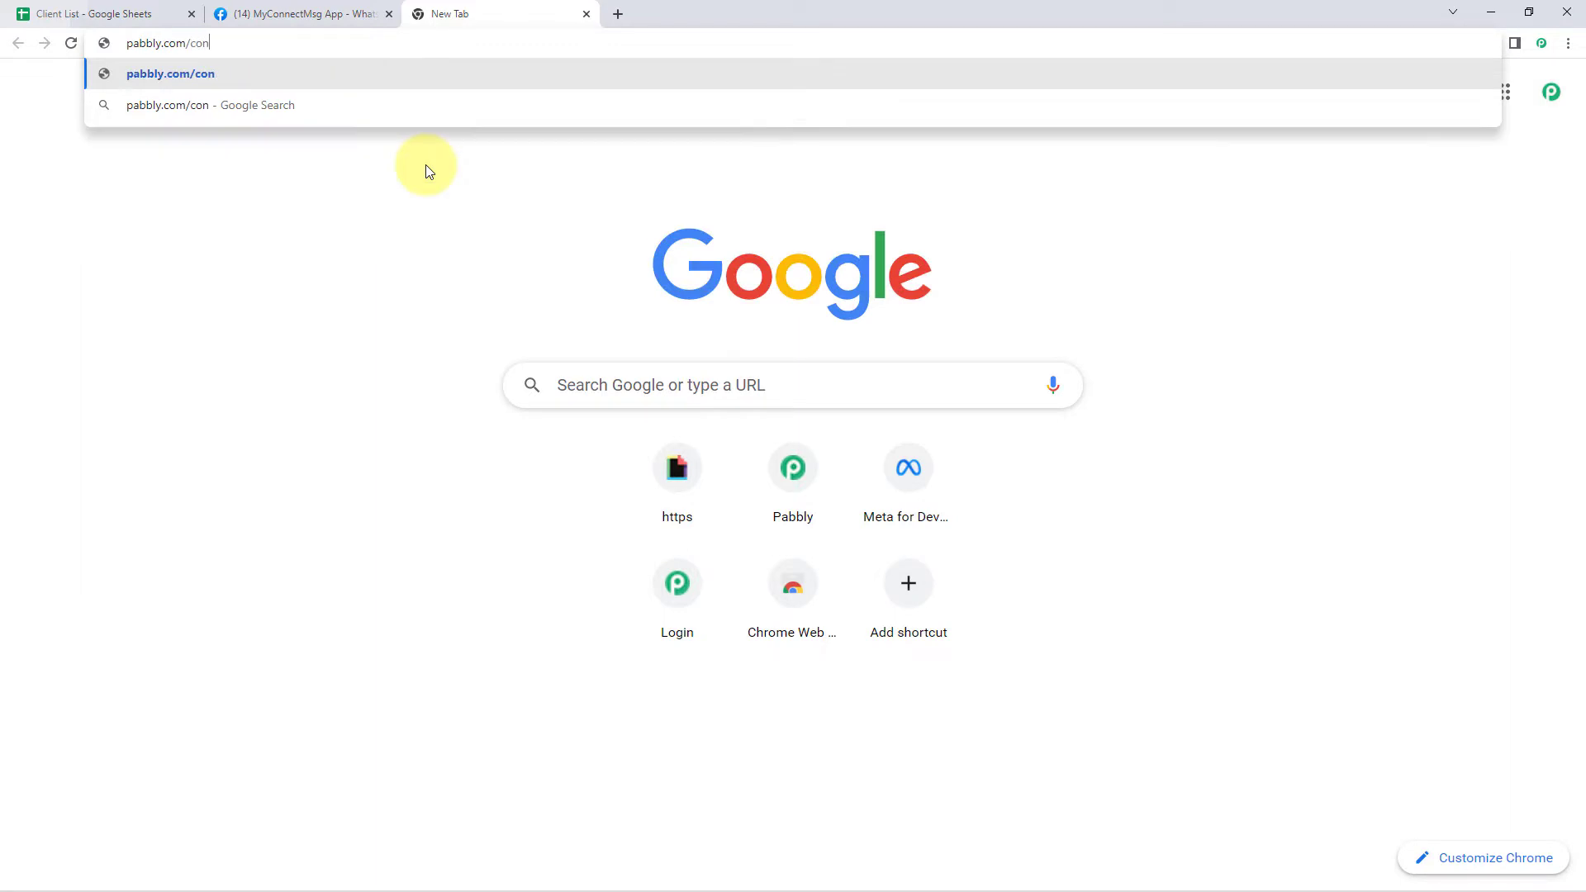
# Load pabbly.com/connect, sign in, and open the Pabbly Connect app's workflow dashboard
pyautogui.press('Return')
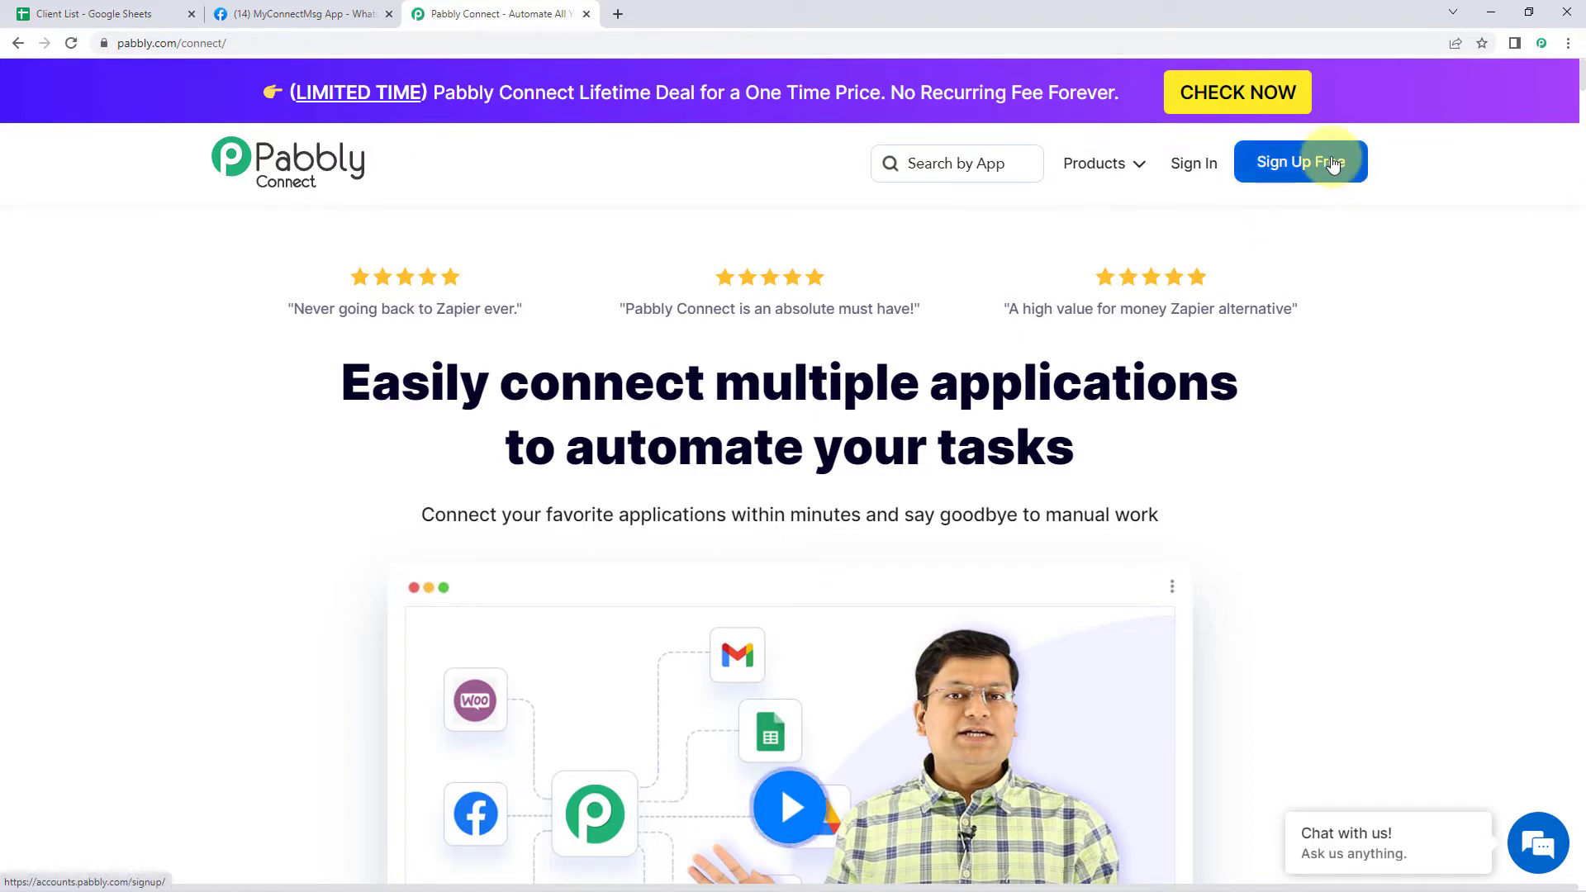
pyautogui.click(1198, 180)
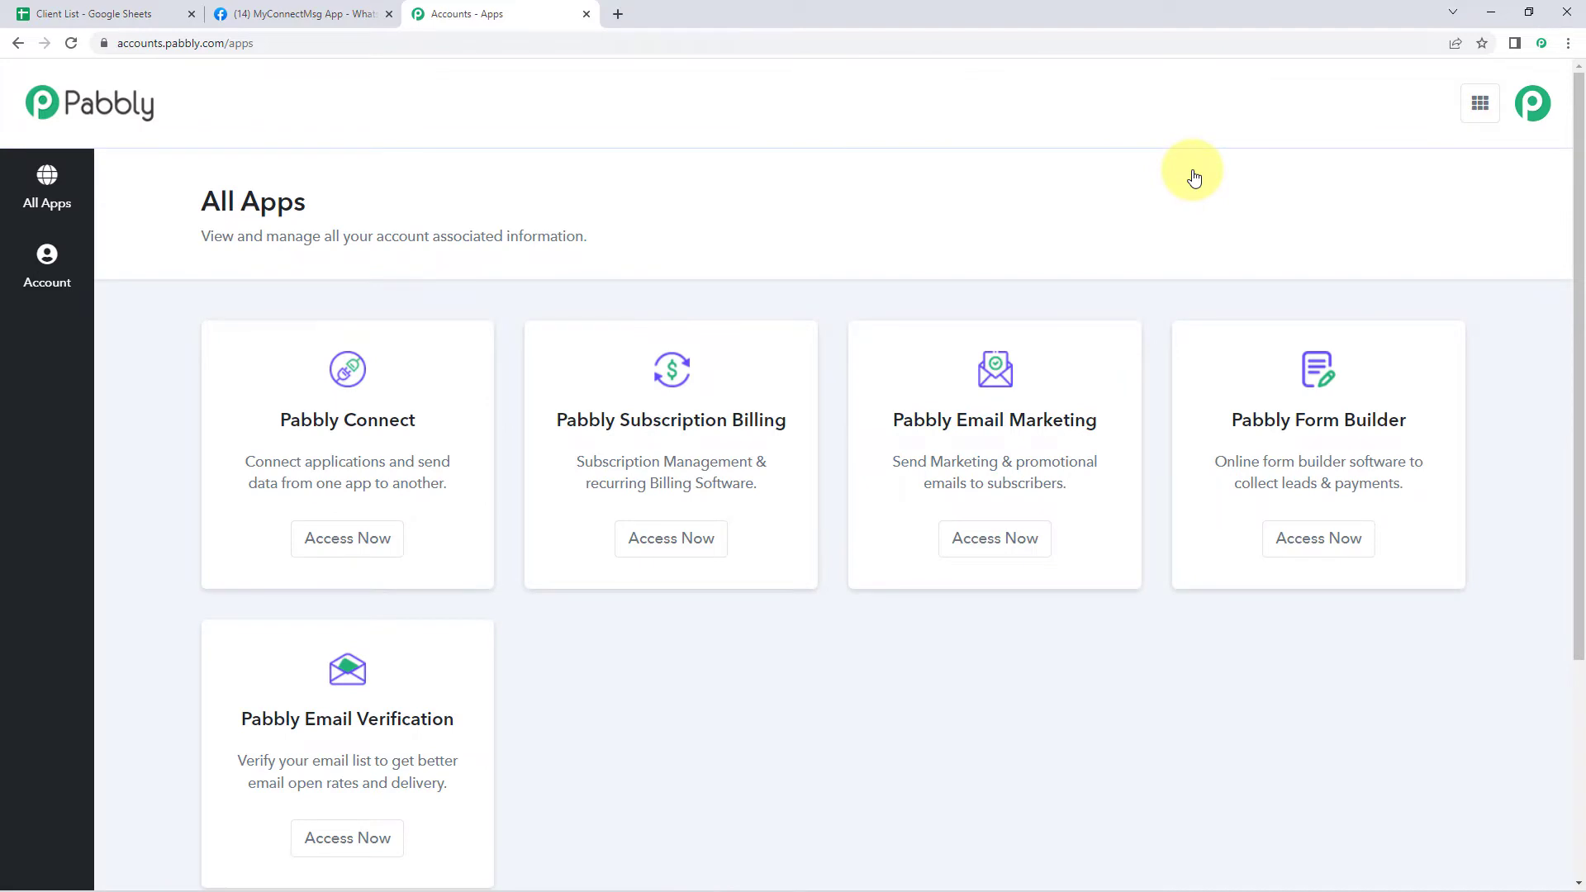
pyautogui.scroll(-1, 678, 186)
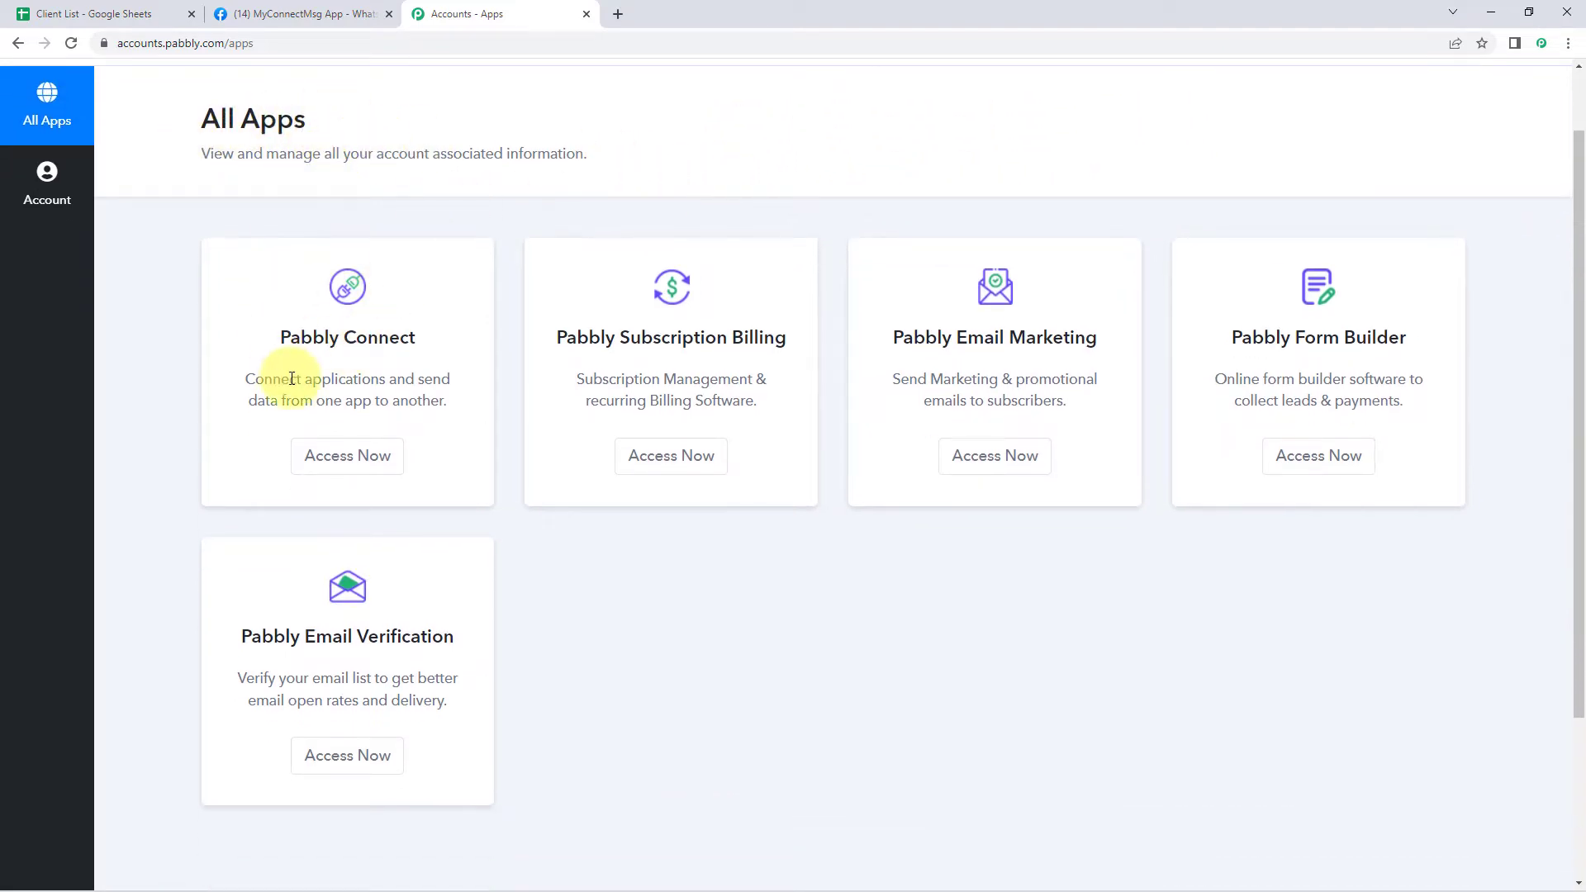
pyautogui.click(339, 467)
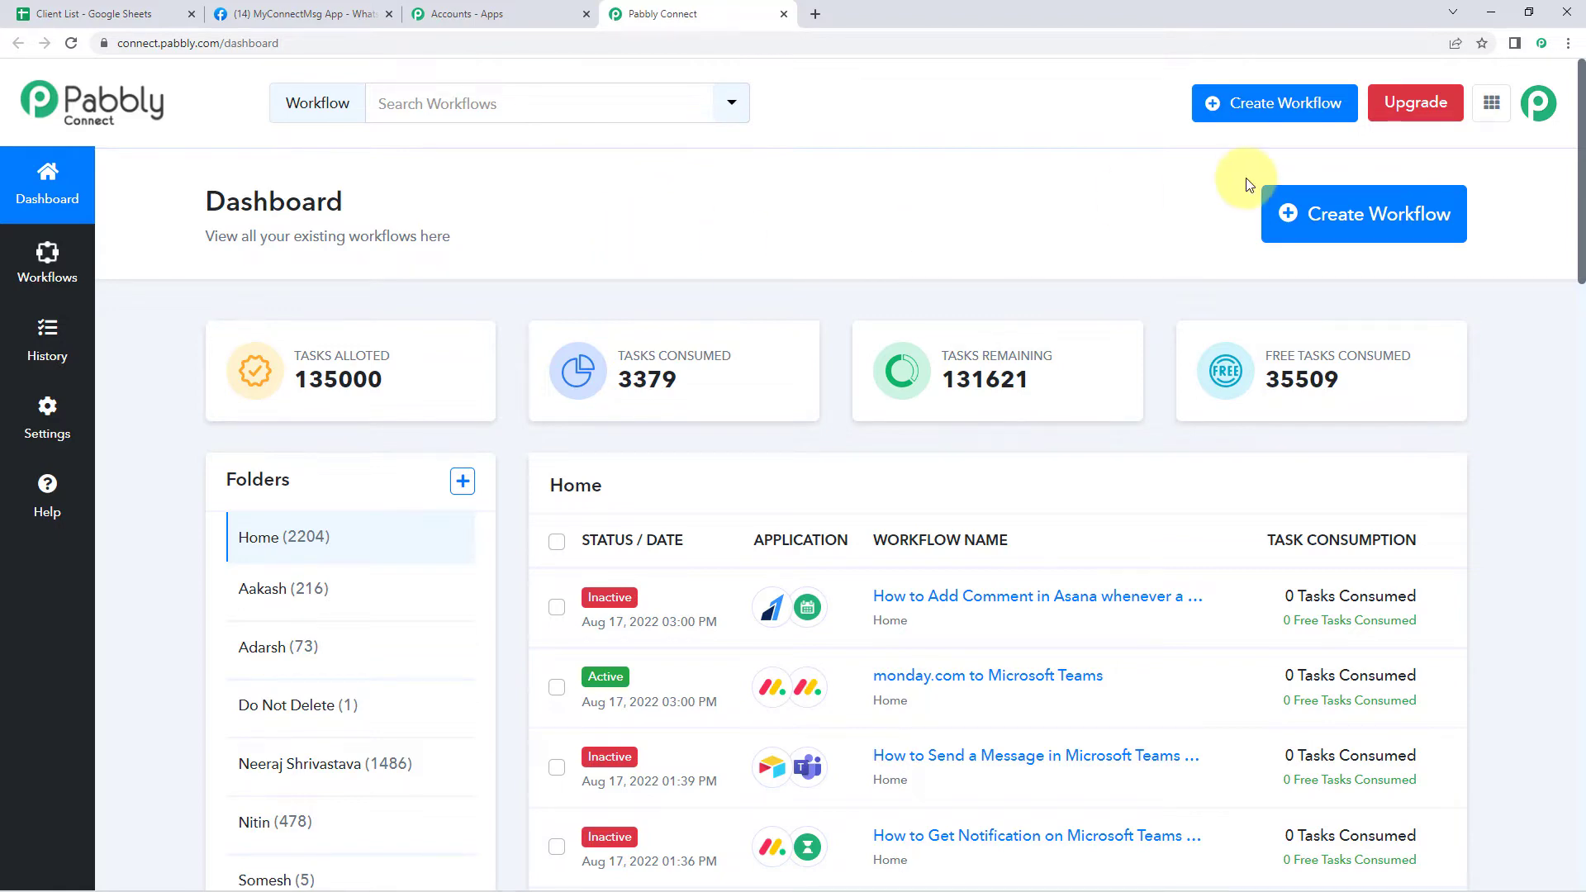
# Create a workflow named 'Google Sheets to WhatsApp' and collapse its trigger step
pyautogui.click(1318, 210)
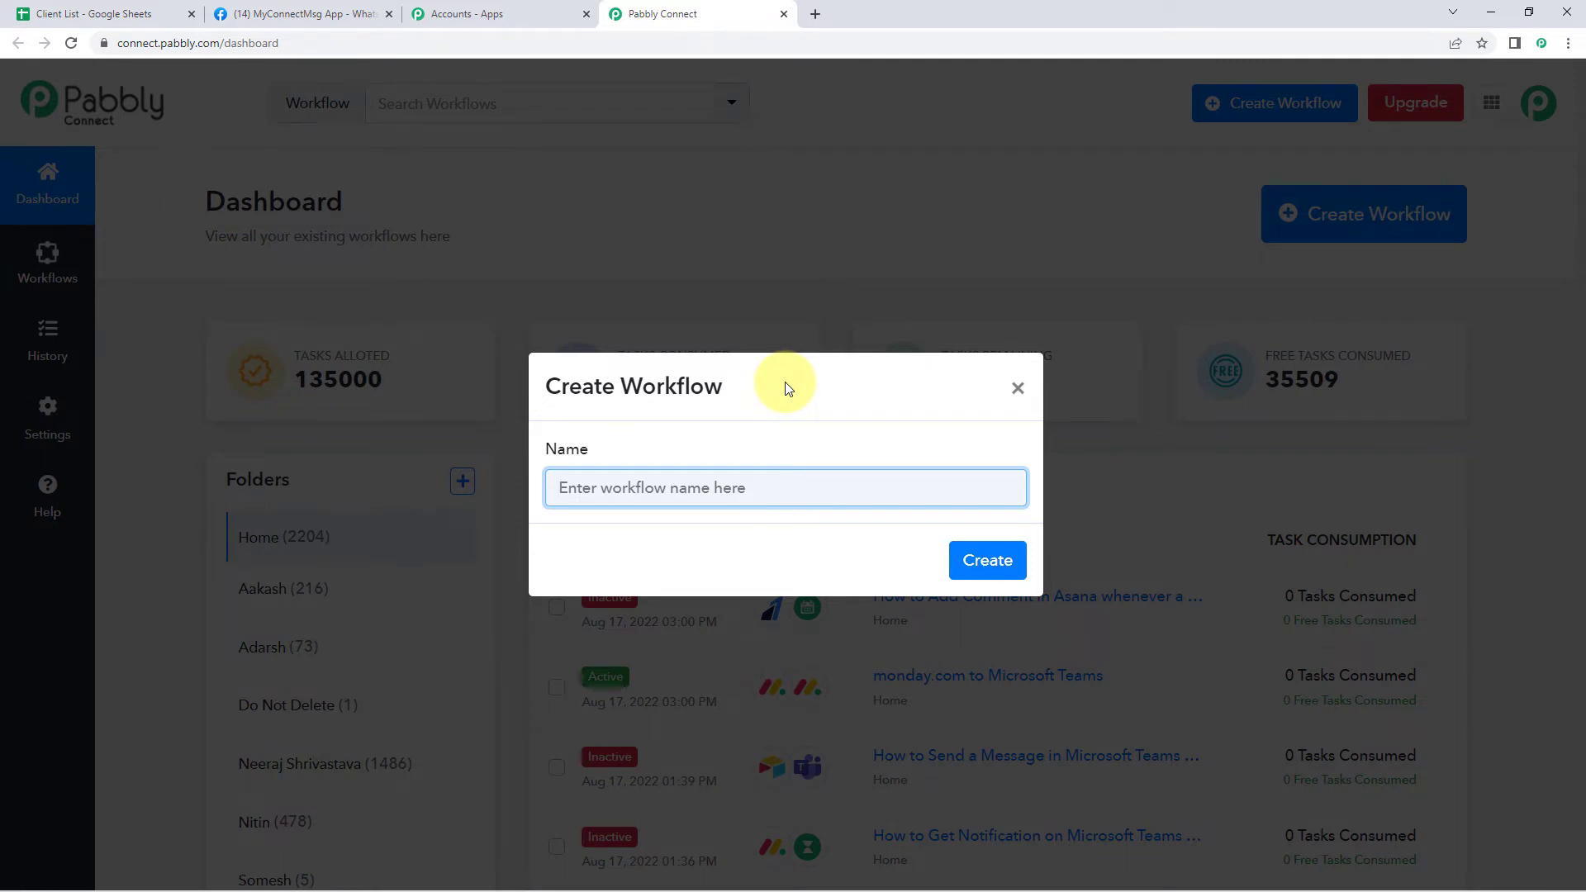
pyautogui.write('Google Sheets')
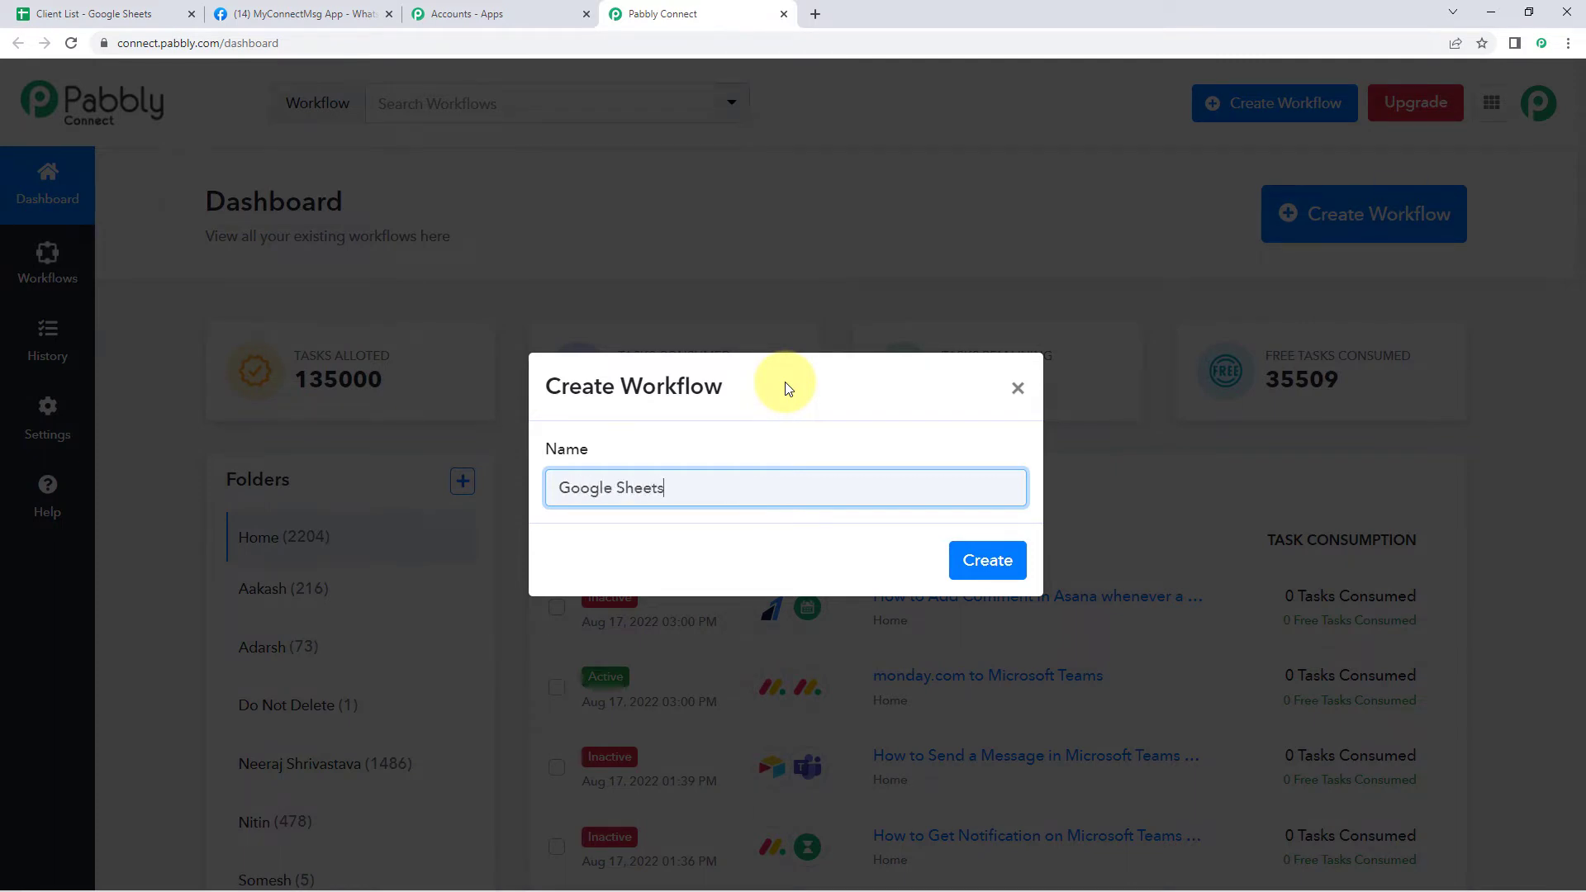
pyautogui.write(' to WhatsApp')
pyautogui.click(986, 564)
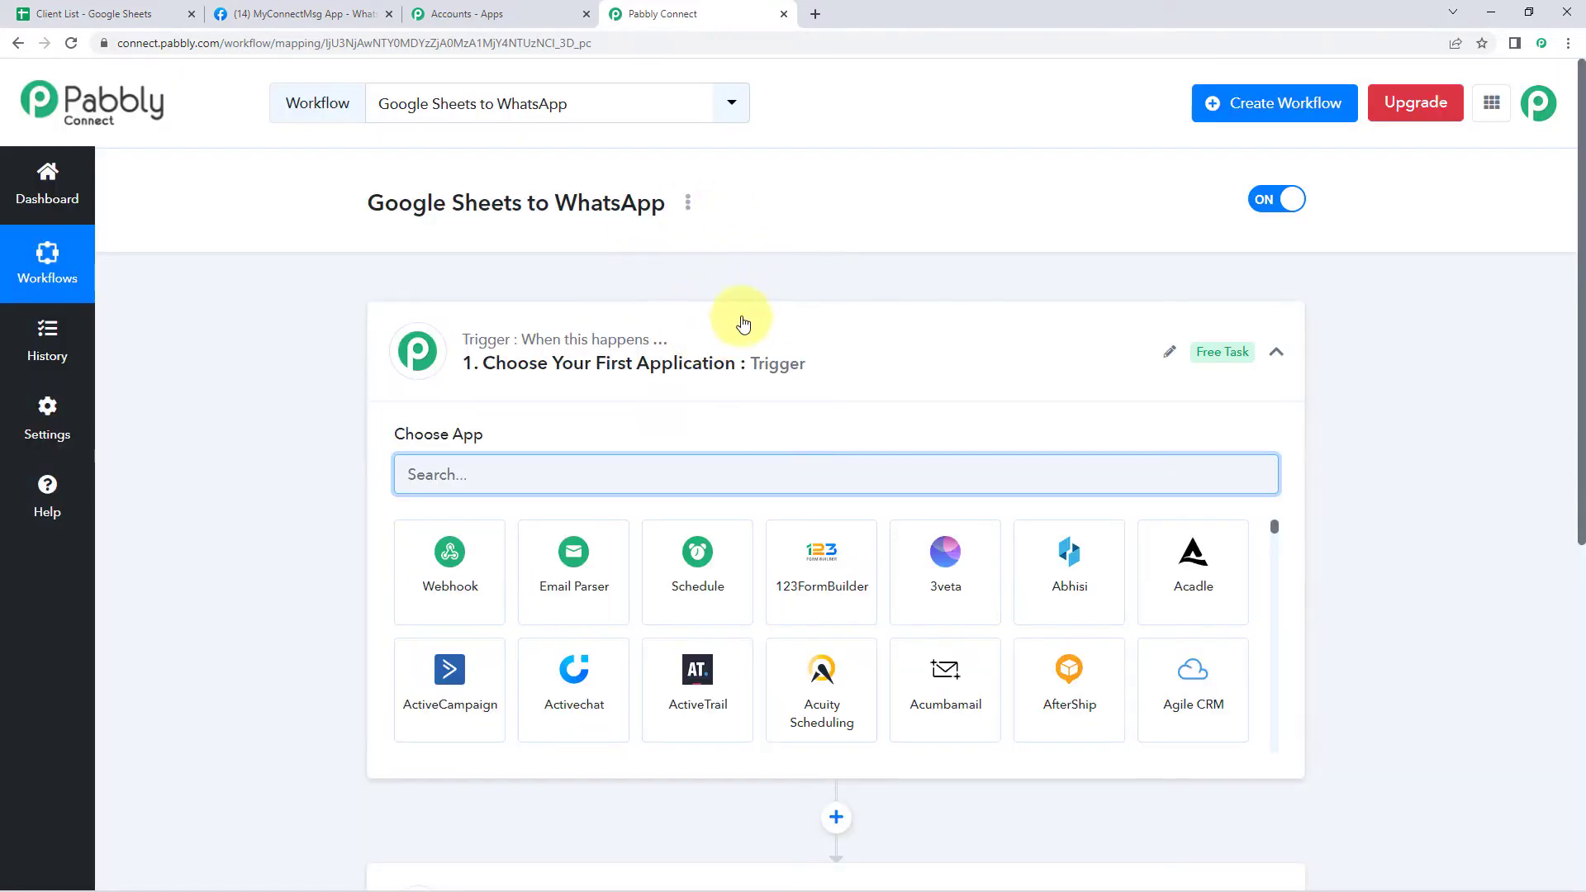
pyautogui.click(408, 338)
pyautogui.scroll(-1, 355, 332)
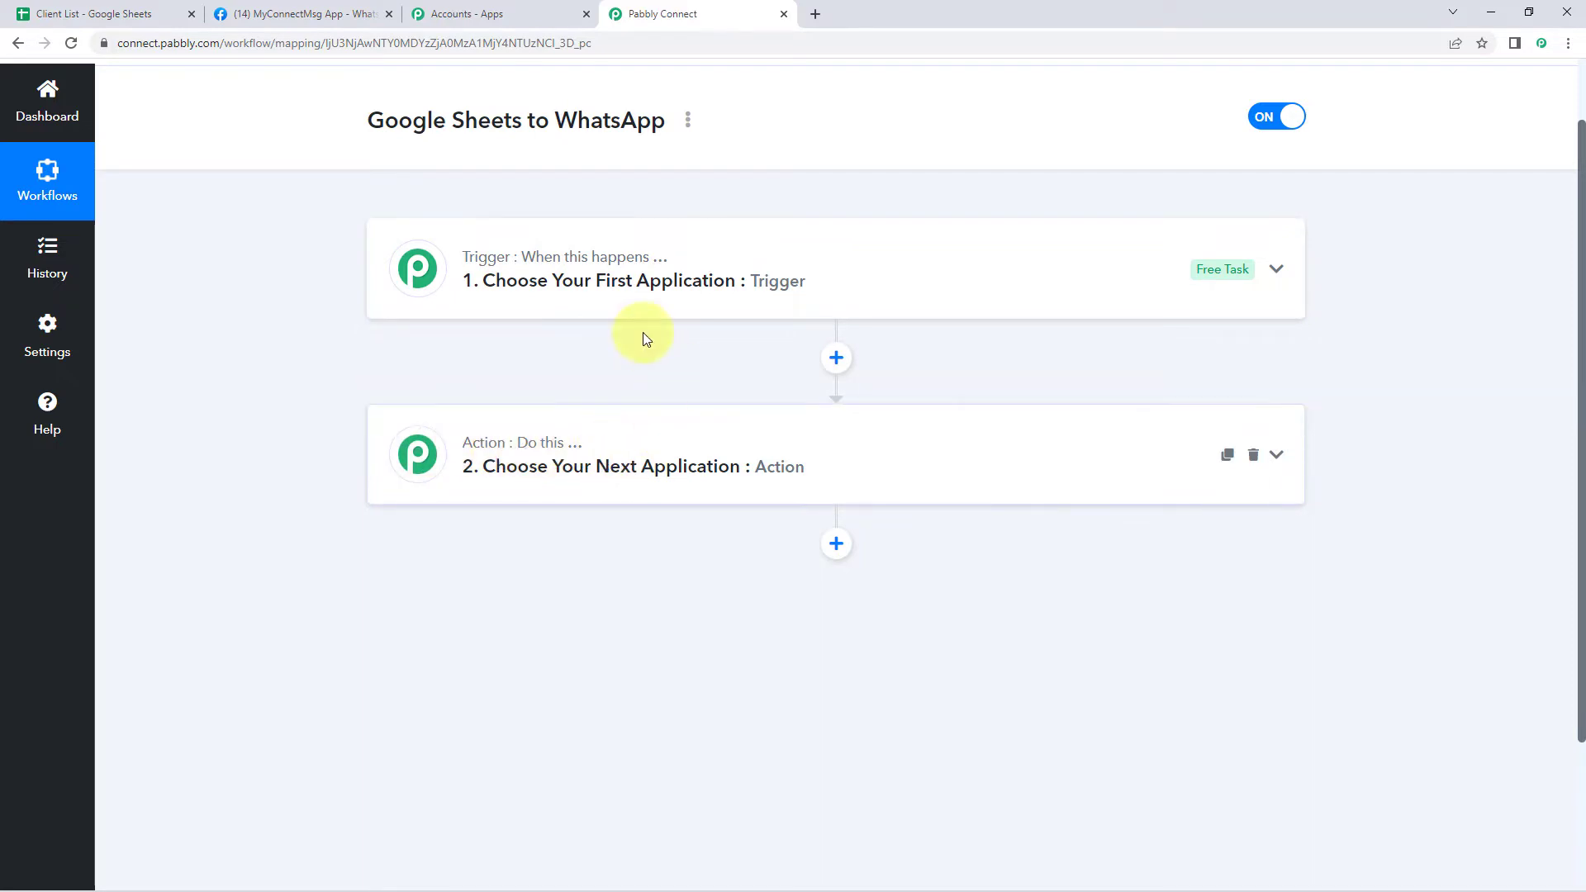
# Set the trigger app to Google Sheets with the New or Updated Spreadsheet Row event
pyautogui.click(569, 282)
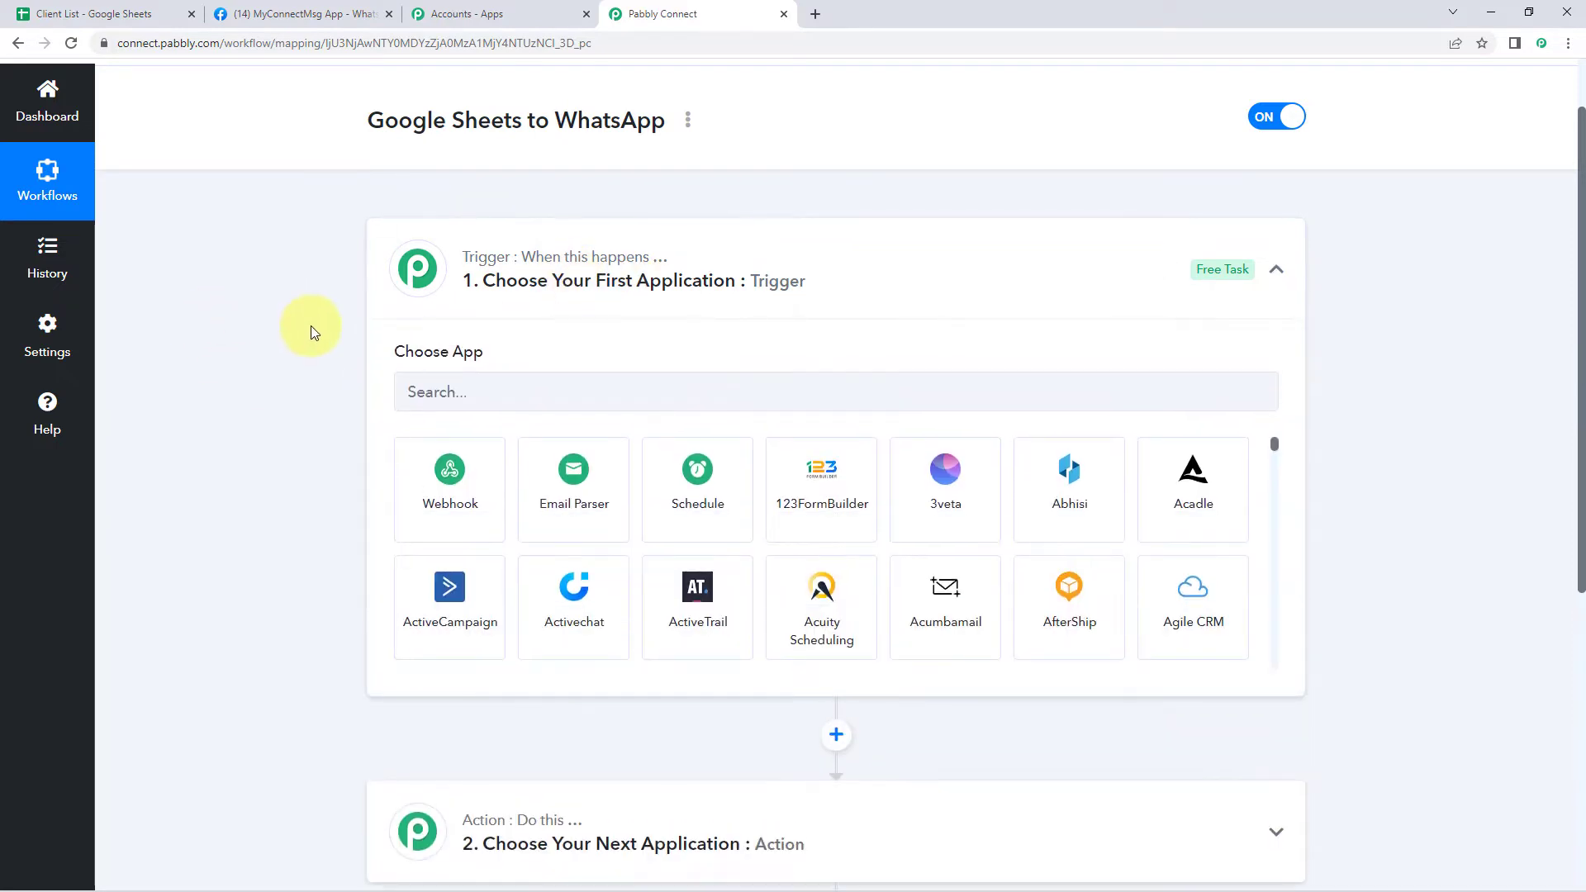
pyautogui.scroll(-1, 310, 325)
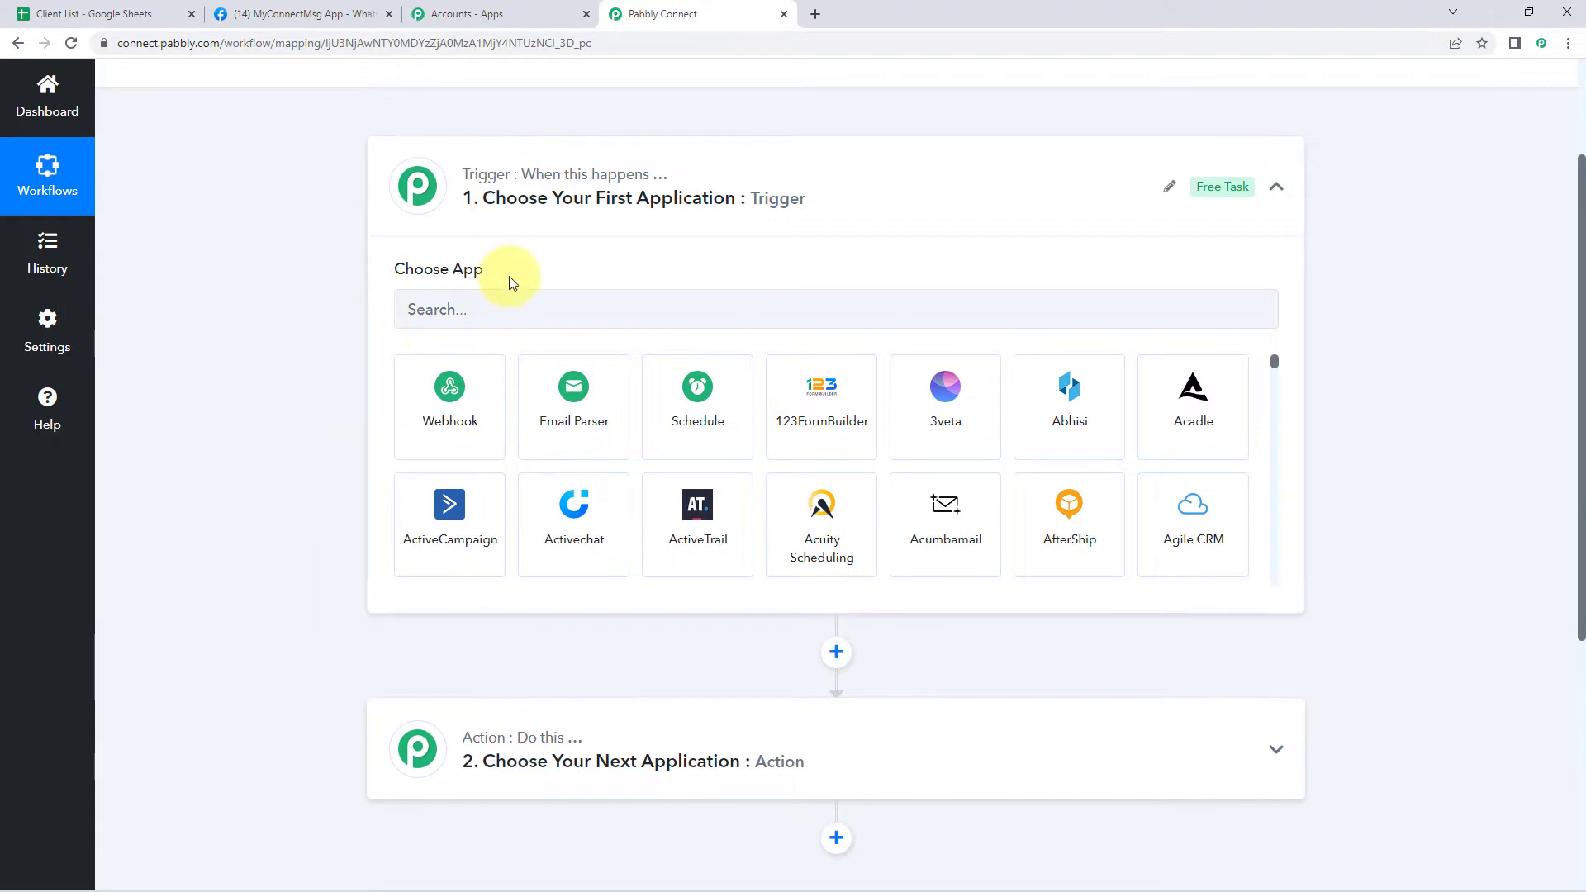
pyautogui.click(459, 316)
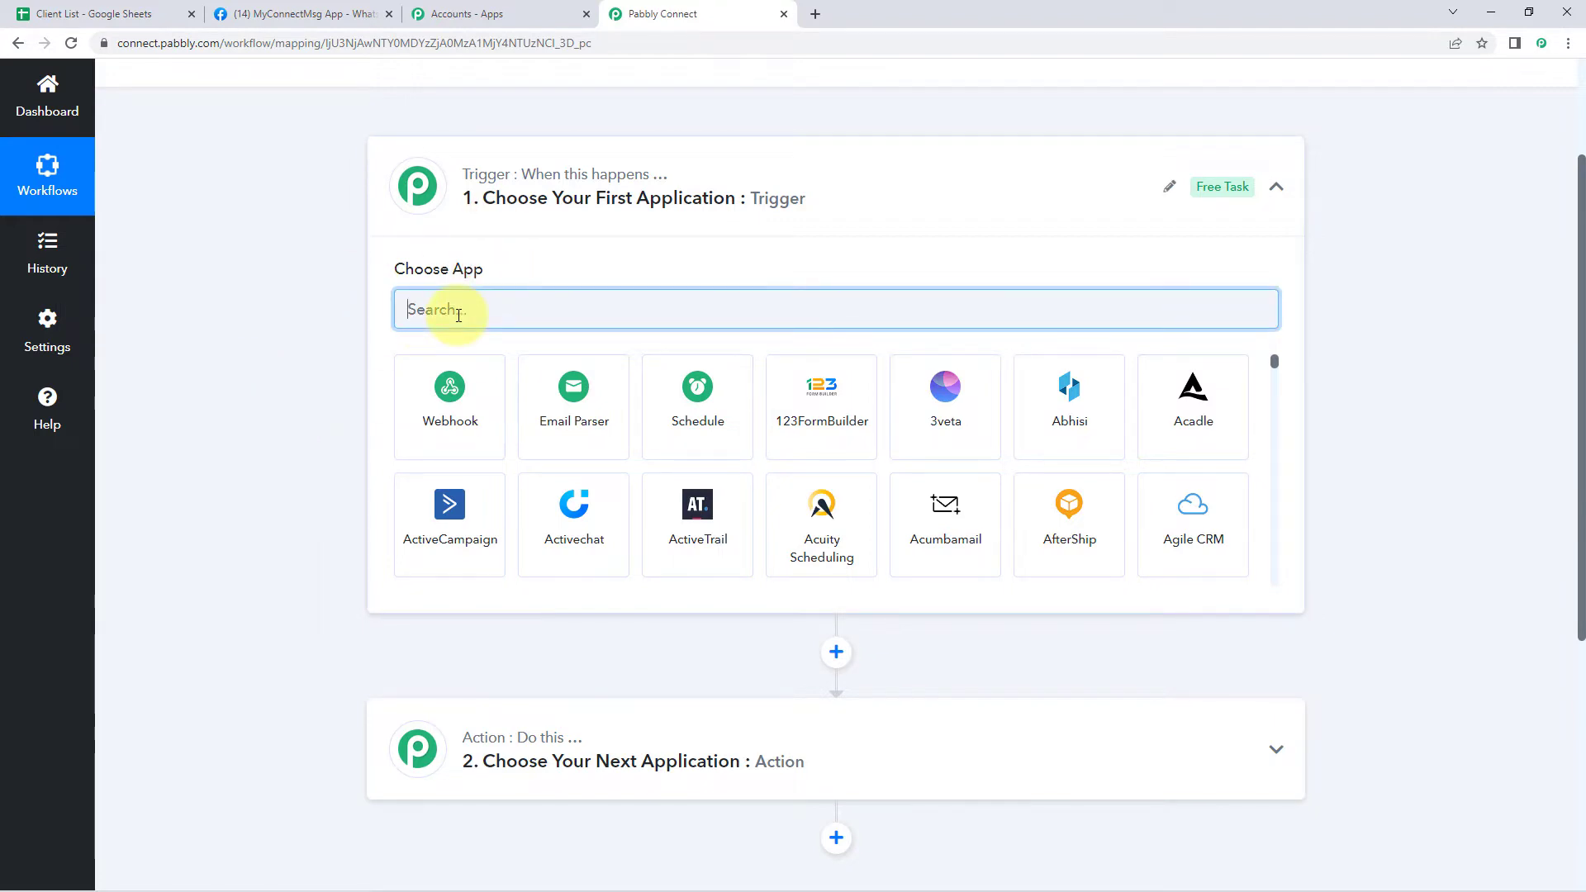
pyautogui.write('Google She')
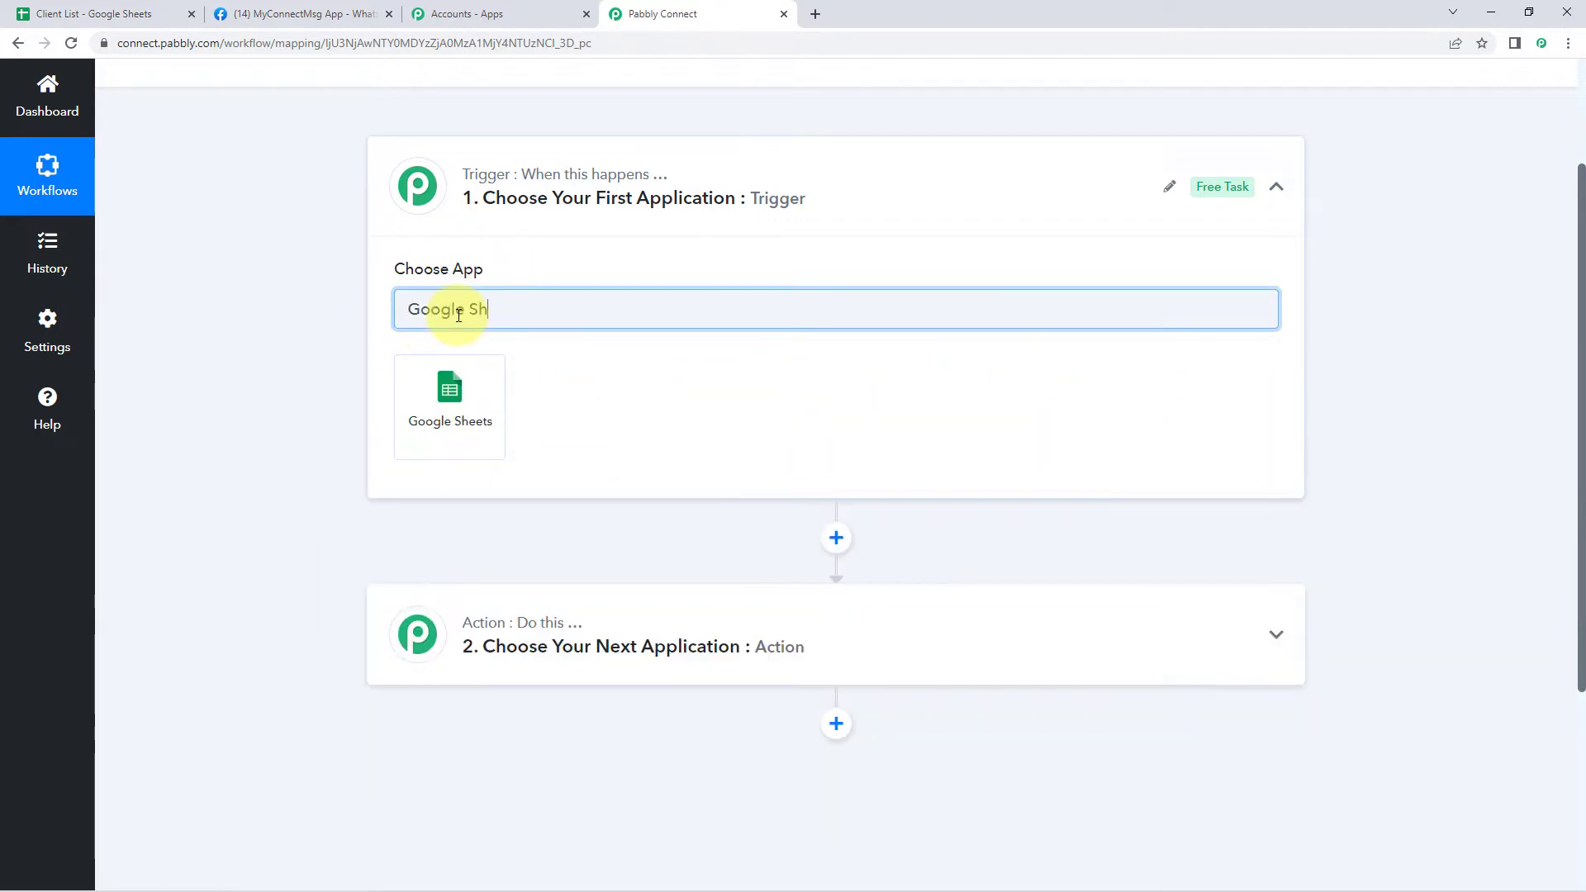
pyautogui.click(471, 378)
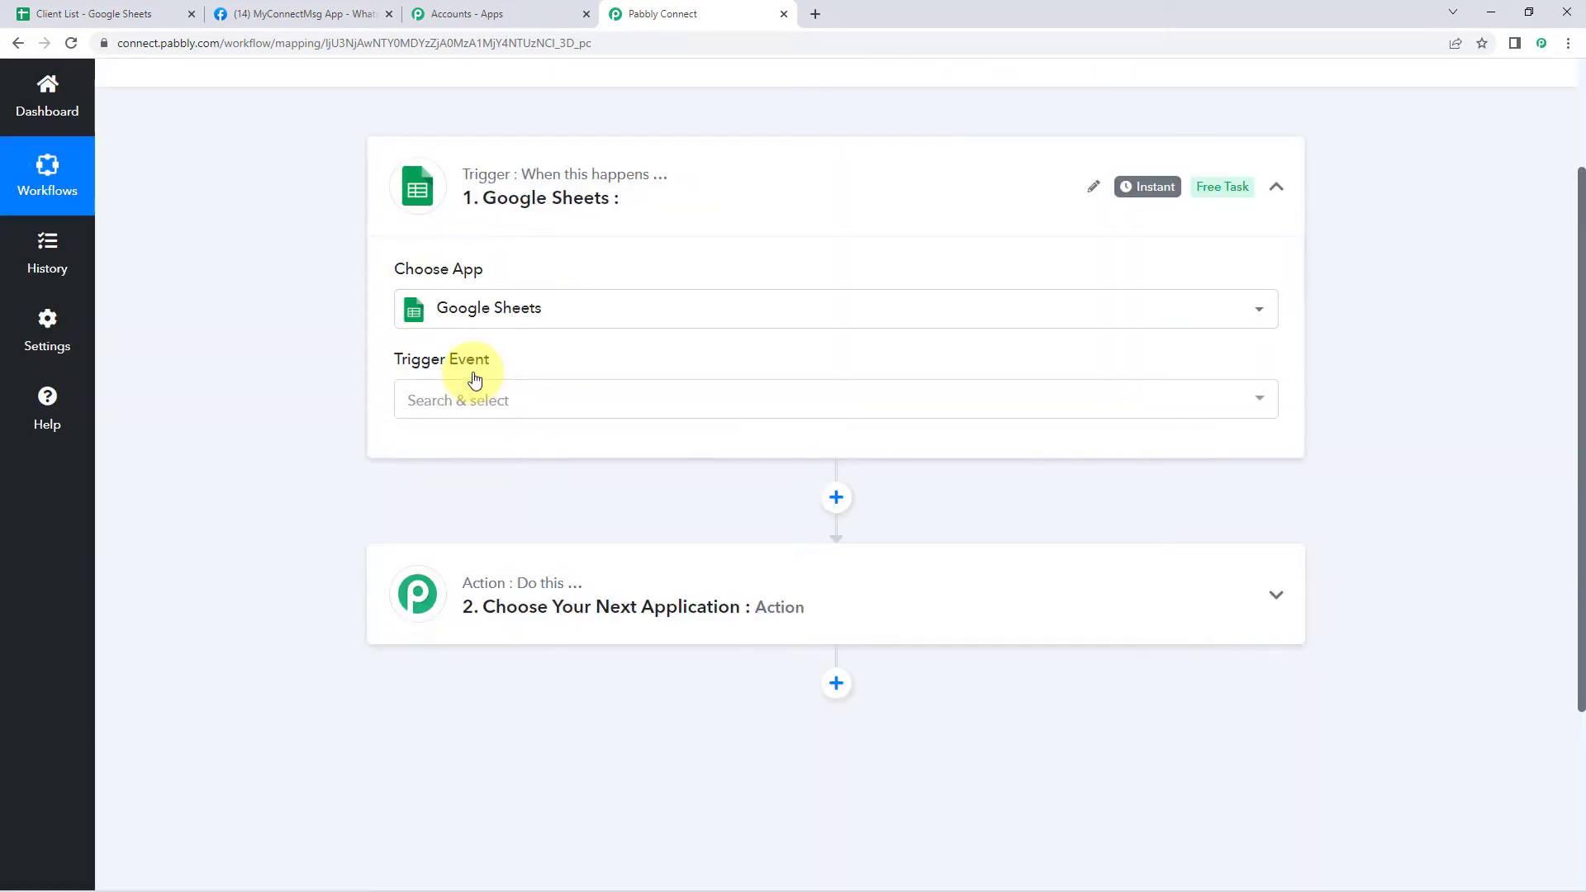
pyautogui.click(593, 408)
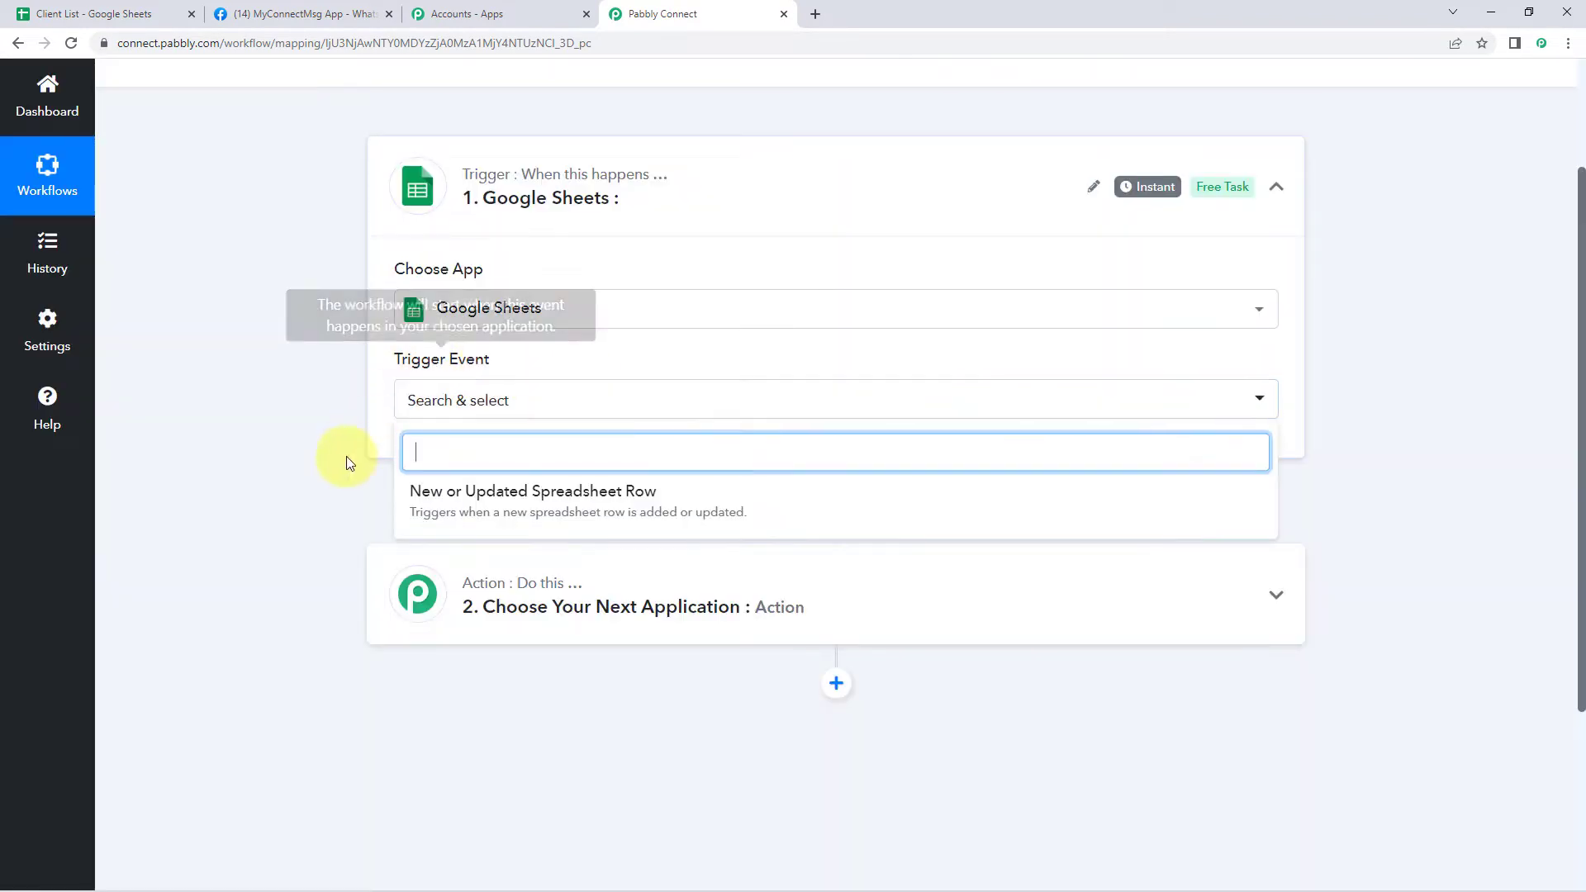
pyautogui.click(513, 500)
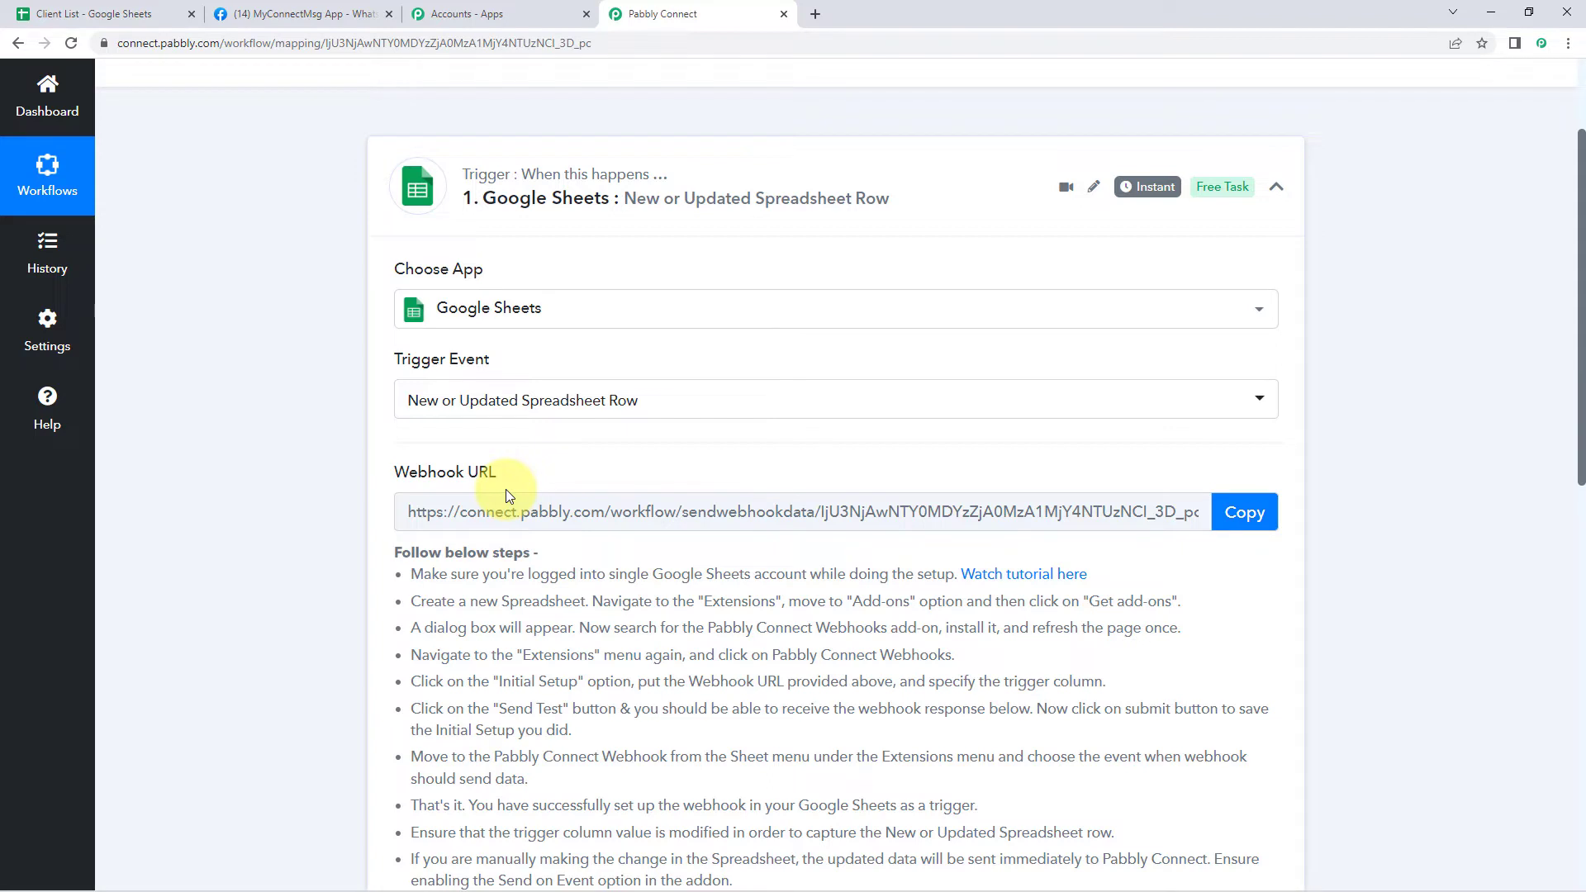
# Read through the Webhook URL setup instructions, then switch to the Client List spreadsheet
pyautogui.scroll(-3, 341, 488)
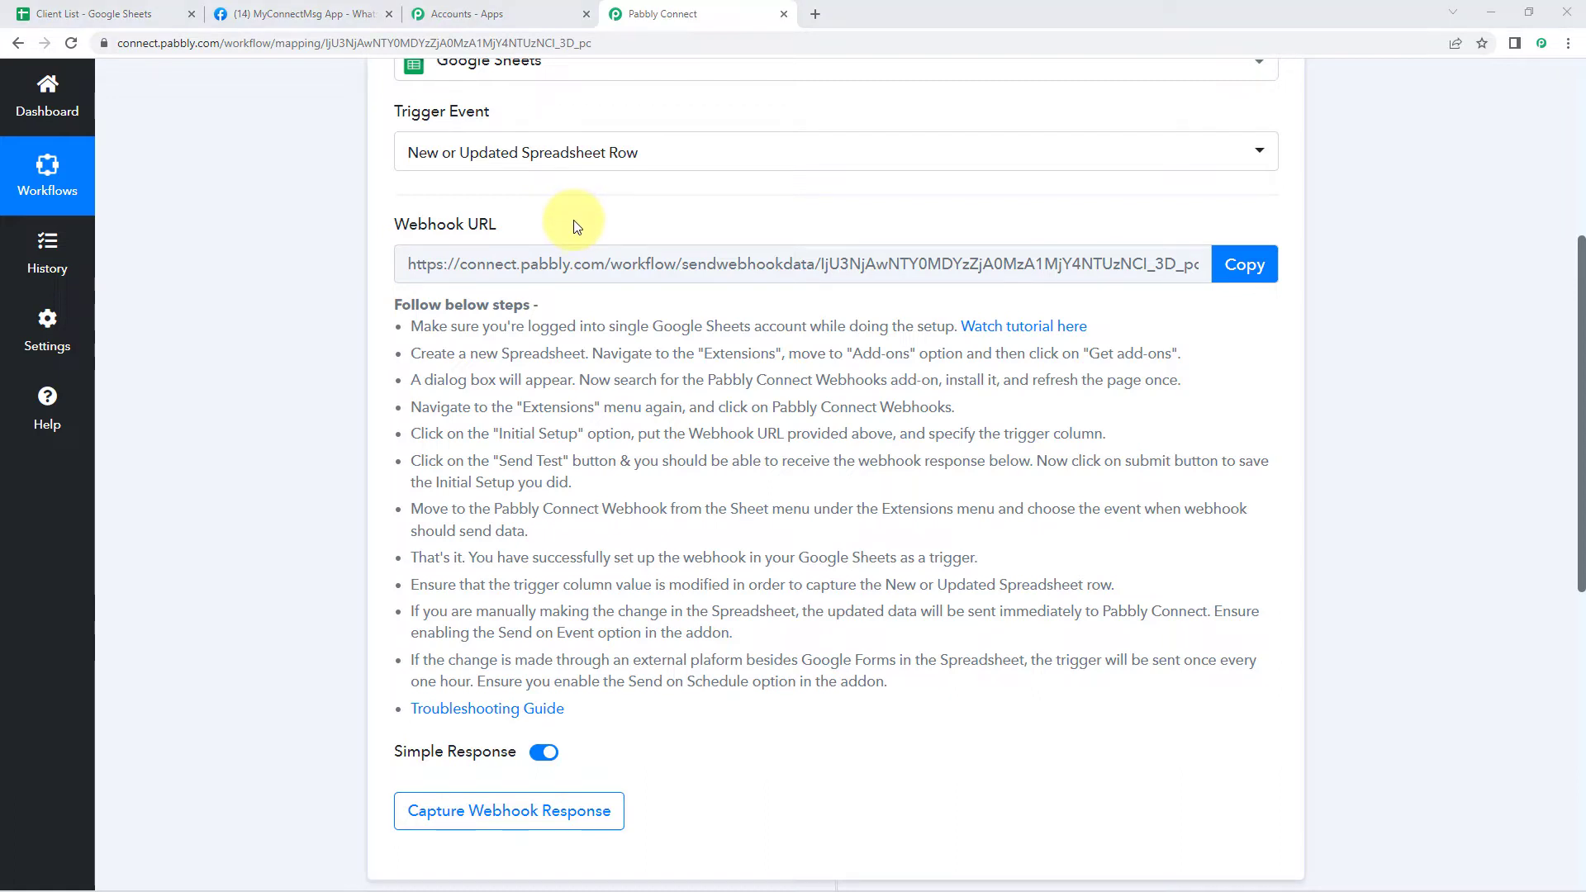
pyautogui.click(99, 14)
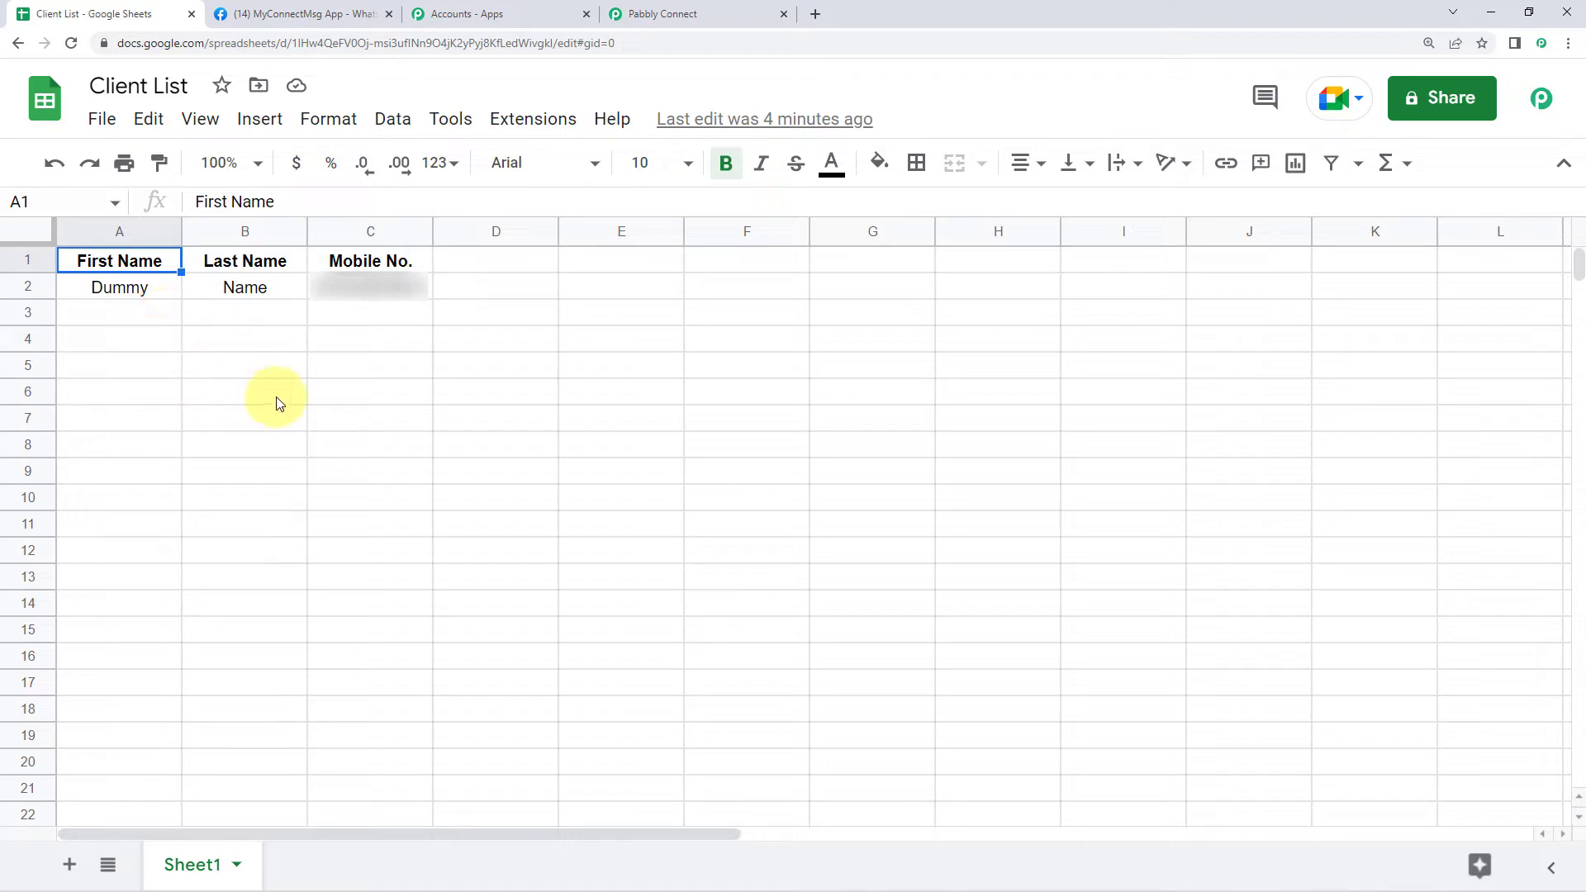
pyautogui.click(512, 120)
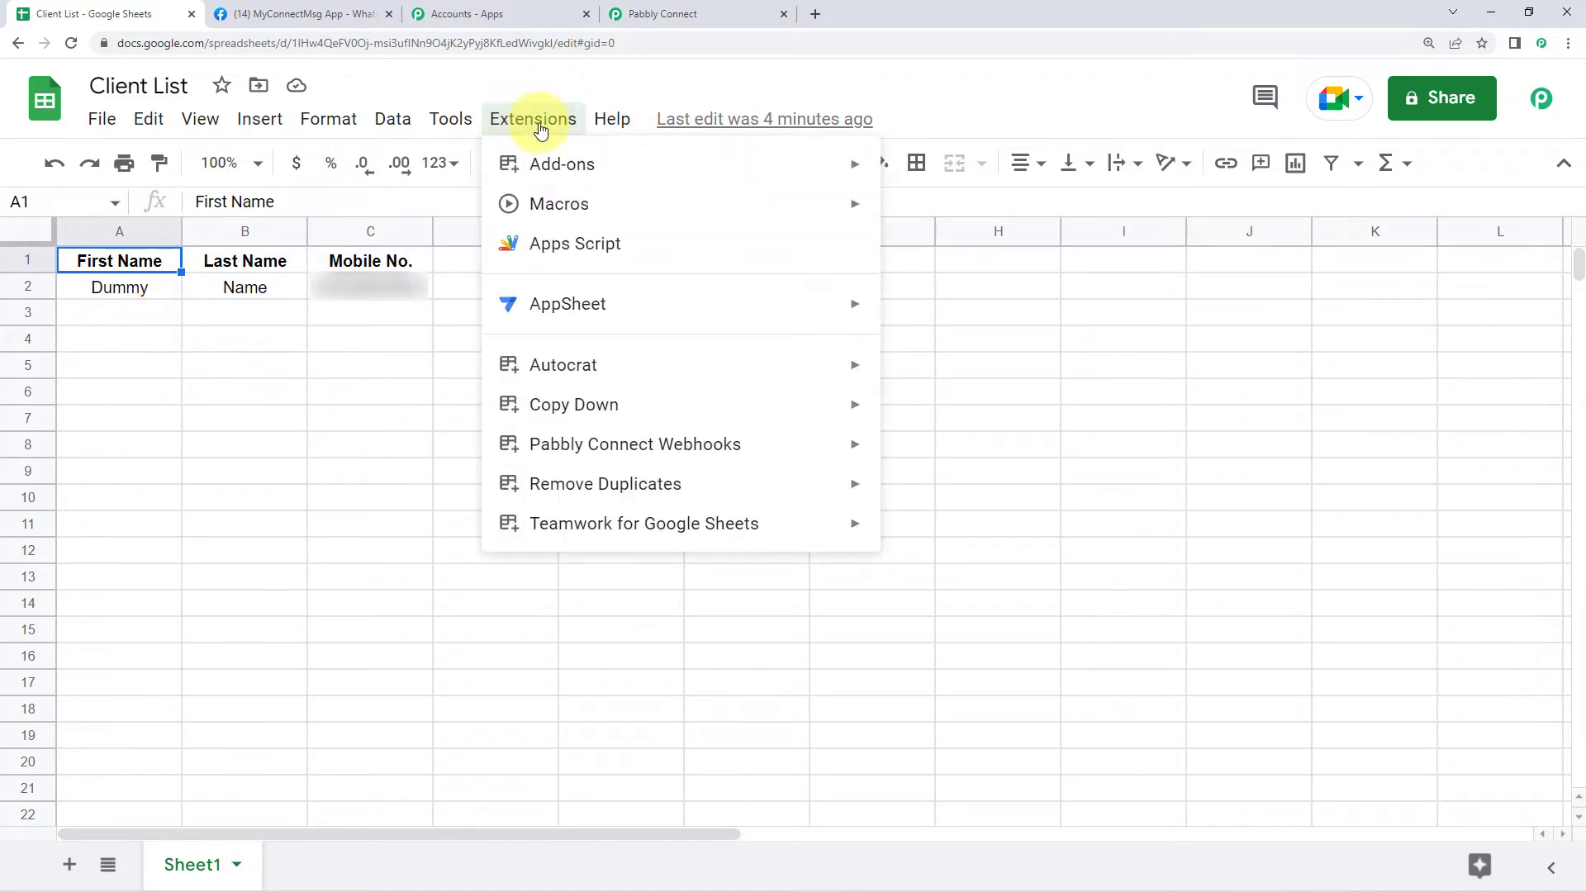
pyautogui.moveTo(644, 167)
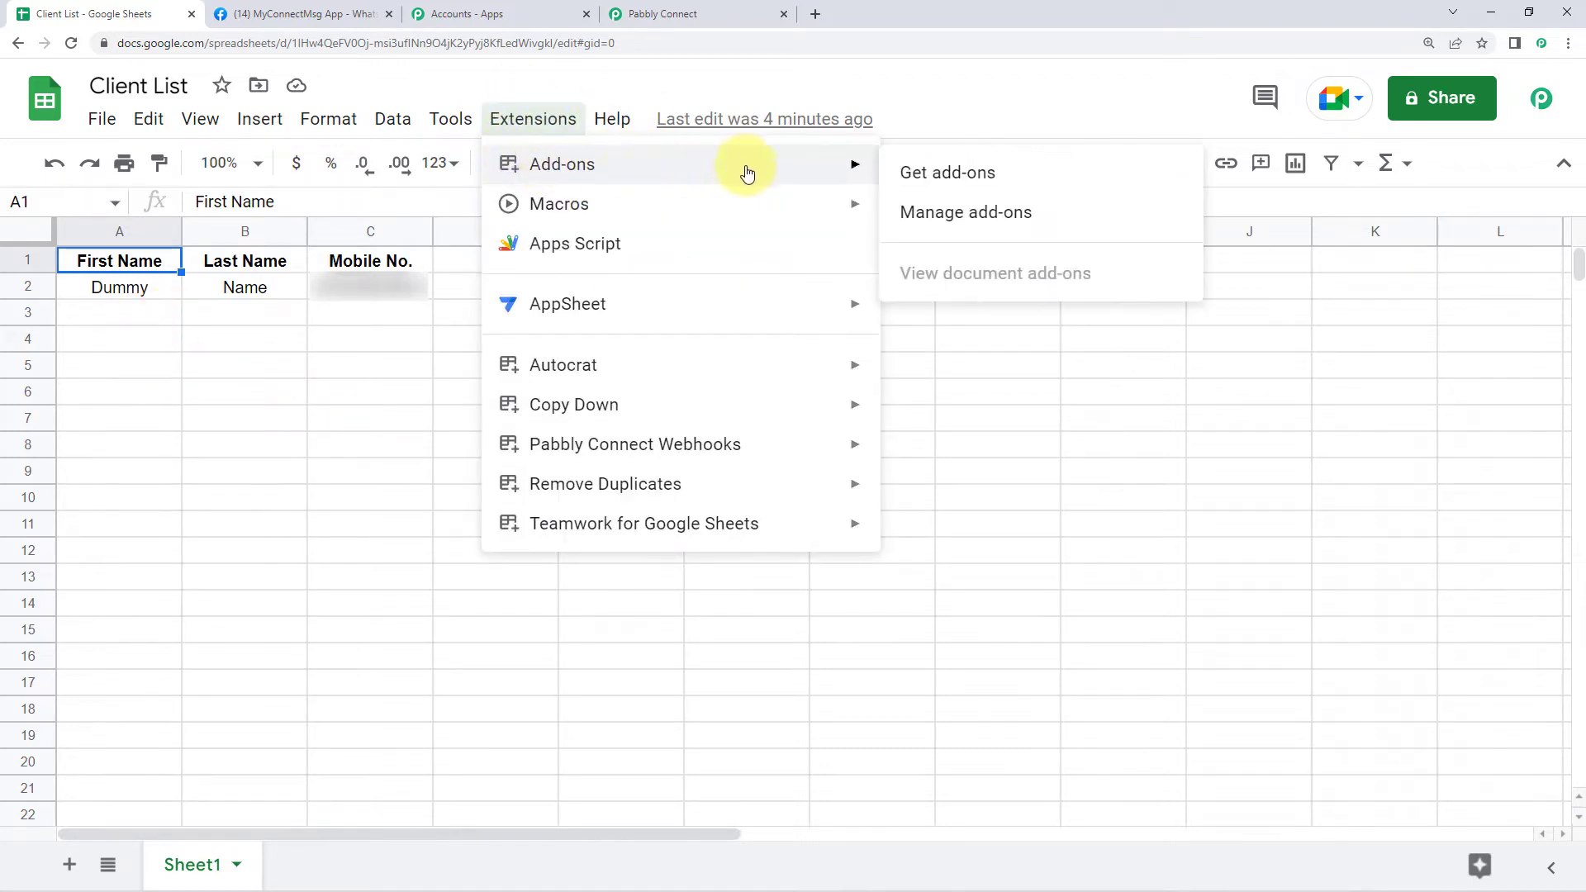
pyautogui.click(1018, 177)
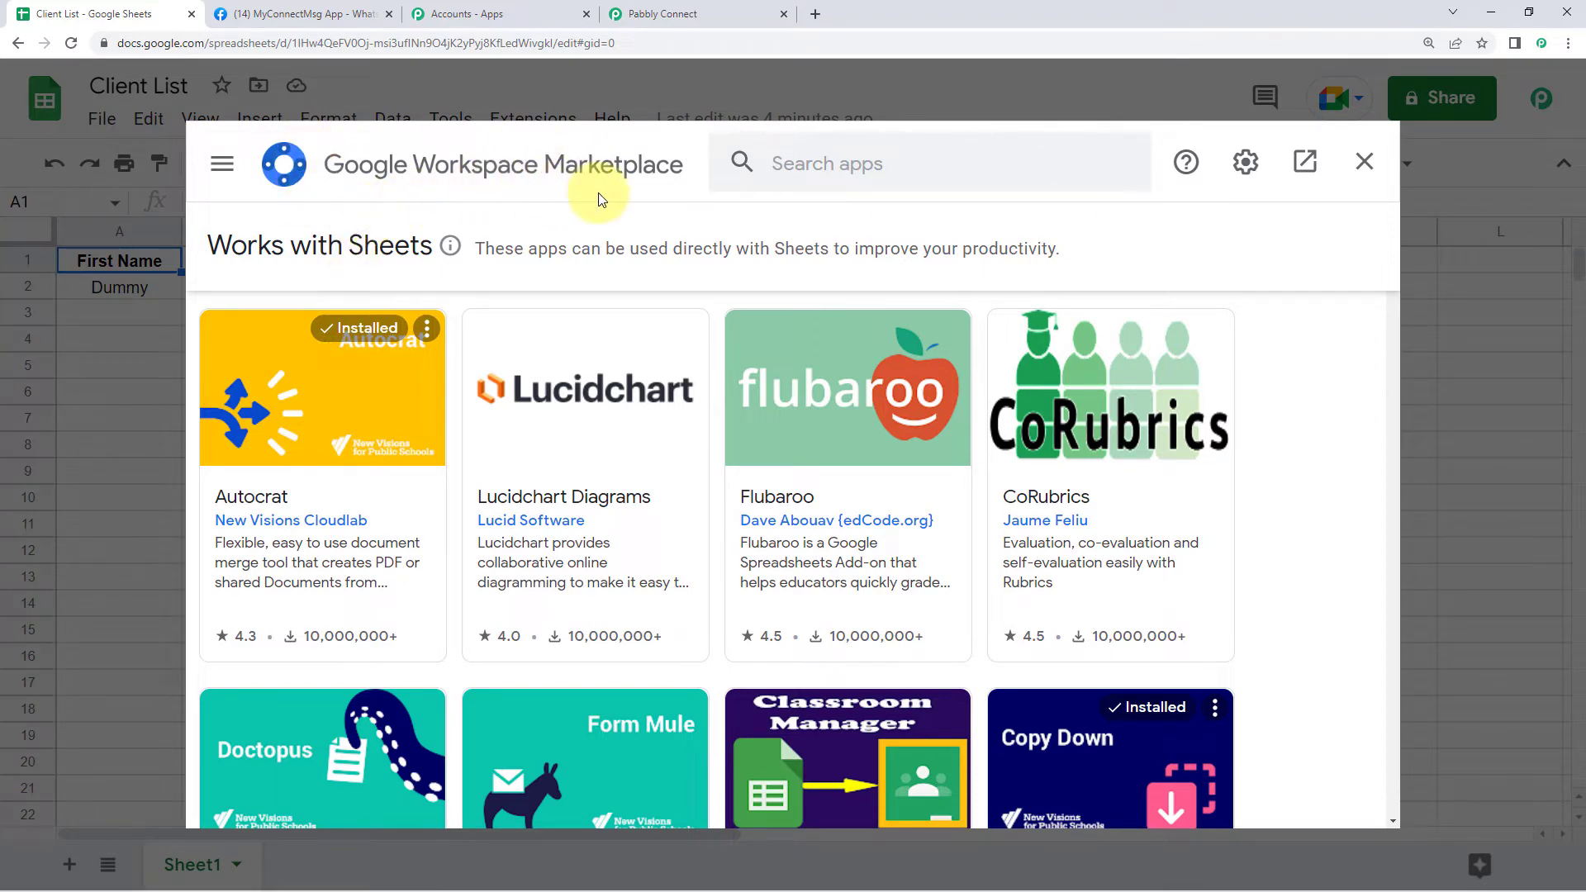
pyautogui.click(835, 162)
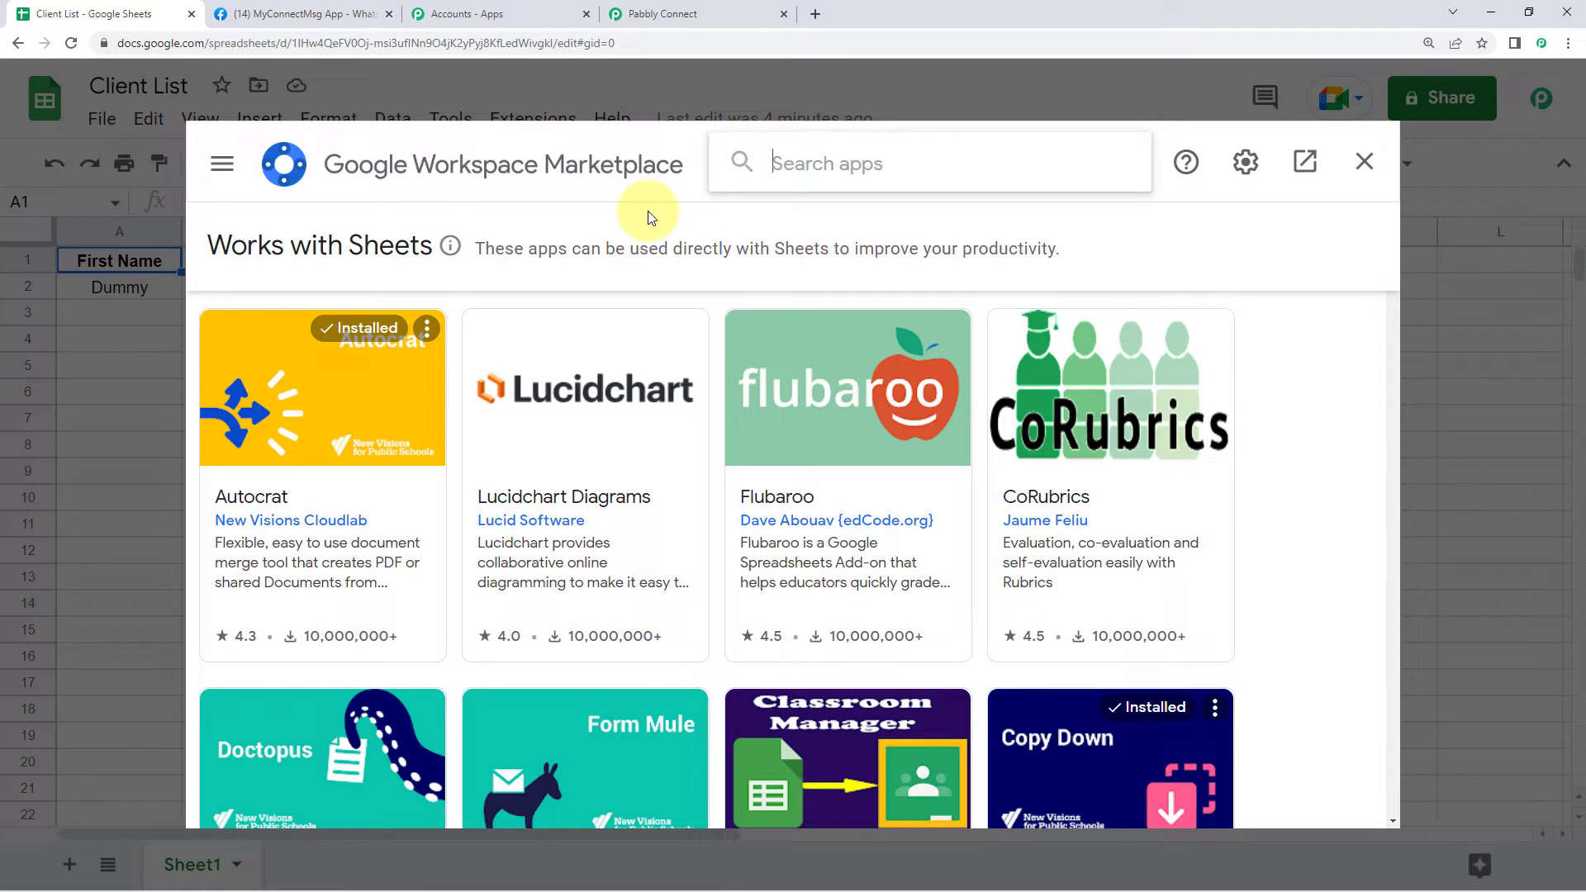
pyautogui.write('Pabbly')
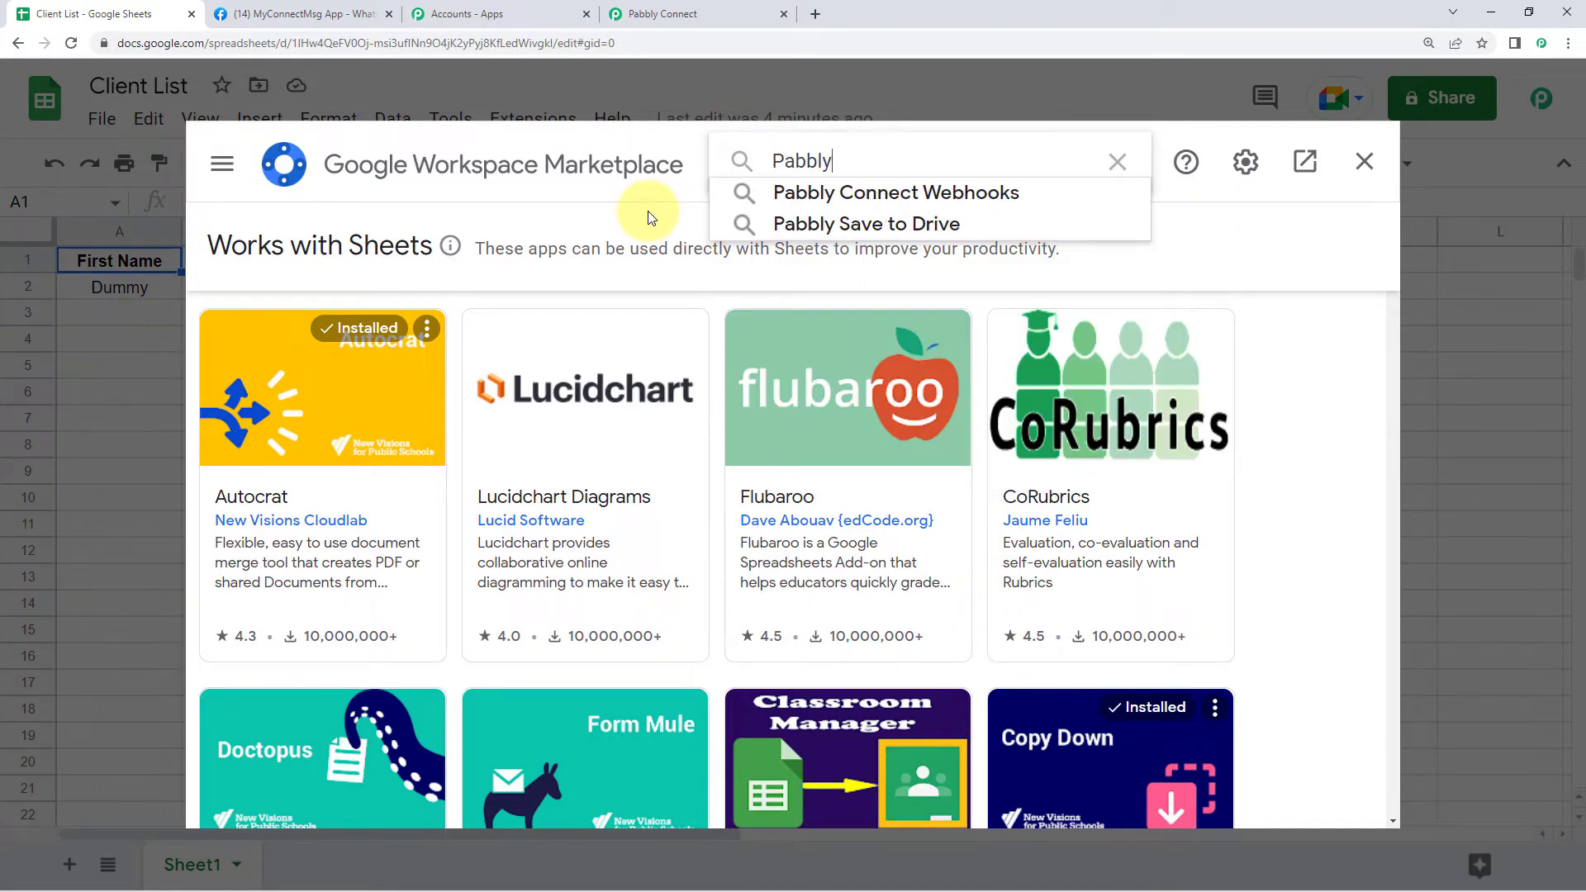
pyautogui.click(833, 192)
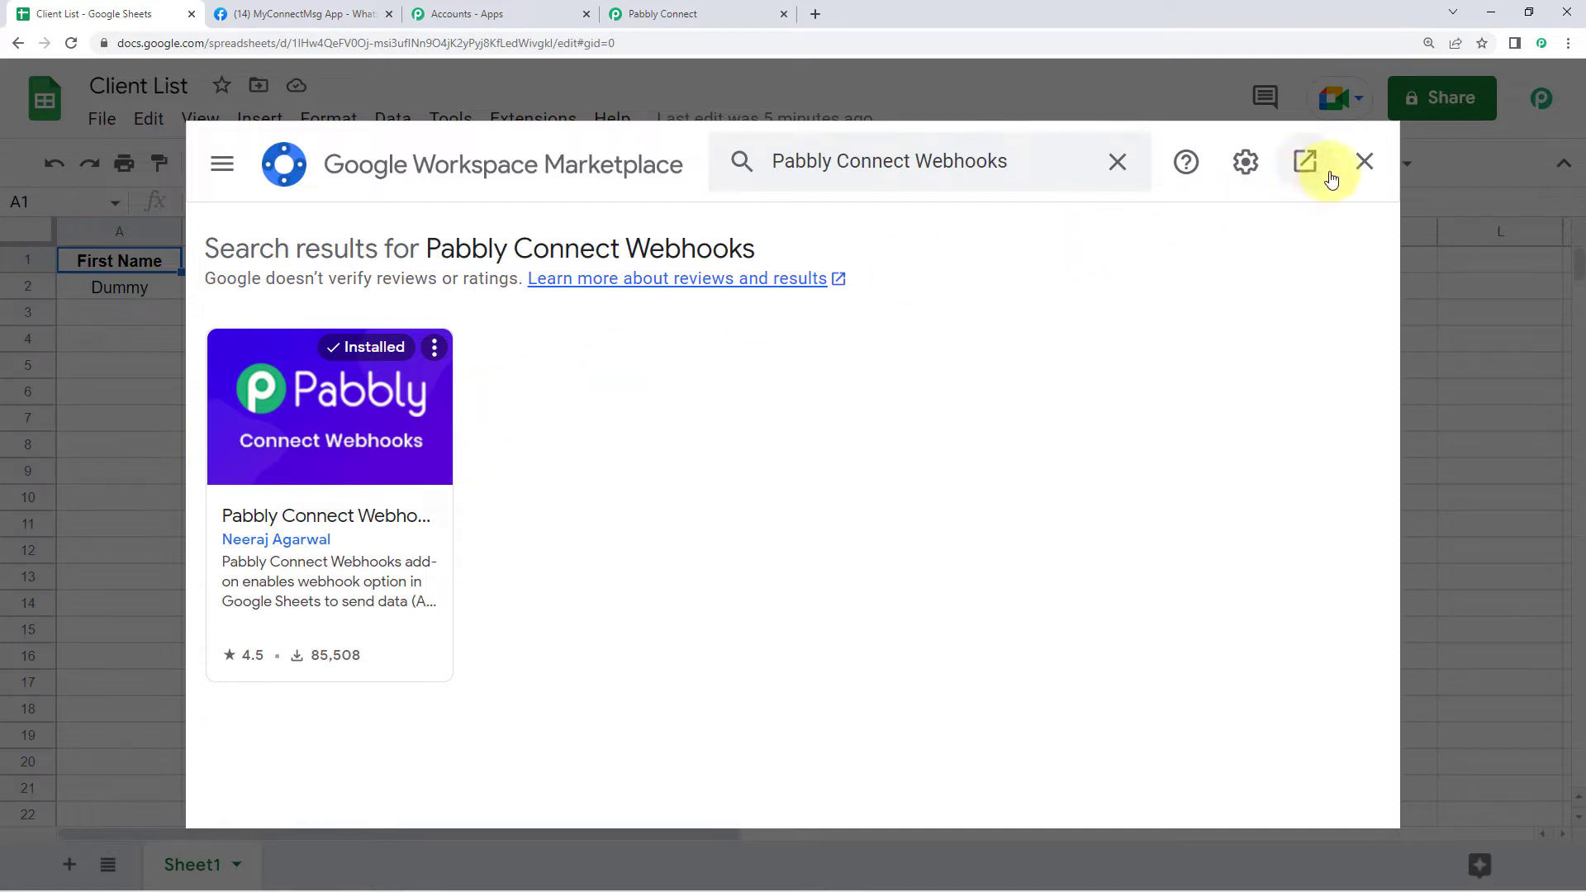
pyautogui.click(1374, 163)
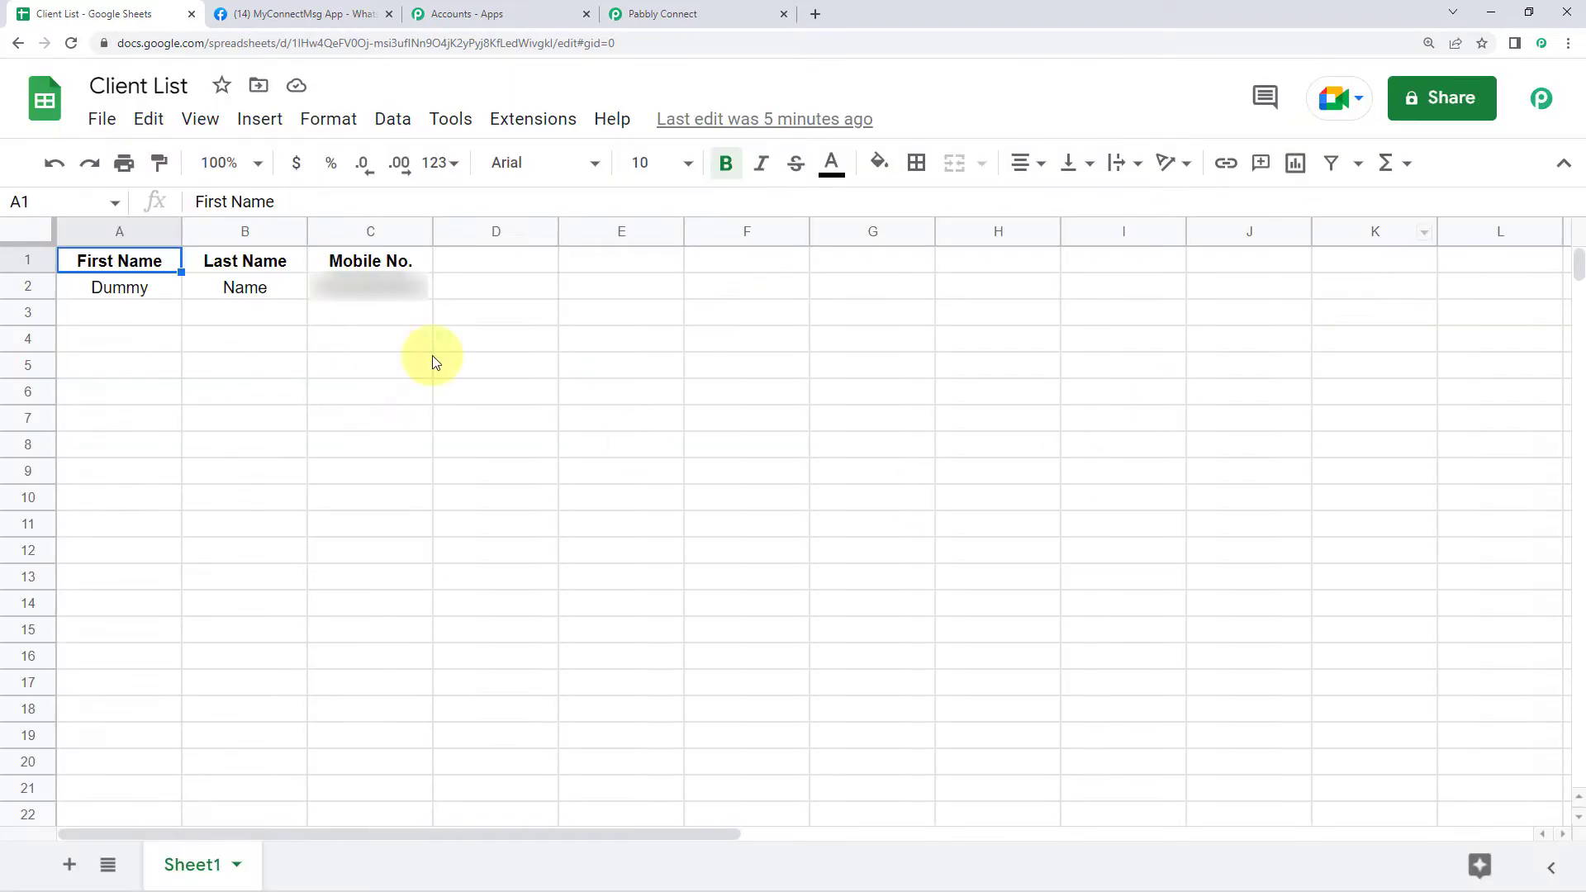
pyautogui.click(70, 48)
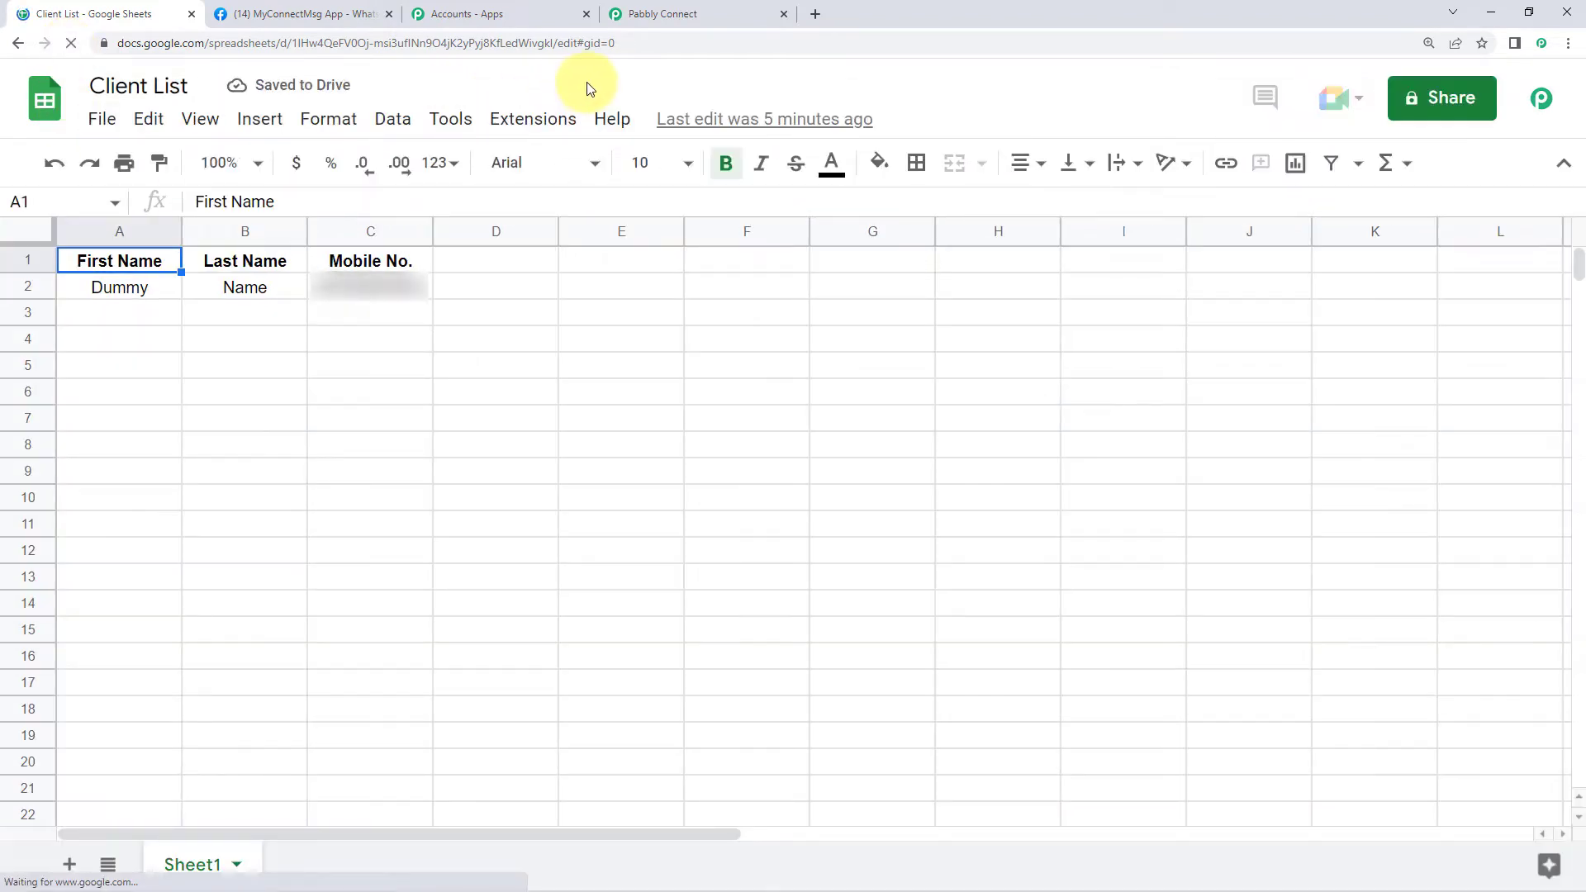
pyautogui.click(533, 116)
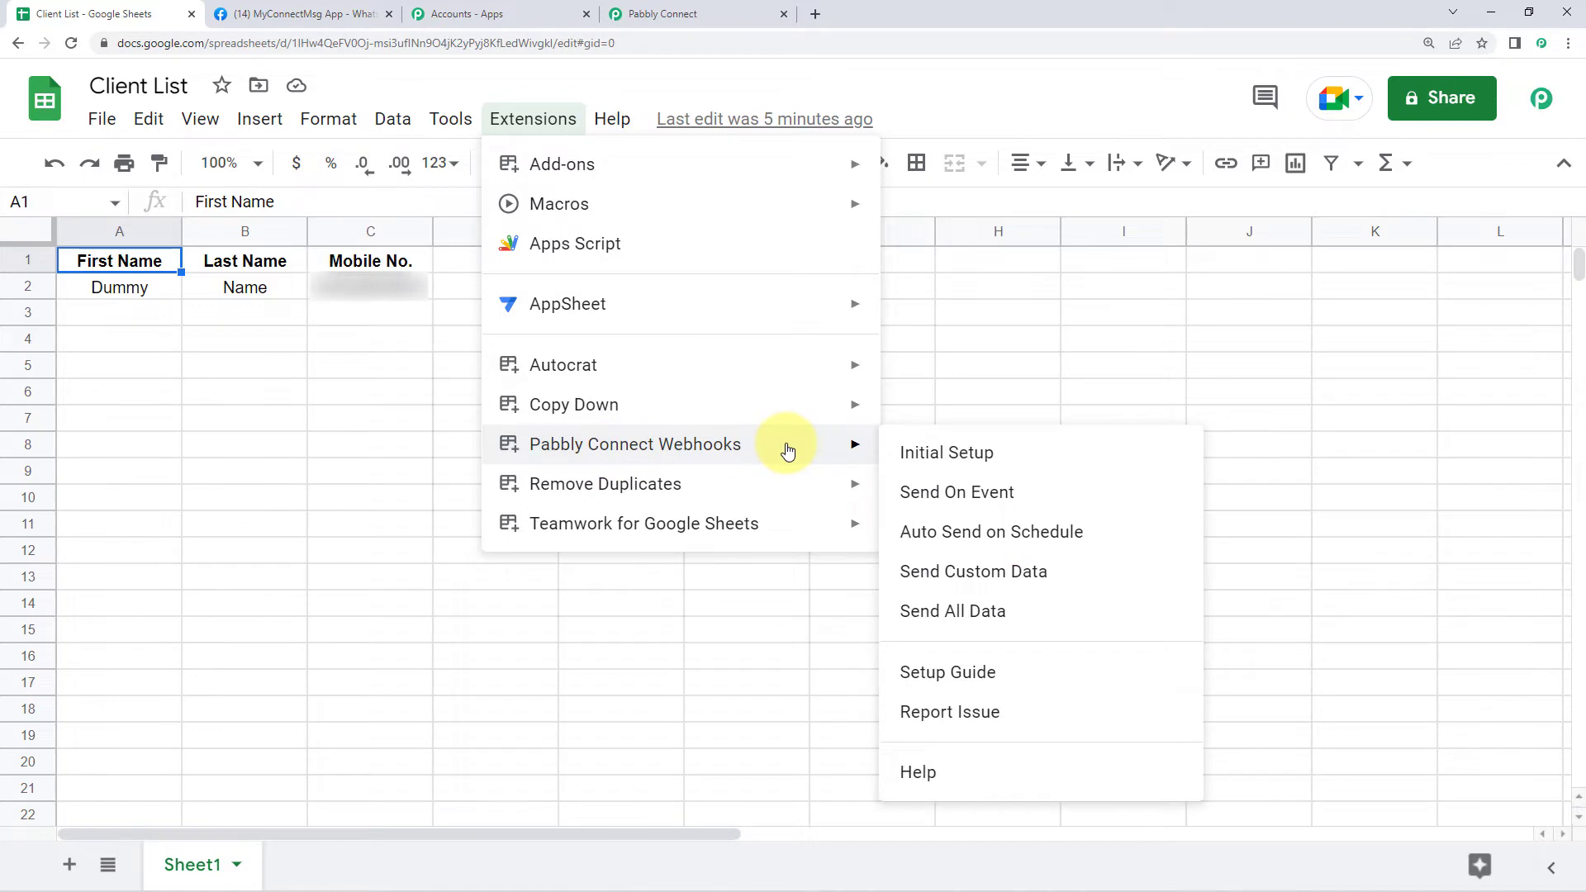
pyautogui.click(933, 90)
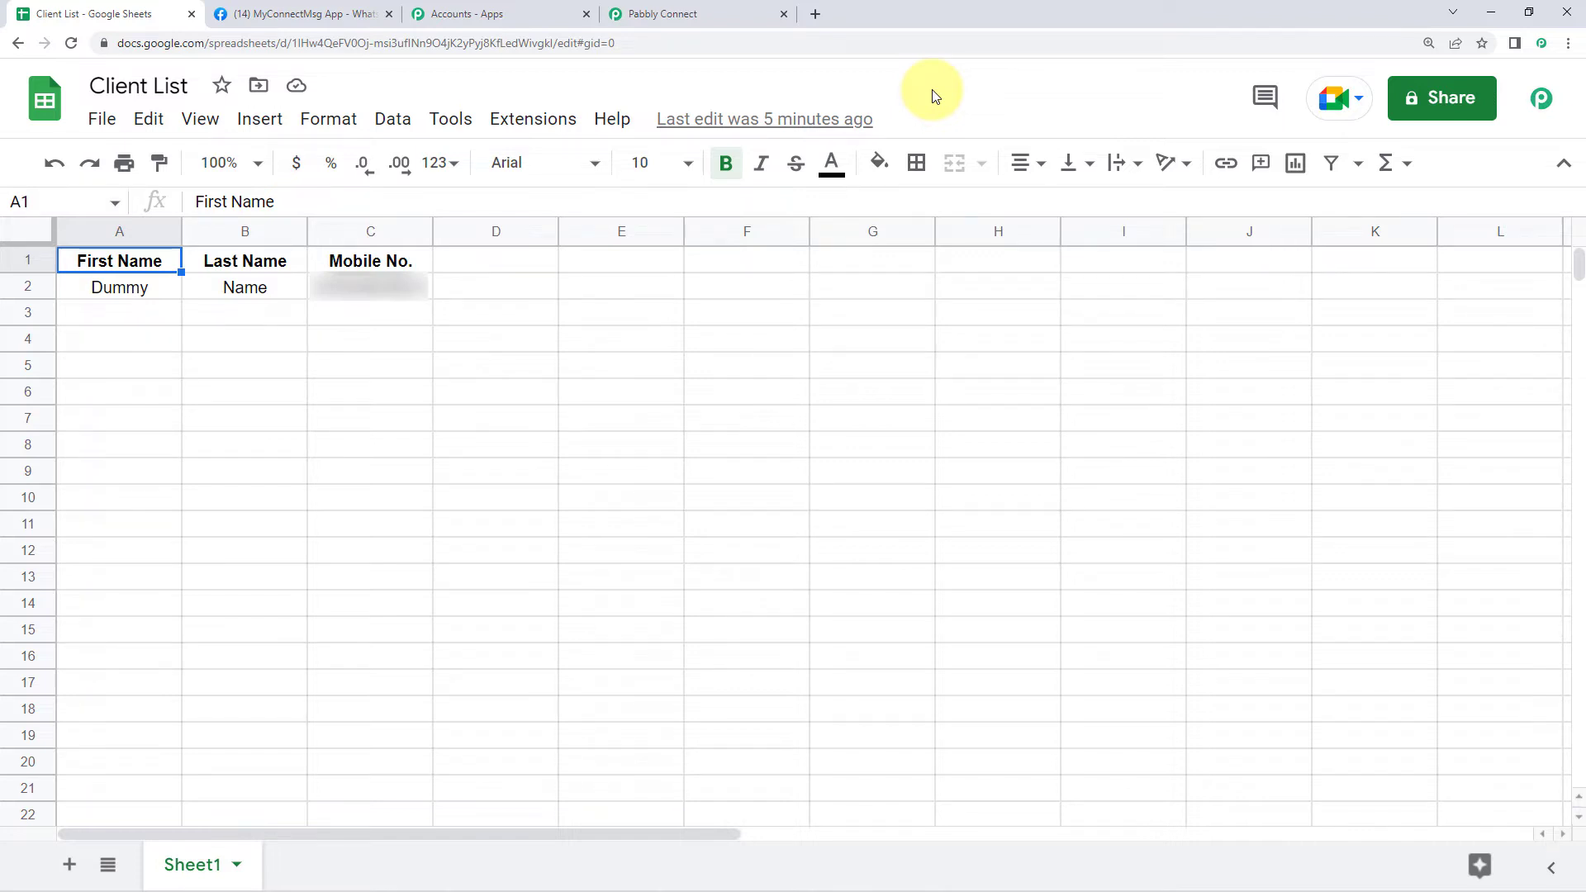
pyautogui.click(1539, 100)
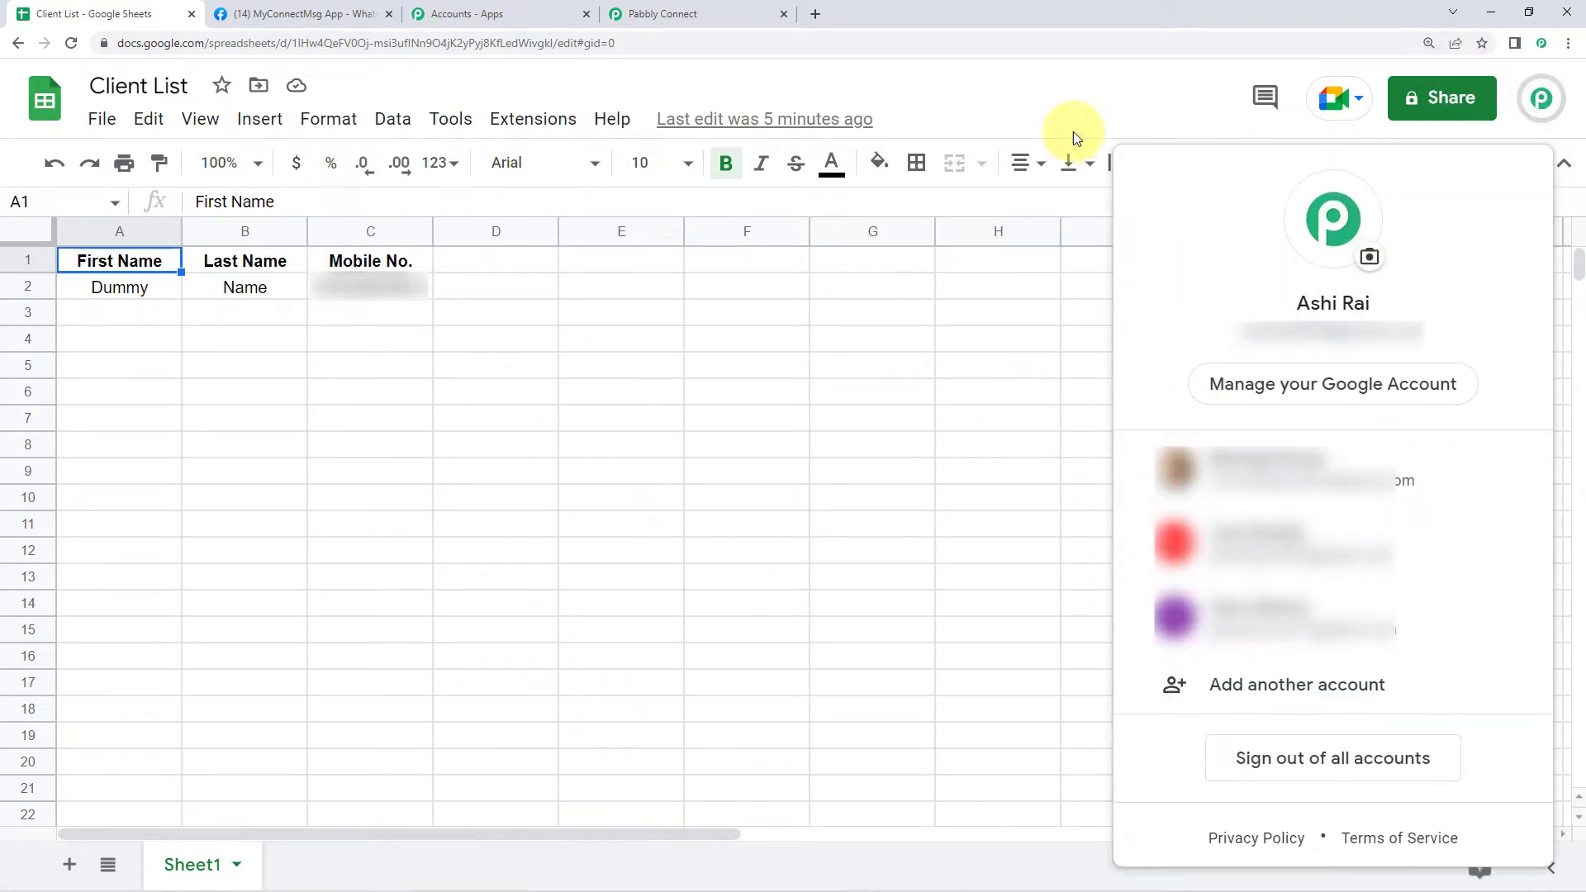
pyautogui.click(653, 78)
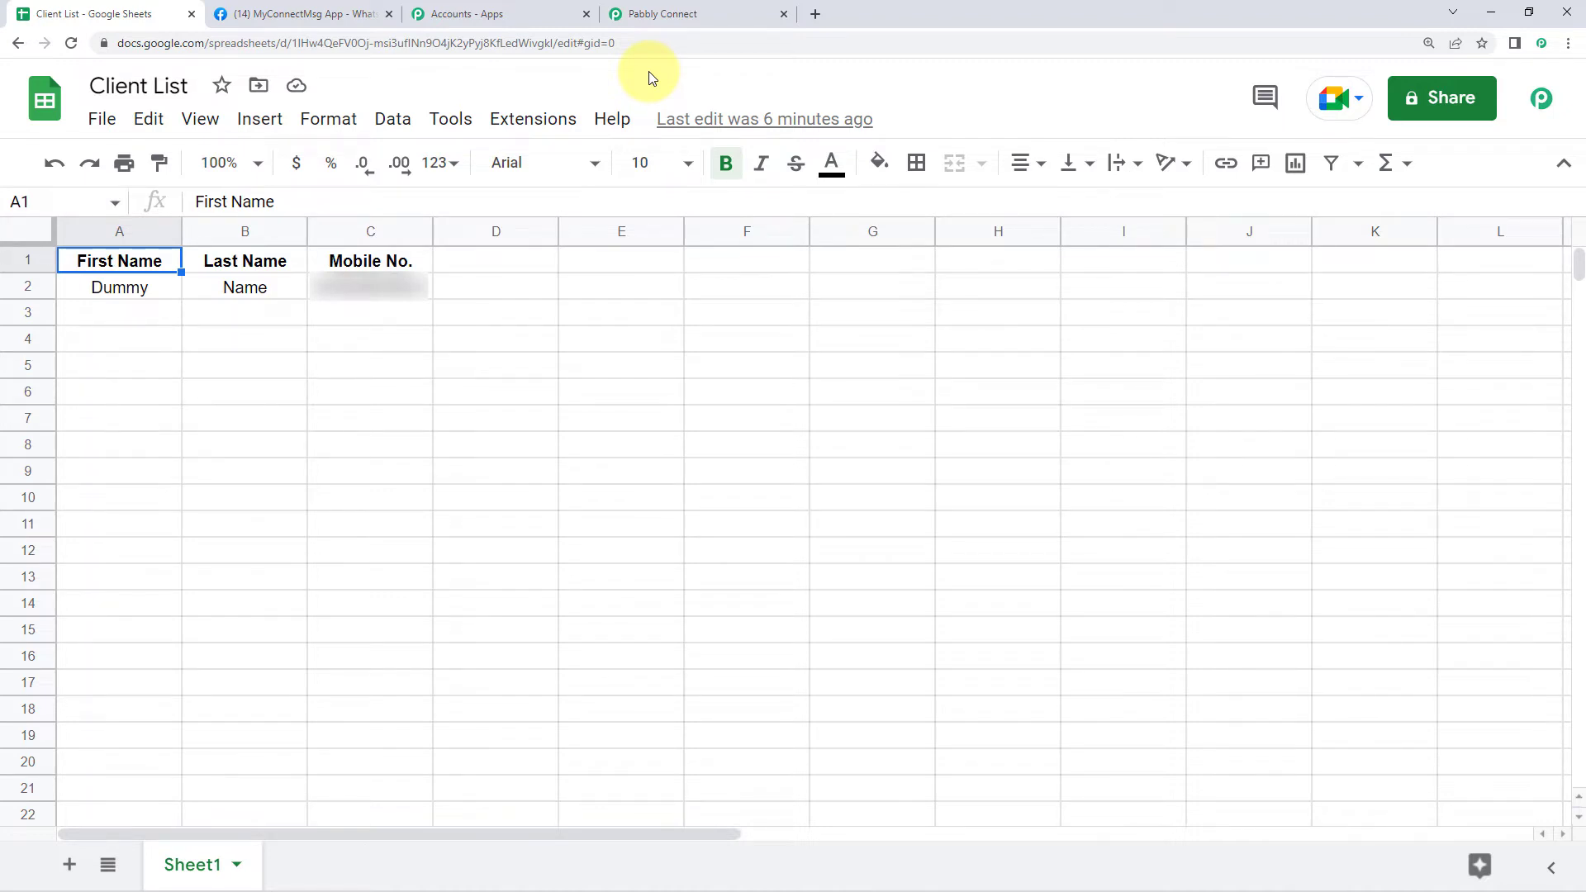
# In the incognito Client List sheet, confirm the signed-in account and open Extensions > Pabbly Connect Webhooks
pyautogui.hotkey('alt', 'Tab')
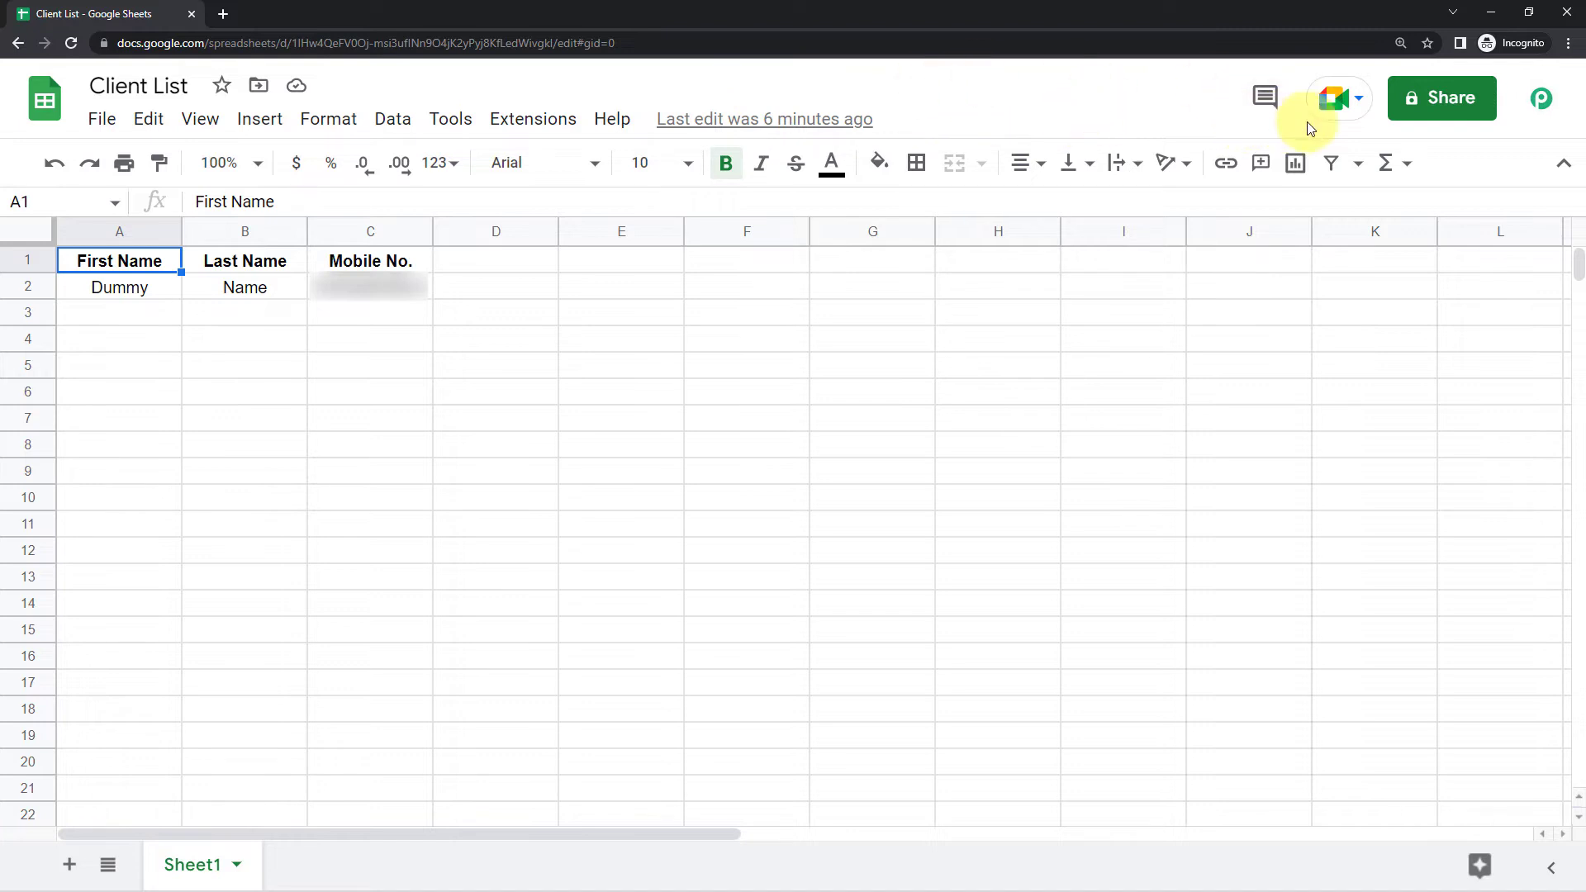
pyautogui.click(1542, 99)
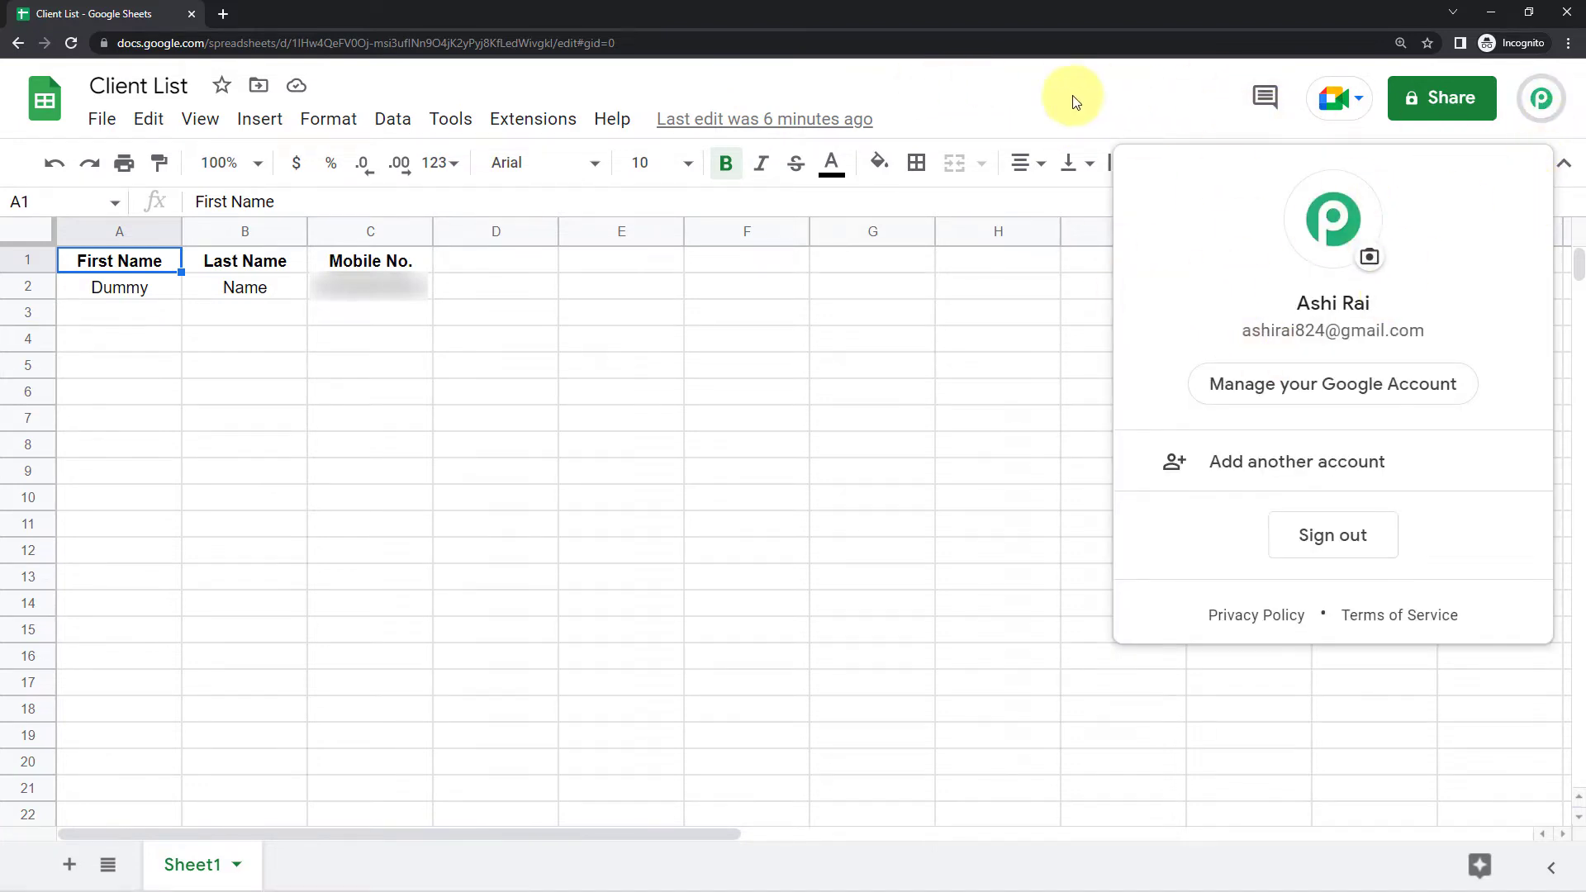
pyautogui.click(1016, 97)
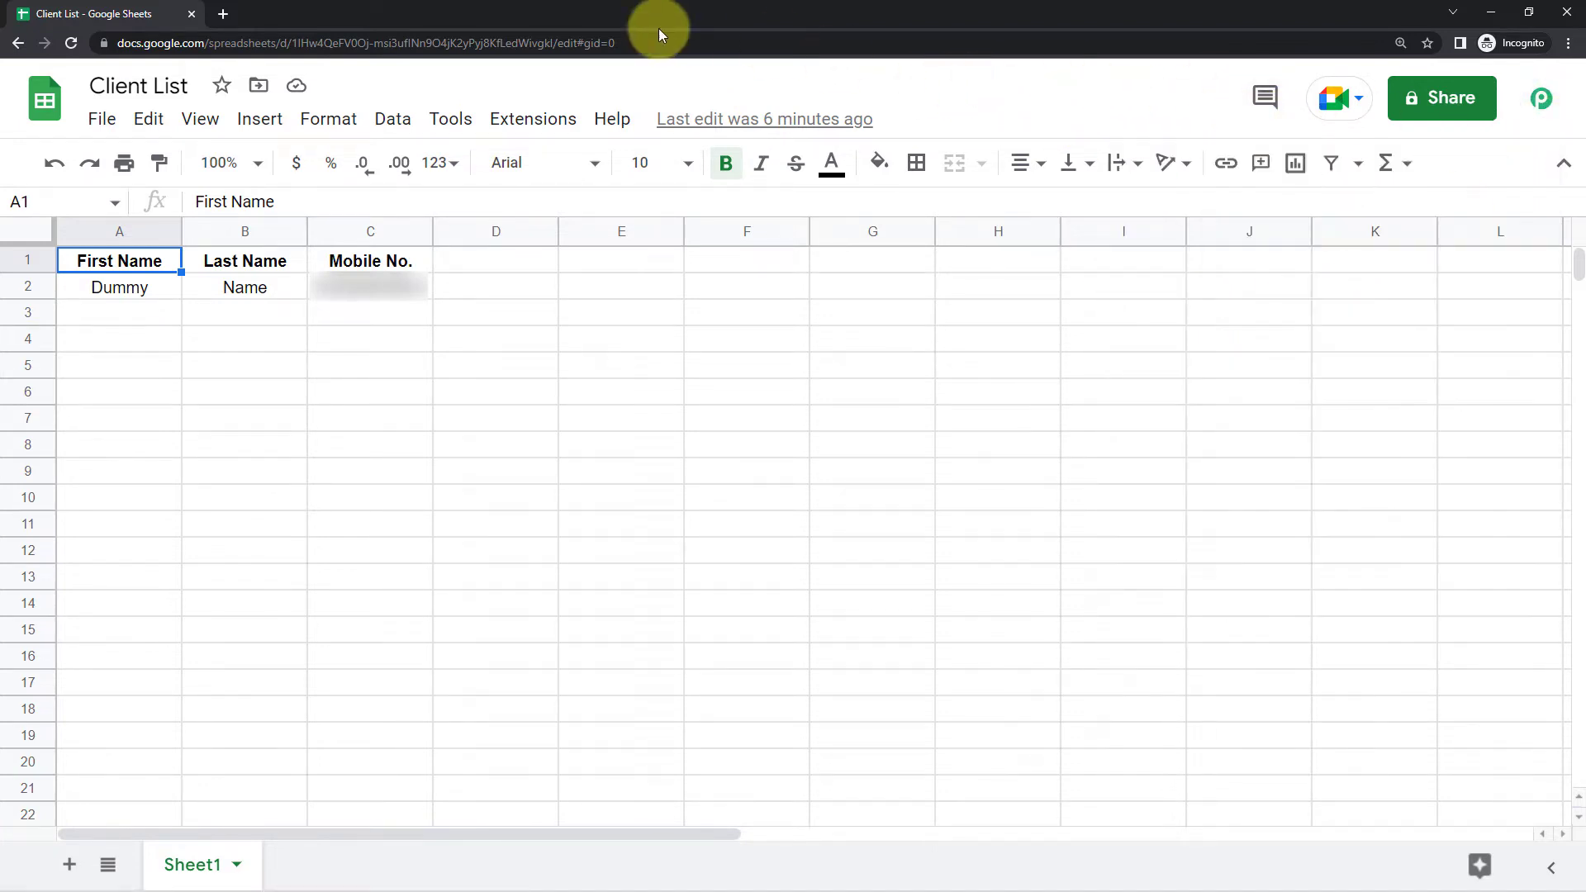
pyautogui.click(520, 124)
pyautogui.moveTo(630, 450)
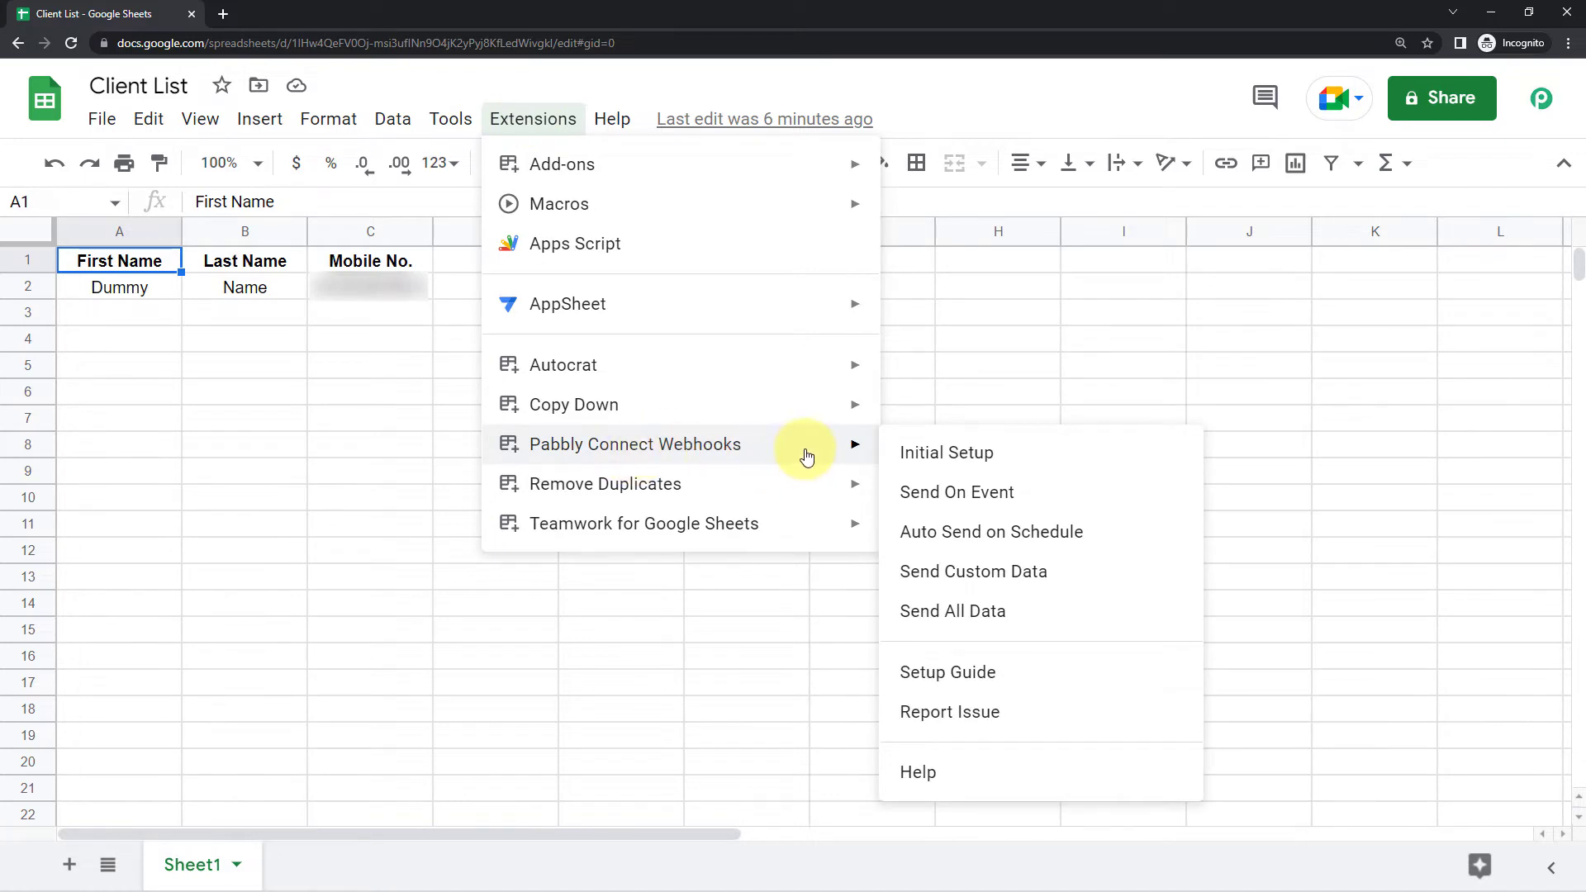
# Launch the Pabbly Connect Webhooks Initial Setup form, then return to the regular Chrome window
pyautogui.click(1018, 455)
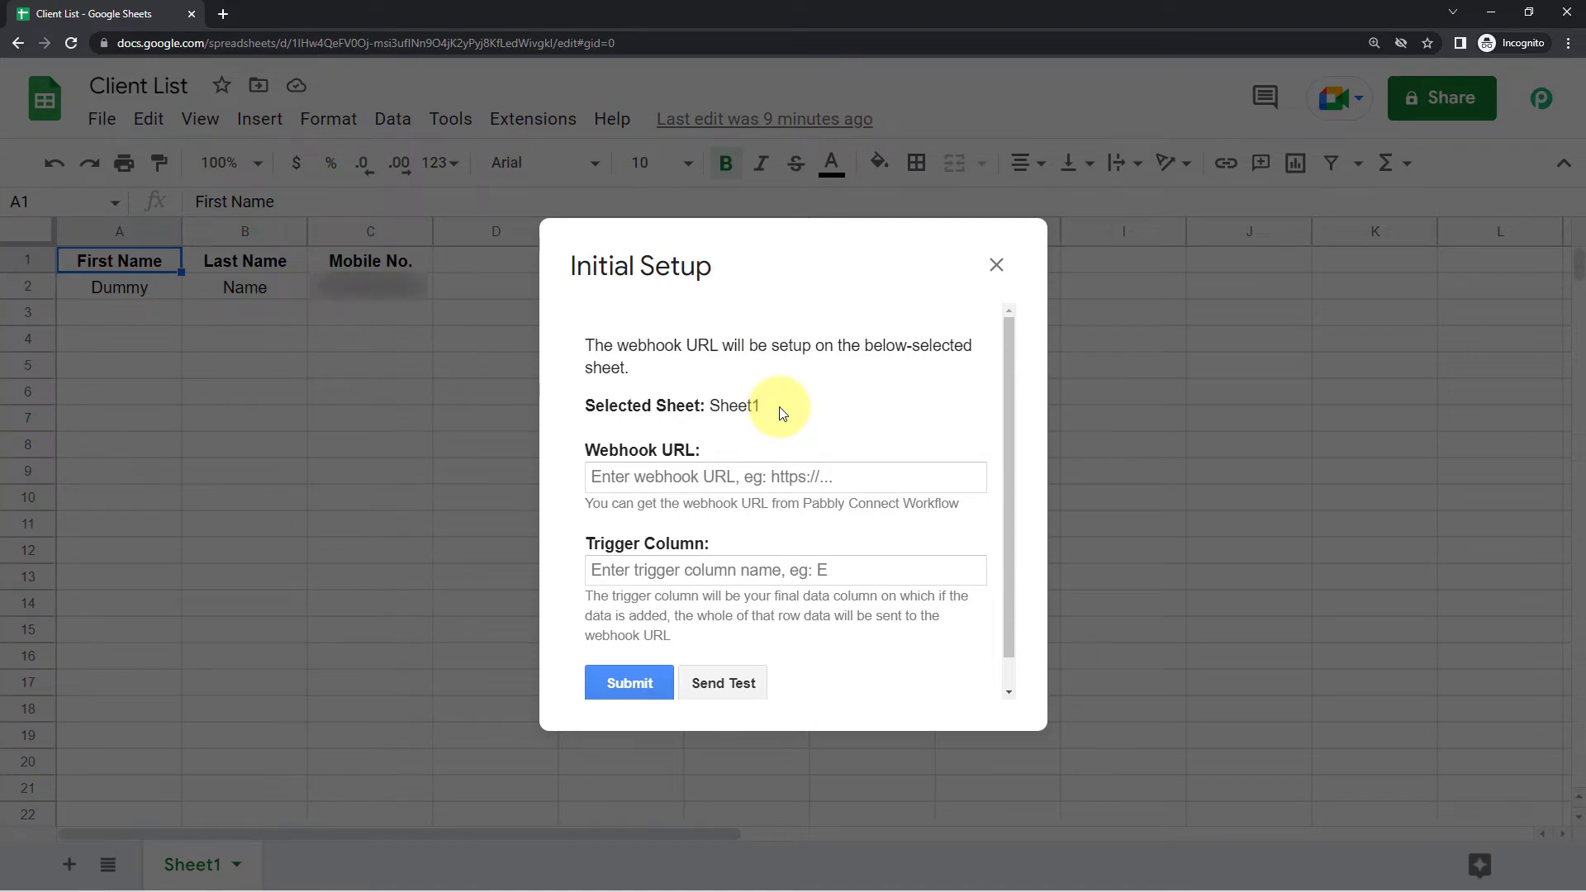
pyautogui.hotkey('alt', 'Tab')
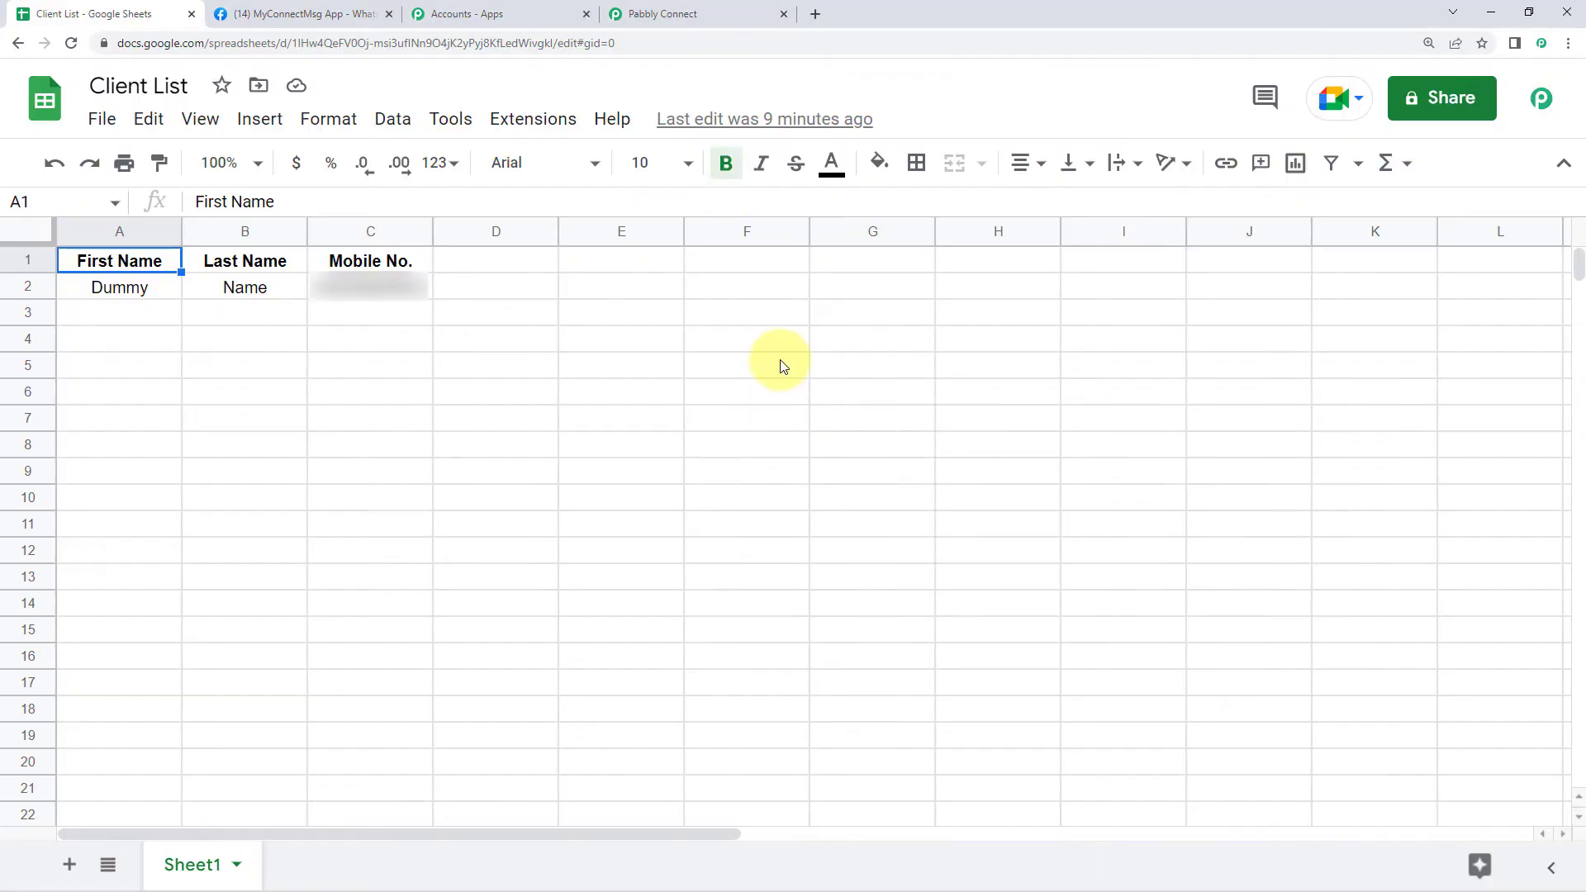
# Copy the workflow's webhook URL and paste it into the Initial Setup form's Webhook URL field
pyautogui.click(698, 9)
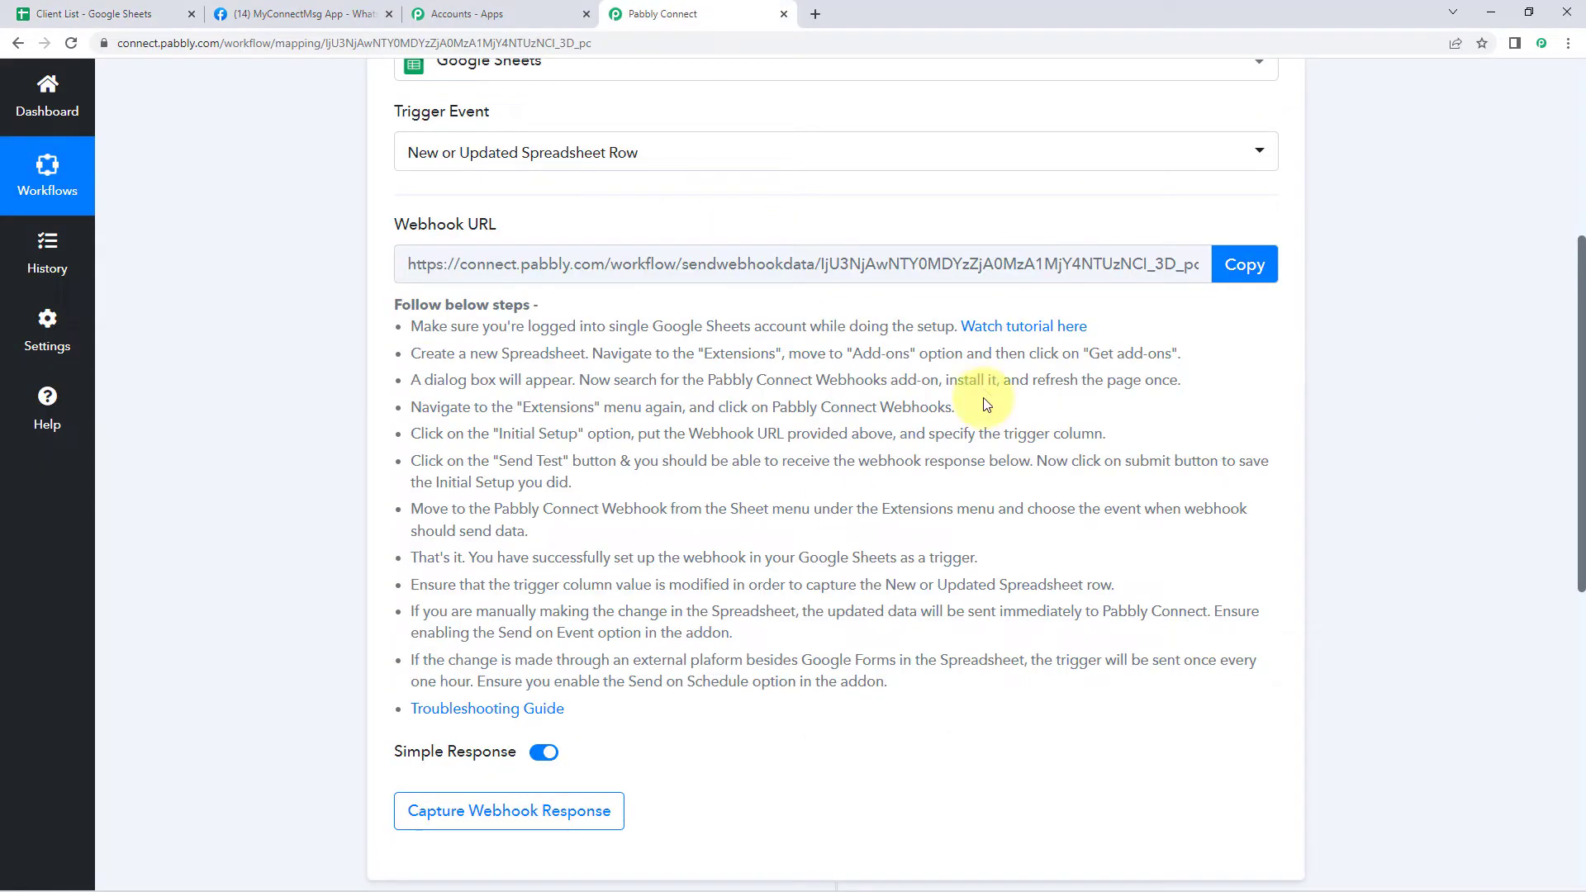
pyautogui.click(1261, 266)
pyautogui.hotkey('alt', 'Tab')
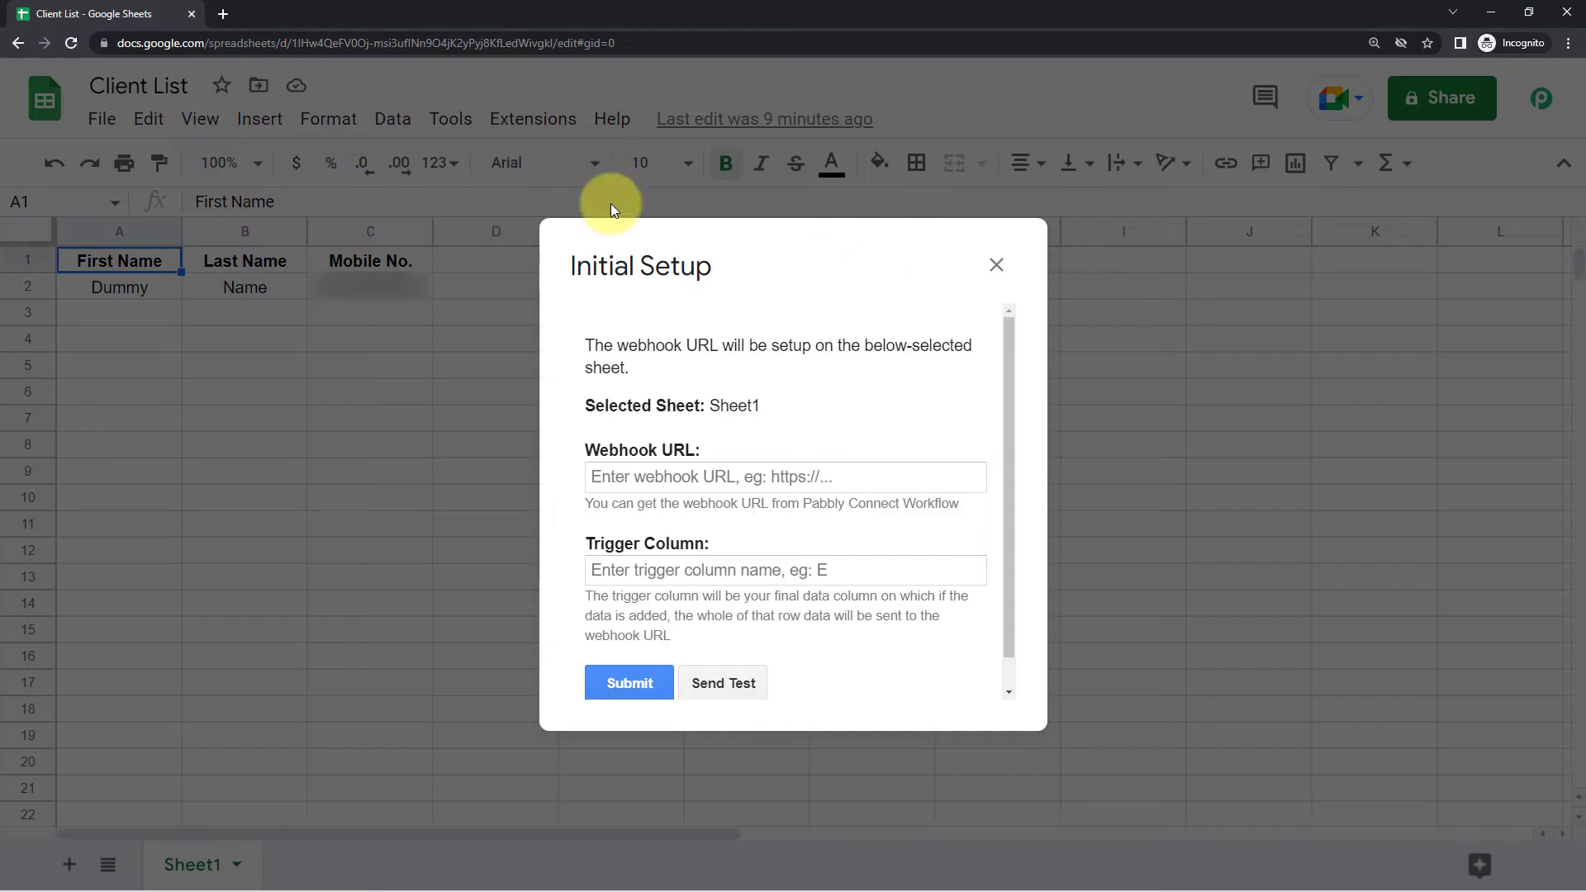
pyautogui.click(610, 476)
pyautogui.rightClick(610, 479)
pyautogui.click(659, 608)
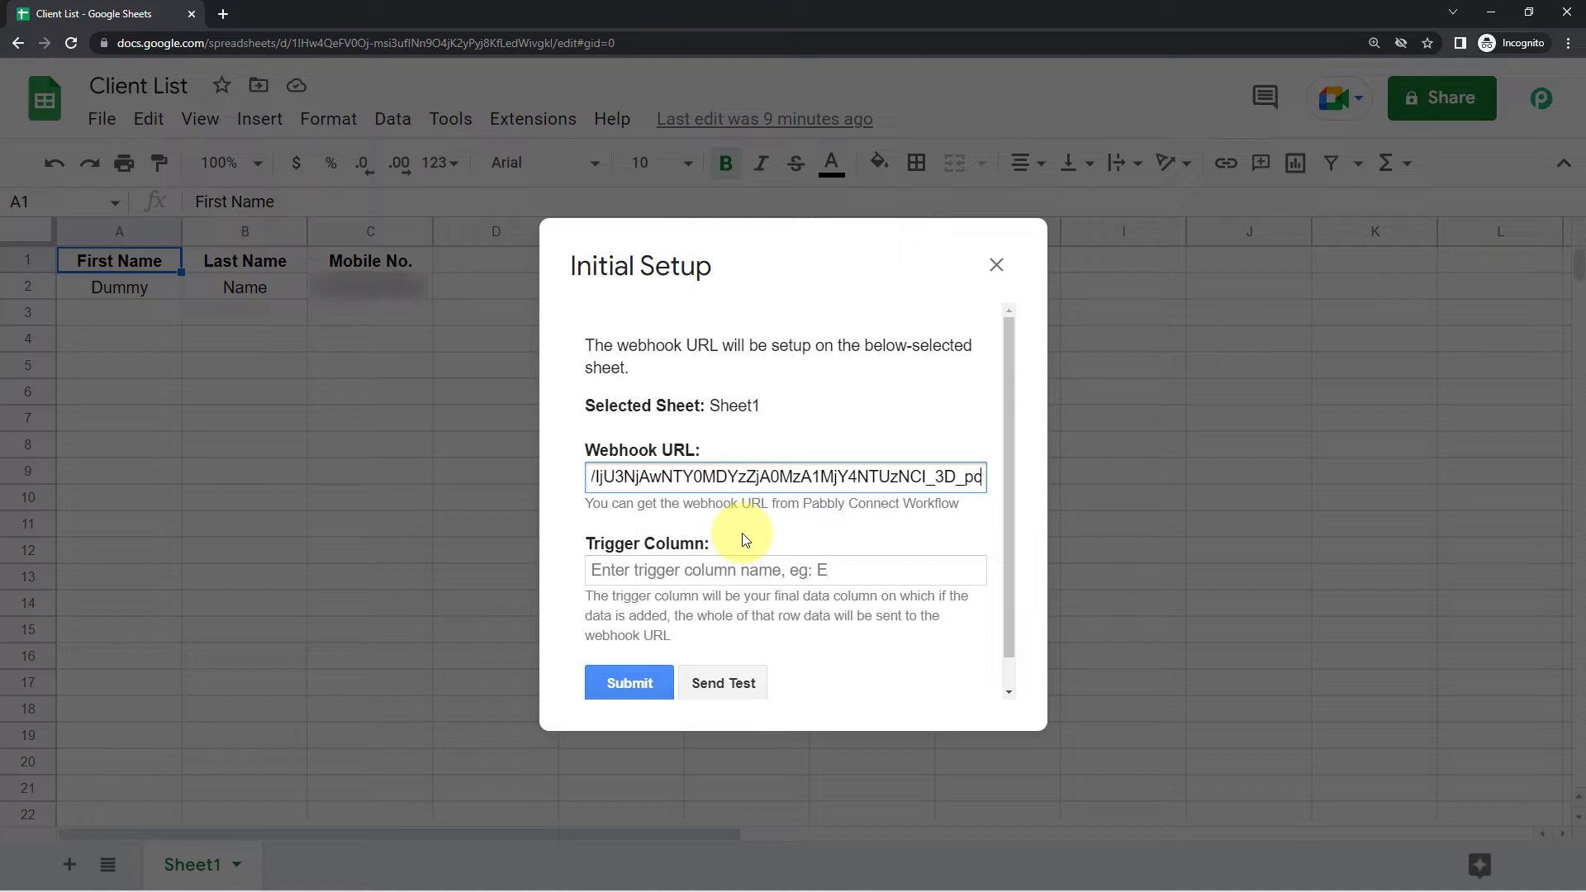
pyautogui.moveTo(792, 276); pyautogui.dragTo(899, 317)
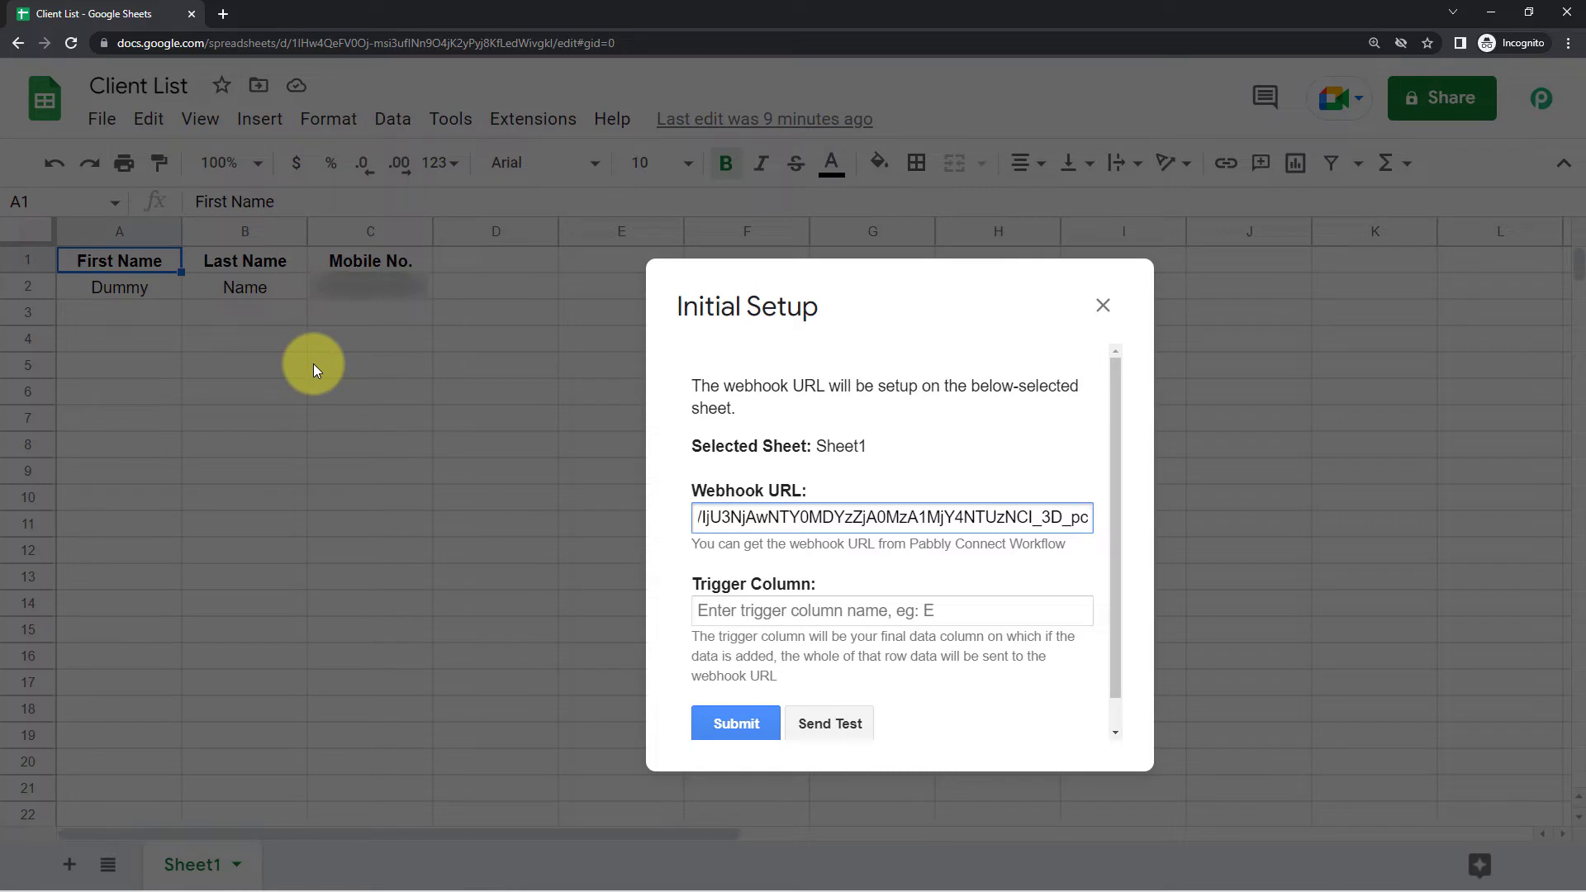
# Set the form's Trigger Column to C
pyautogui.click(701, 609)
pyautogui.write('C')
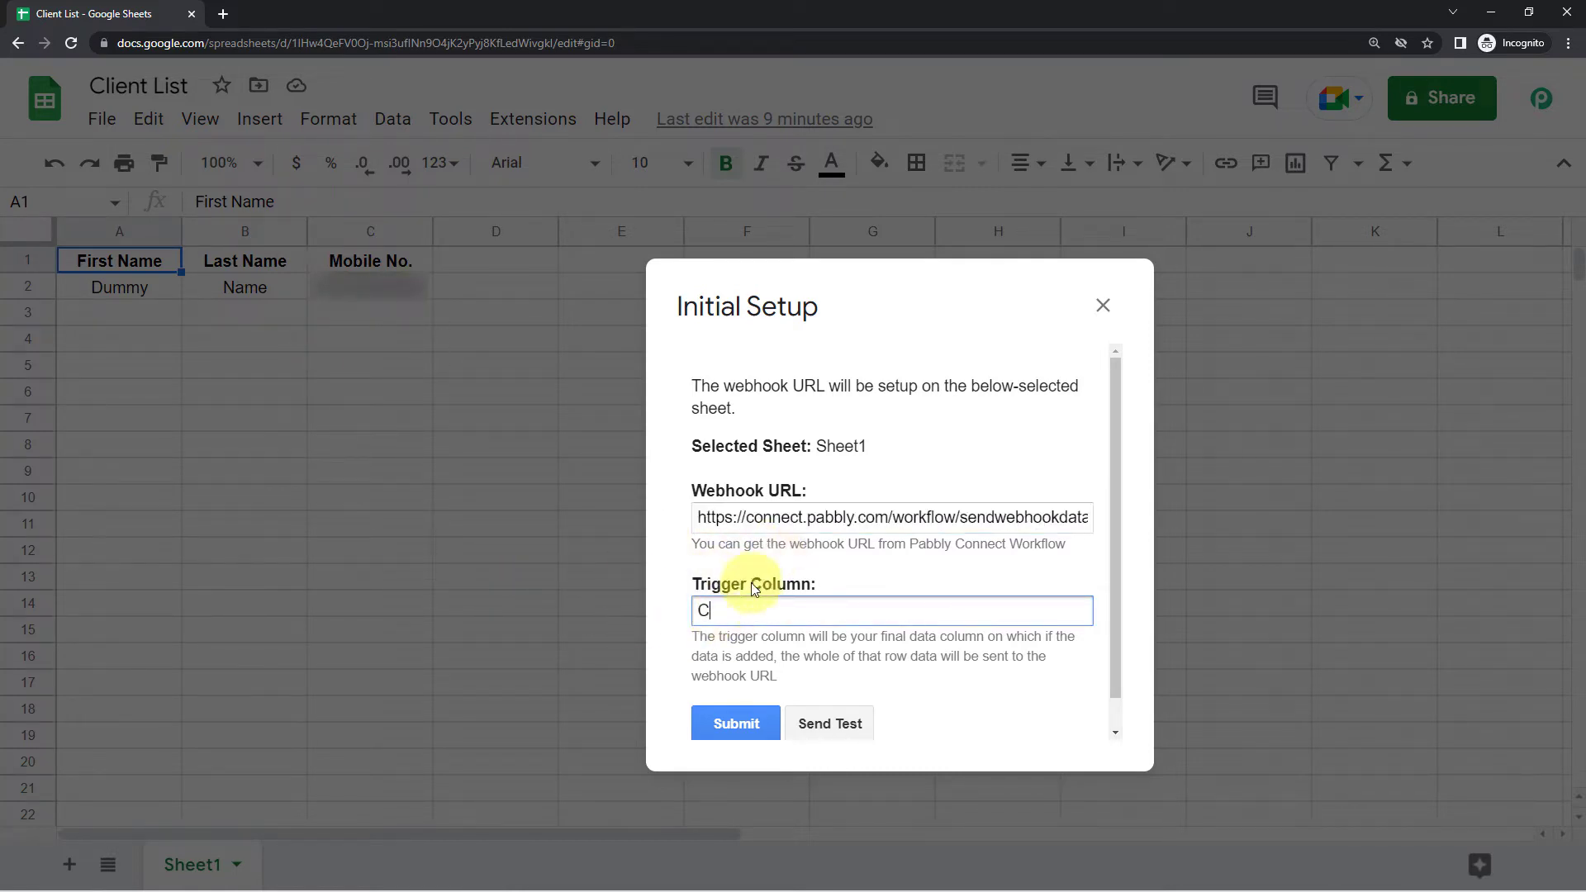
pyautogui.click(845, 572)
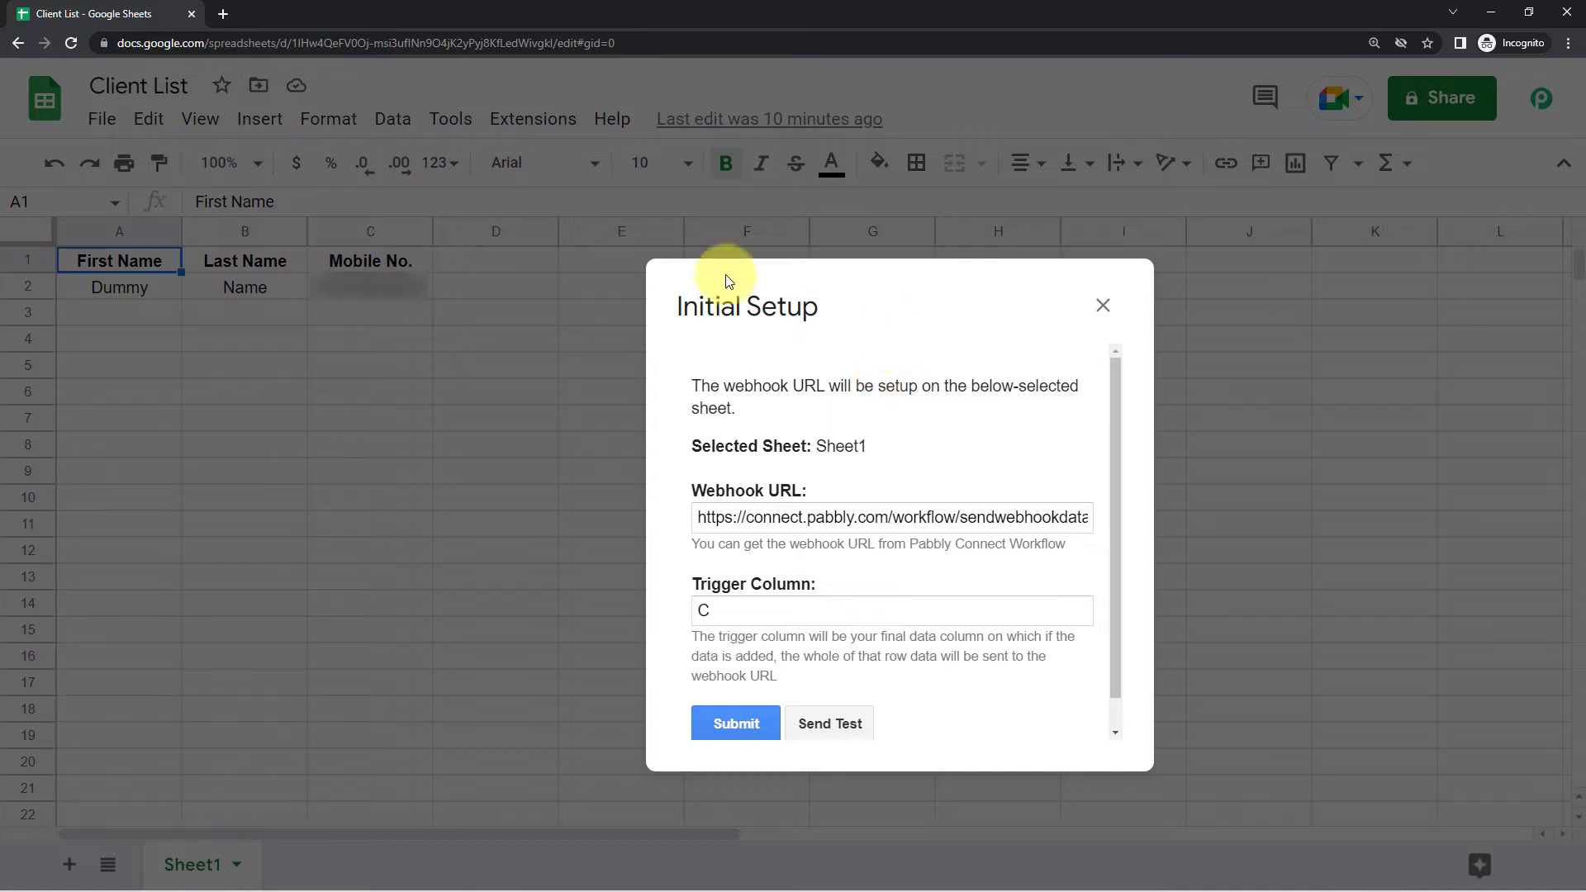
# Send a test of the sheet data to the Pabbly Connect webhook
pyautogui.moveTo(722, 276); pyautogui.dragTo(797, 202)
pyautogui.click(907, 314)
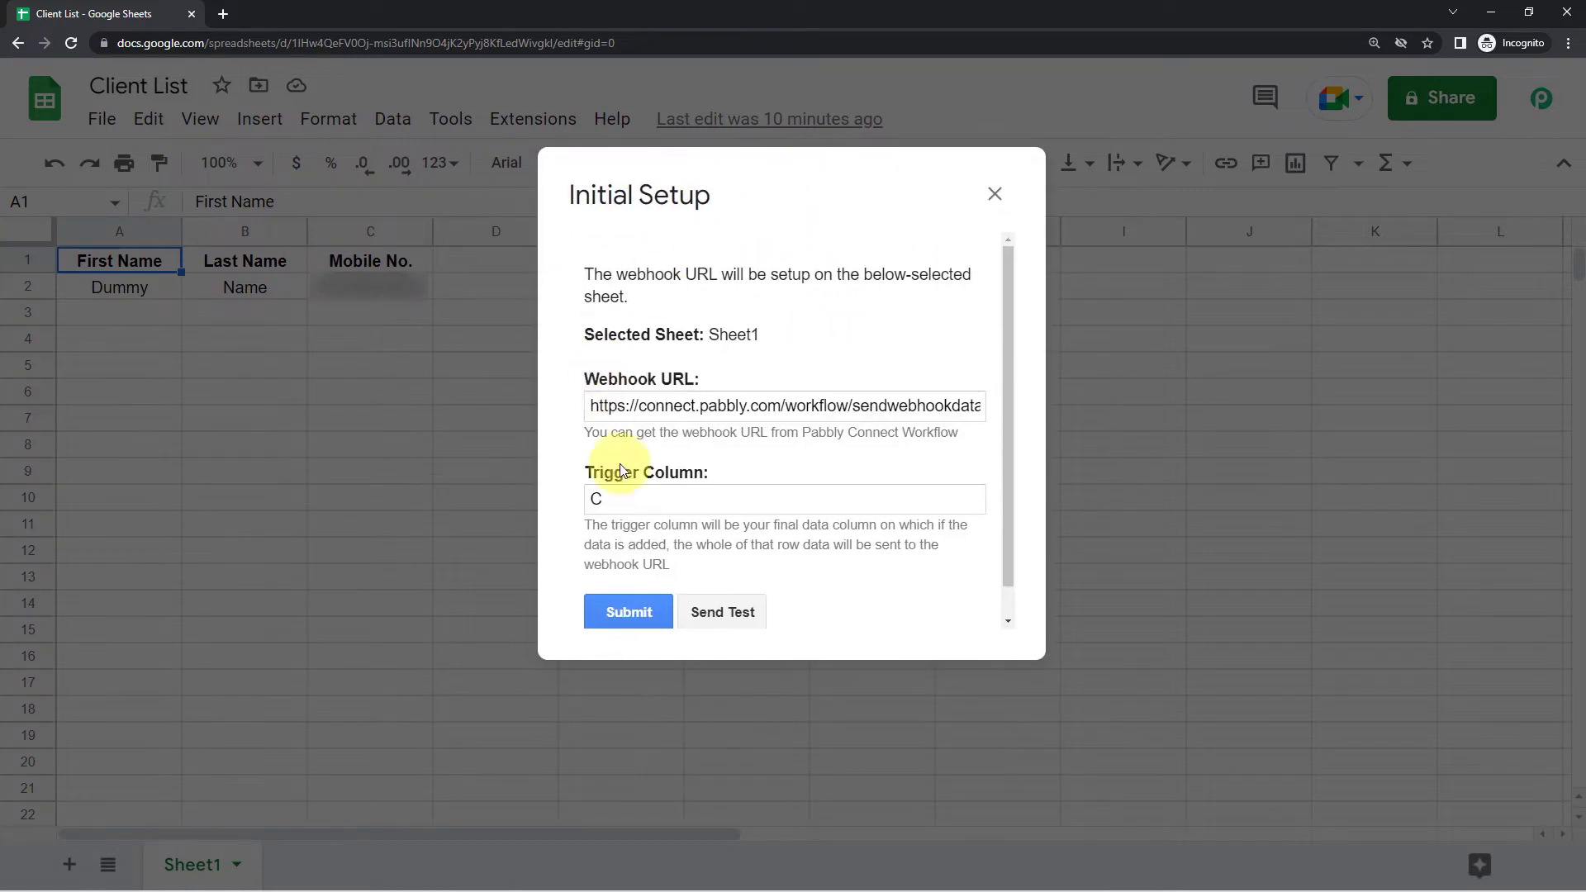
pyautogui.scroll(-1, 698, 432)
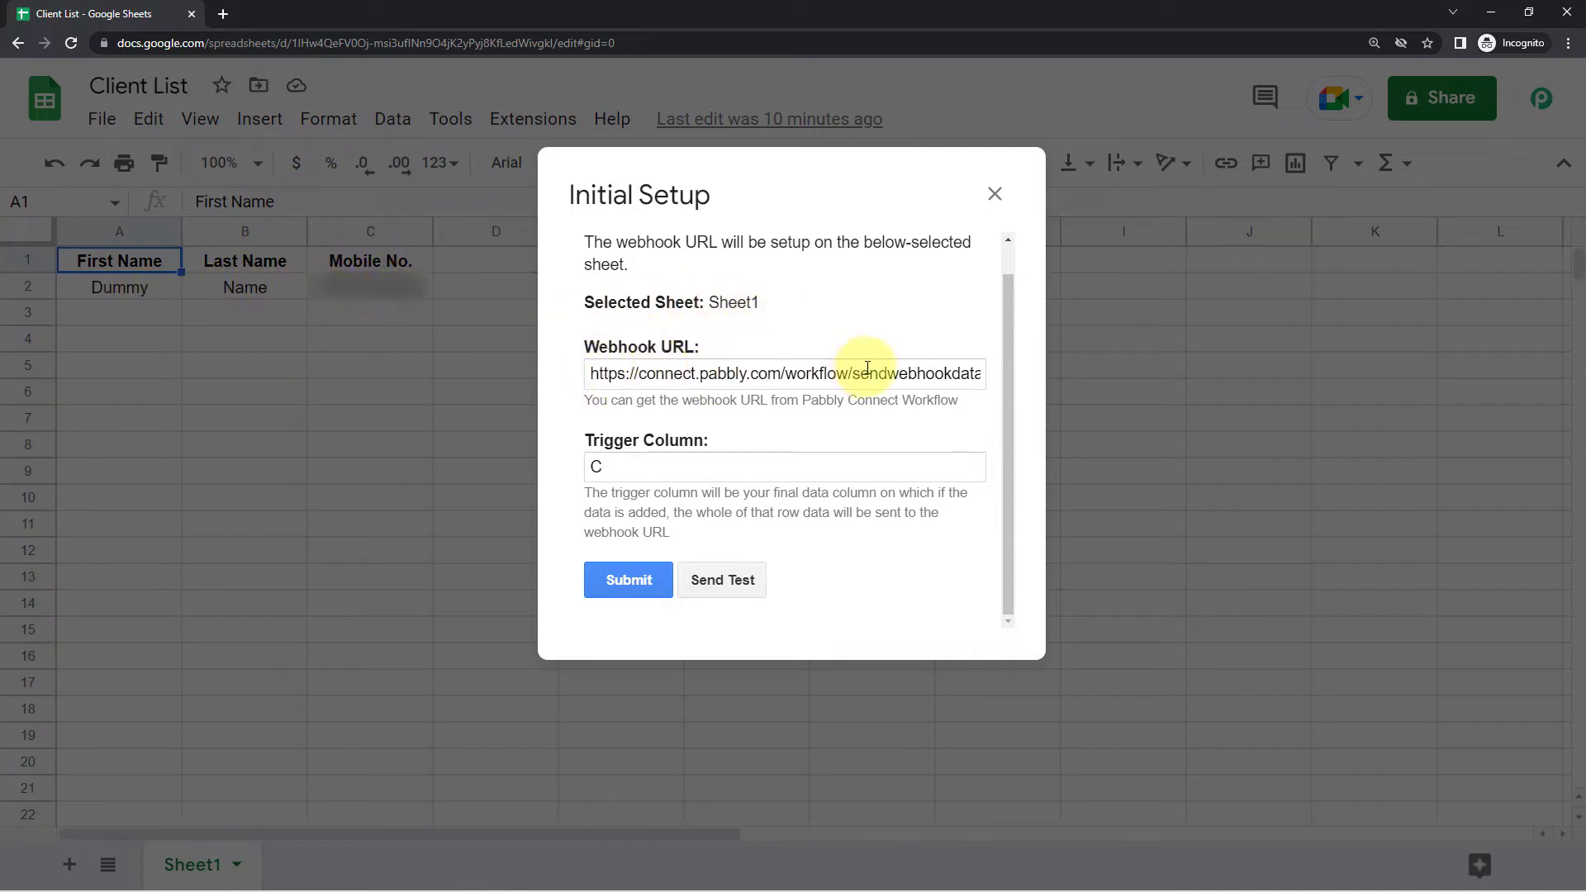
pyautogui.click(727, 590)
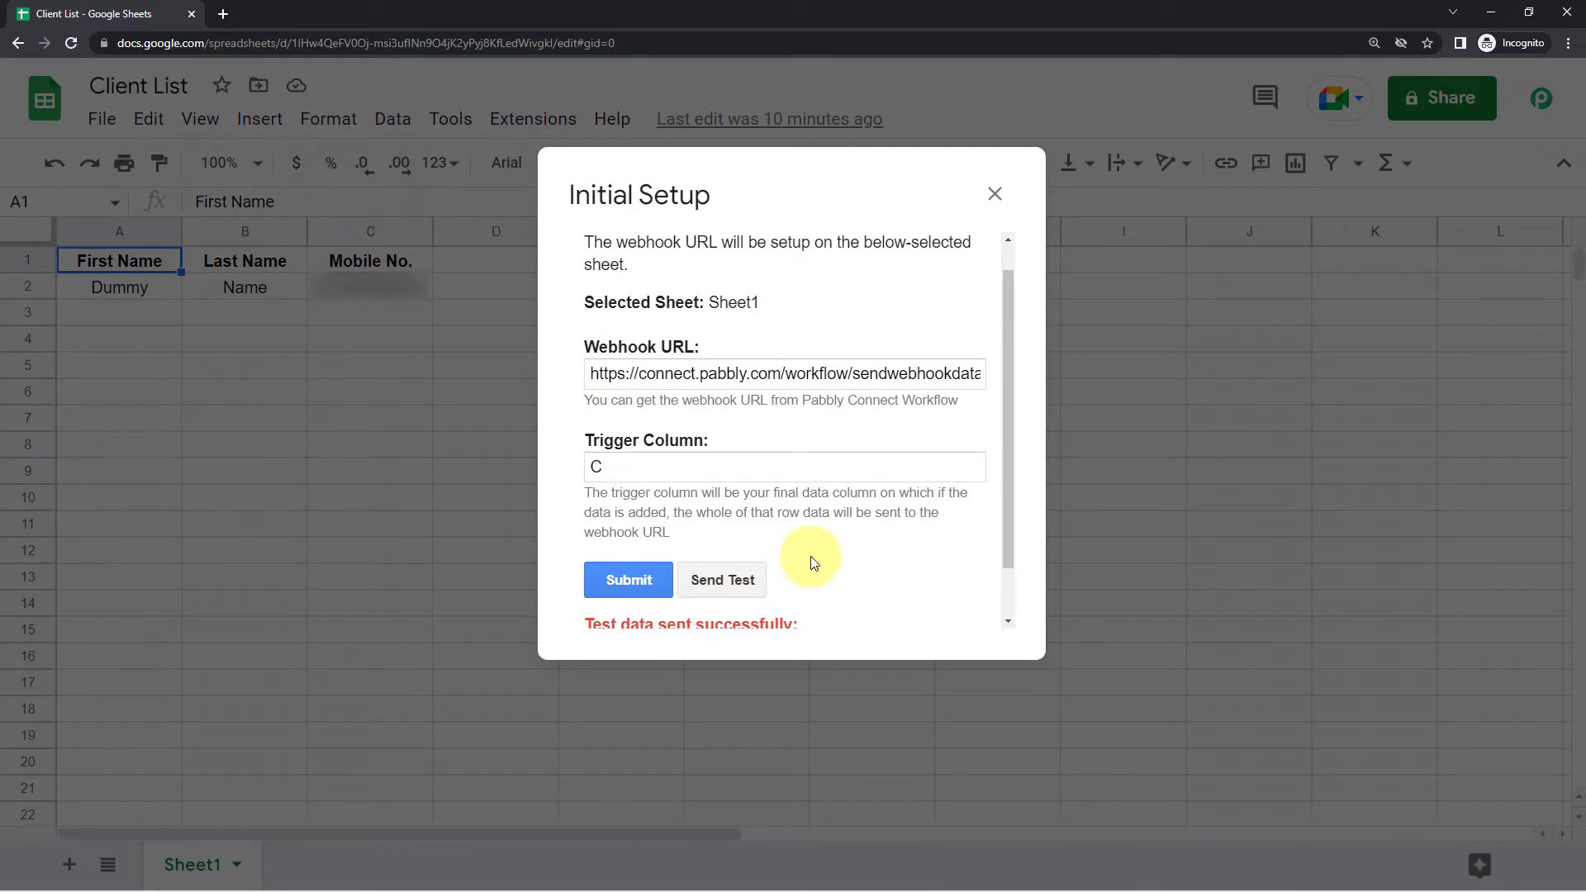
# Review the 'Test data sent successfully' message with the Dummy row's name and mobile values
pyautogui.scroll(-1, 814, 558)
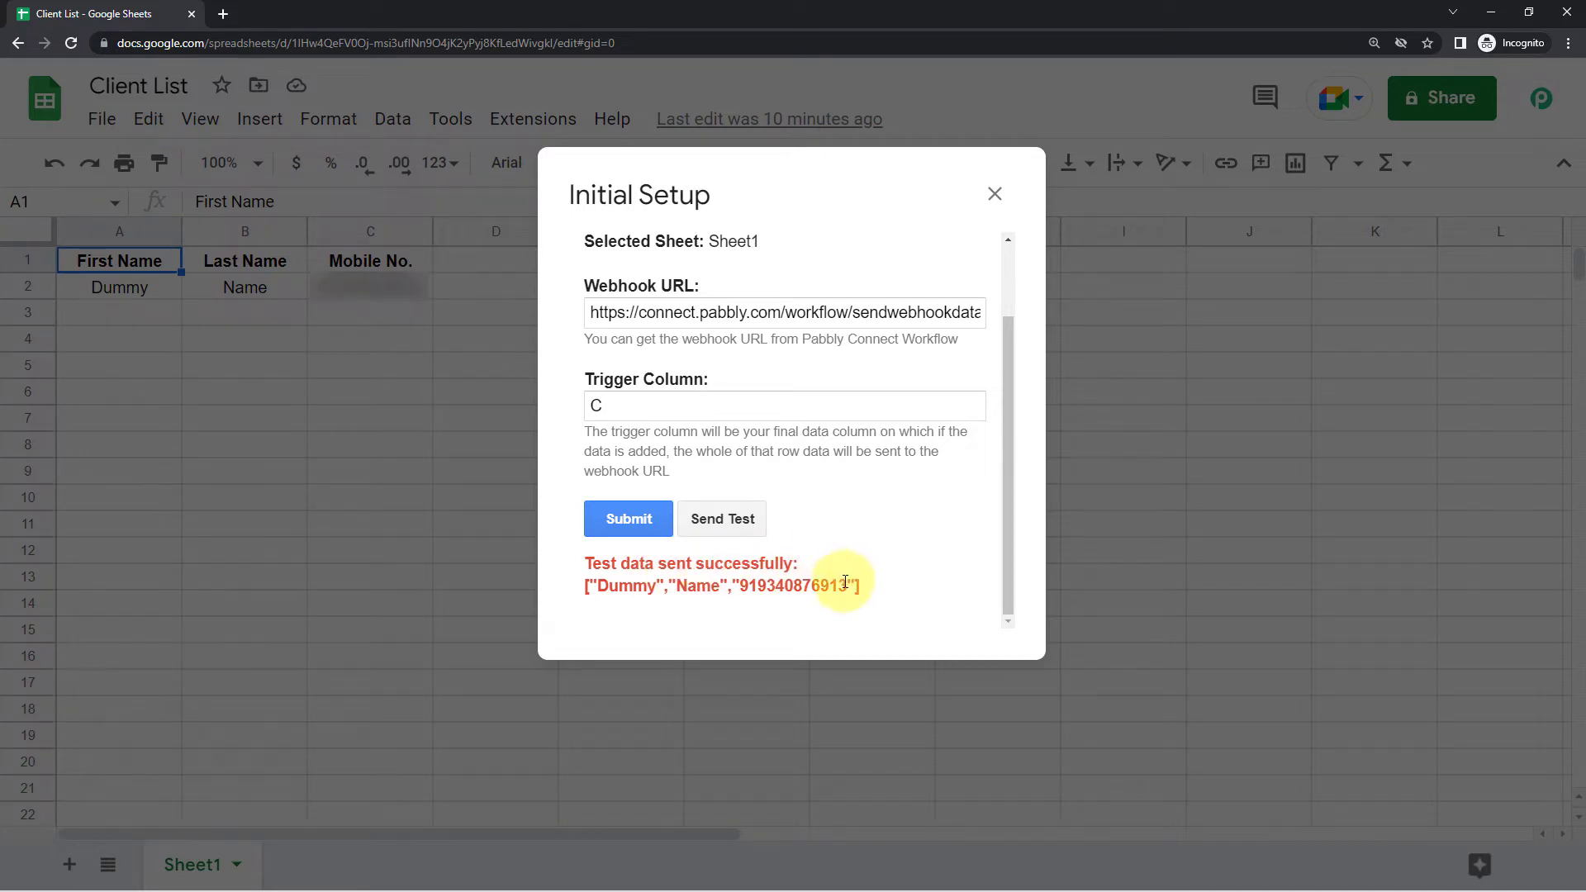
pyautogui.moveTo(847, 585); pyautogui.dragTo(596, 585)
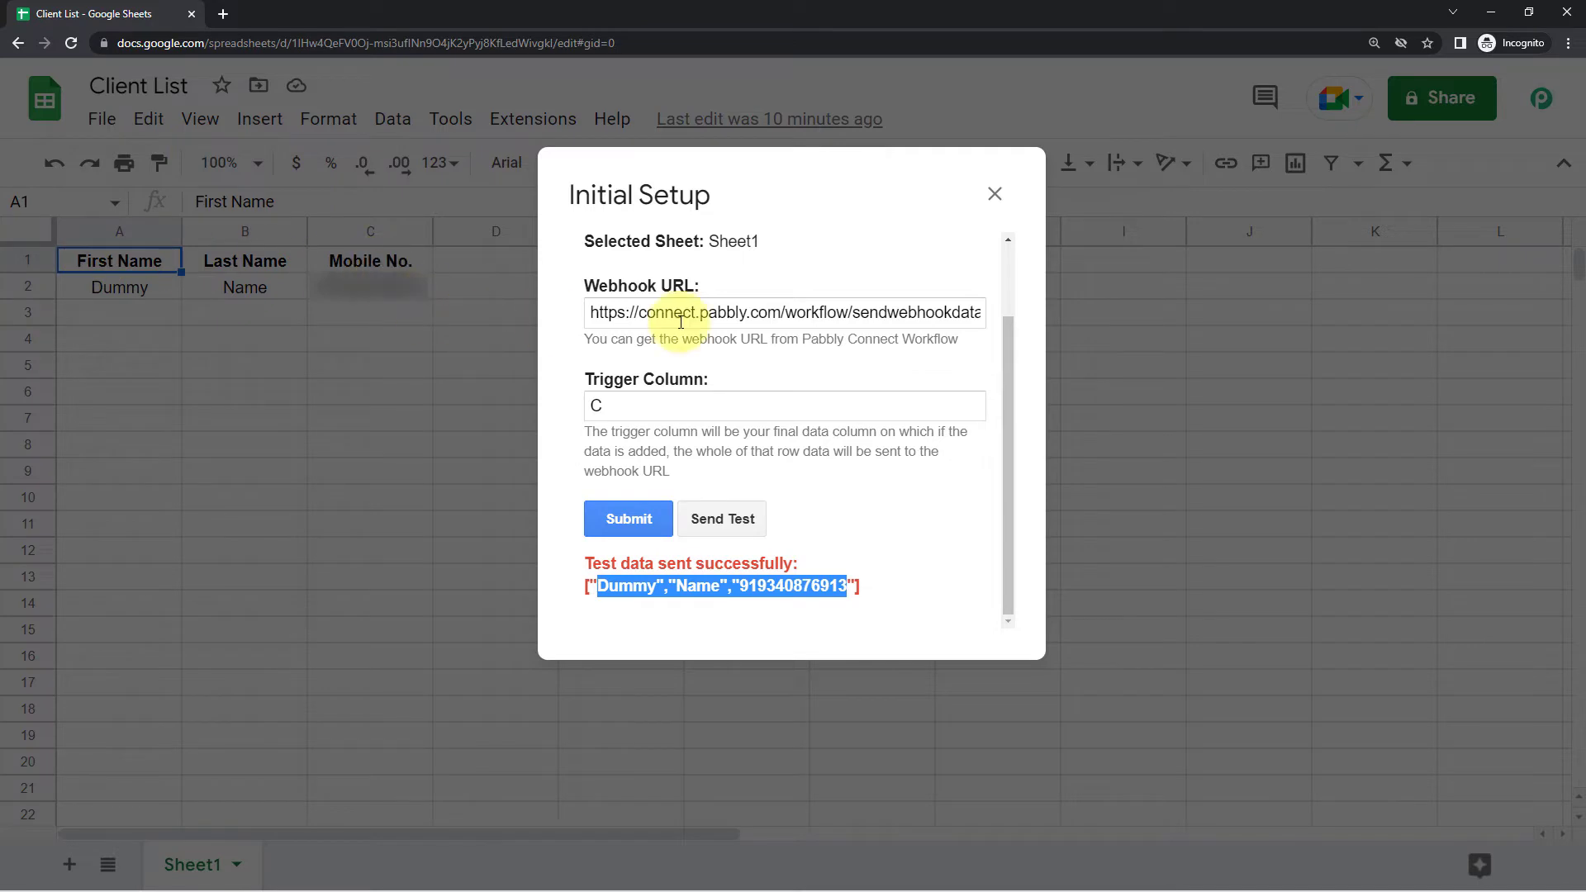
pyautogui.click(869, 501)
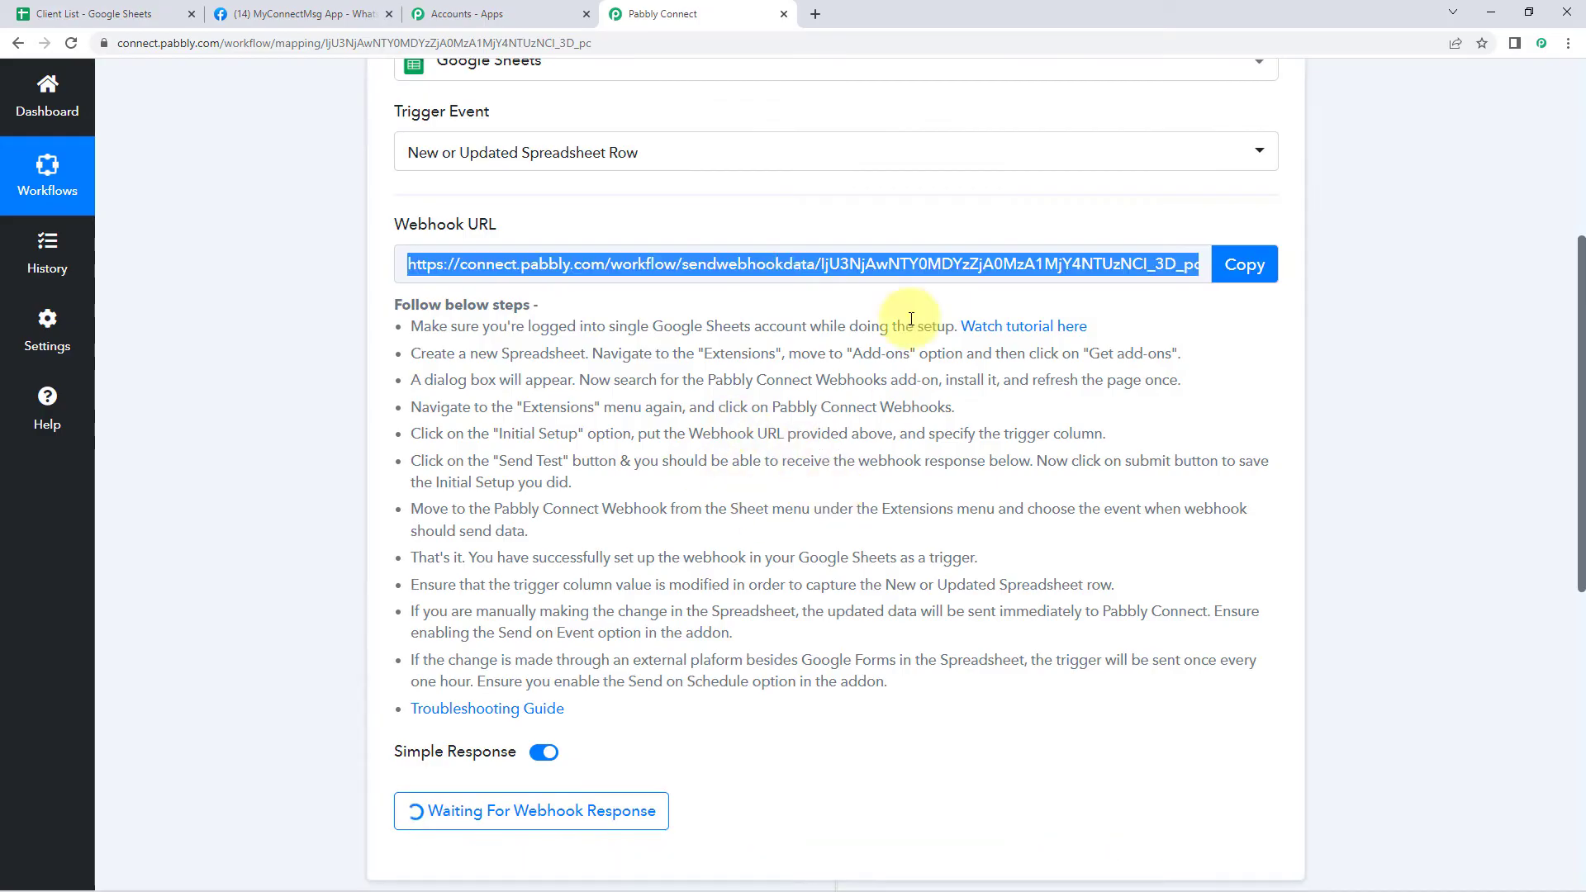
# Return to the Pabbly Connect trigger and scroll down to the received webhook response
pyautogui.click(559, 350)
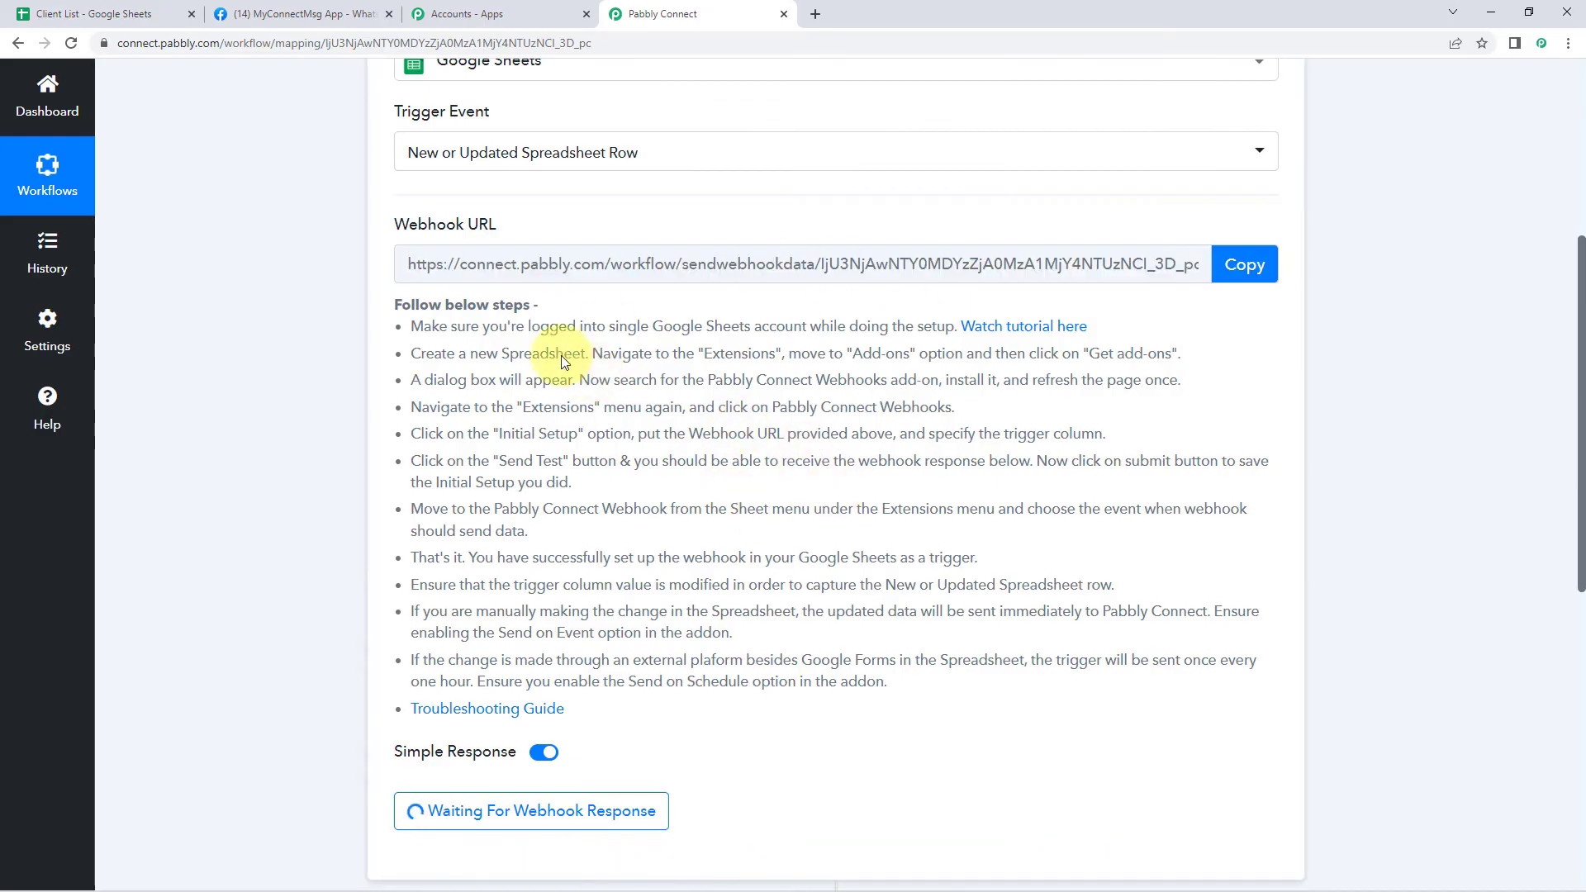
pyautogui.scroll(-4, 321, 333)
pyautogui.scroll(-1, 324, 300)
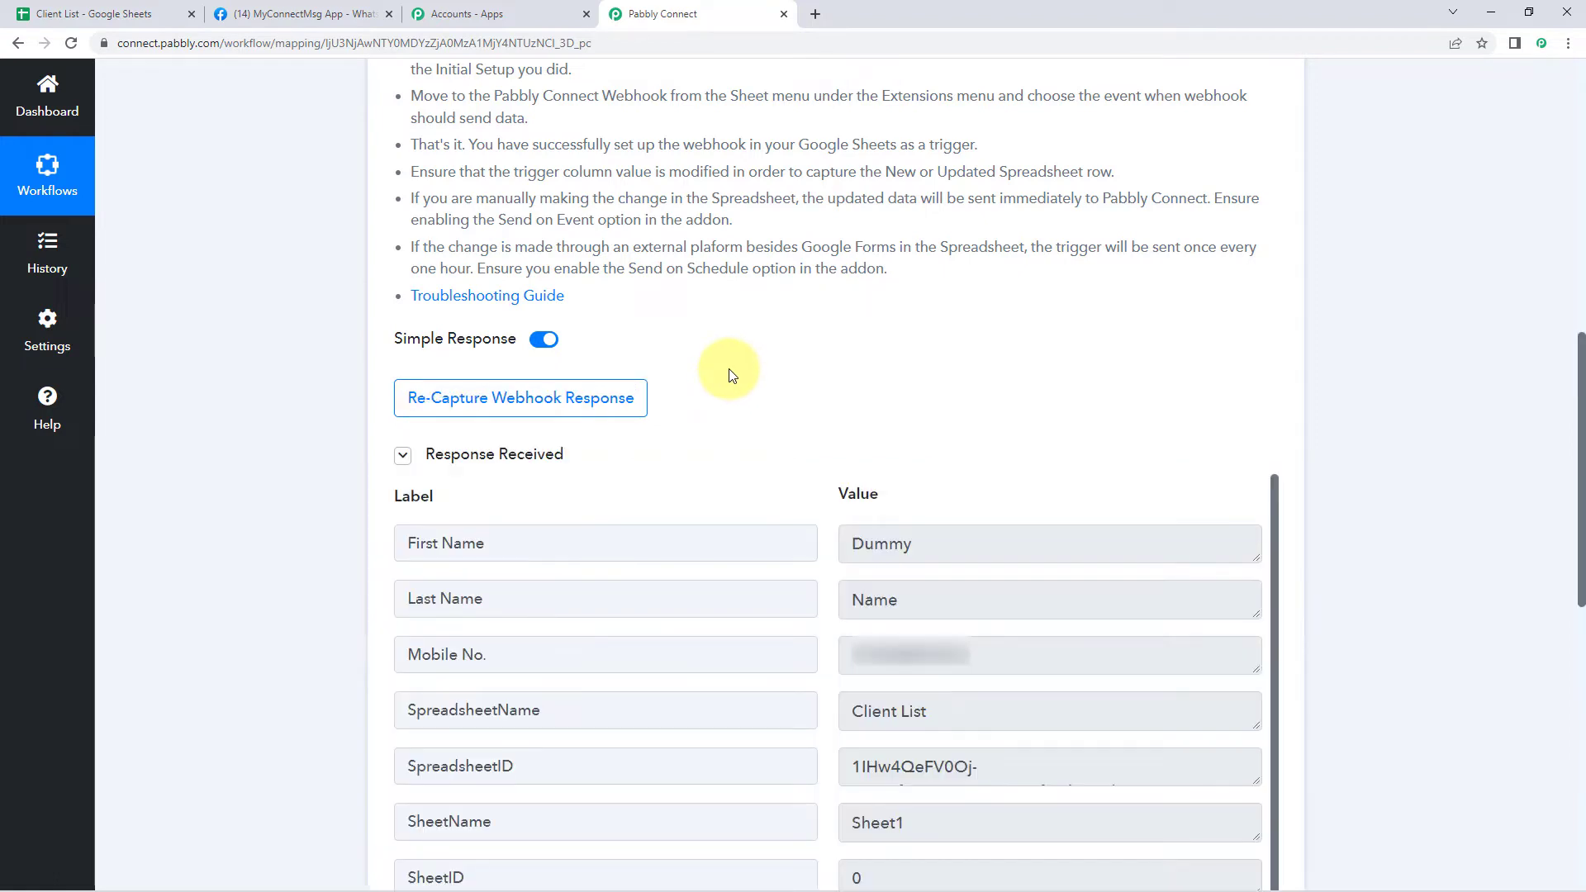
pyautogui.scroll(-2, 727, 374)
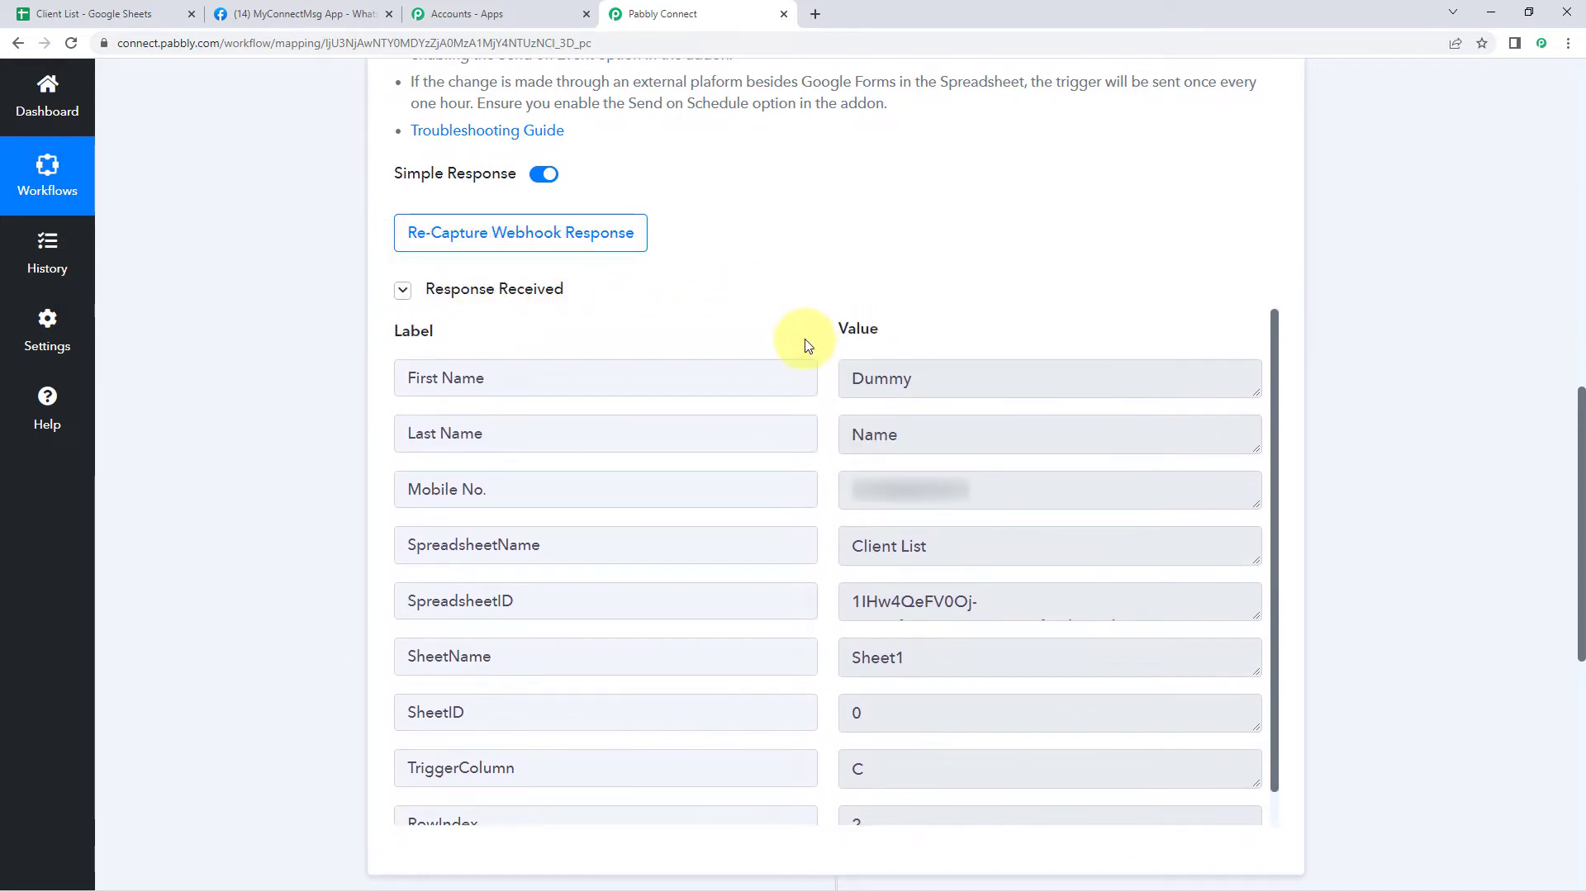
pyautogui.click(103, 15)
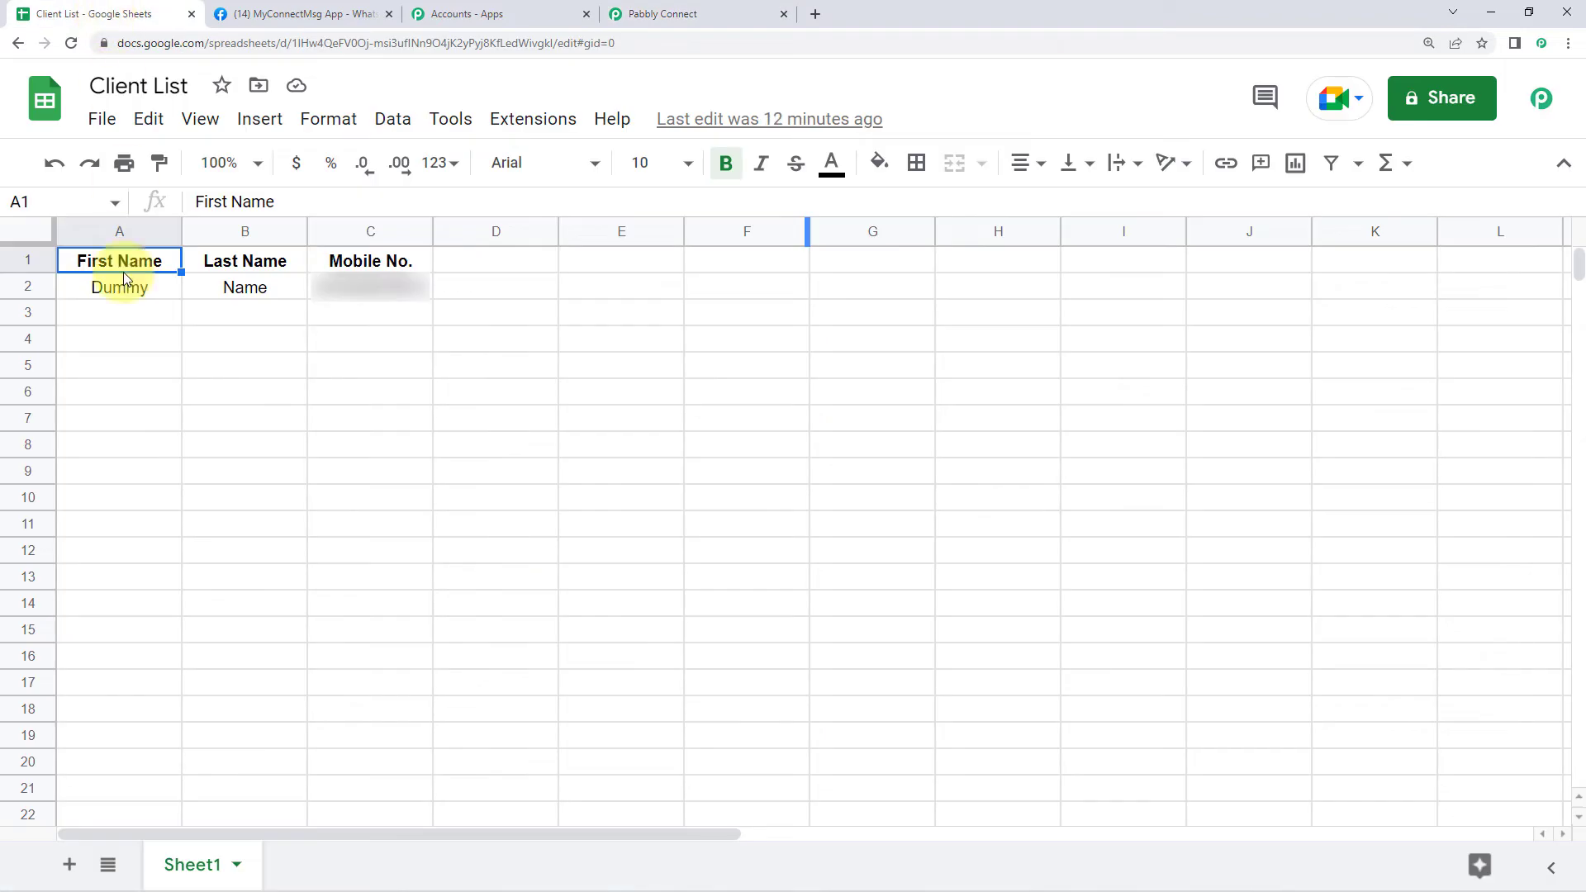
pyautogui.click(682, 10)
# Inspect the captured values: First Name Dummy, Last Name Name, Client List, SpreadsheetID, Sheet1
pyautogui.doubleClick(960, 376)
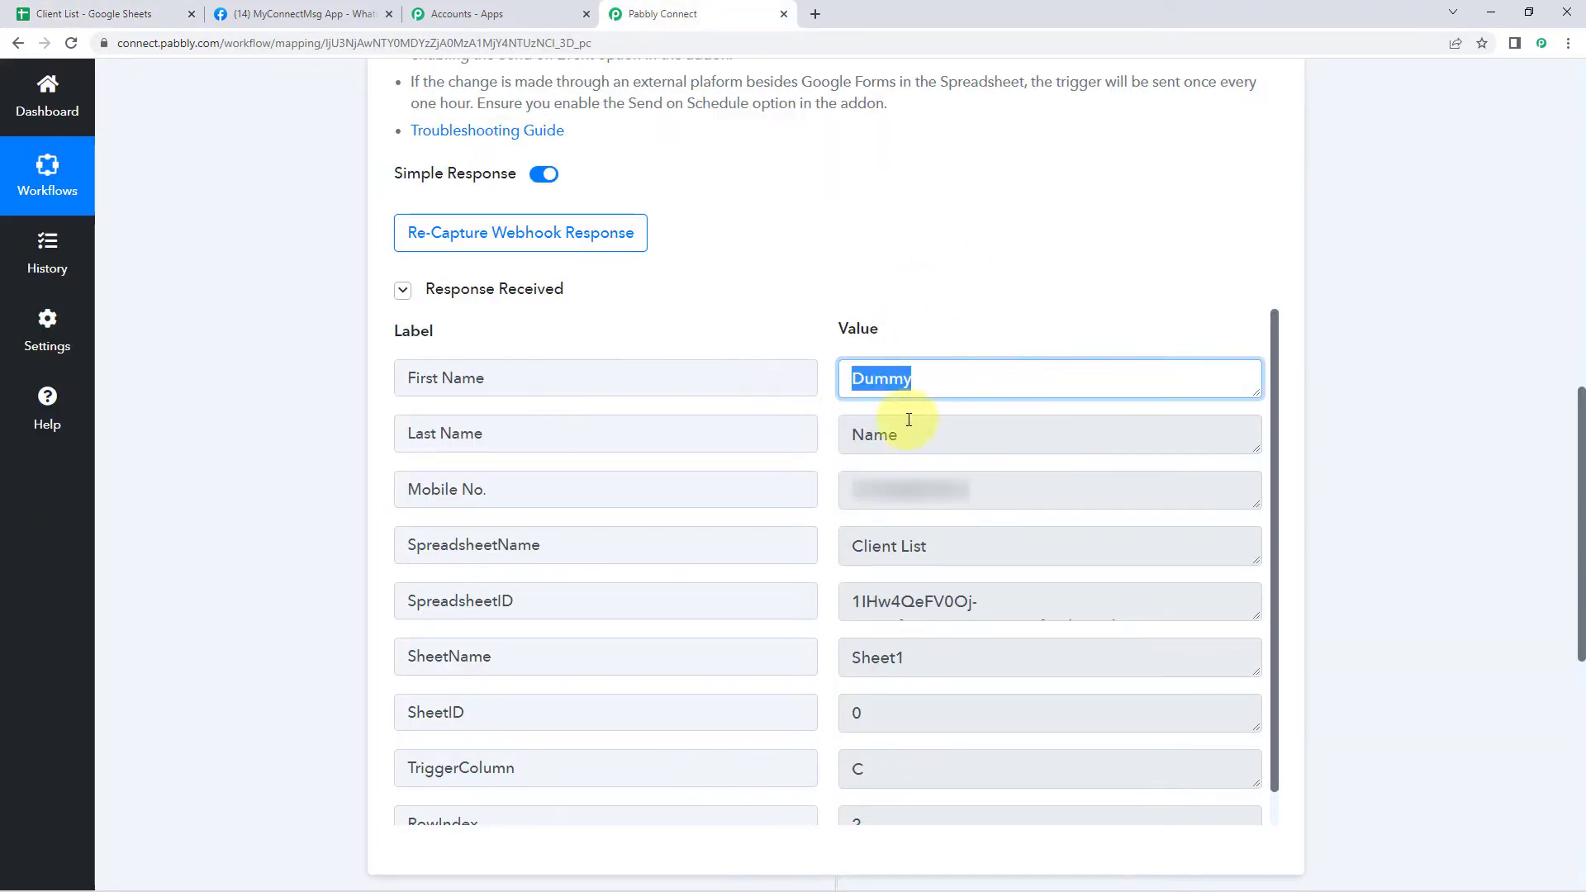
pyautogui.press('Tab')
pyautogui.doubleClick(914, 378)
pyautogui.press('Tab')
pyautogui.press('Tab')
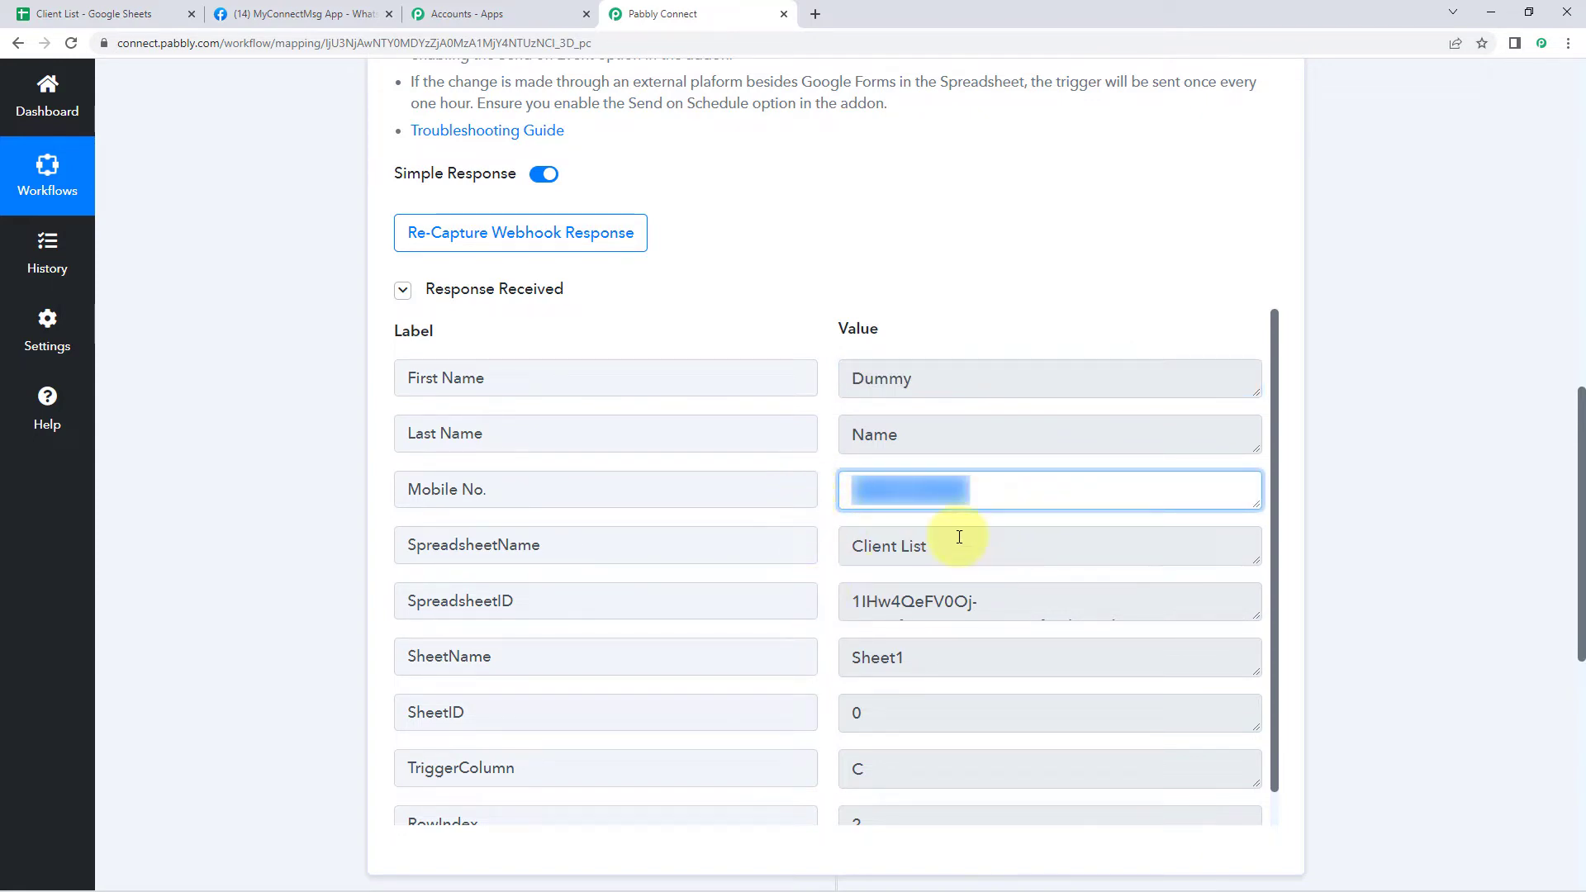
pyautogui.press('Tab')
pyautogui.click(822, 524)
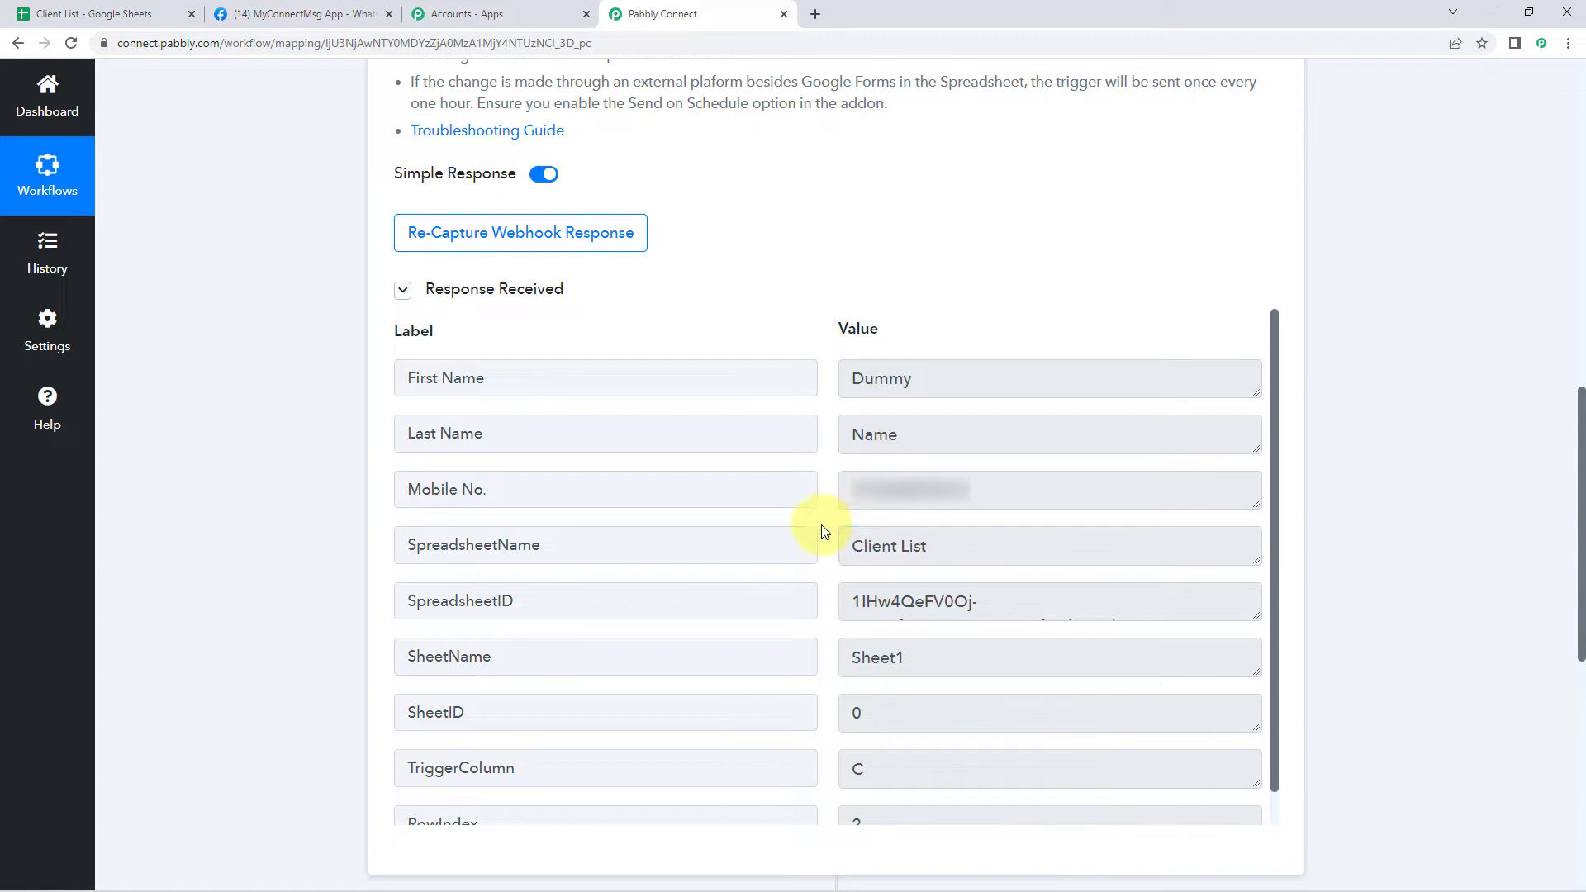
pyautogui.click(950, 601)
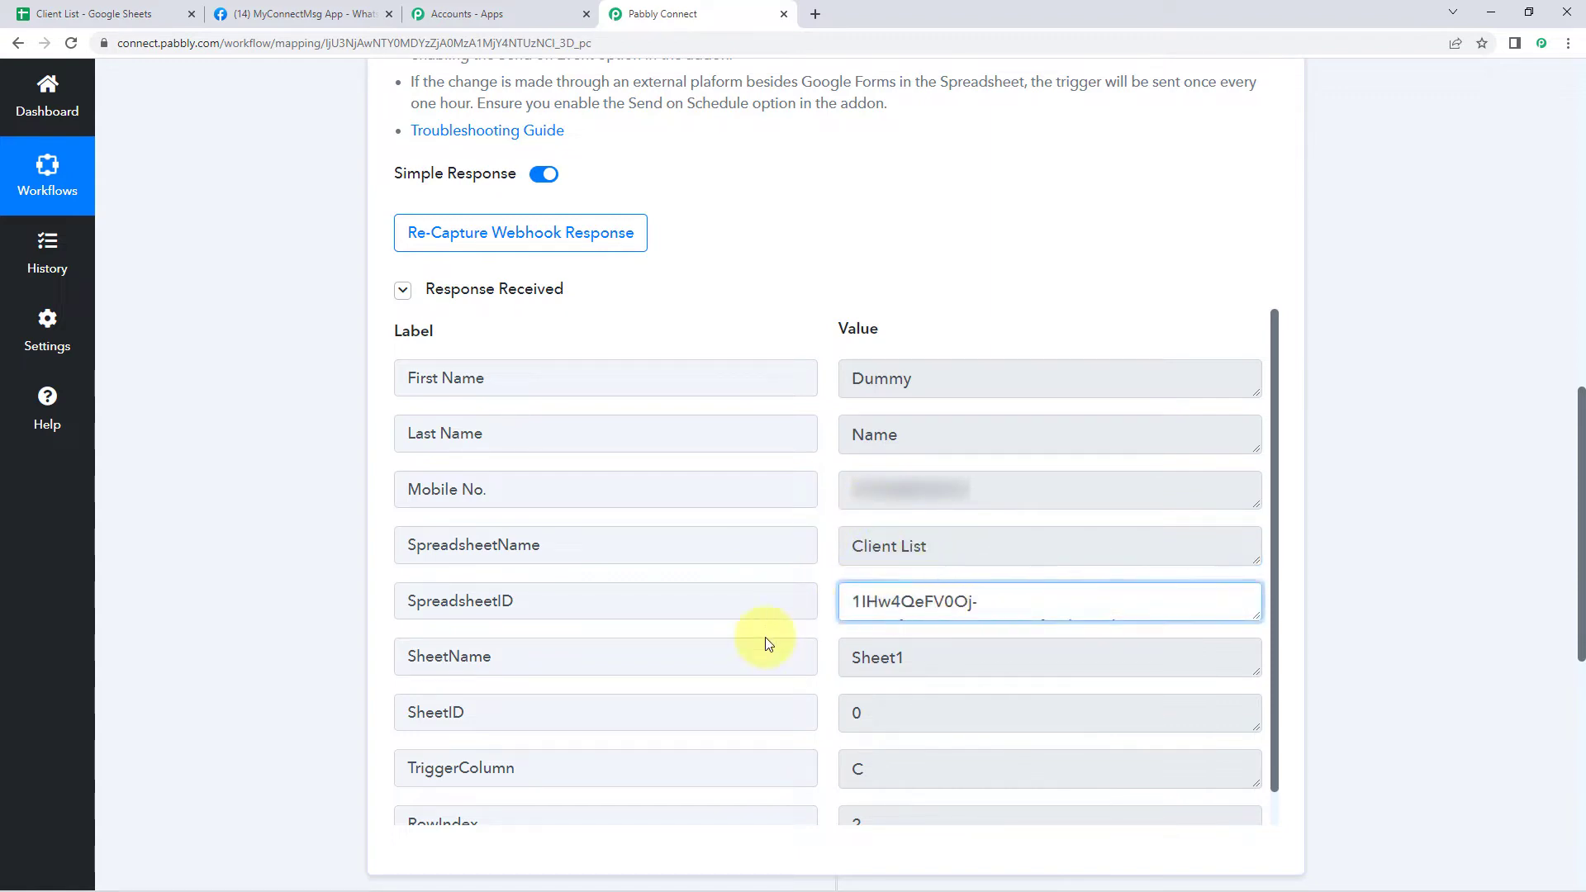
pyautogui.click(895, 665)
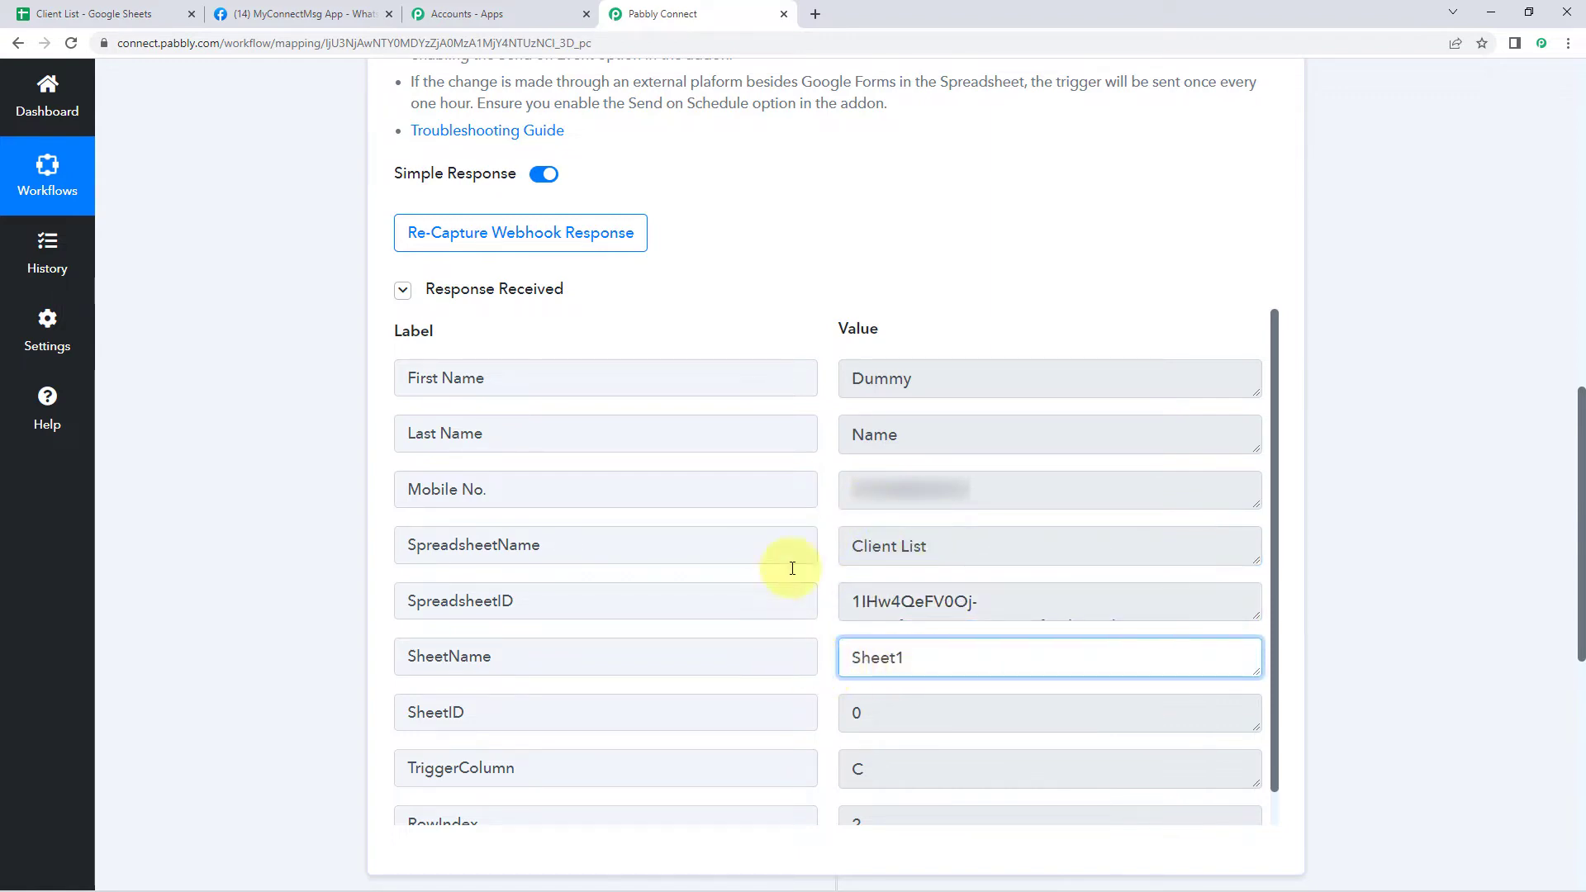
pyautogui.click(811, 339)
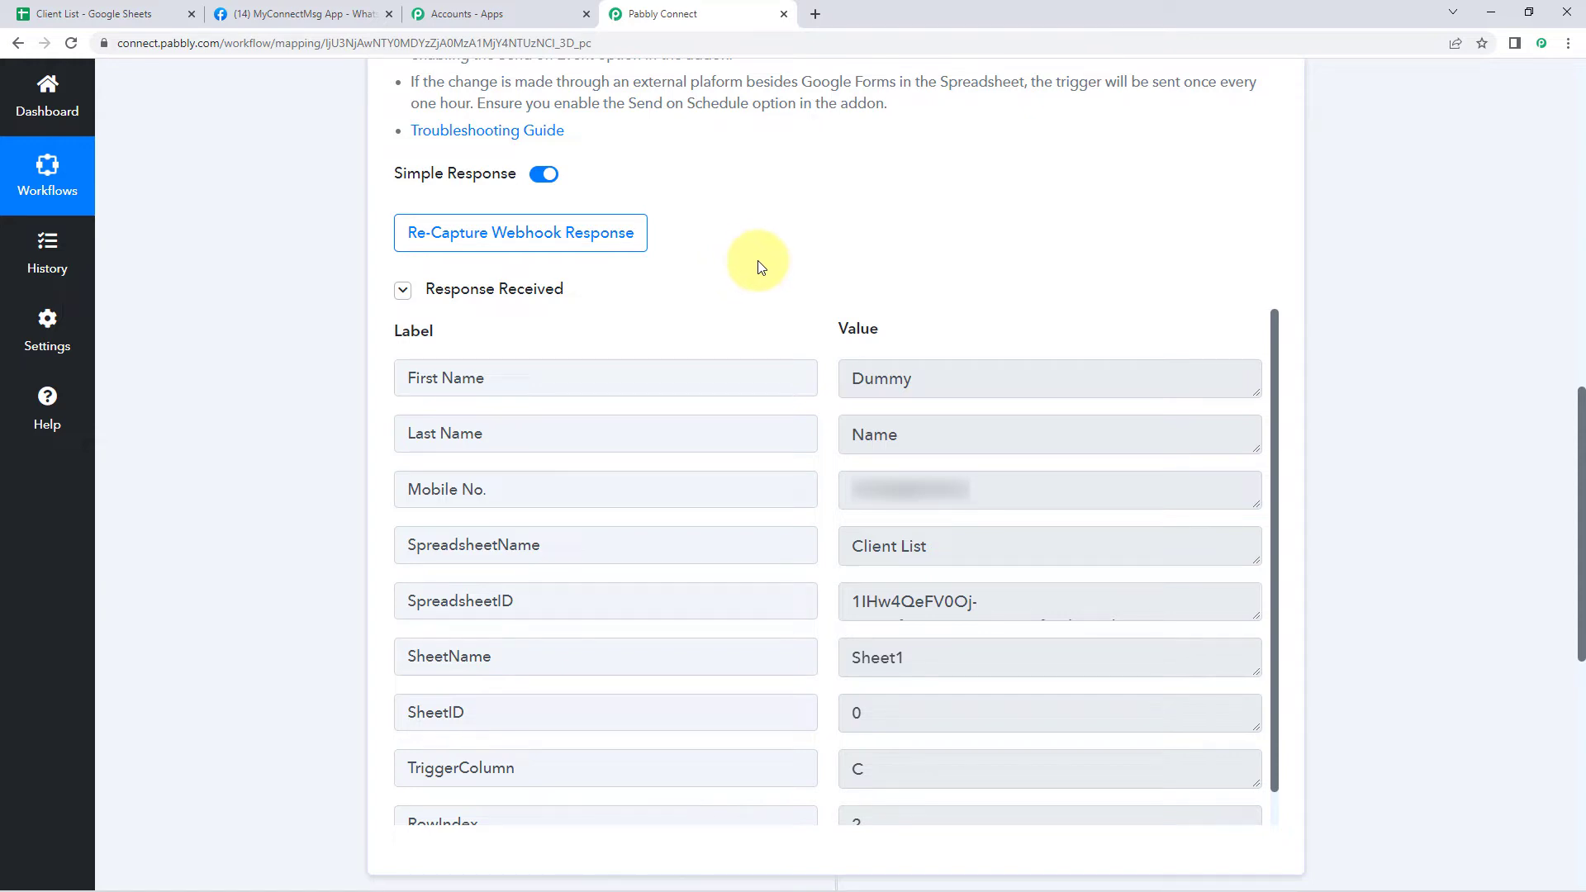
# Submit the Pabbly webhook Initial Setup for the Client List sheet
pyautogui.click(108, 14)
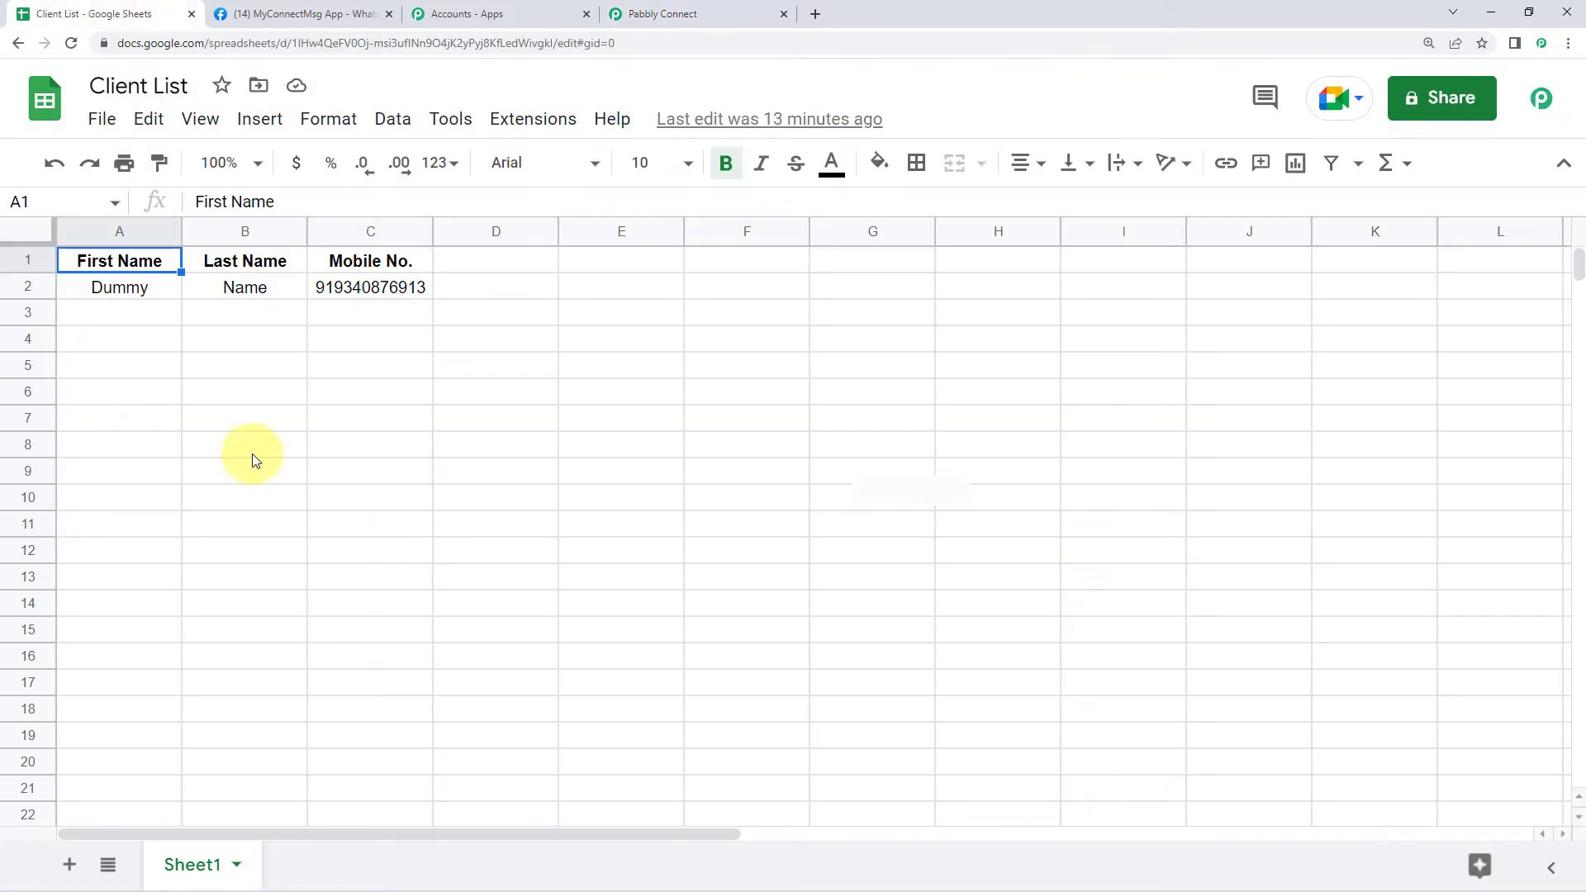
pyautogui.click(628, 27)
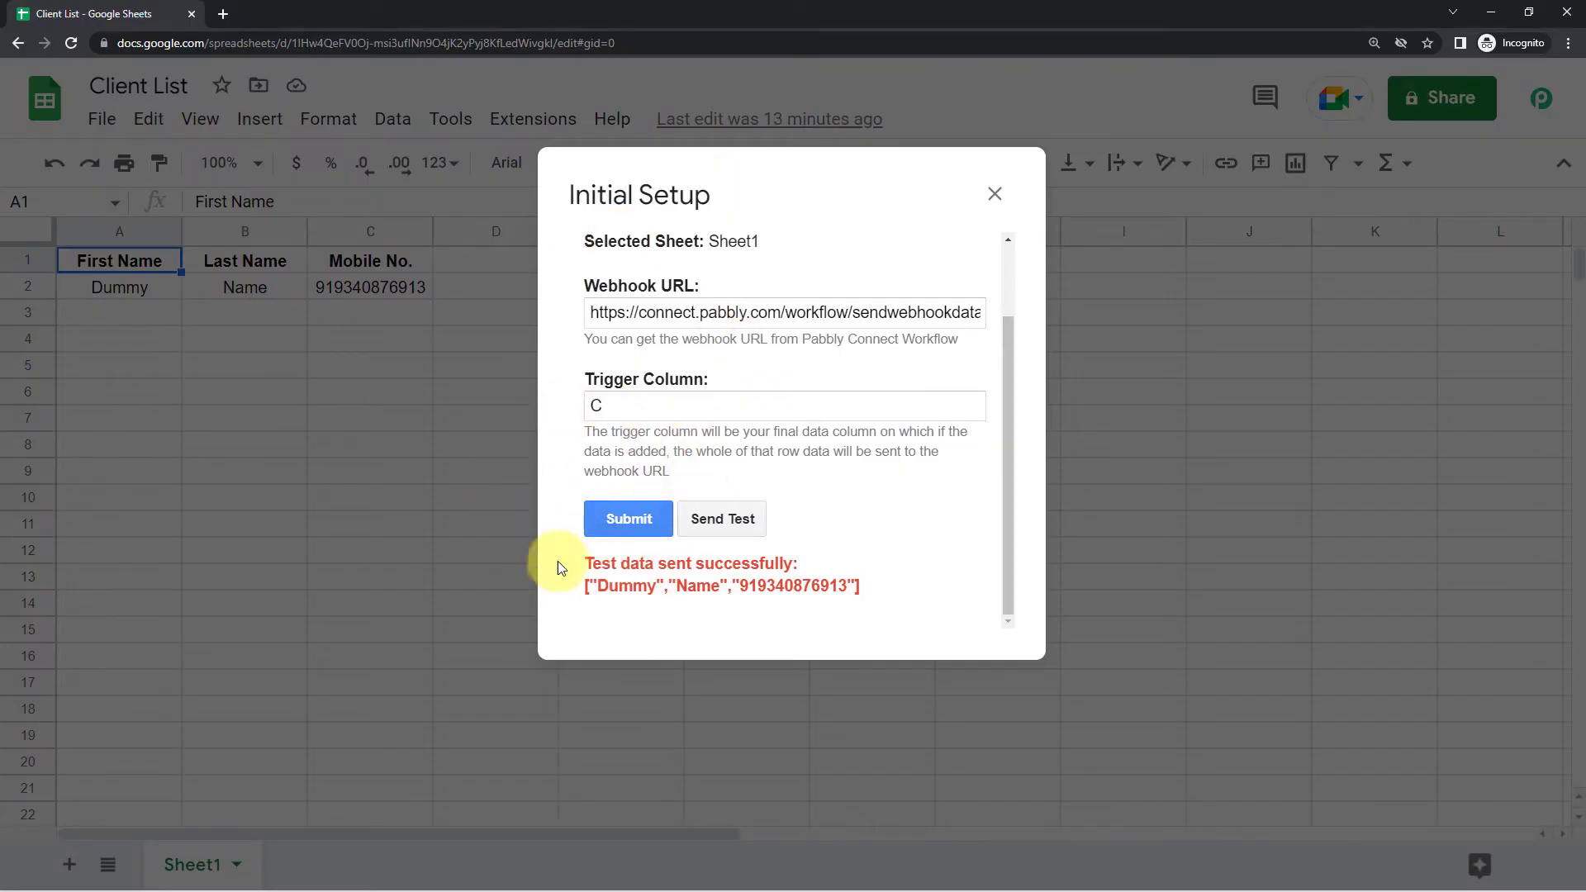
pyautogui.click(631, 522)
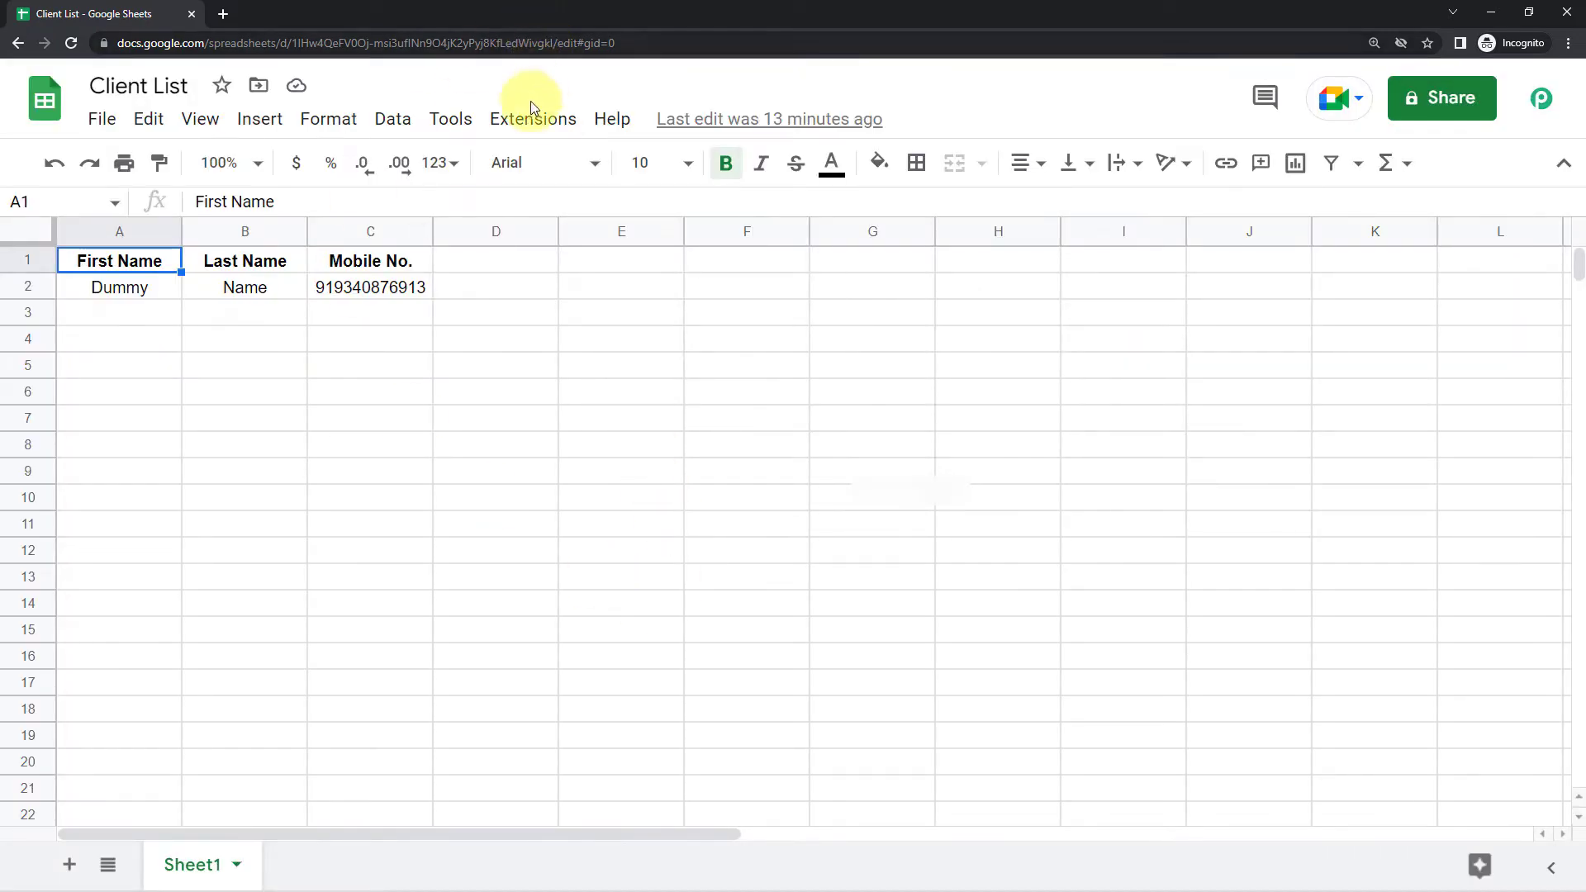
# Enable Send On Event under Extensions > Pabbly Connect Webhooks and reopen the menu to check it
pyautogui.click(532, 111)
pyautogui.moveTo(574, 446)
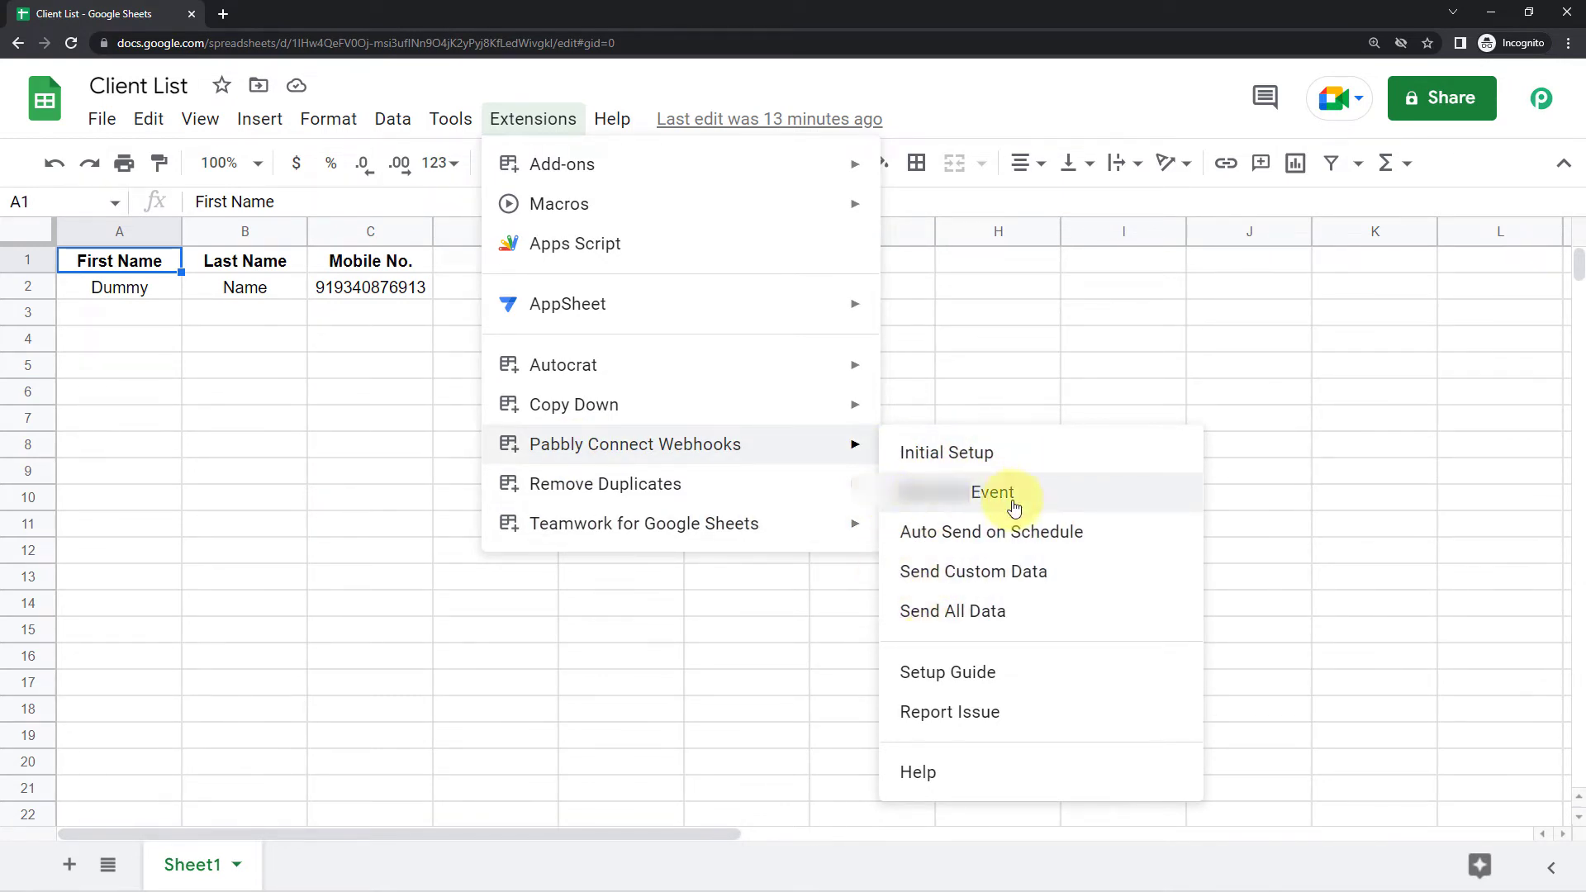
pyautogui.click(909, 503)
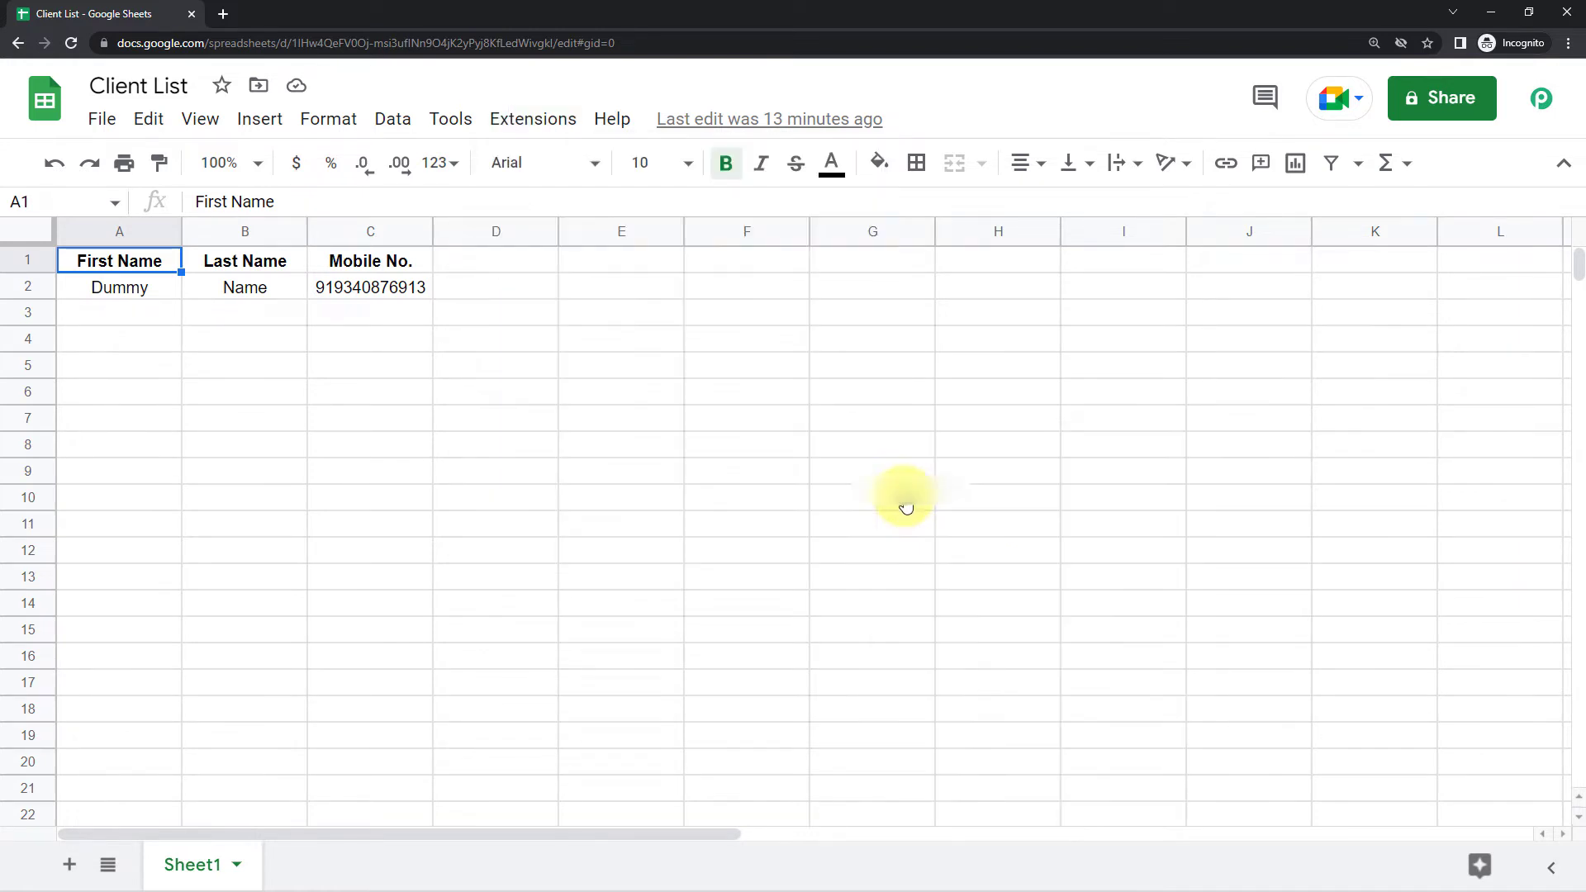
pyautogui.click(516, 118)
pyautogui.moveTo(680, 444)
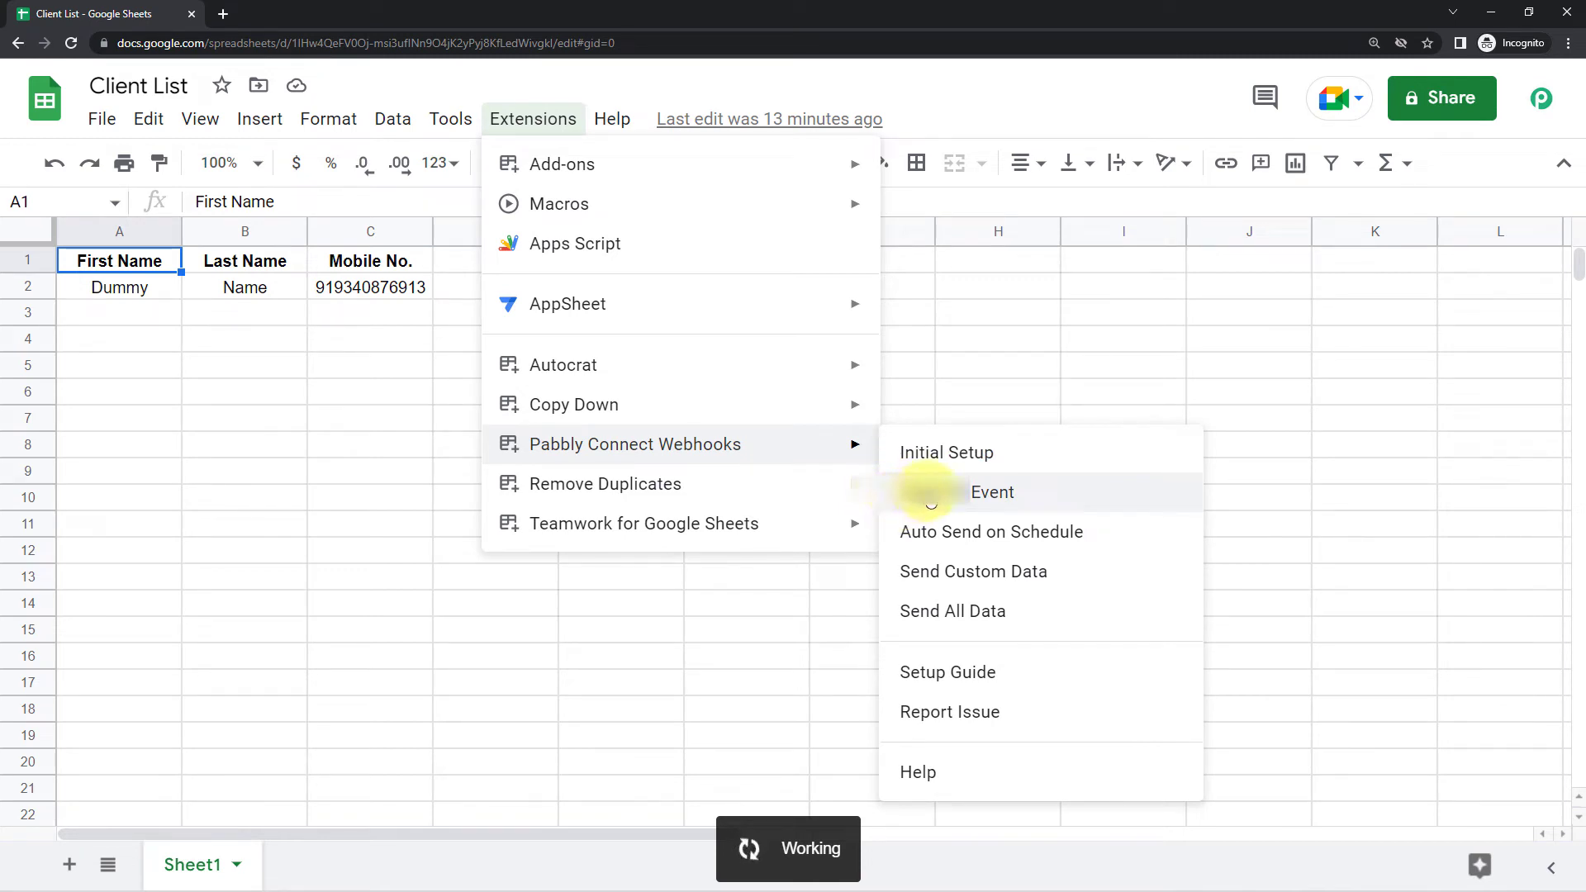
pyautogui.moveTo(840, 449)
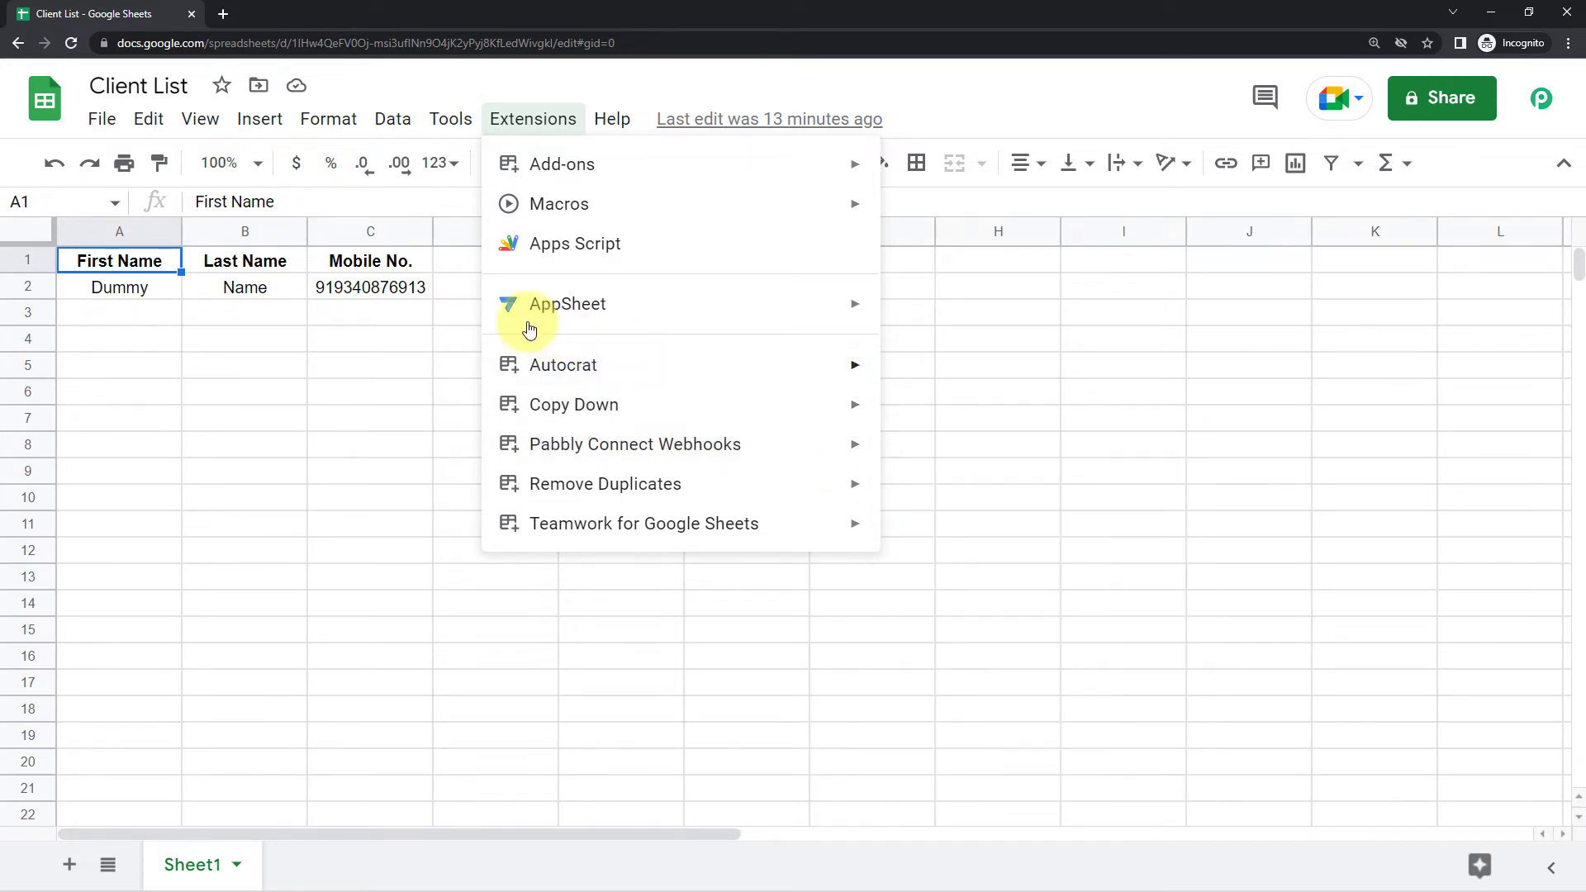
# Verify Send On Event is ticked, close the add-on menu, and return to the Pabbly Connect workflow
pyautogui.moveTo(728, 450)
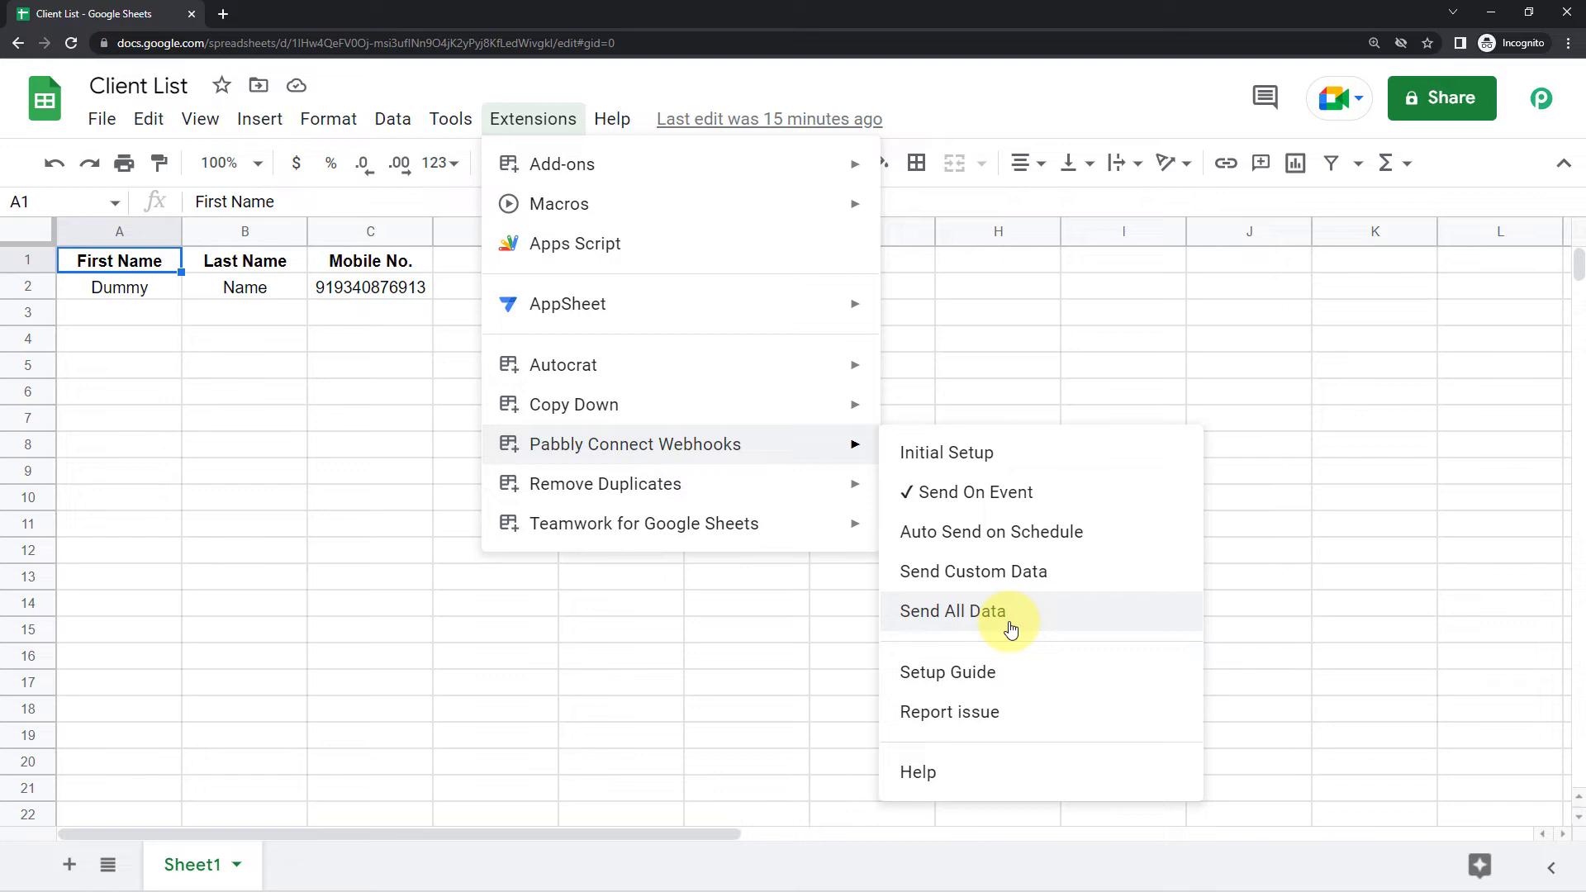
pyautogui.click(877, 69)
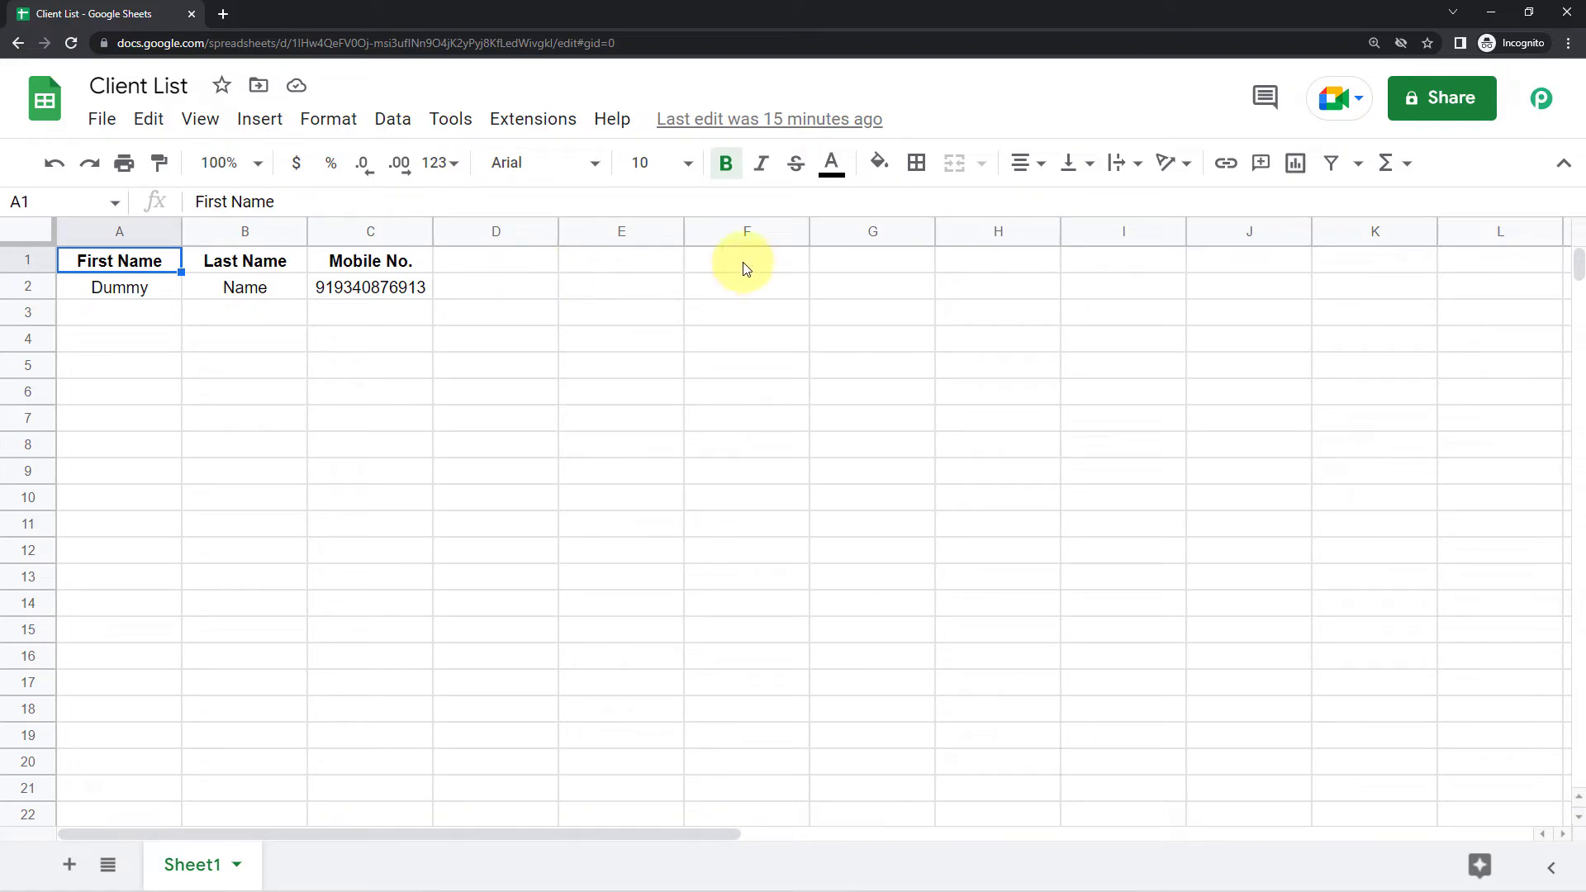
pyautogui.hotkey('alt', 'Tab')
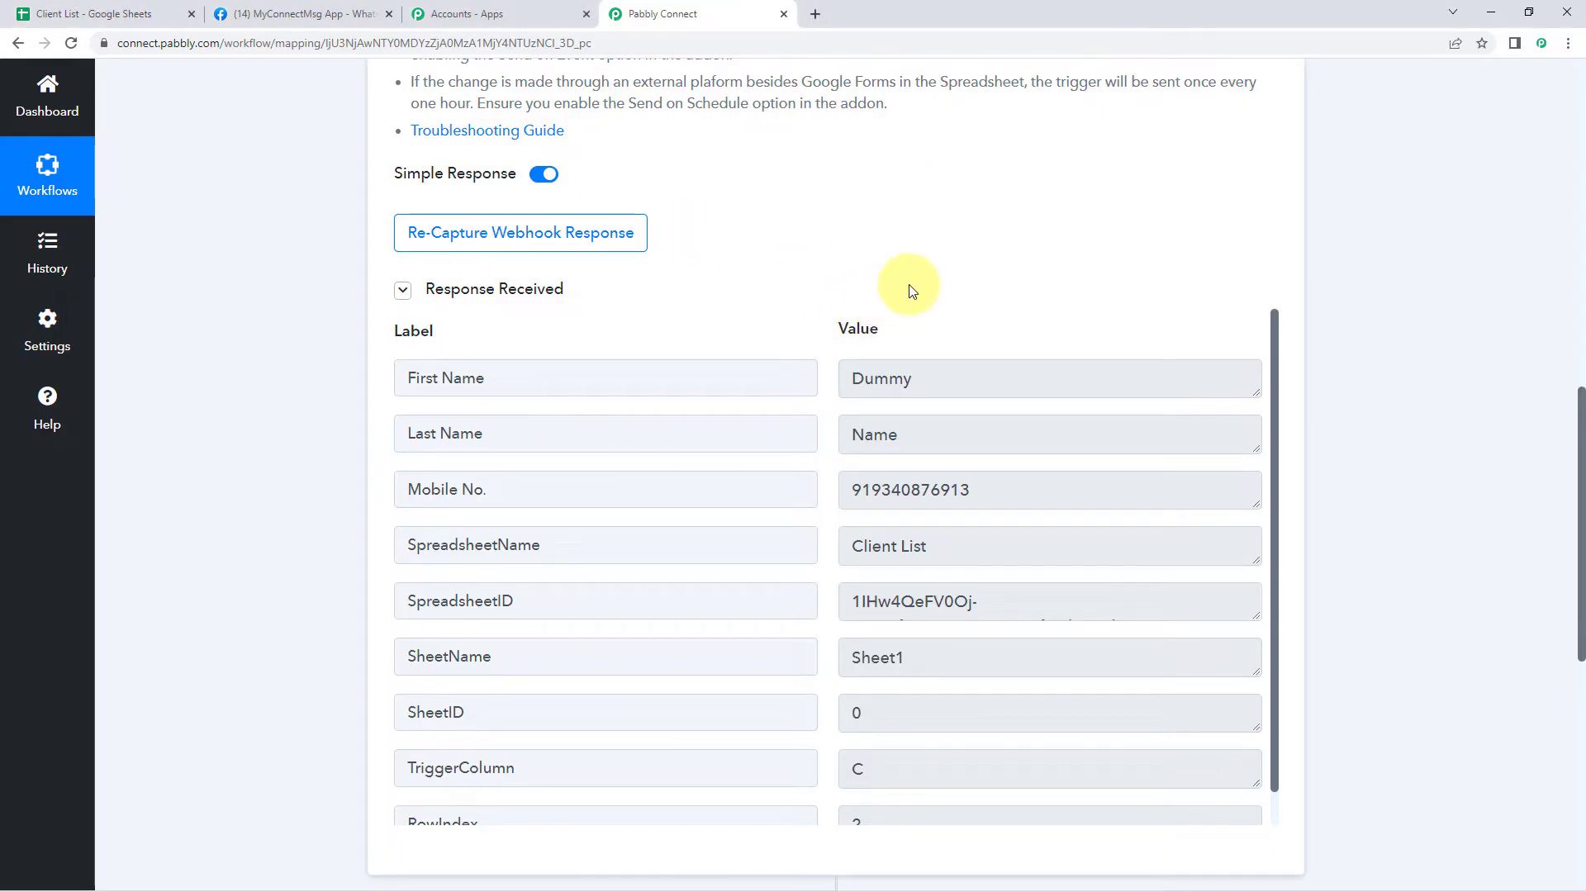
# Search 'Whatsapp' in the next step and choose WhatsApp Cloud API as the action app
pyautogui.moveTo(965, 495); pyautogui.dragTo(830, 483)
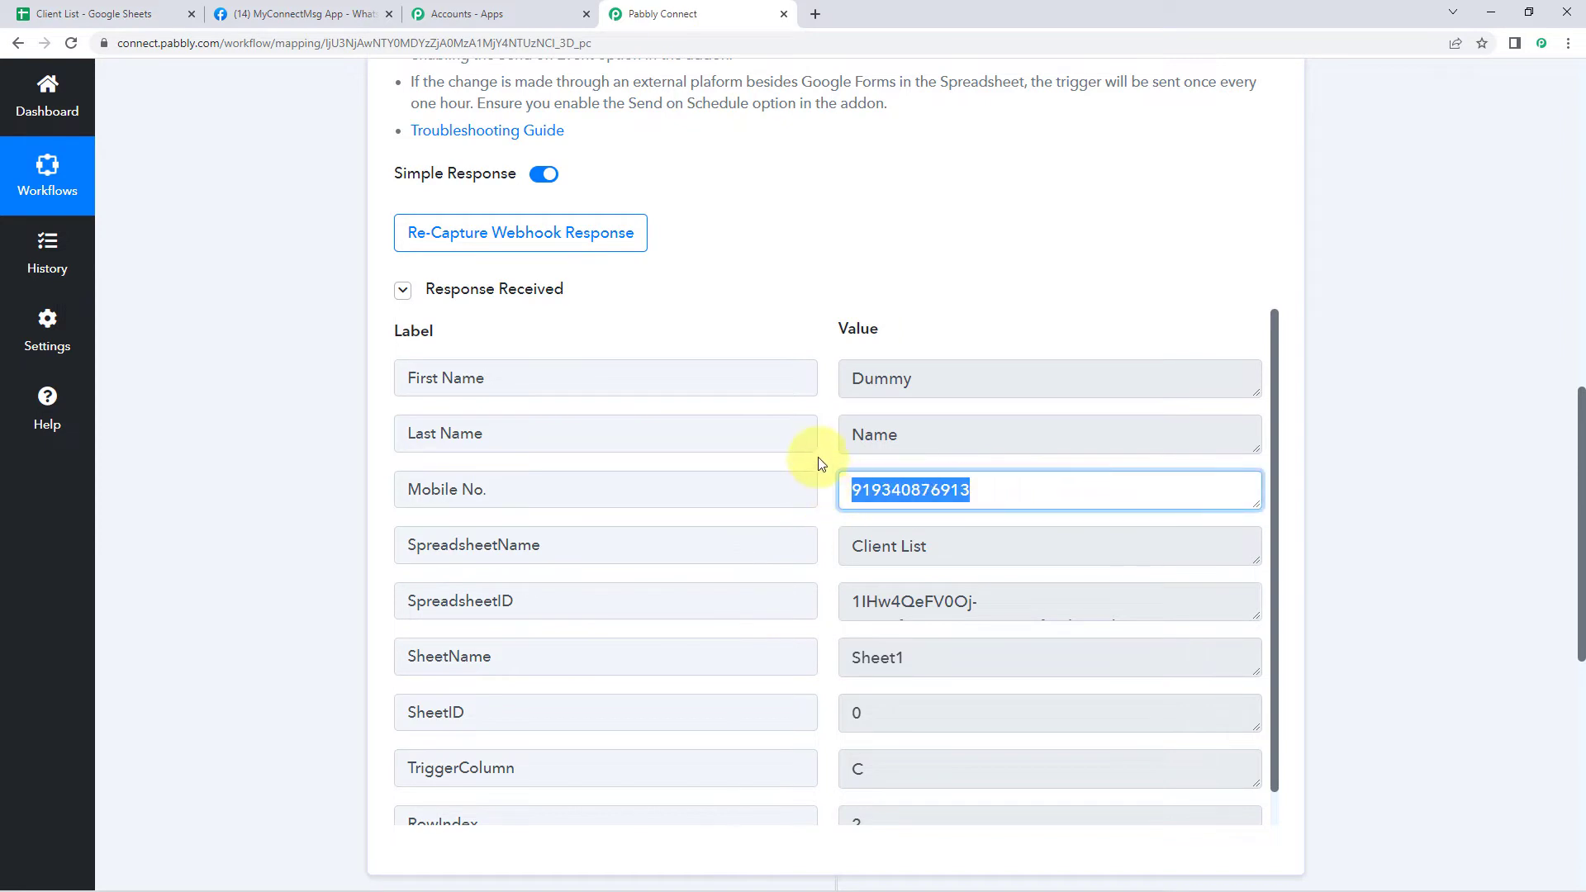
pyautogui.click(821, 463)
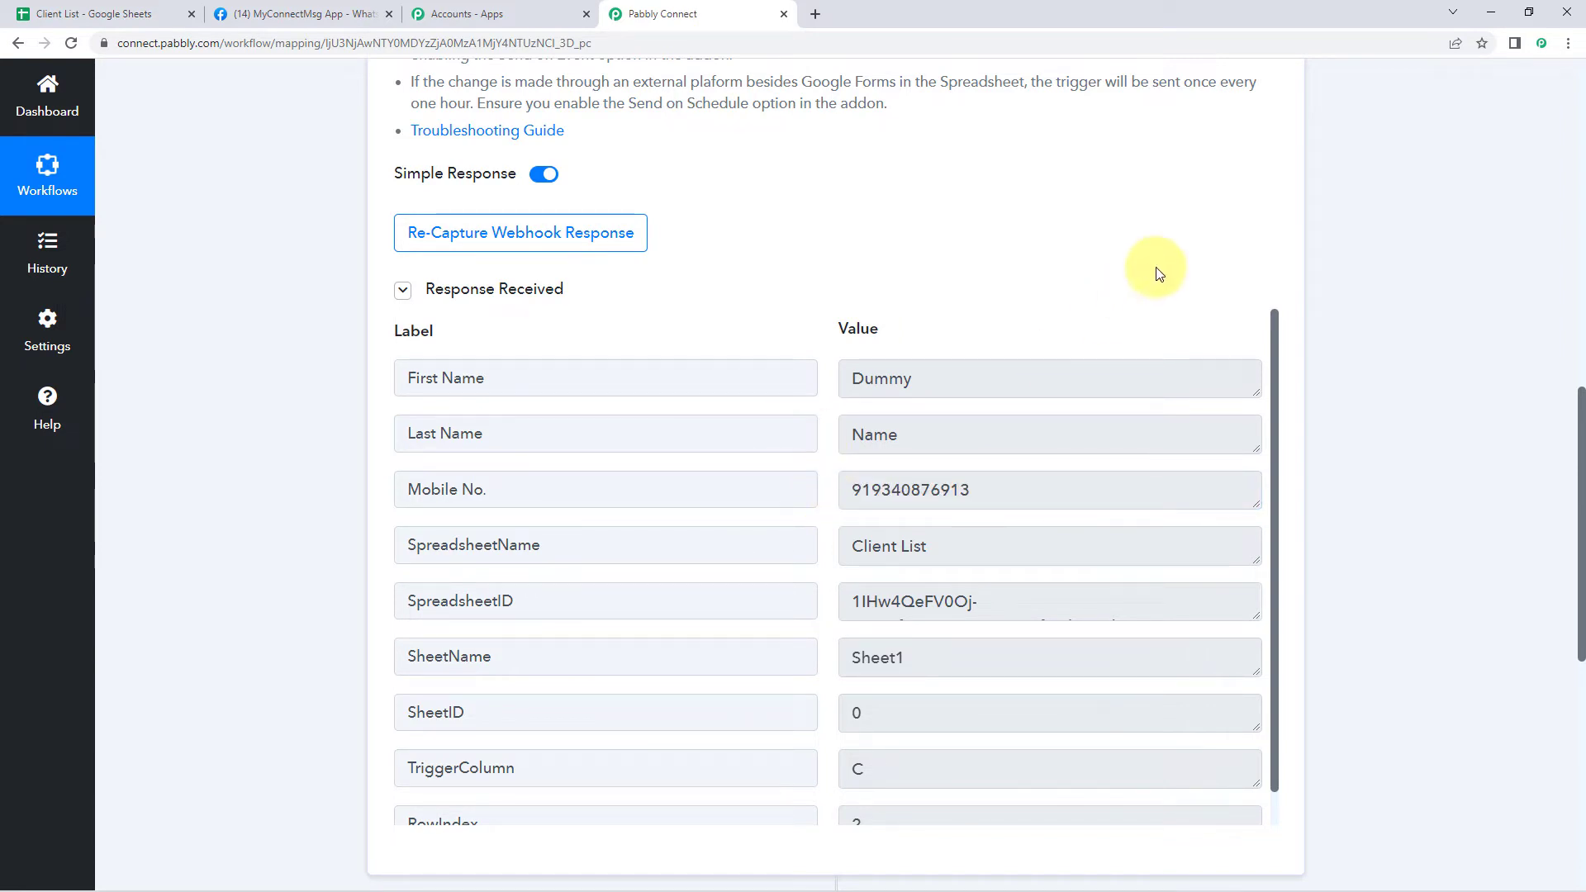
pyautogui.scroll(-8, 1327, 275)
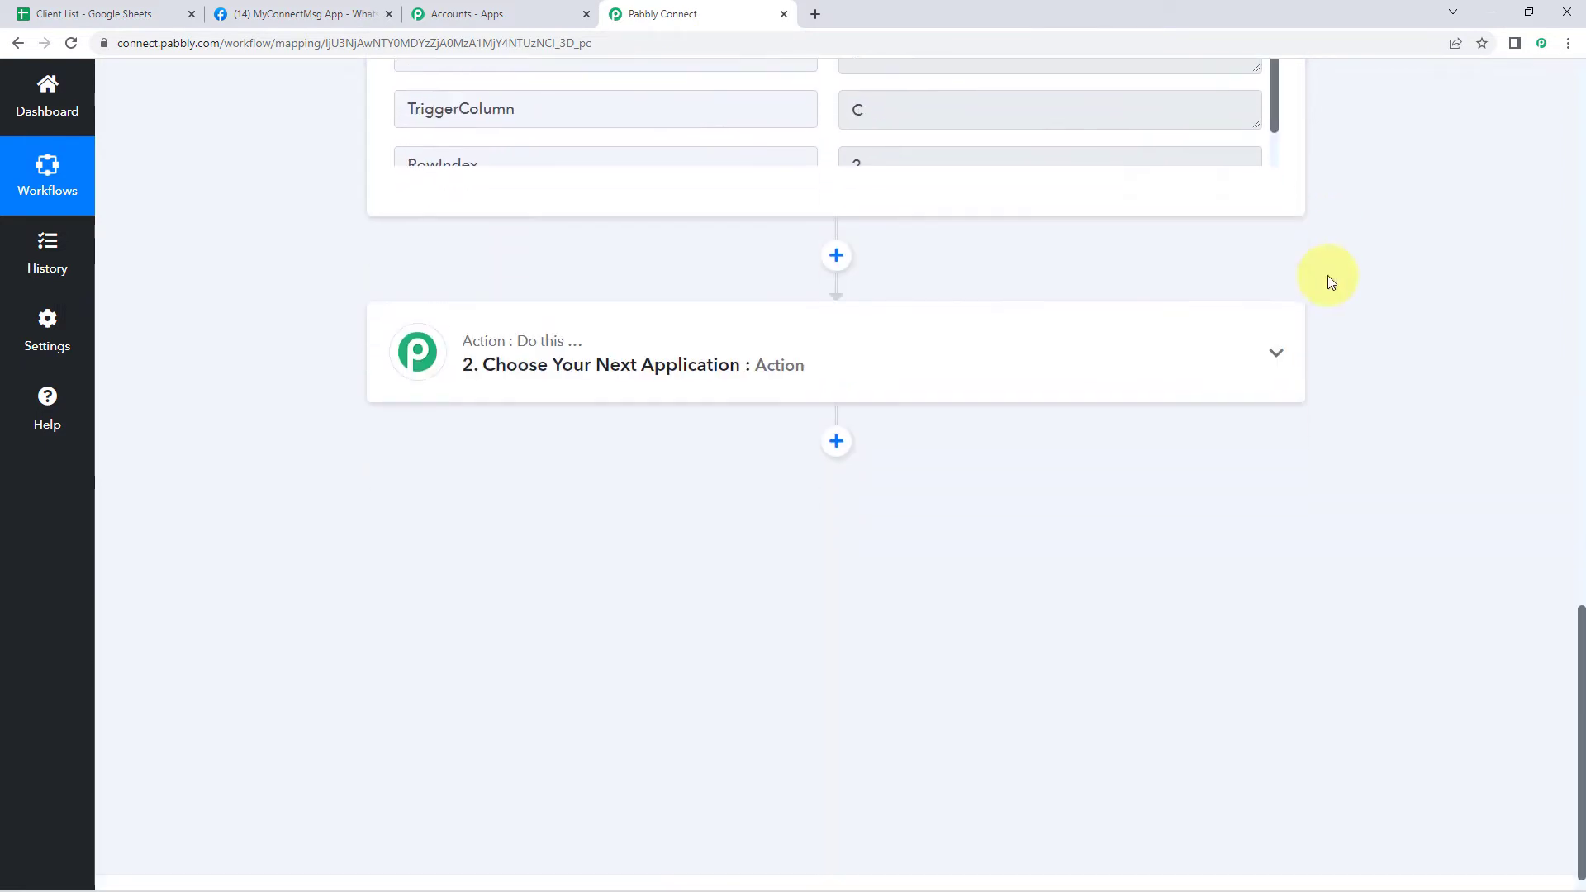
pyautogui.click(708, 313)
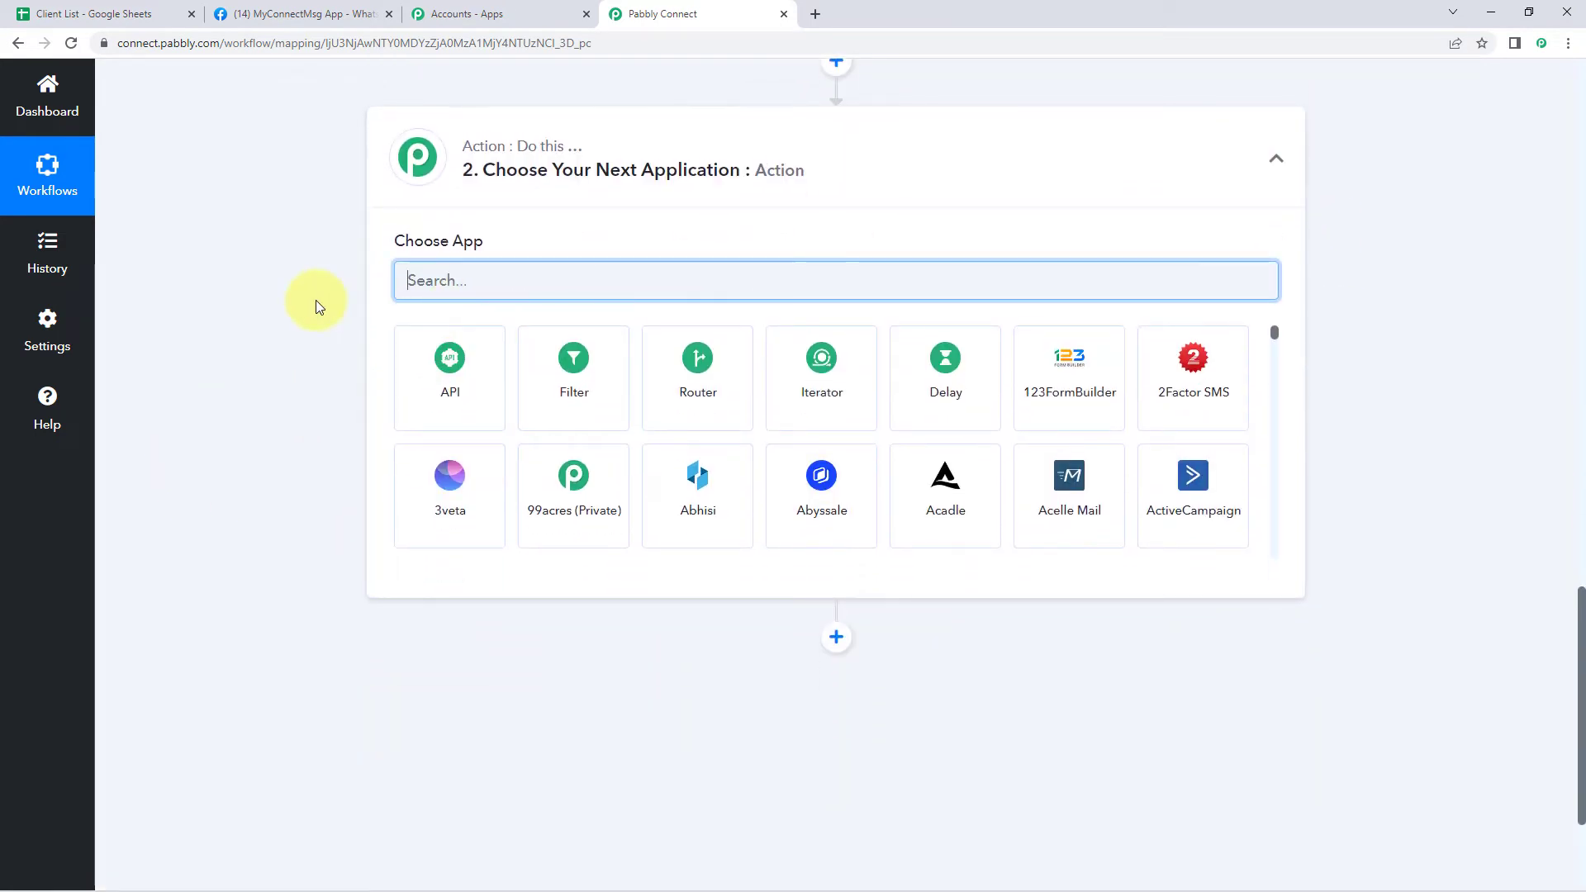
pyautogui.write('Whas')
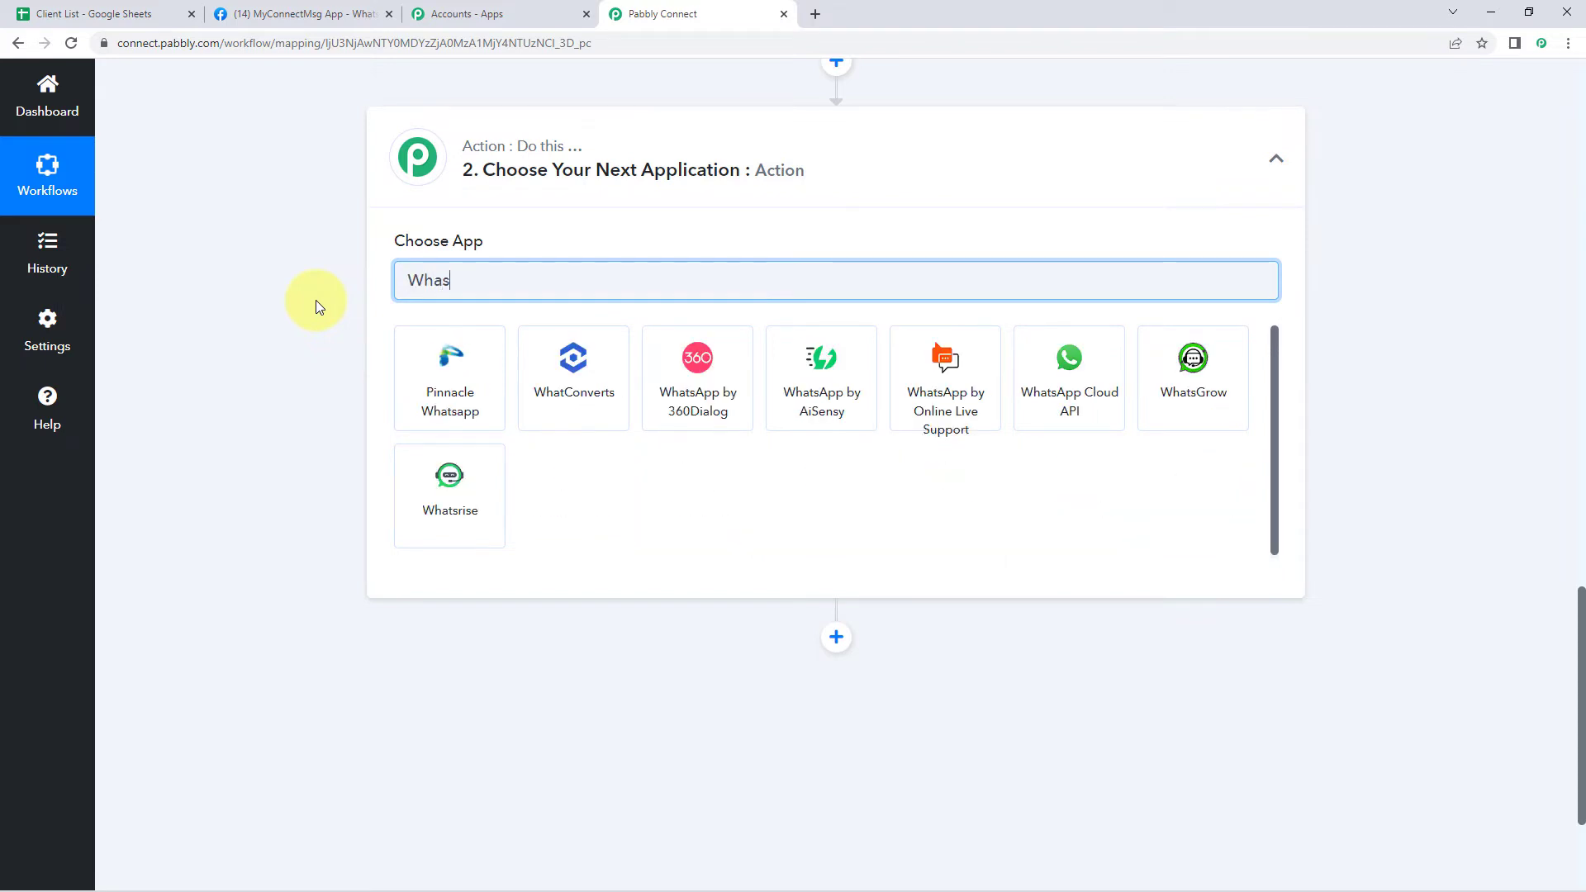
pyautogui.press('BackSpace')
pyautogui.write('tsapp')
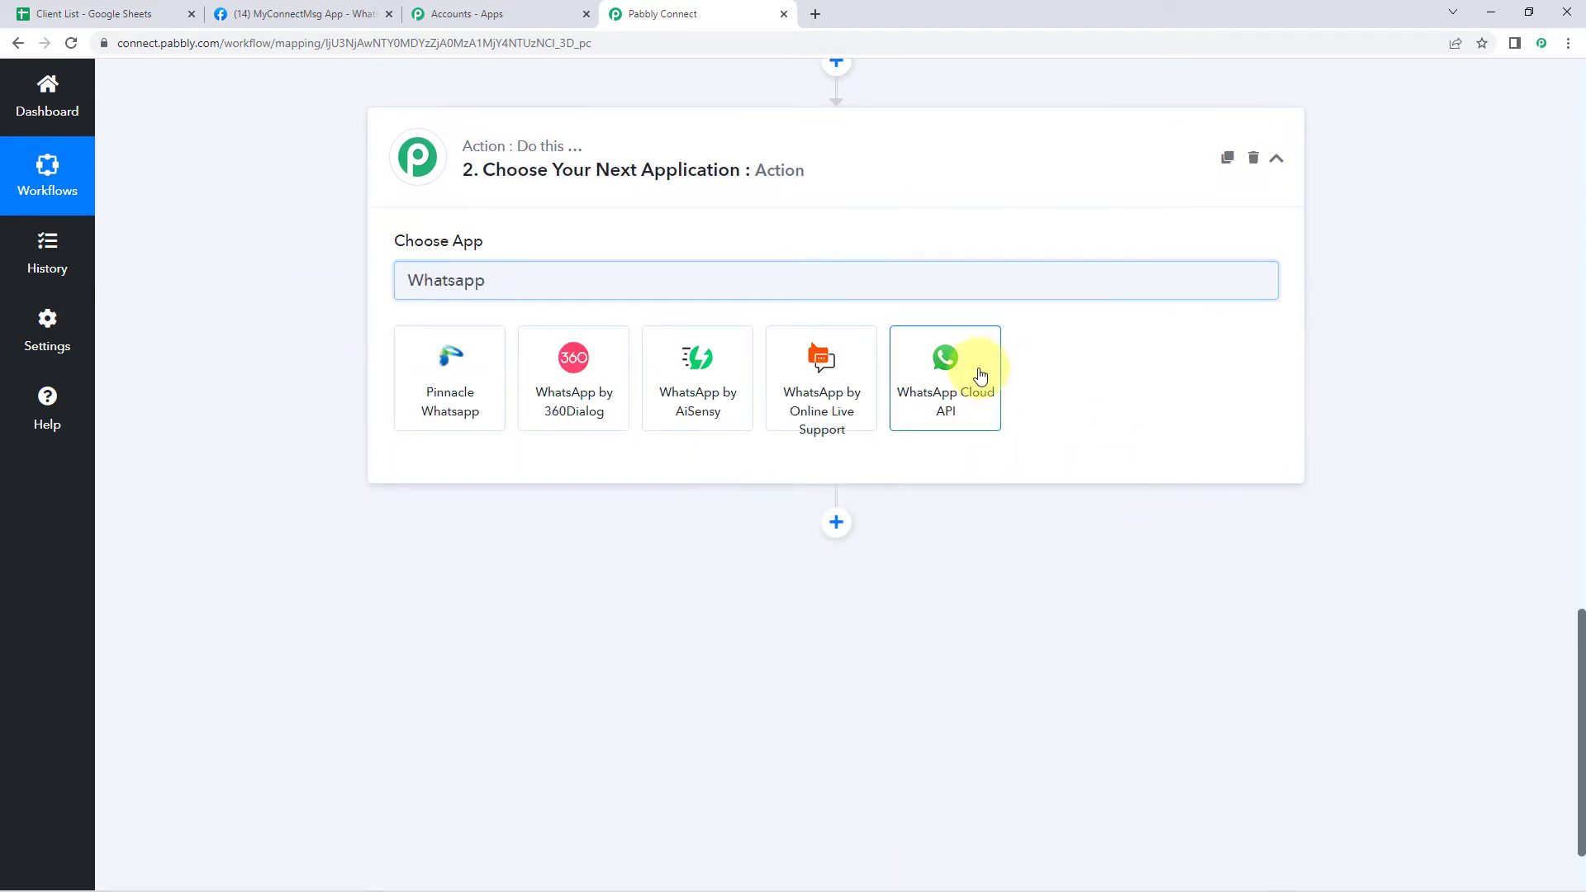
pyautogui.click(952, 368)
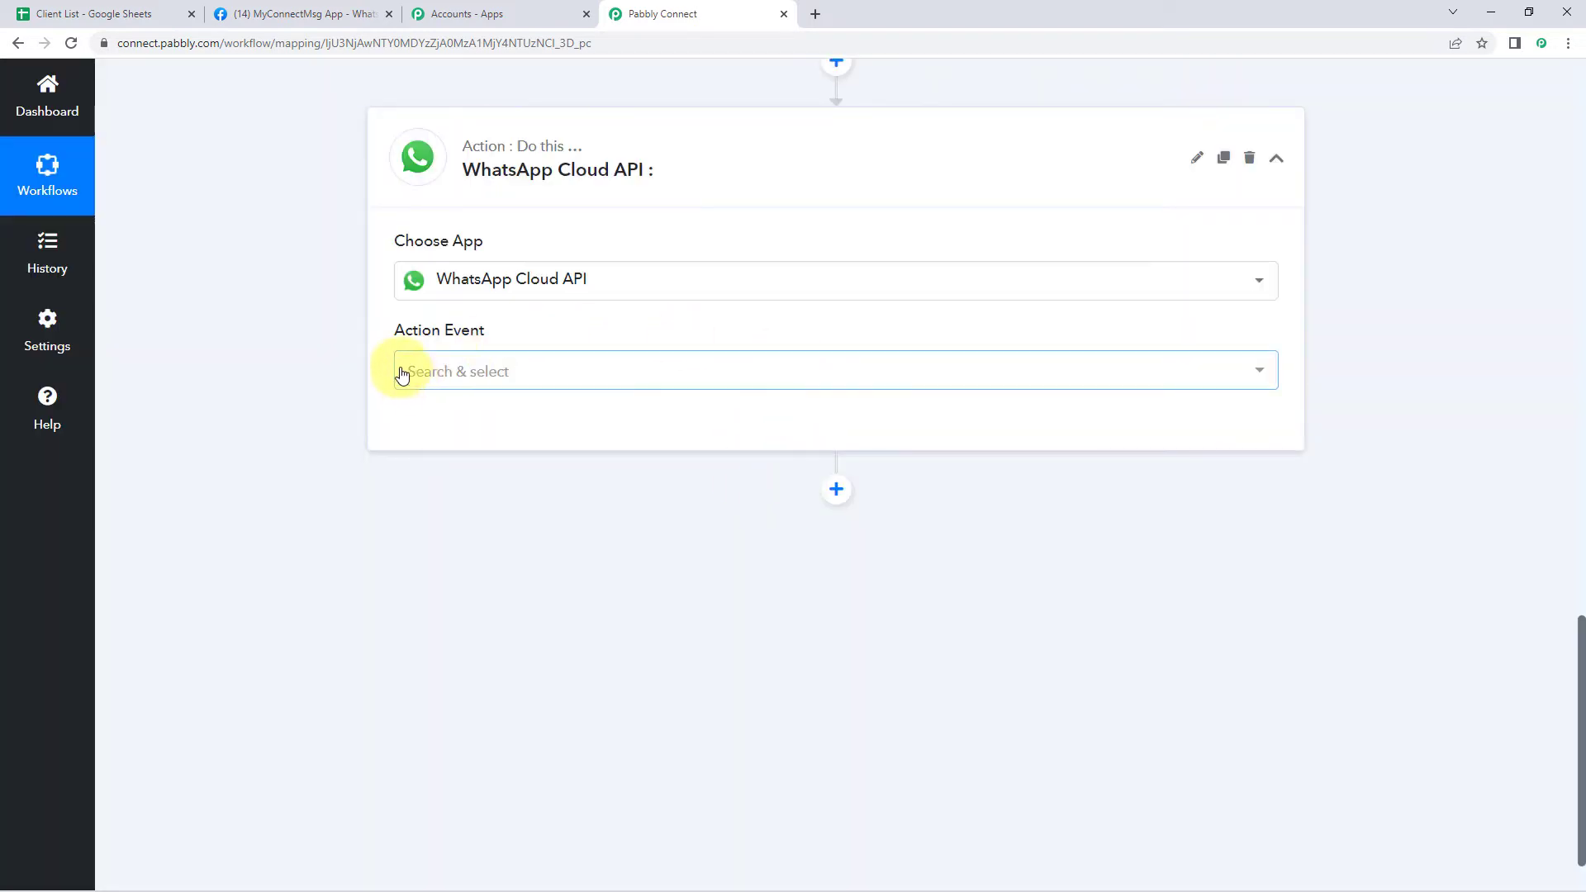
# Select Send Template Message as the action event and start connecting an account
pyautogui.click(458, 371)
pyautogui.click(588, 489)
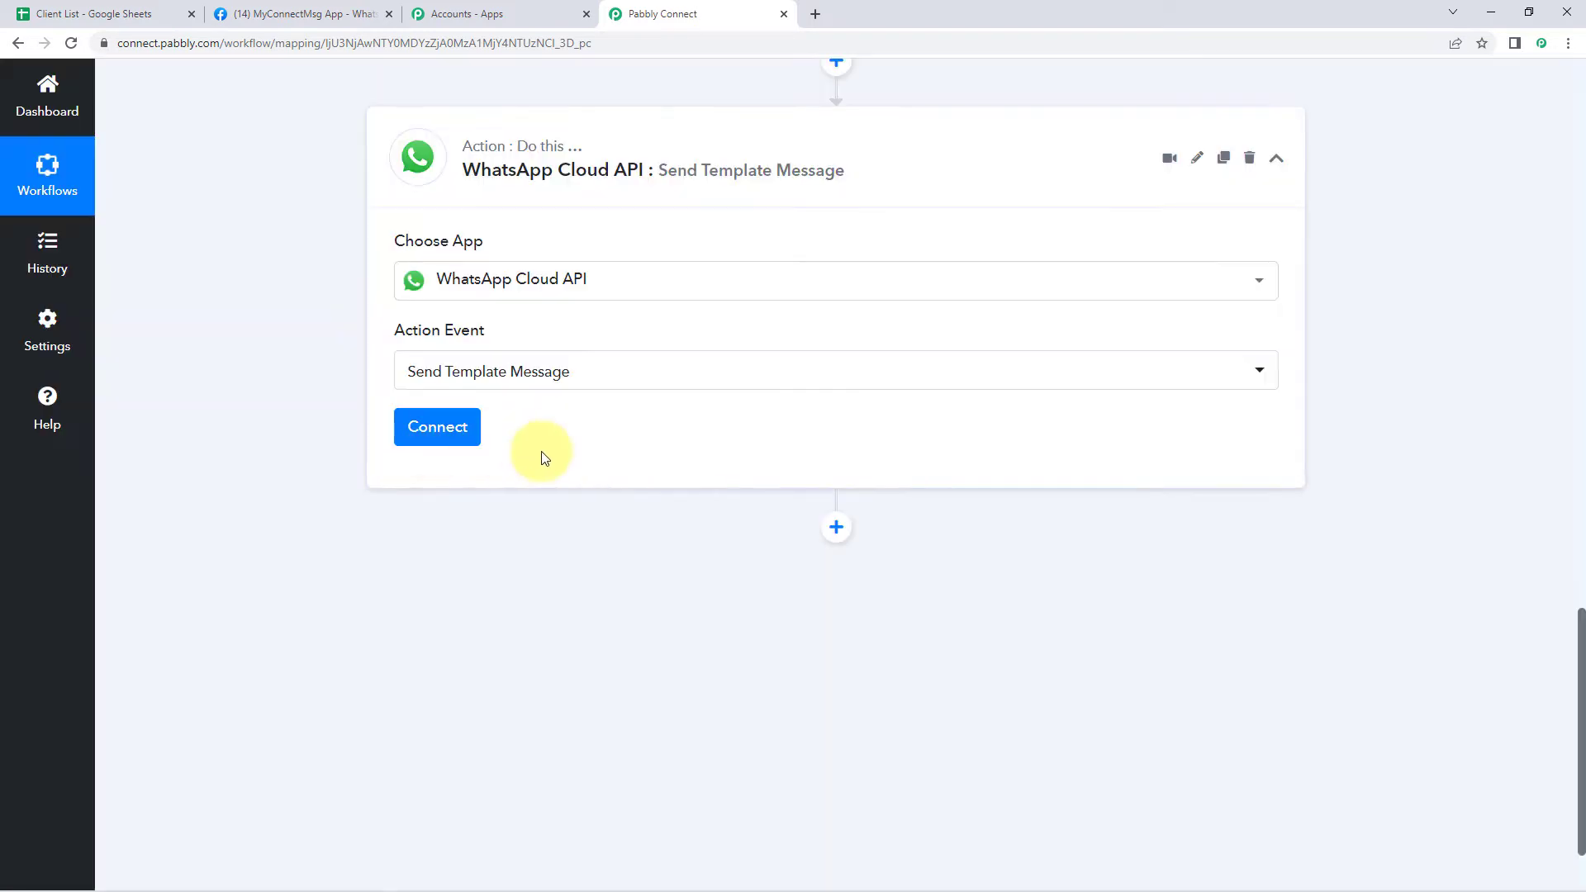
pyautogui.click(439, 430)
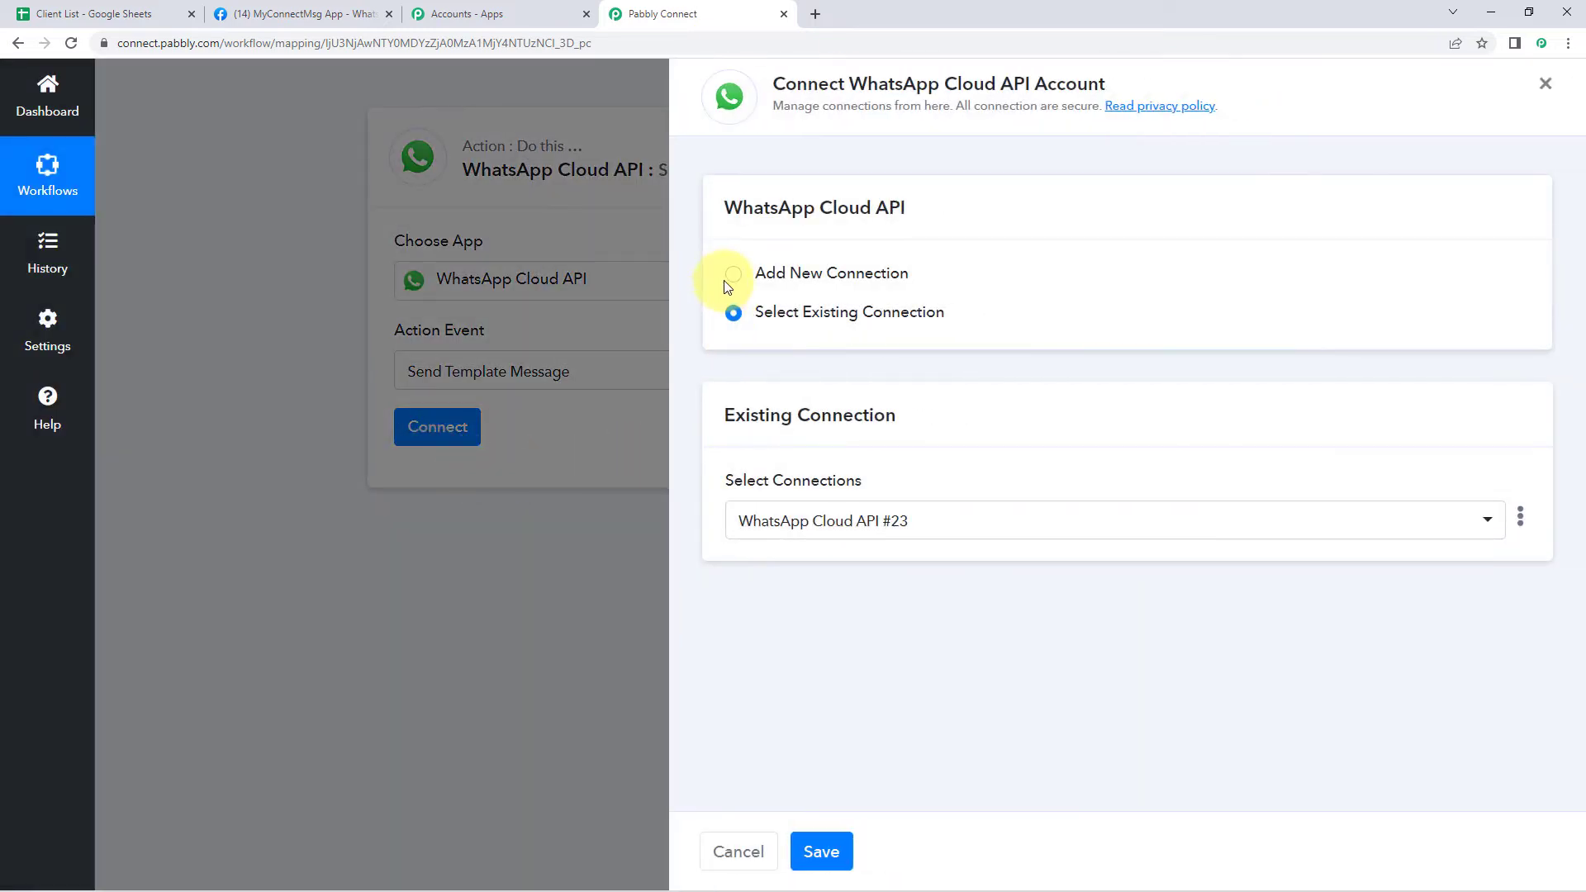
# Choose Add New Connection, review the form, and switch to the Meta for Developers app page
pyautogui.click(734, 275)
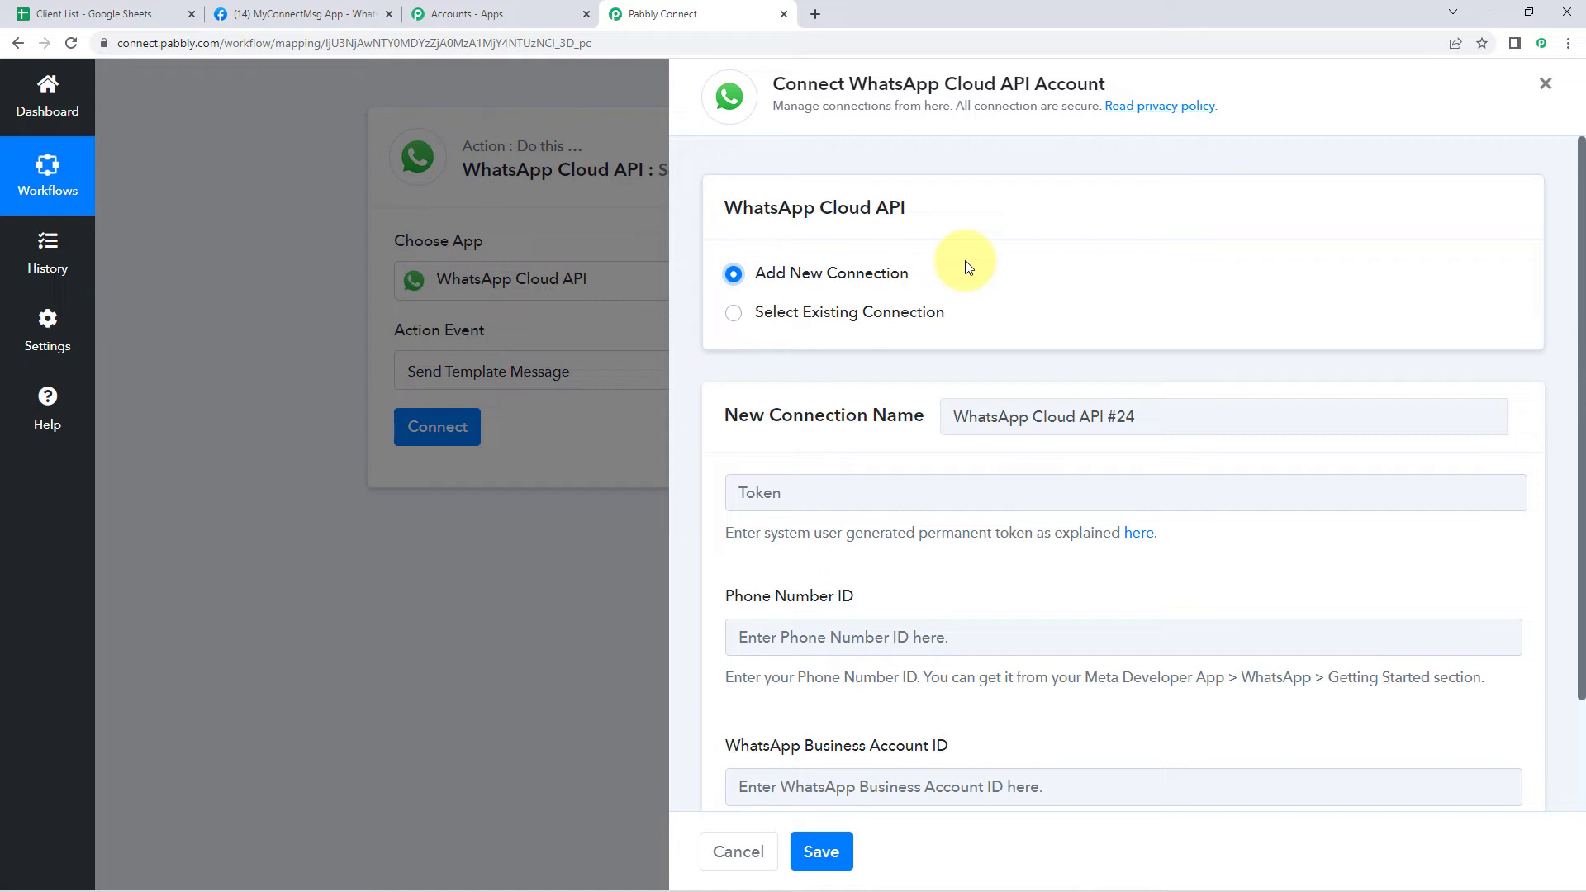
pyautogui.scroll(-1, 969, 267)
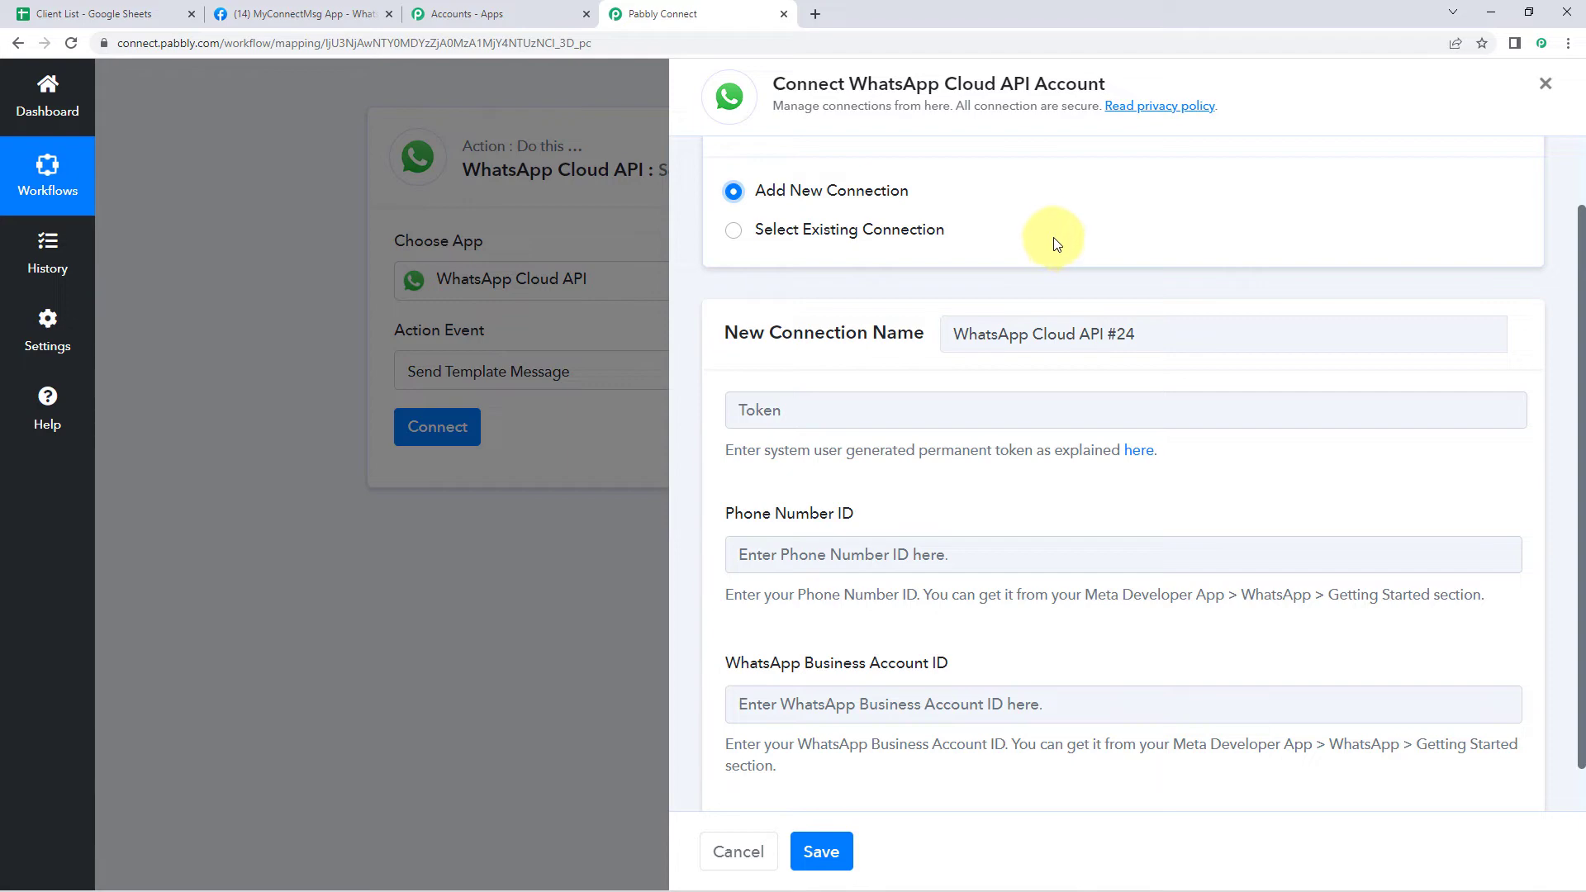
pyautogui.click(298, 14)
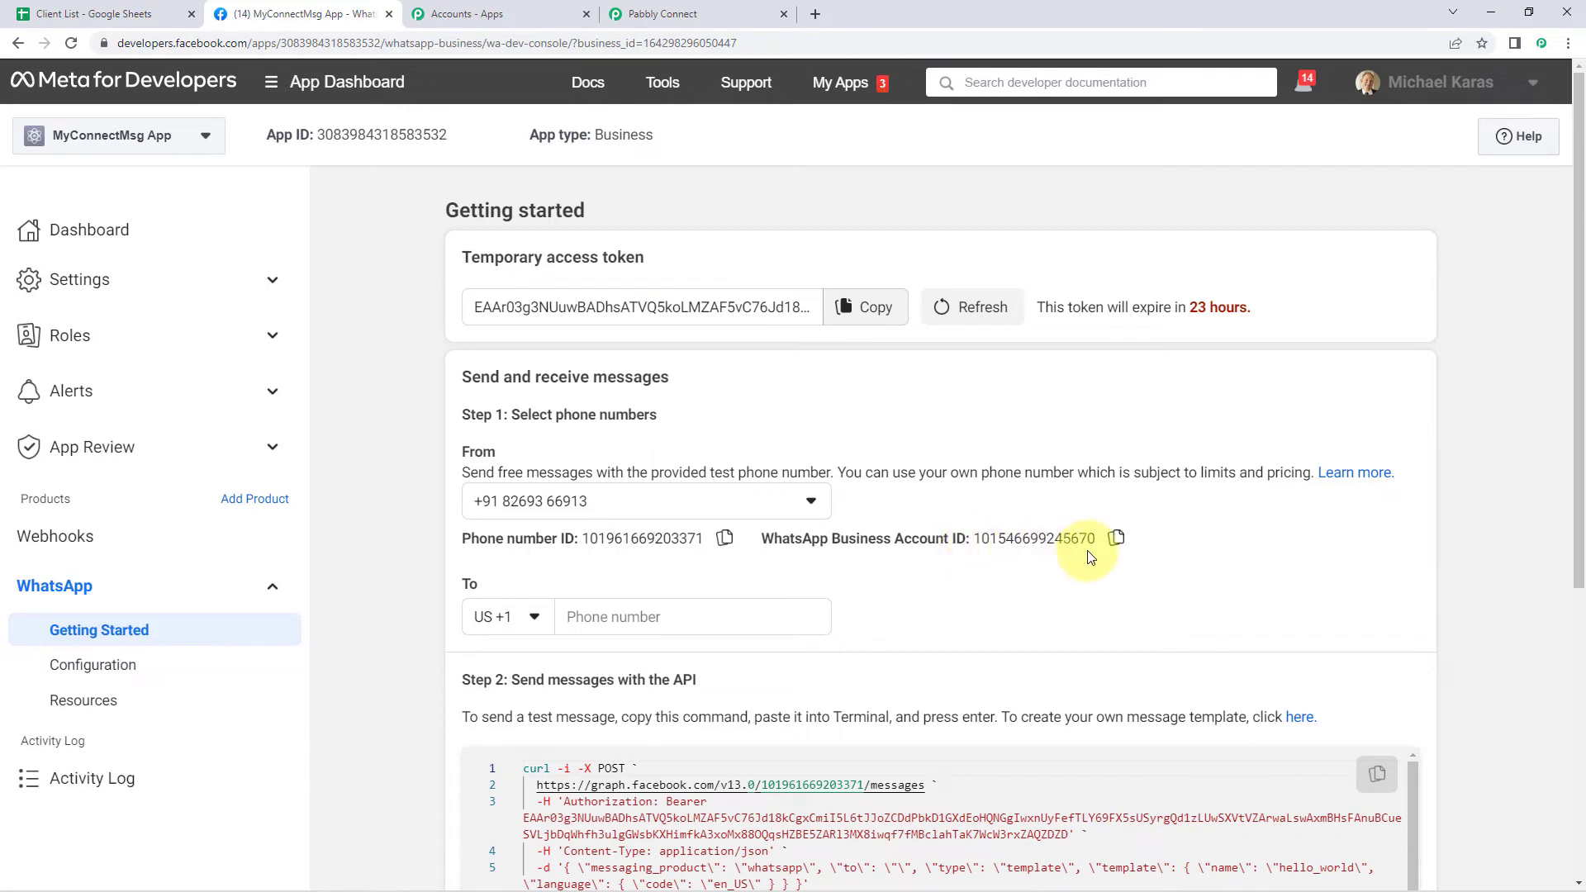
# Copy the Phone Number ID from Meta and paste it into Pabbly's Phone Number ID field
pyautogui.click(726, 540)
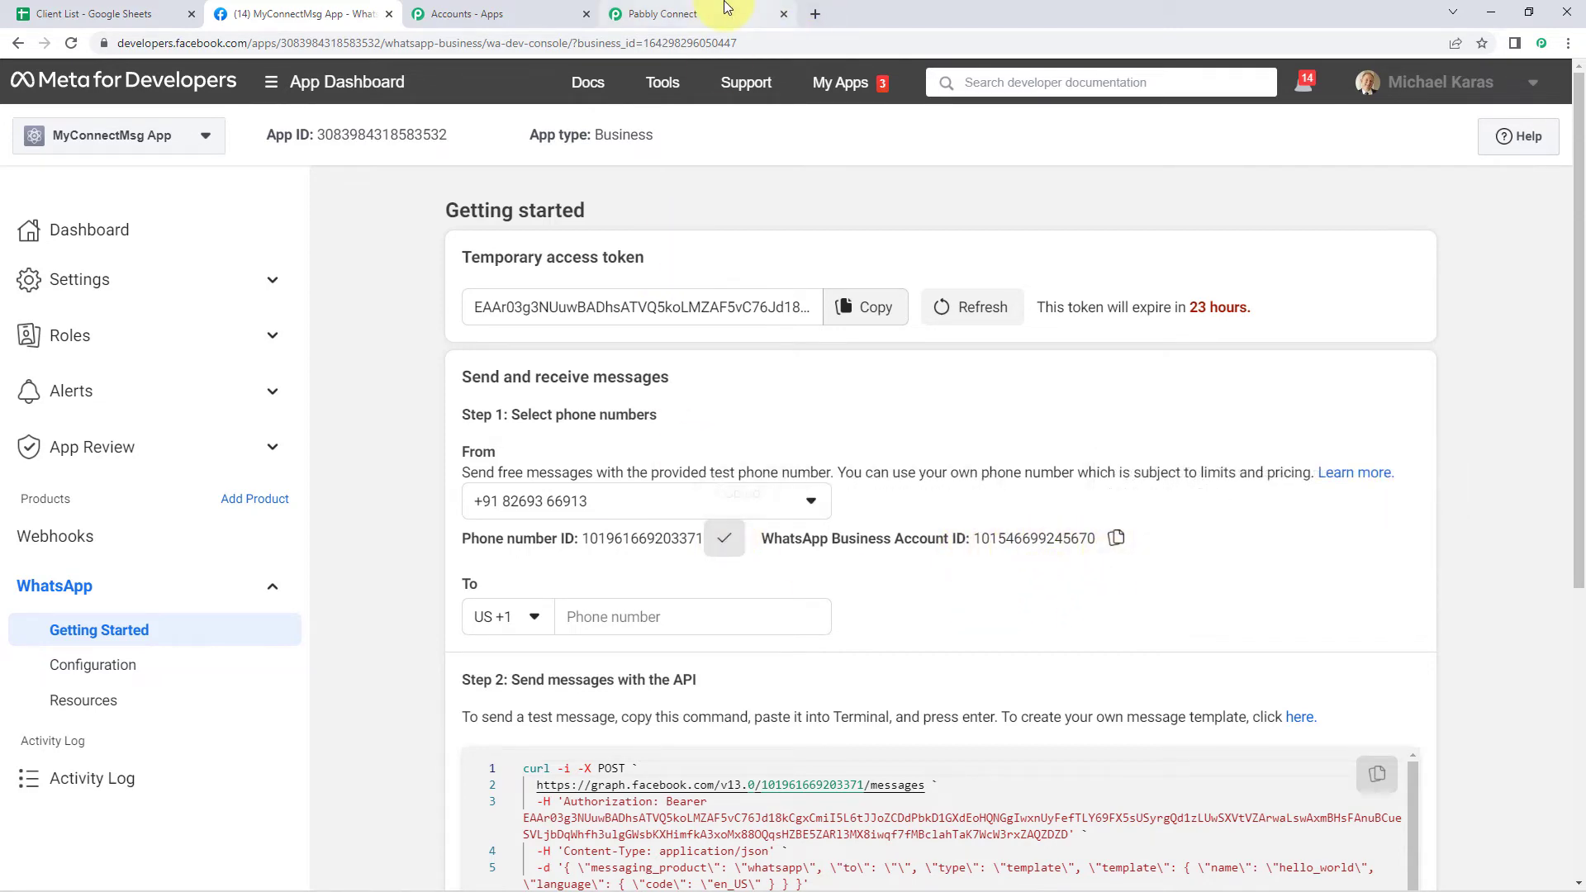
pyautogui.click(752, 14)
pyautogui.click(811, 548)
pyautogui.rightClick(818, 562)
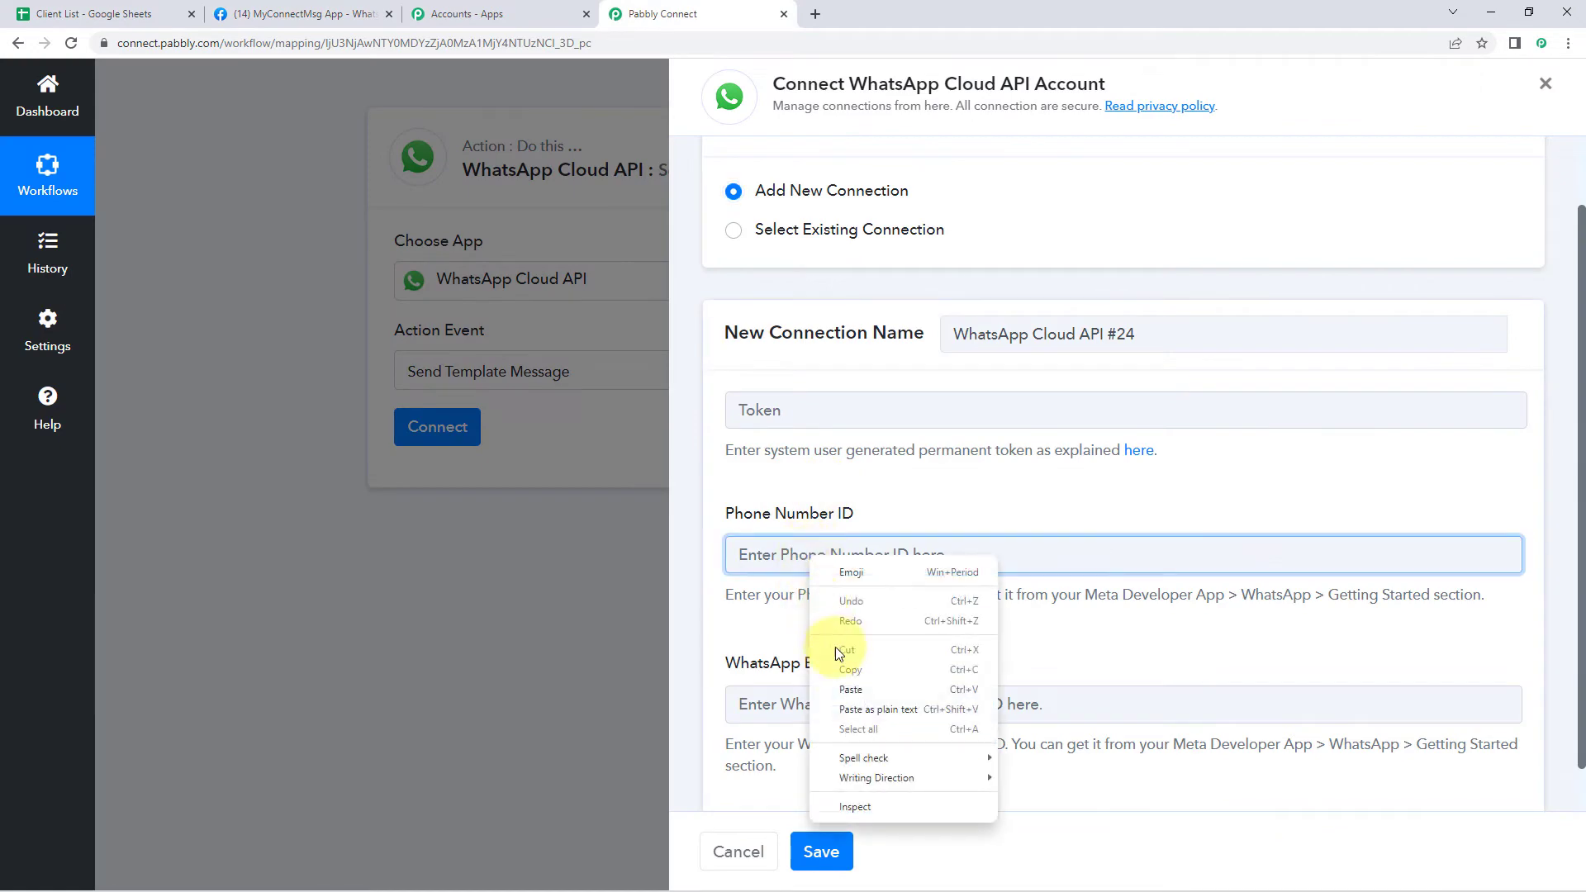
pyautogui.click(851, 696)
pyautogui.scroll(-1, 717, 403)
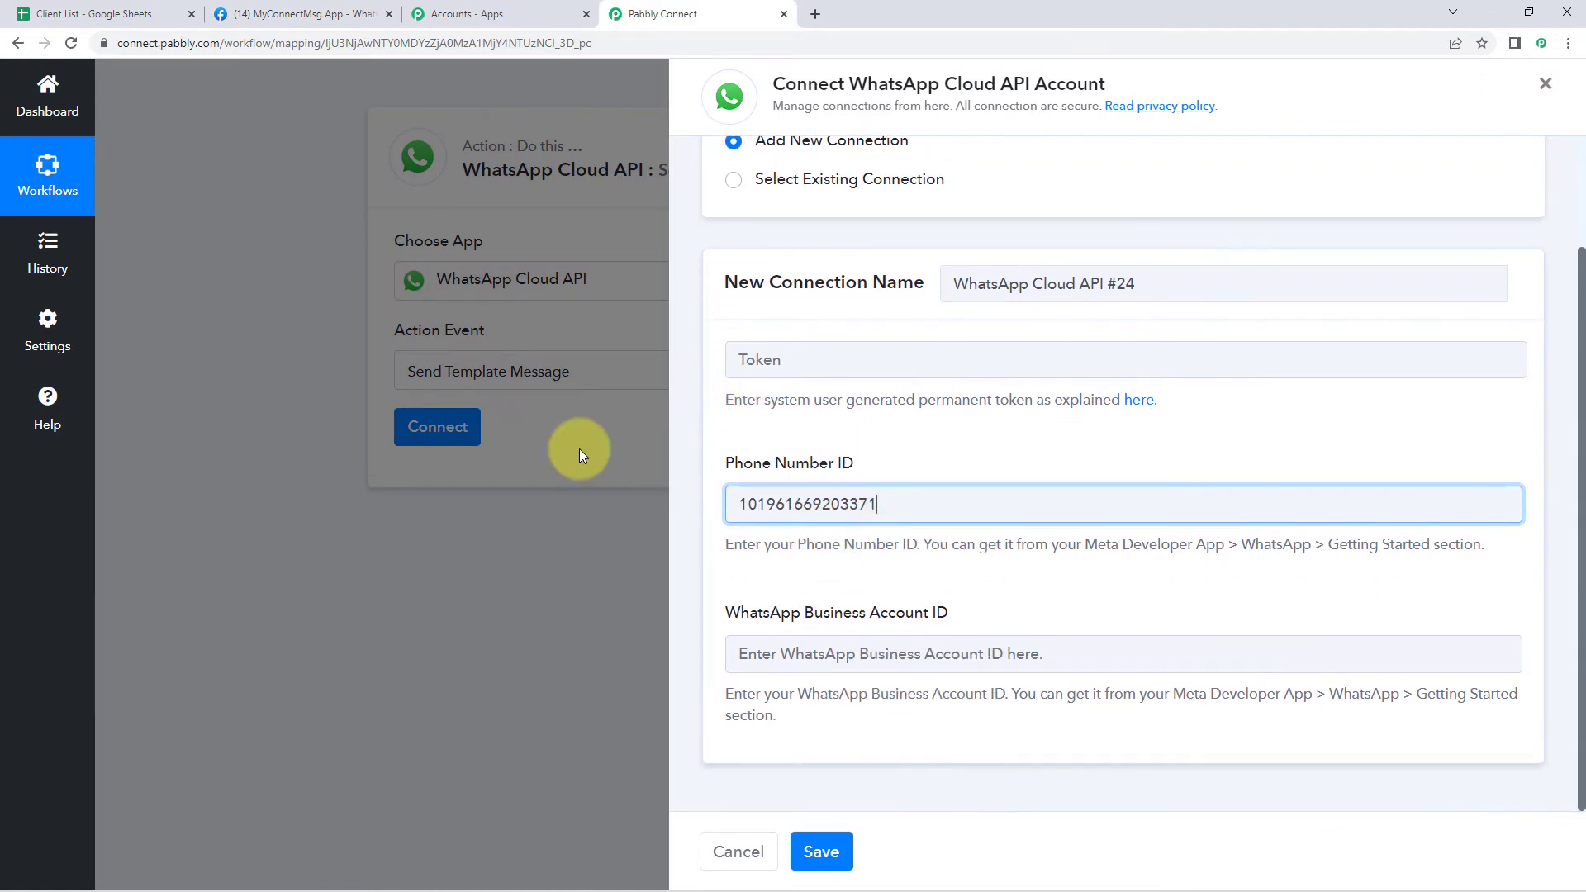
# Copy the WhatsApp Business Account ID from Meta into the matching Pabbly field
pyautogui.click(306, 14)
pyautogui.click(1116, 538)
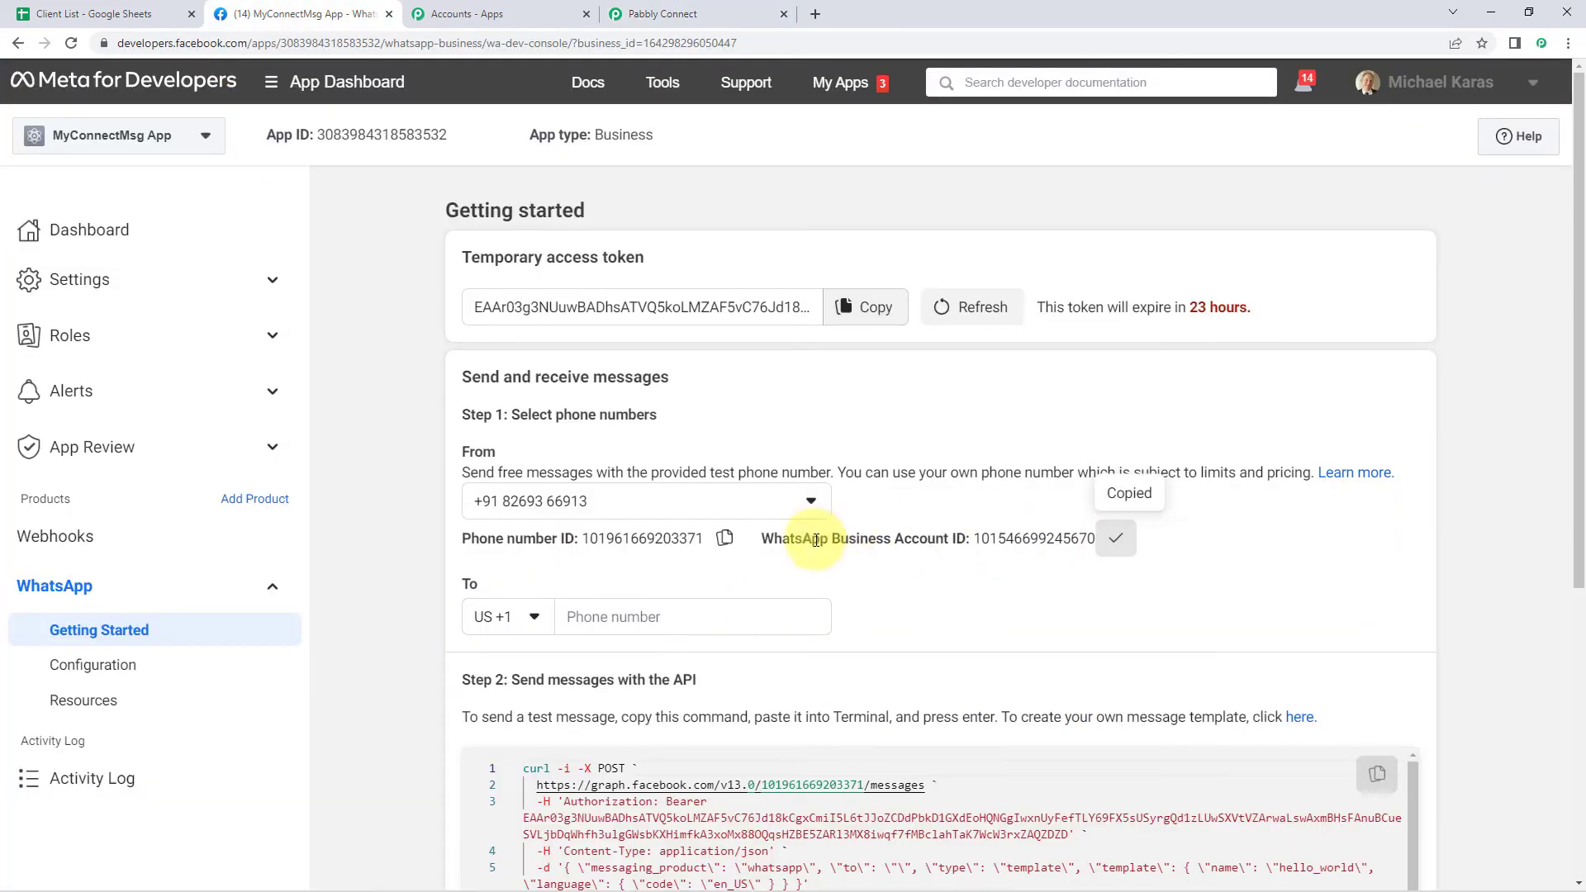
pyautogui.click(721, 9)
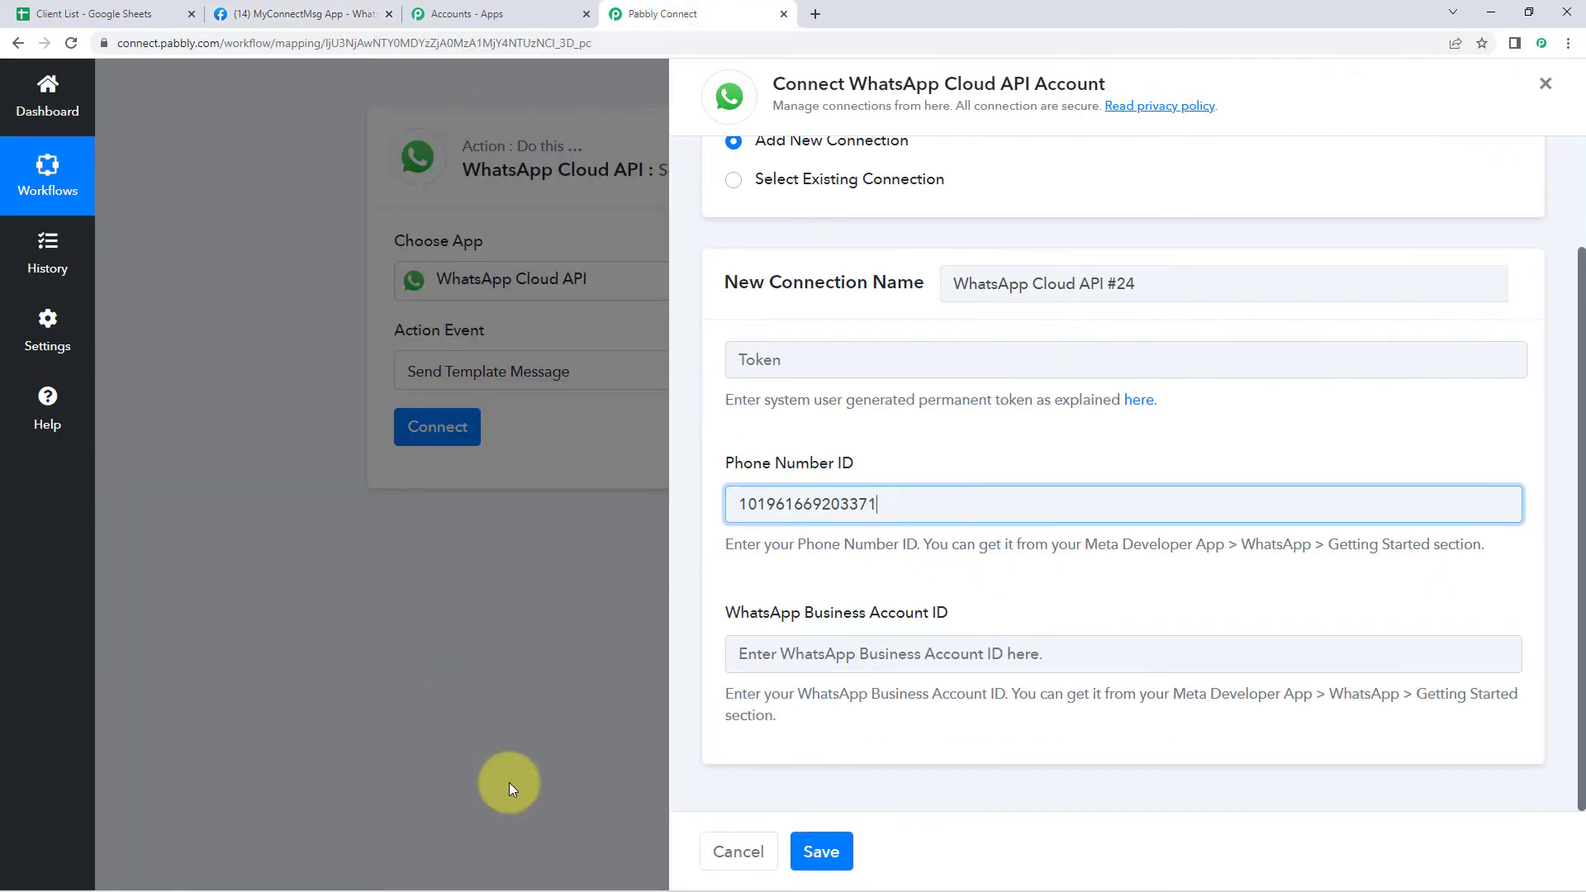
pyautogui.click(739, 652)
pyautogui.rightClick(746, 653)
pyautogui.click(800, 524)
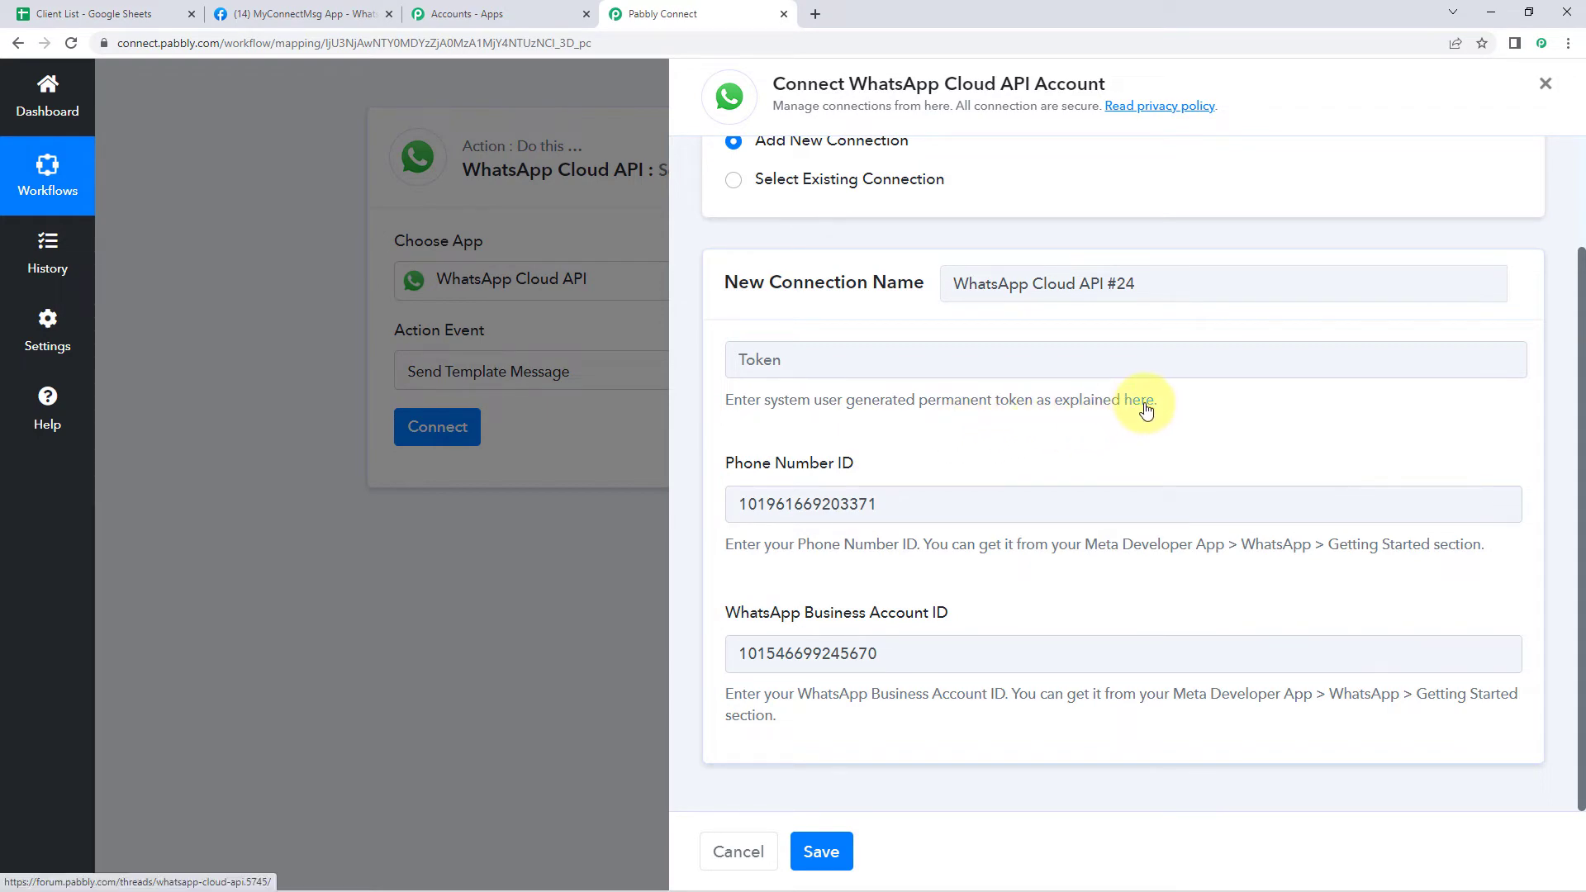
# Open the 'here' guide link under the Token field for generating a permanent token
pyautogui.click(300, 15)
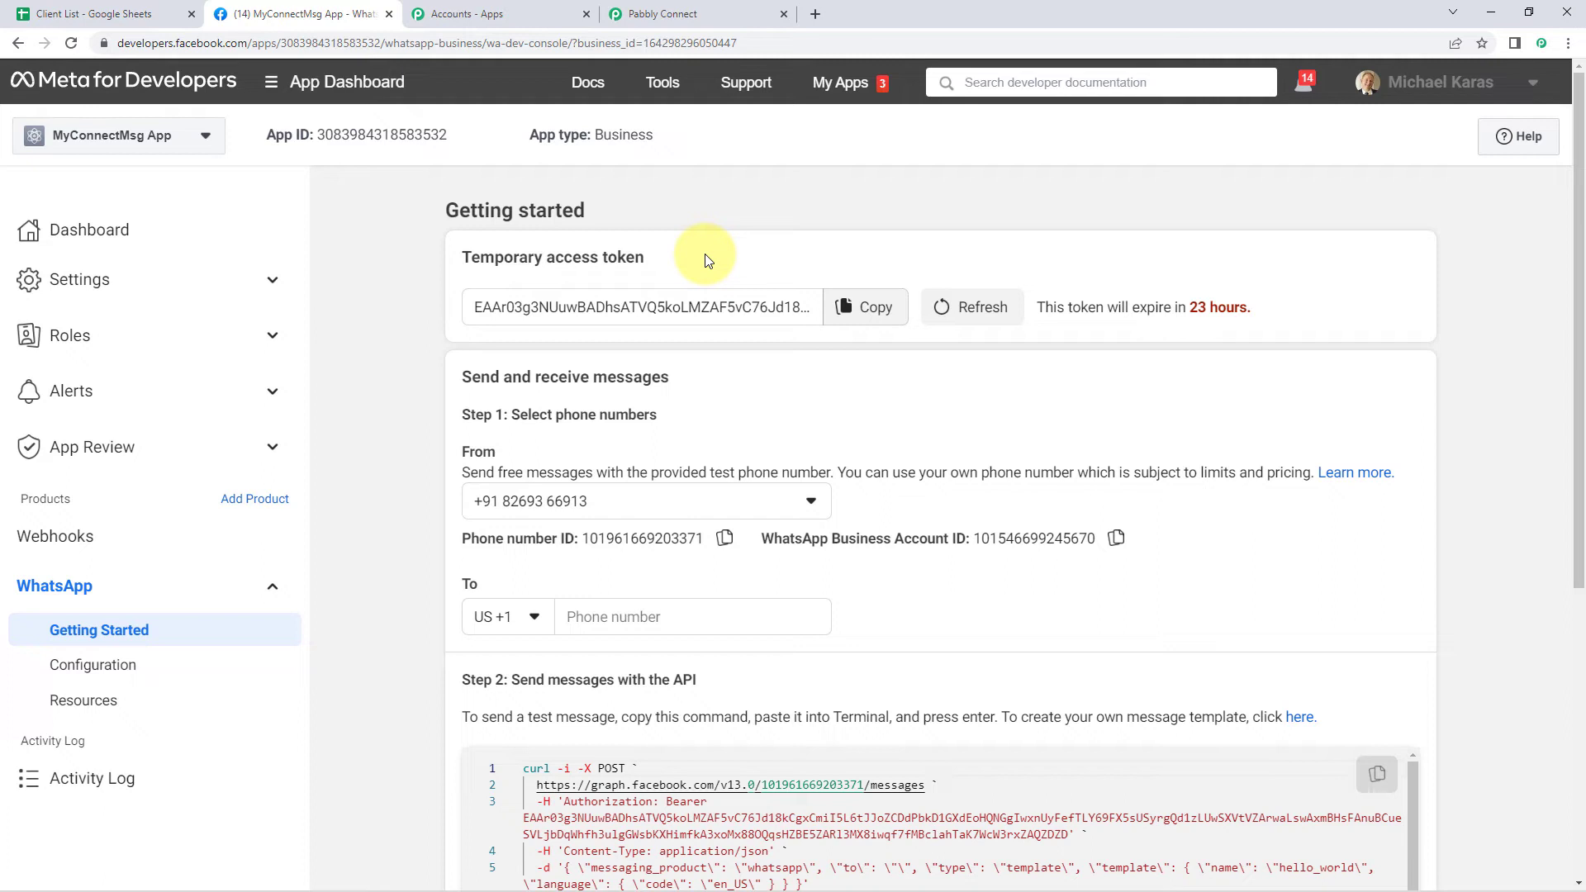
pyautogui.click(658, 10)
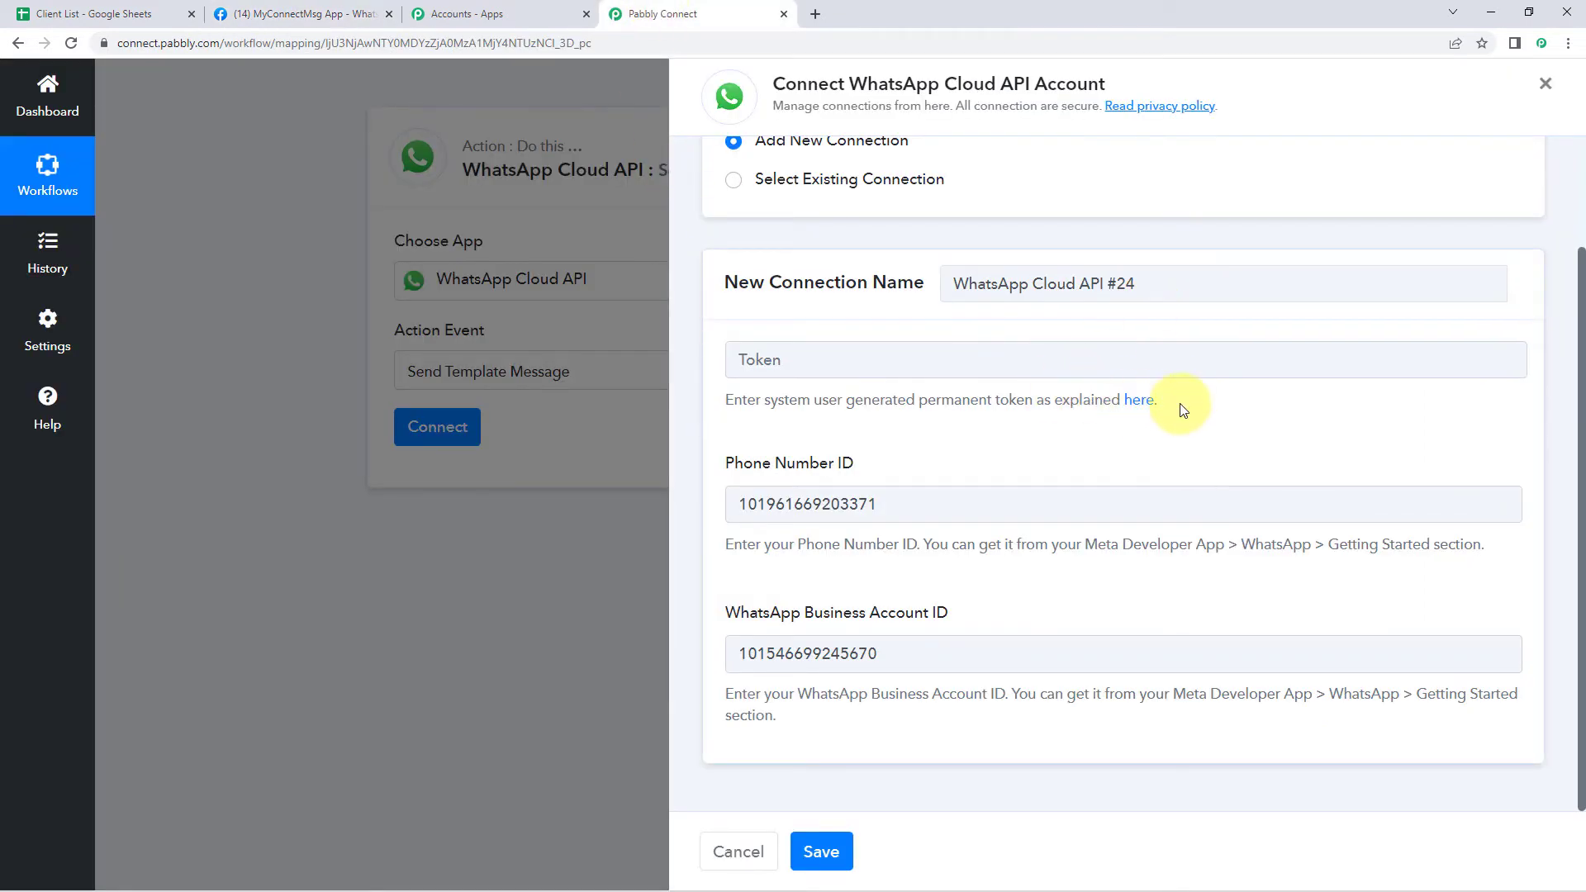
pyautogui.click(1137, 401)
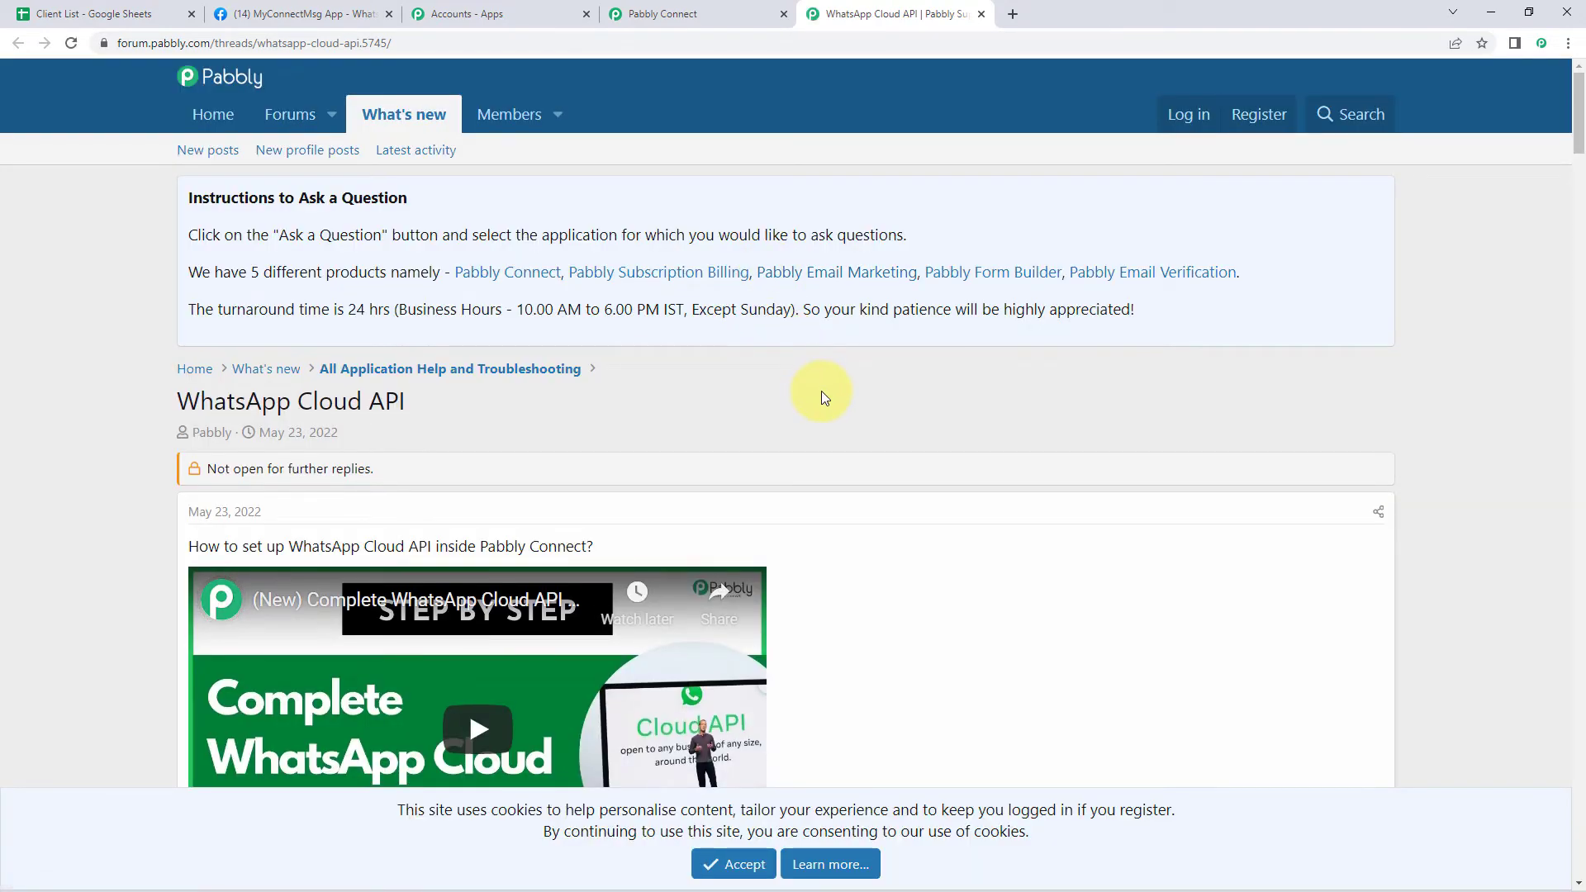
# Accept the forum's cookie notice, browse the token setup videos, and return to the Pabbly Connect tab
pyautogui.scroll(-1, 822, 390)
pyautogui.scroll(-4, 822, 390)
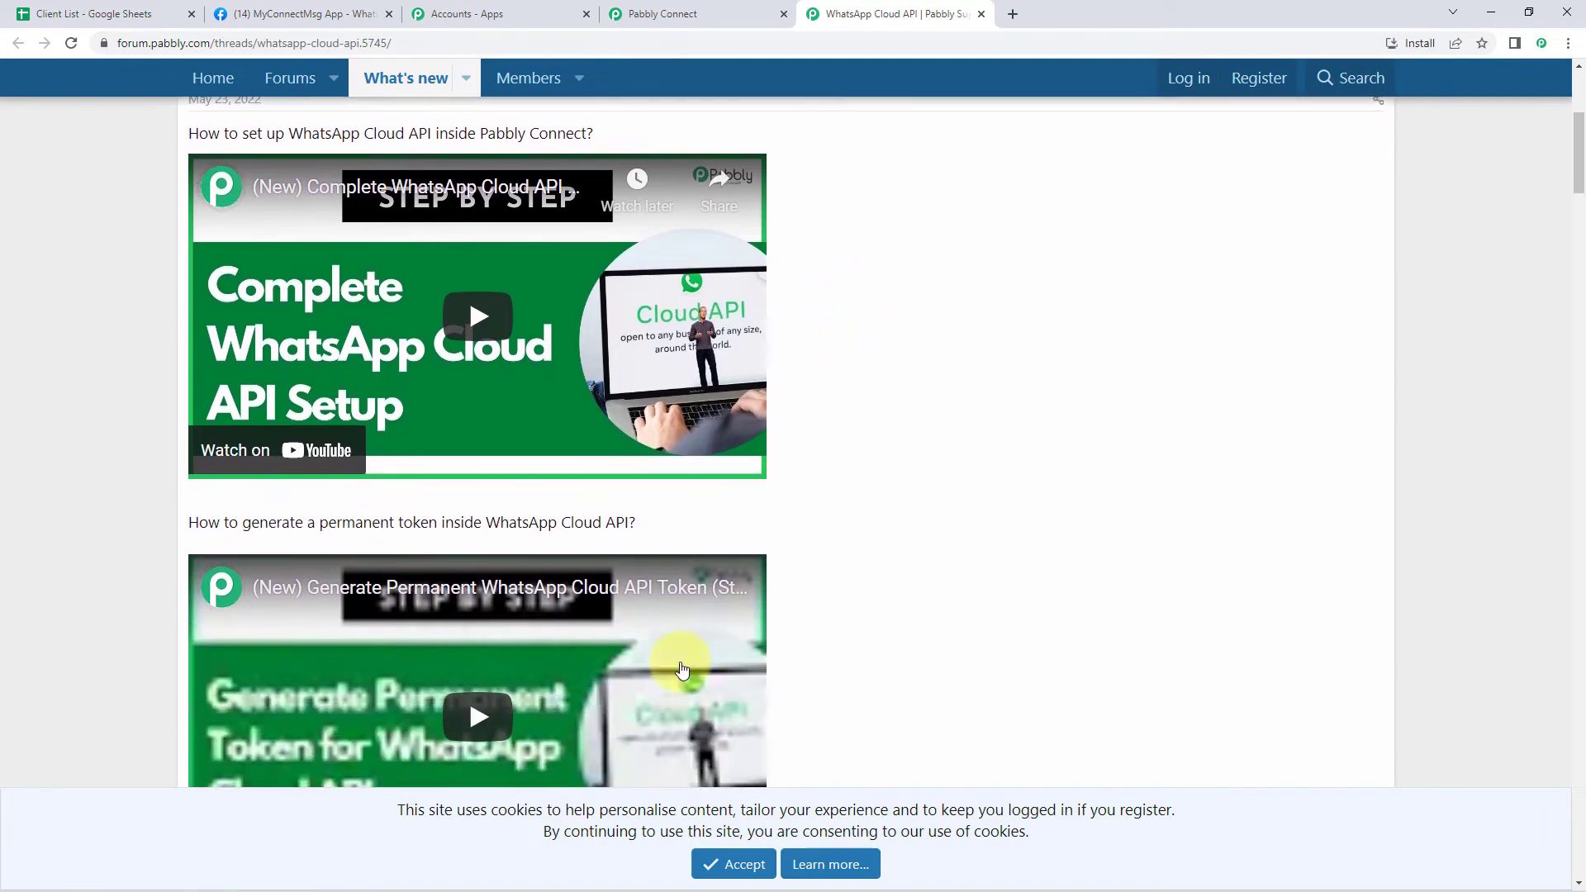
pyautogui.click(718, 868)
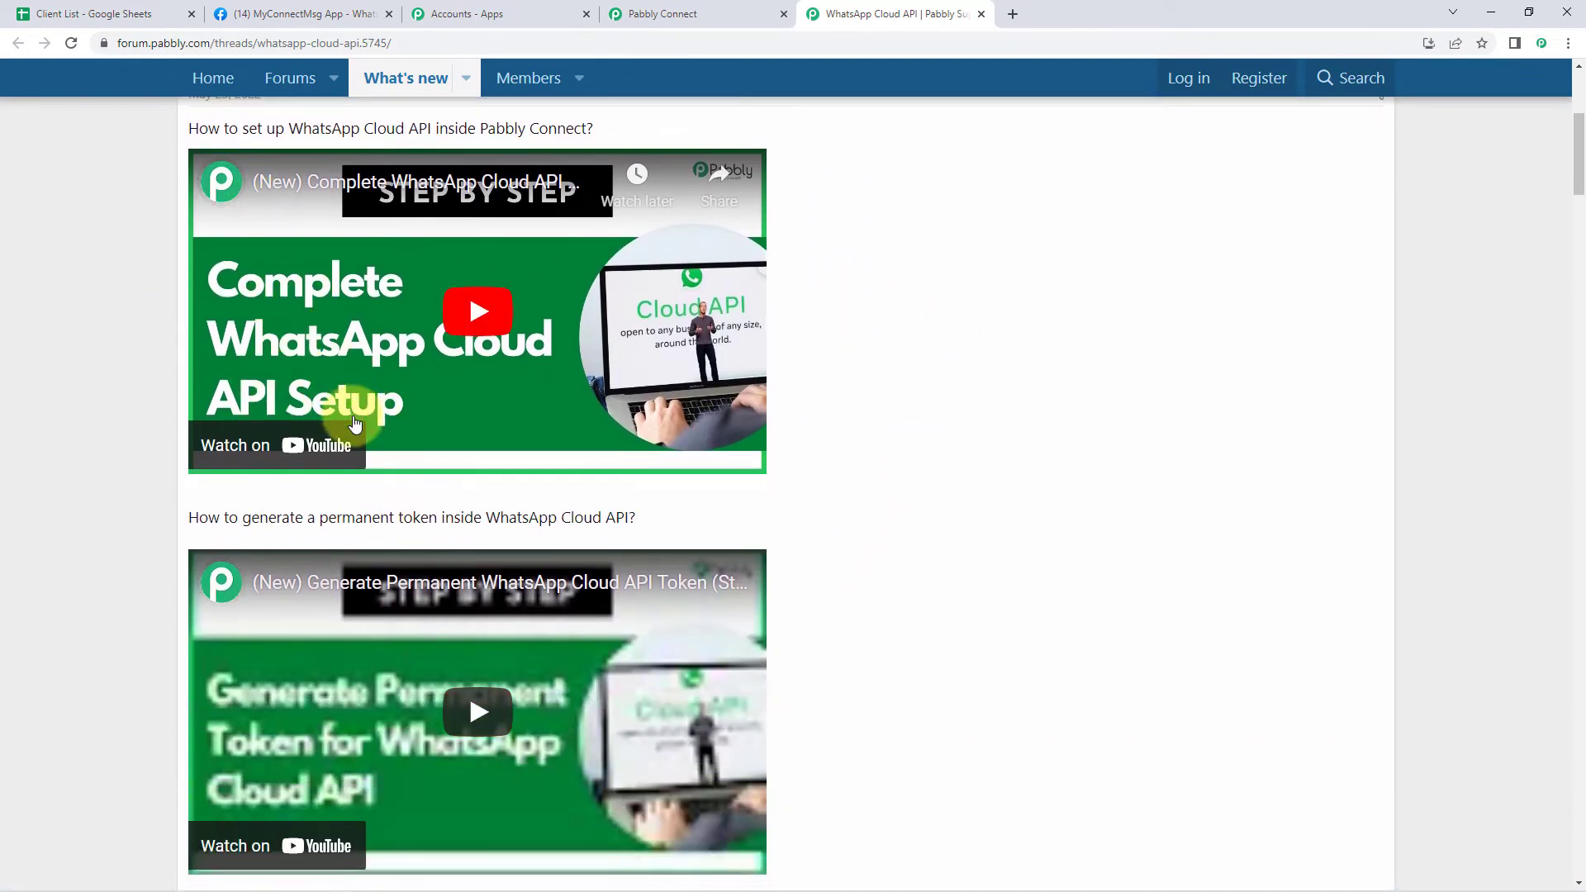
pyautogui.scroll(-1, 360, 458)
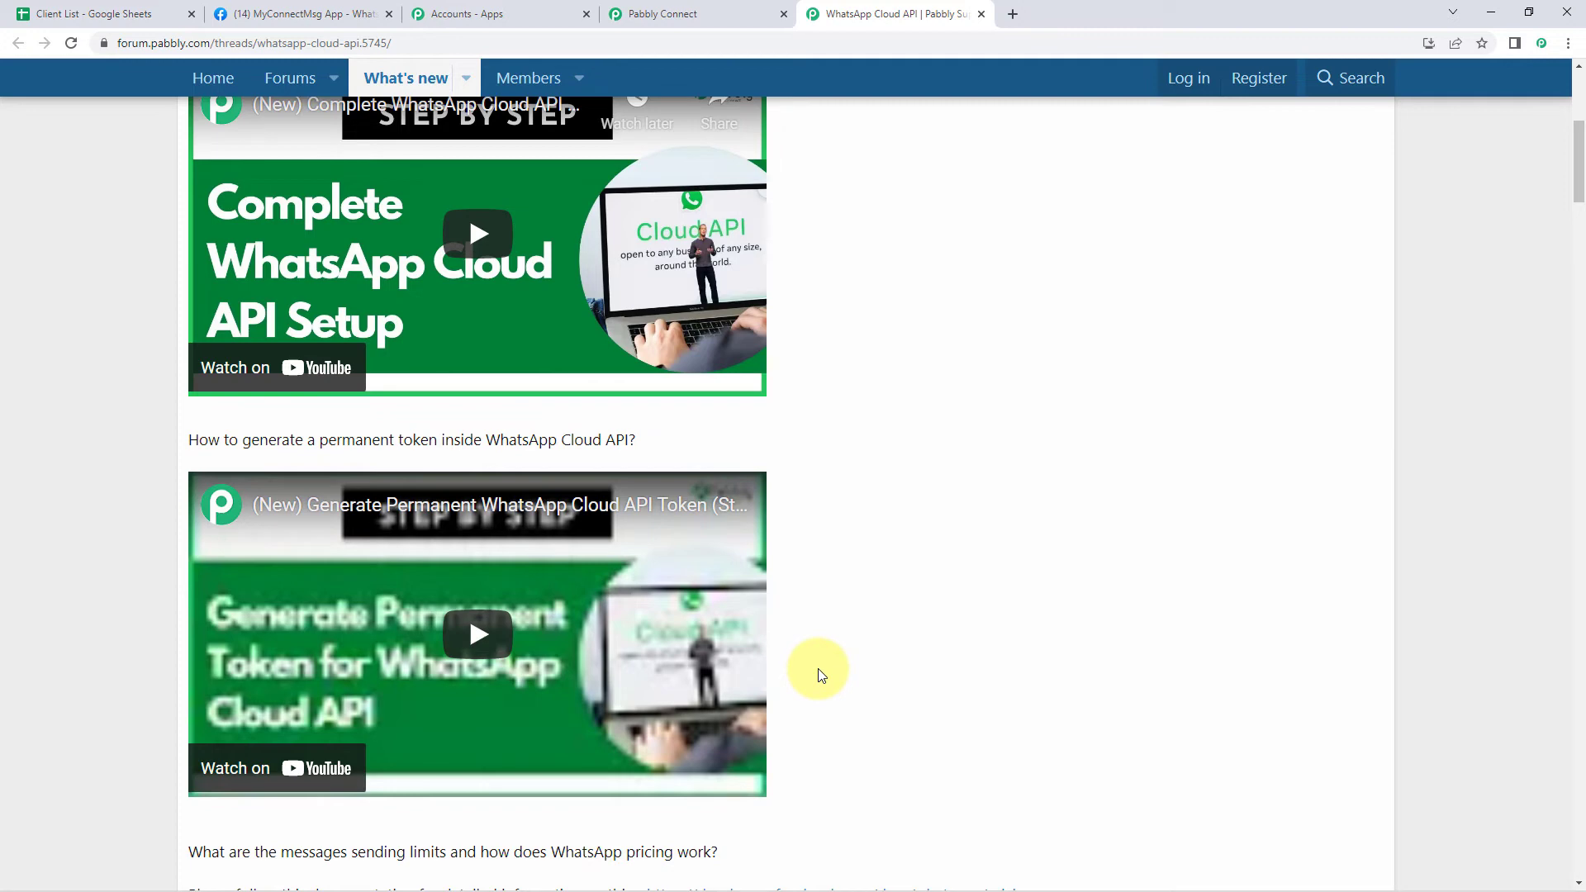
pyautogui.click(732, 14)
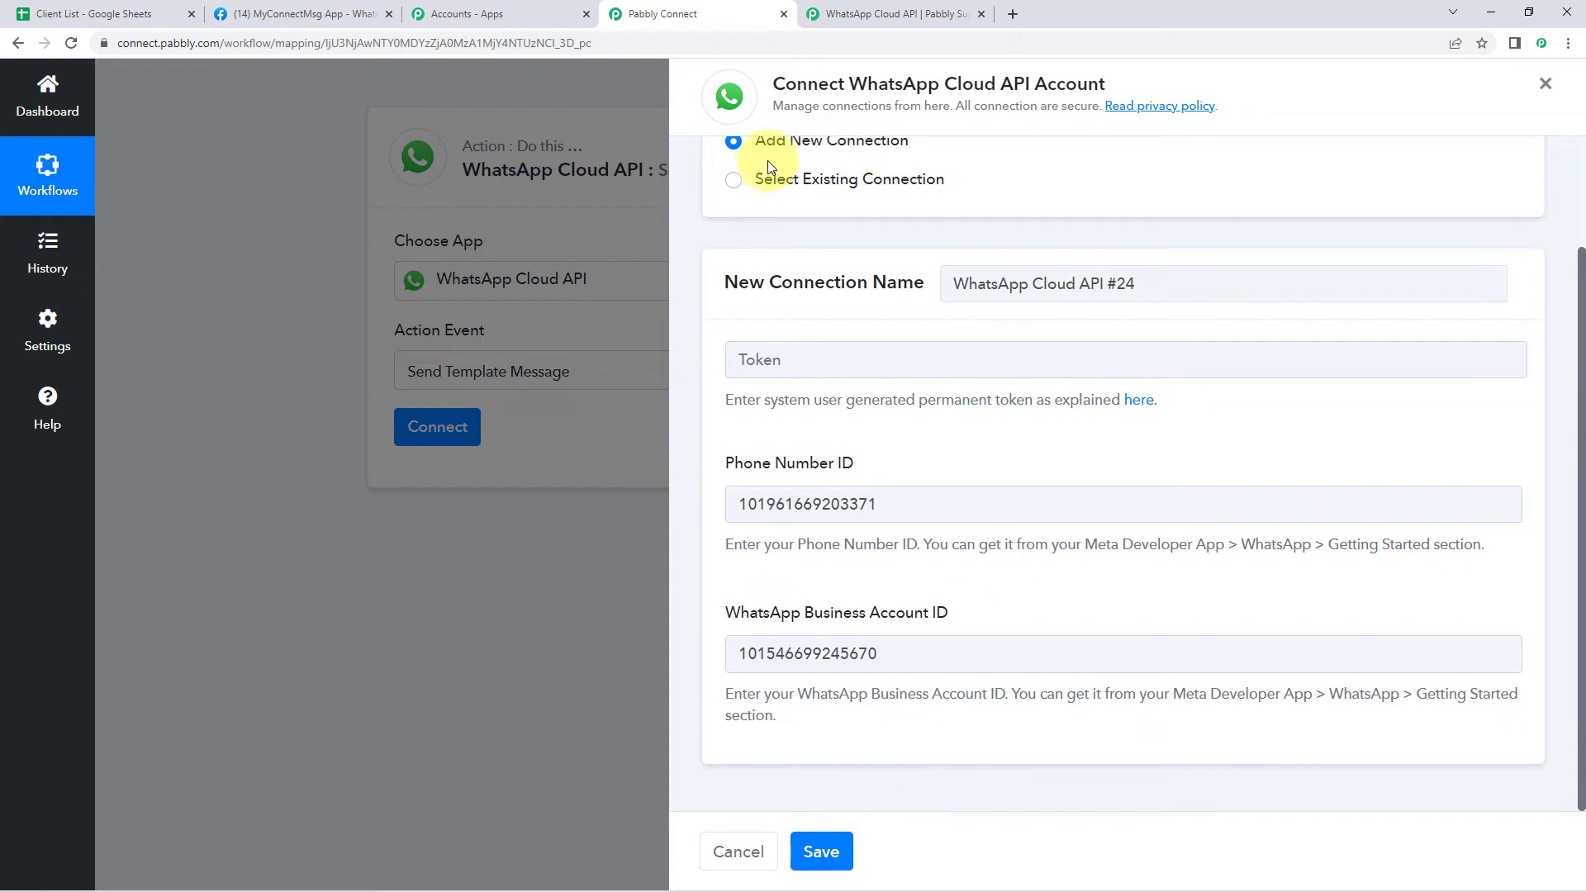
# Save the action with existing connection WhatsApp Cloud API #23 and open the Template Name dropdown
pyautogui.click(733, 181)
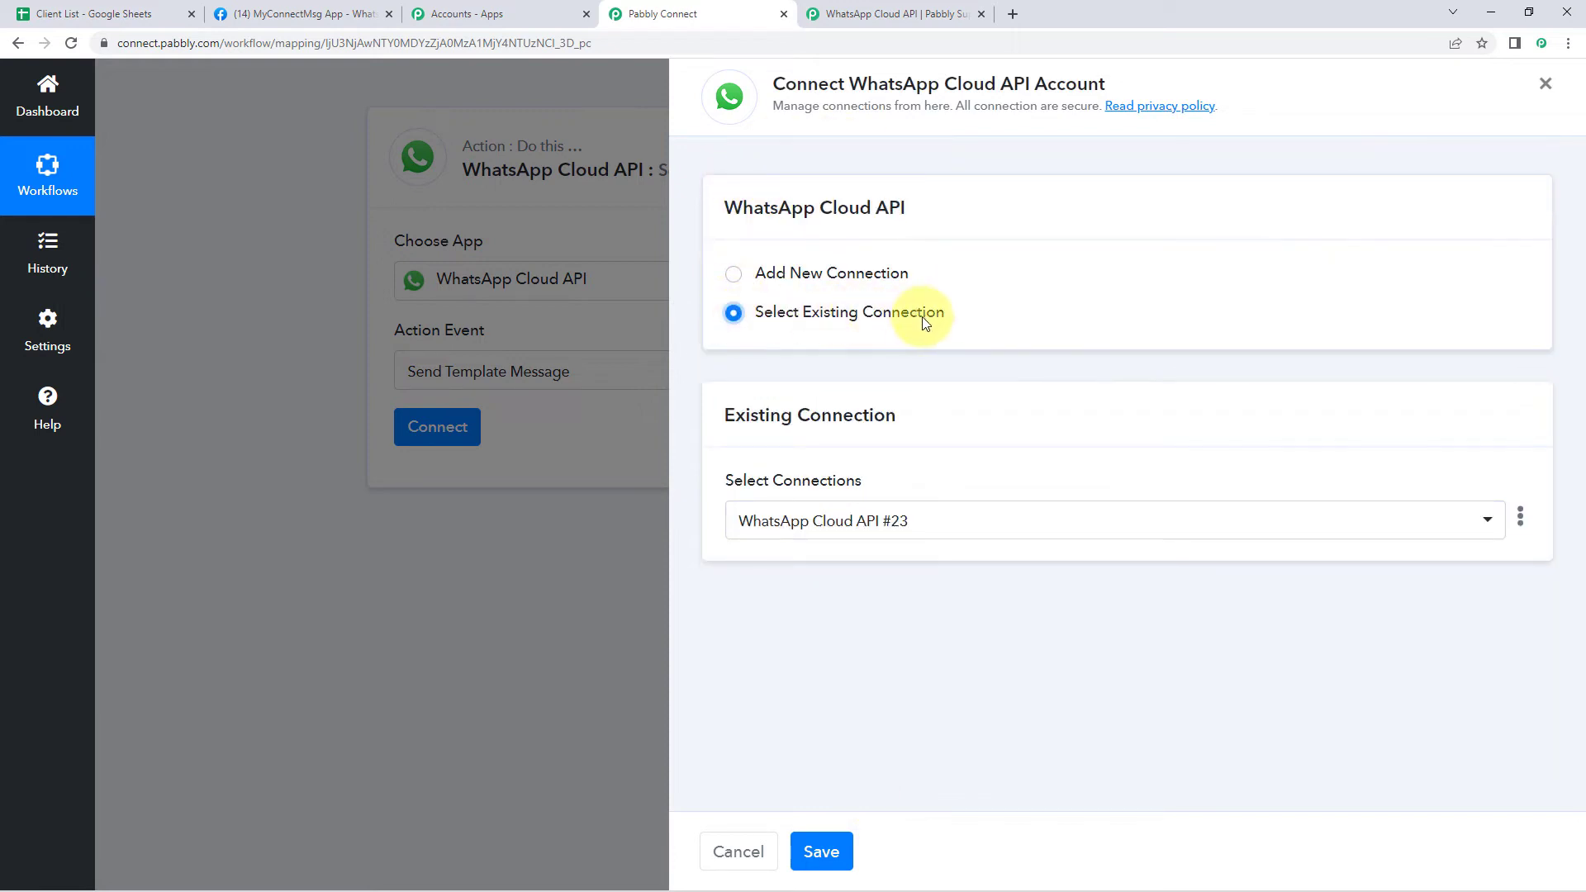
pyautogui.click(823, 852)
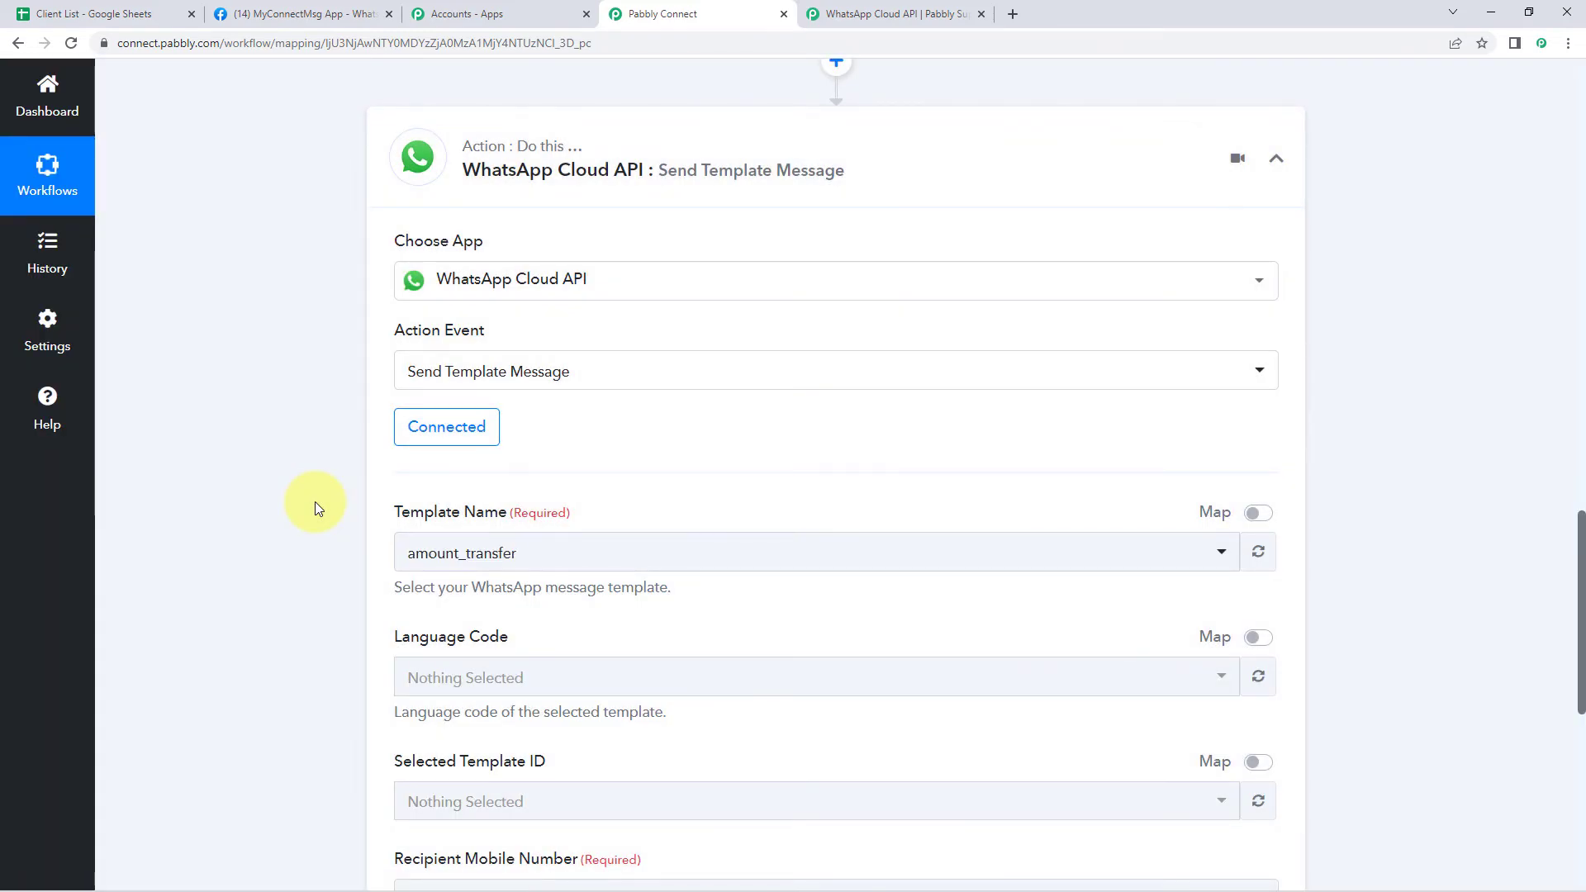
pyautogui.scroll(-2, 319, 492)
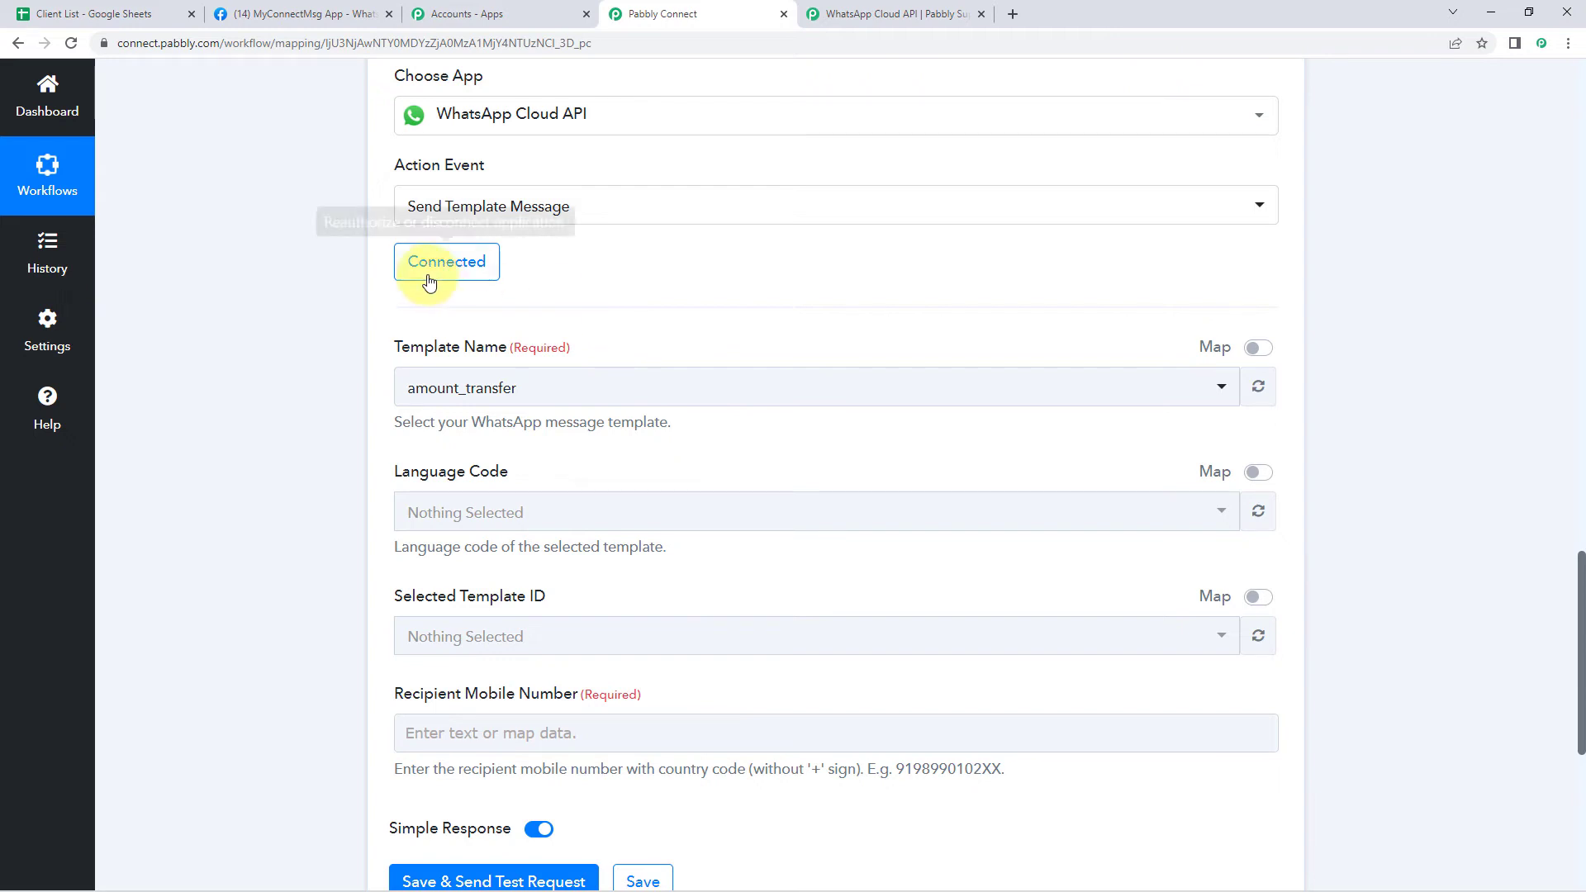
pyautogui.click(623, 400)
pyautogui.scroll(-2, 382, 403)
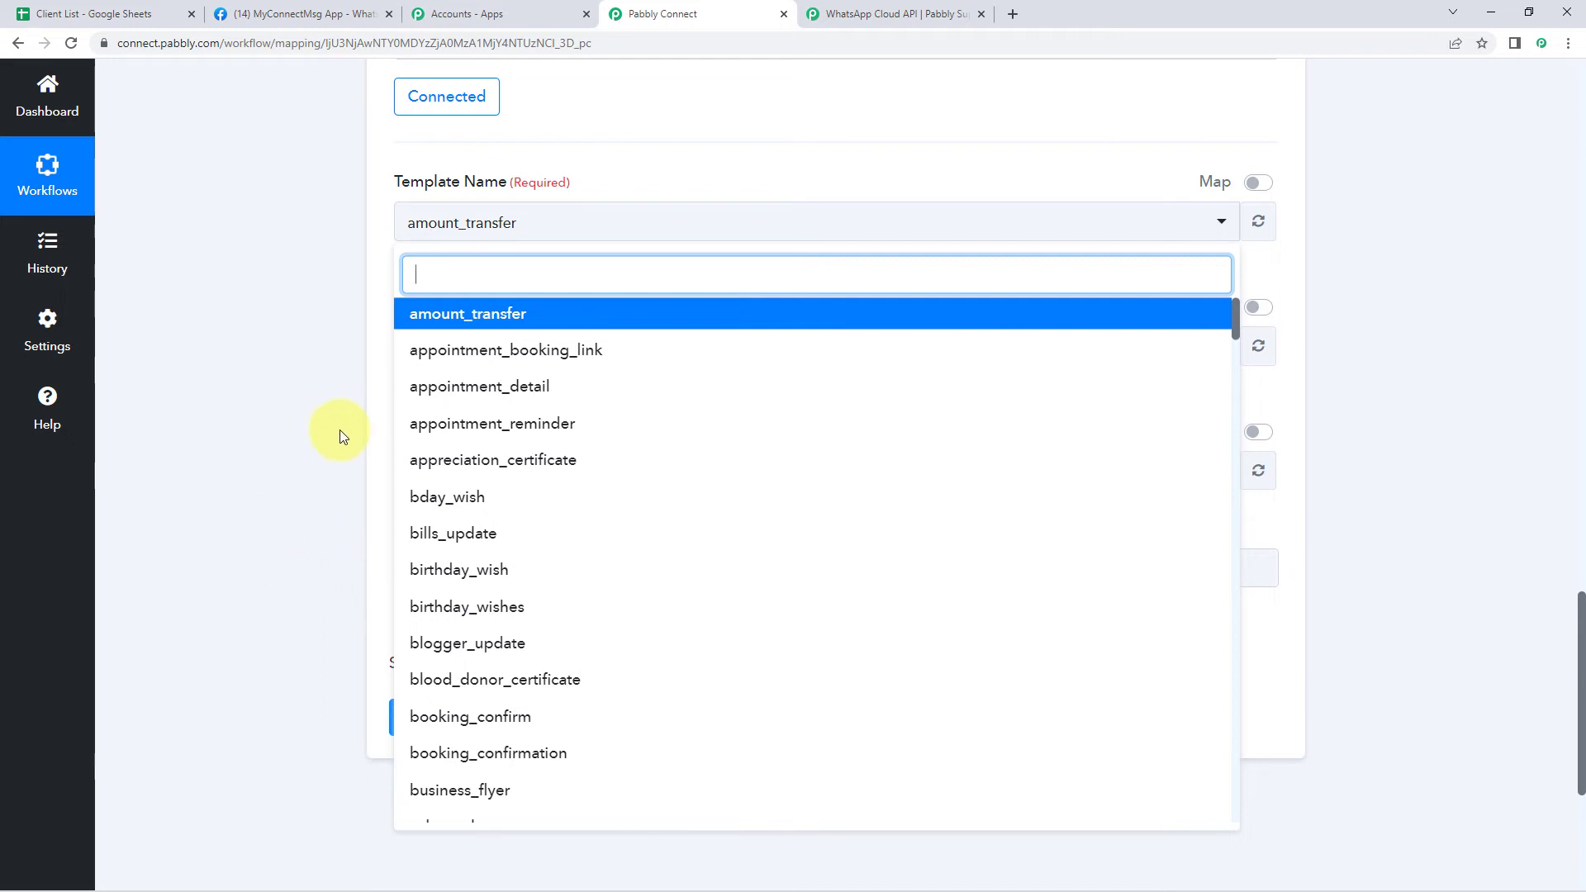
# On Meta's Getting Started page, follow Step 2's 'here' link to the message templates
pyautogui.click(299, 14)
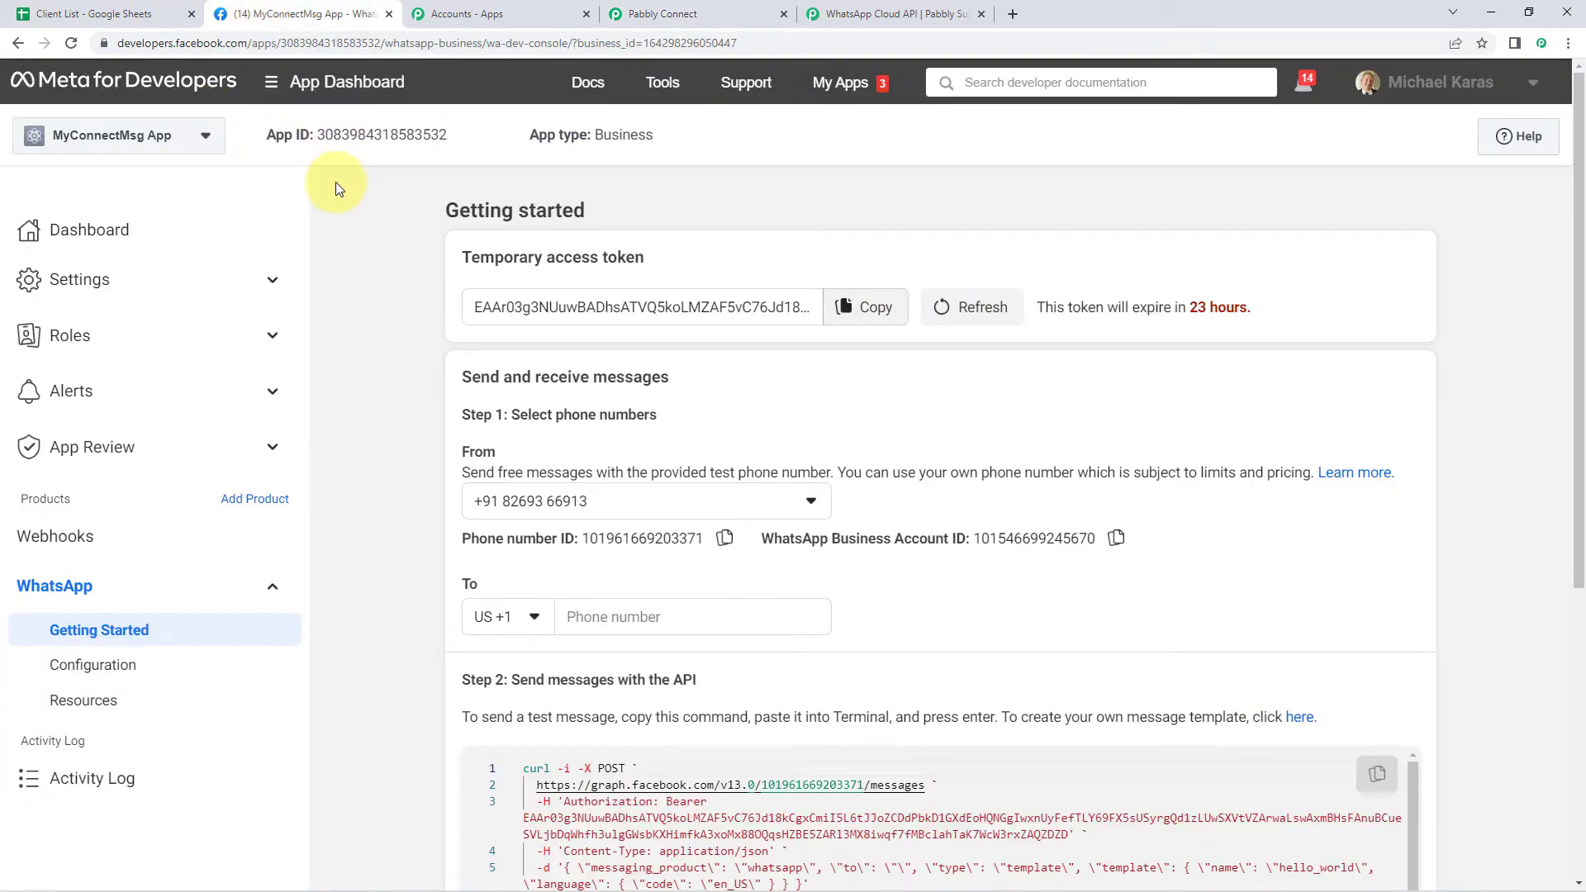
pyautogui.scroll(-4, 376, 277)
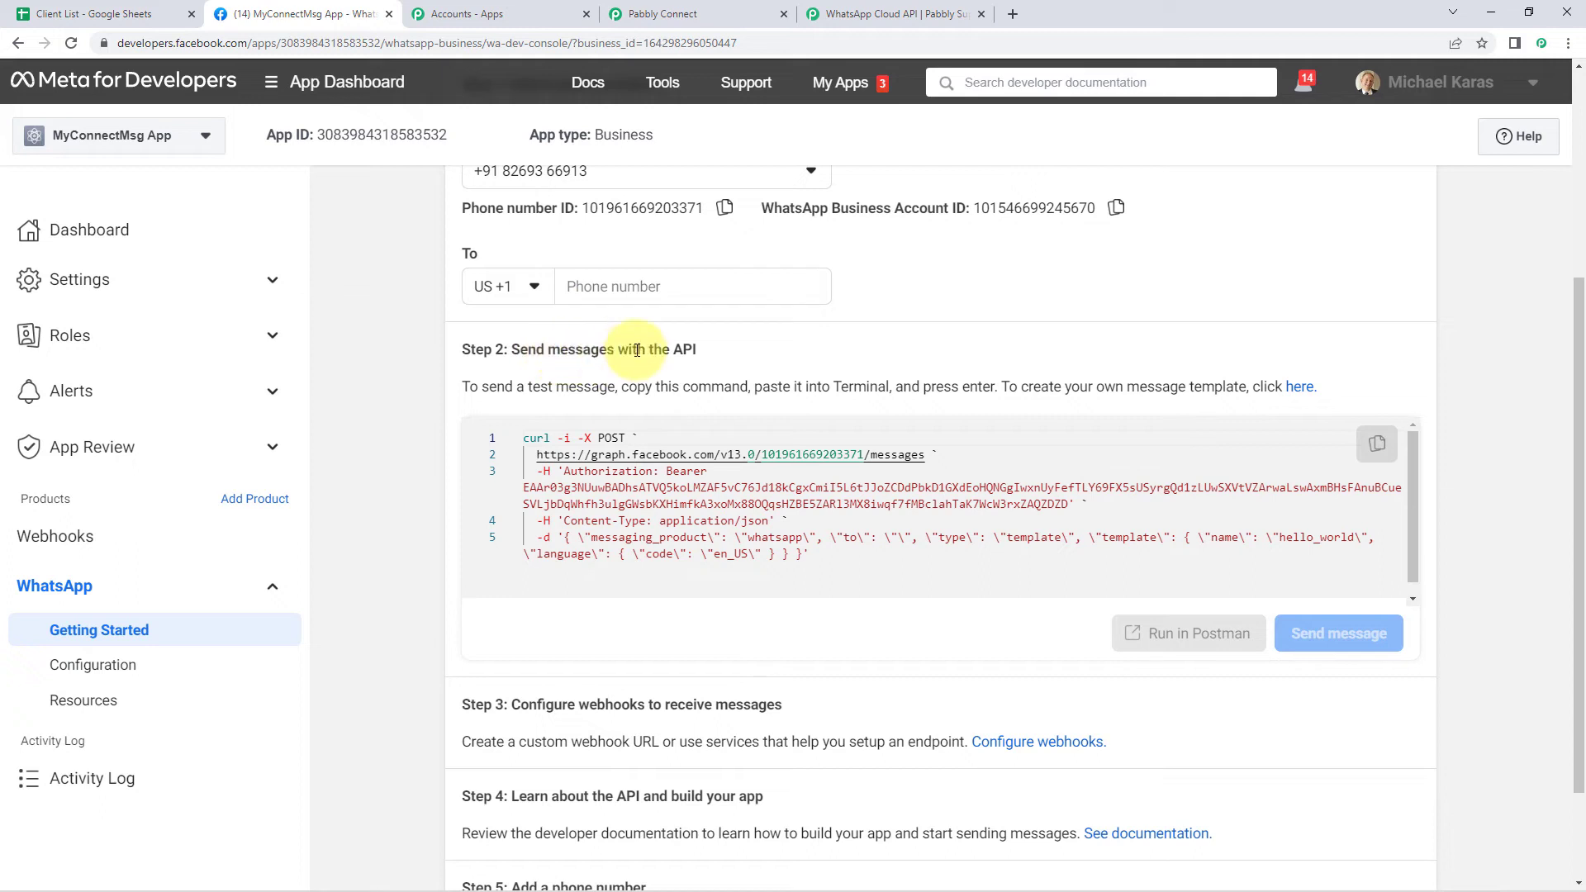
pyautogui.click(1304, 397)
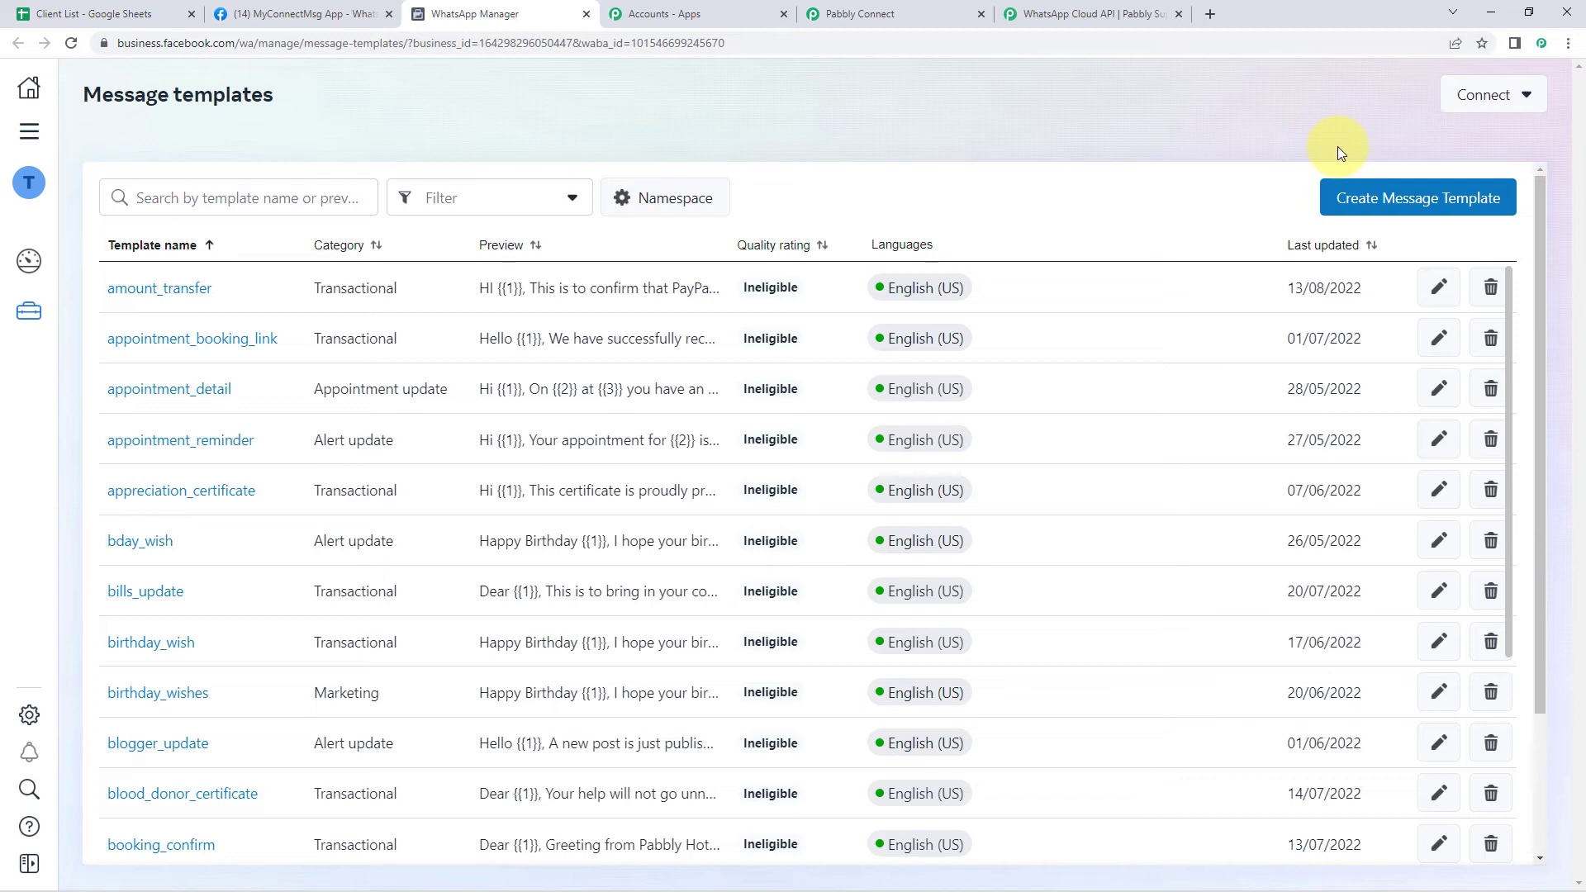
# Search templates for 'new_l' and open new_lead_signup
pyautogui.click(169, 195)
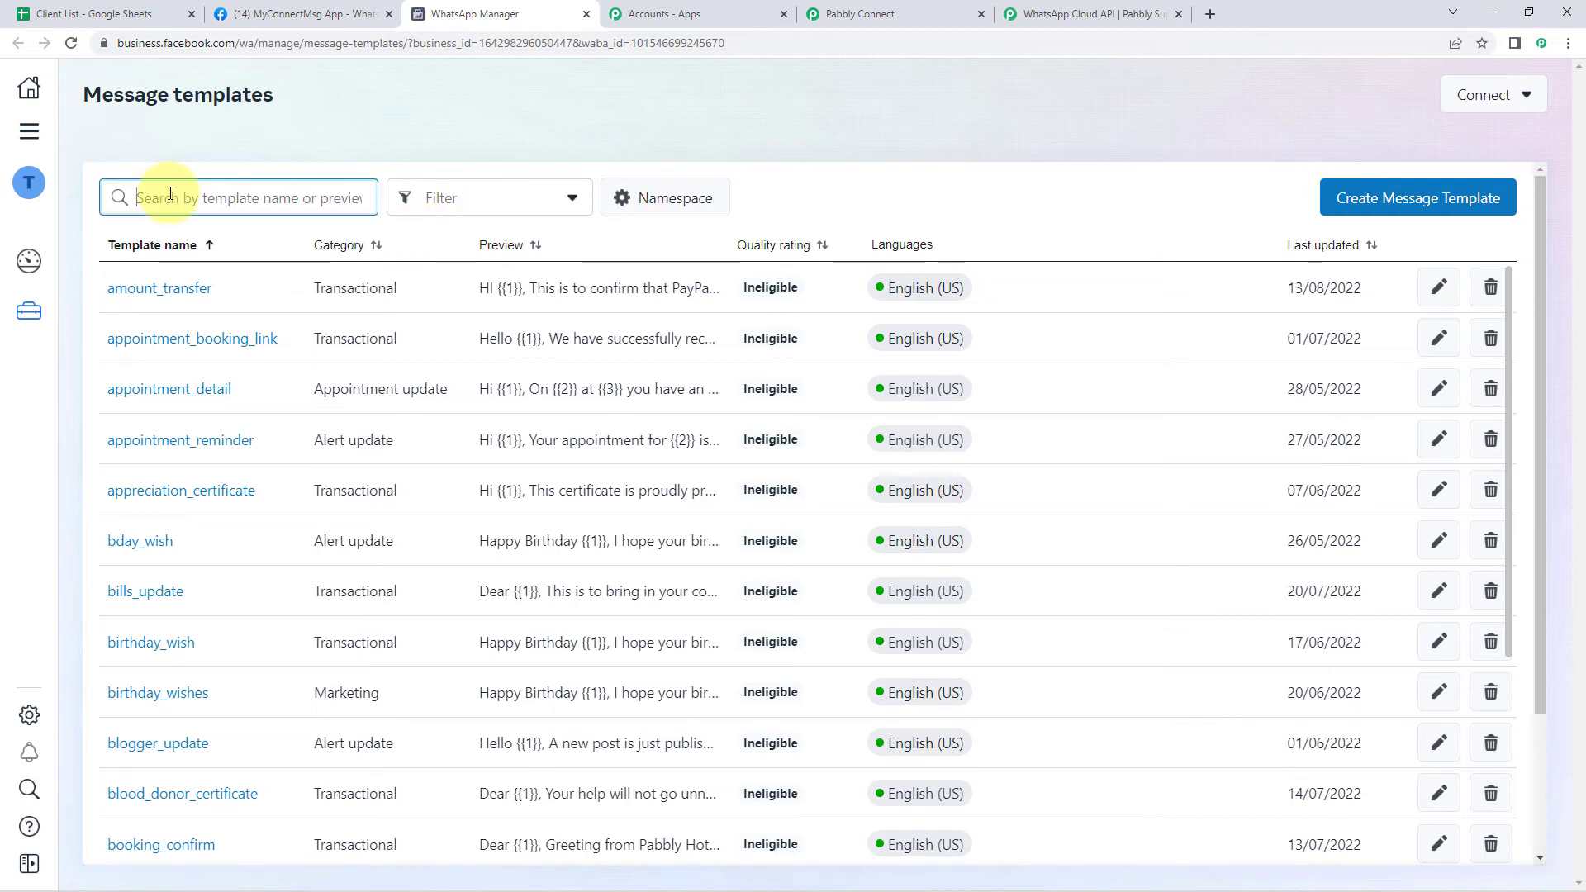
pyautogui.write('new_')
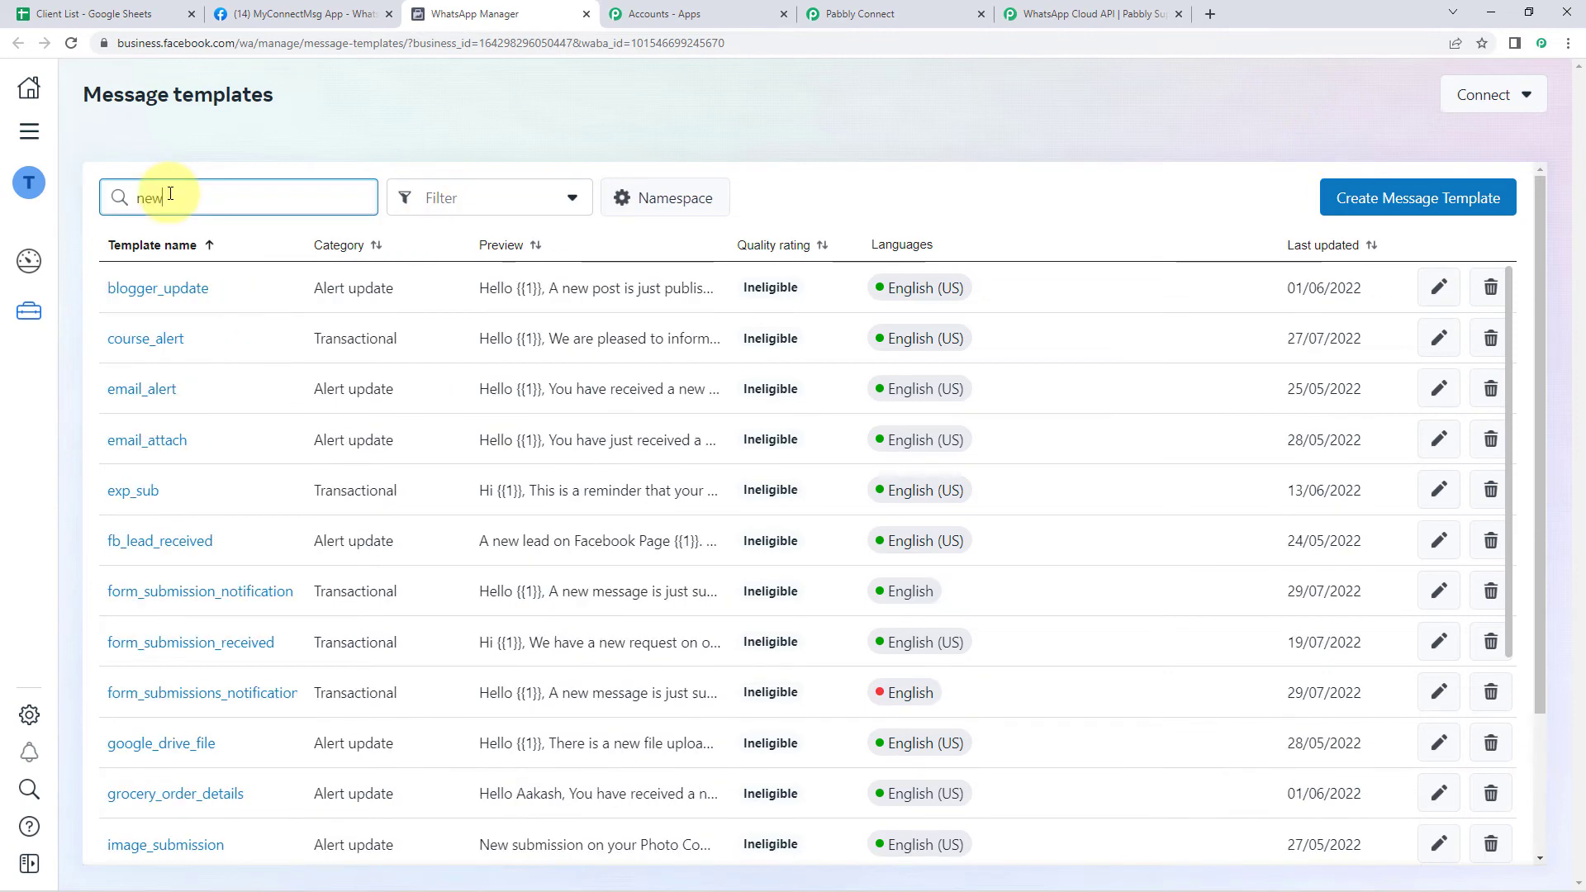
pyautogui.write('l')
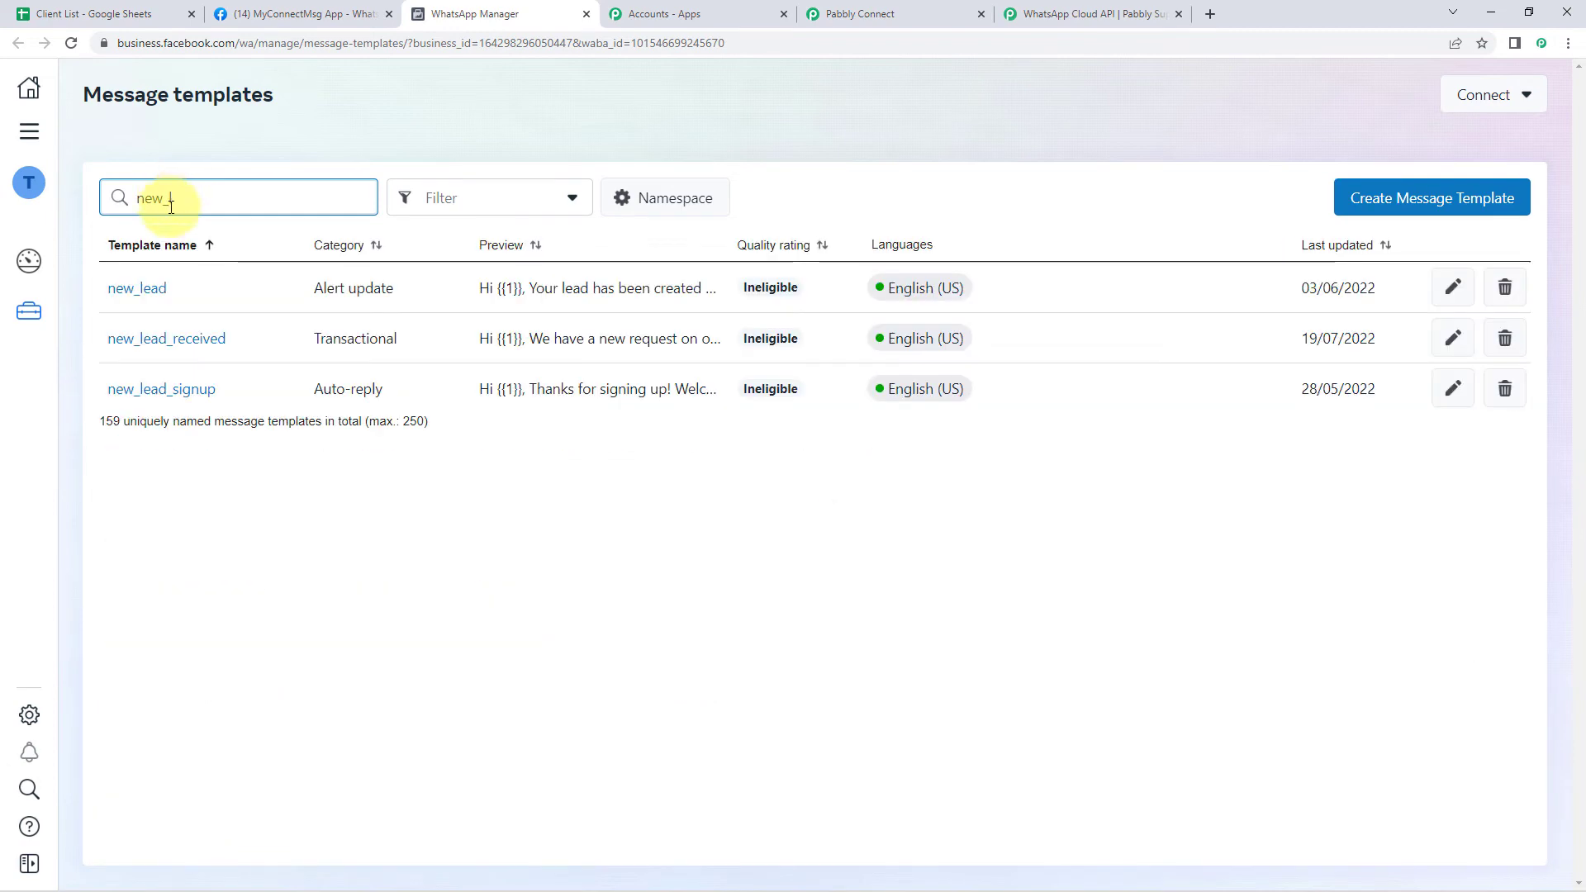
pyautogui.click(185, 393)
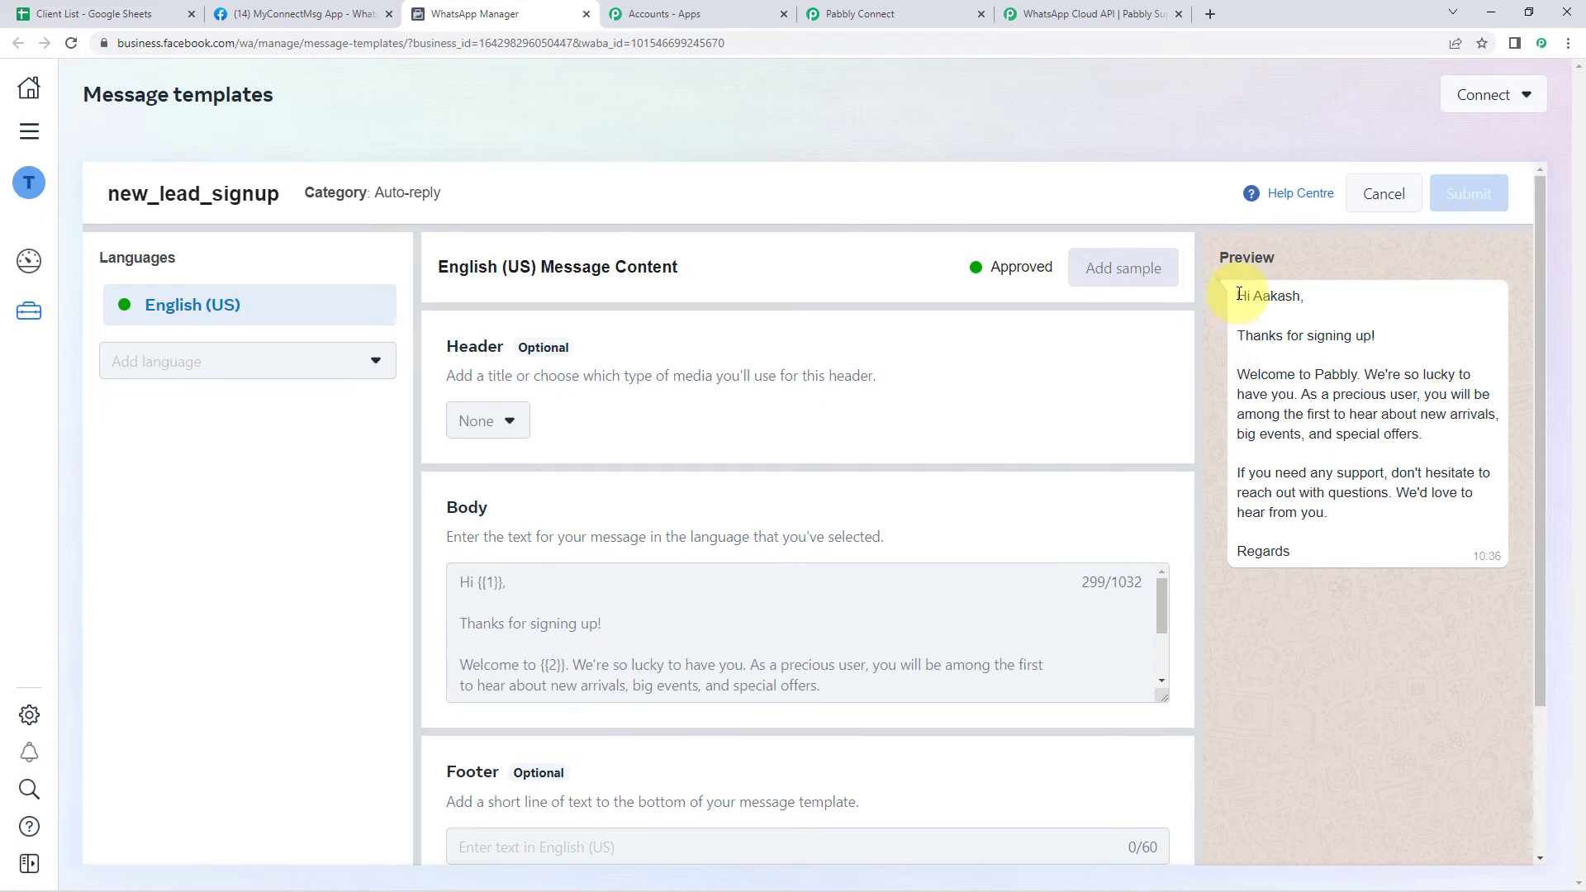
# Compare the body with the preview, locating the sample first name that fills {{1}}
pyautogui.moveTo(1237, 294); pyautogui.dragTo(1307, 571)
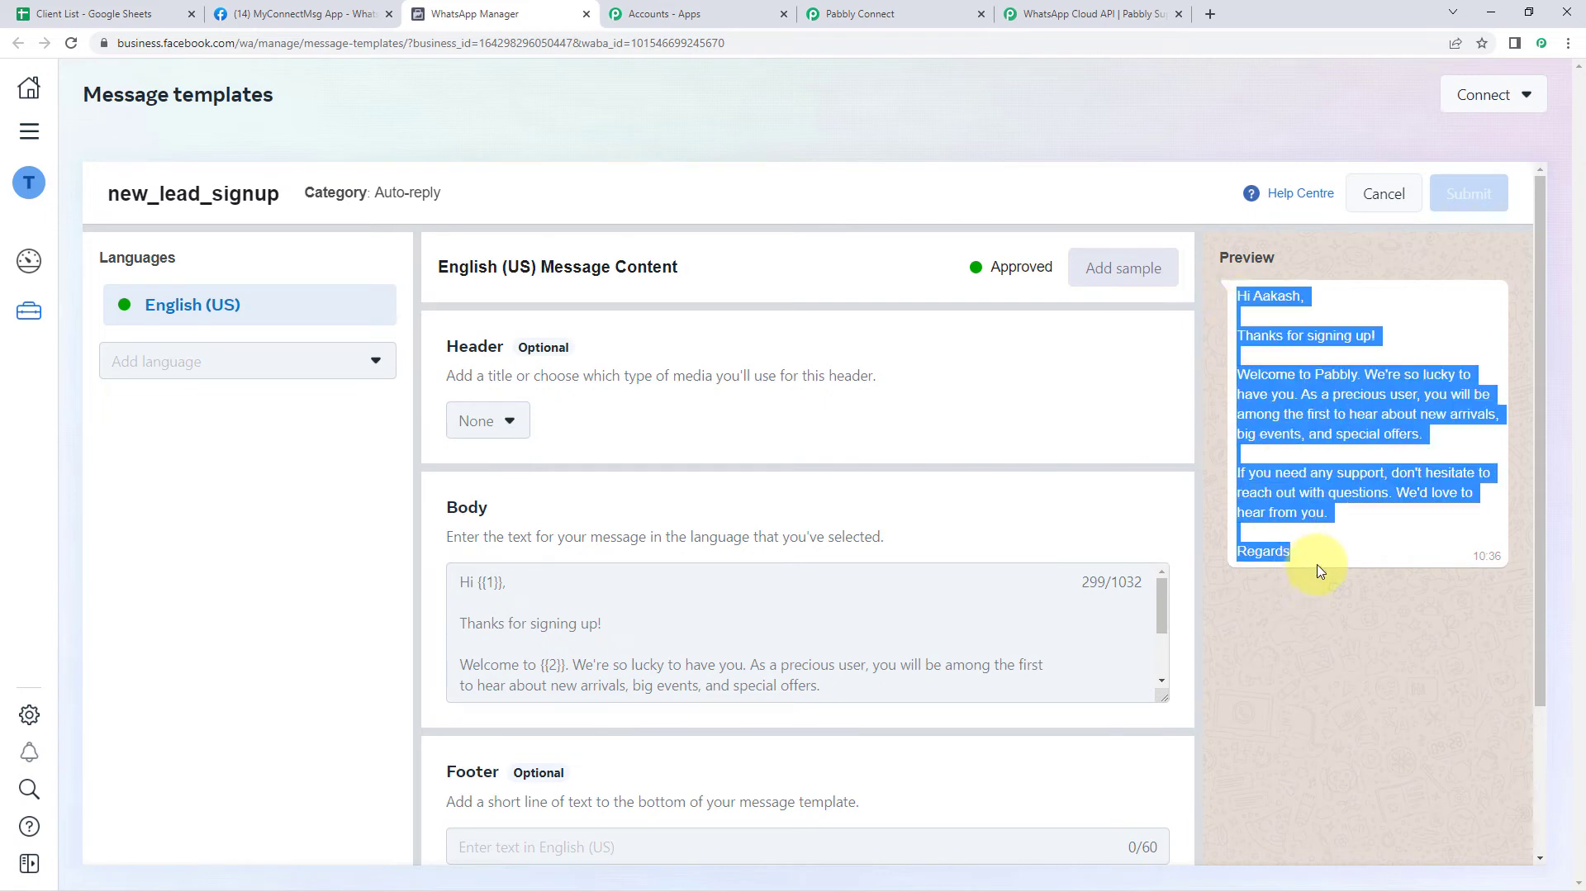
pyautogui.click(1317, 563)
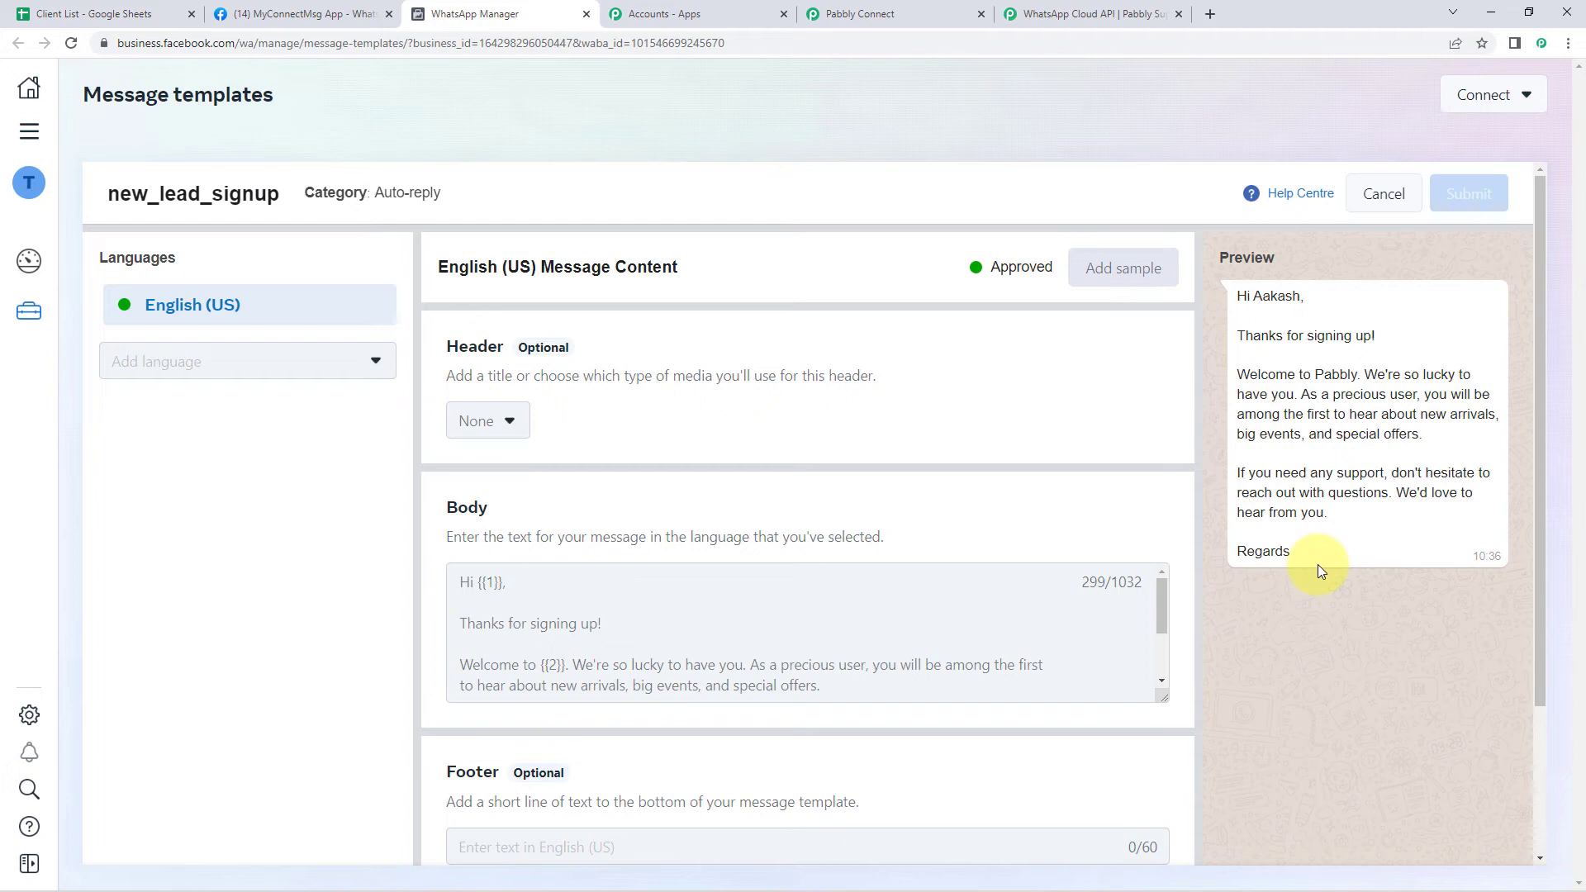
pyautogui.scroll(-2, 657, 616)
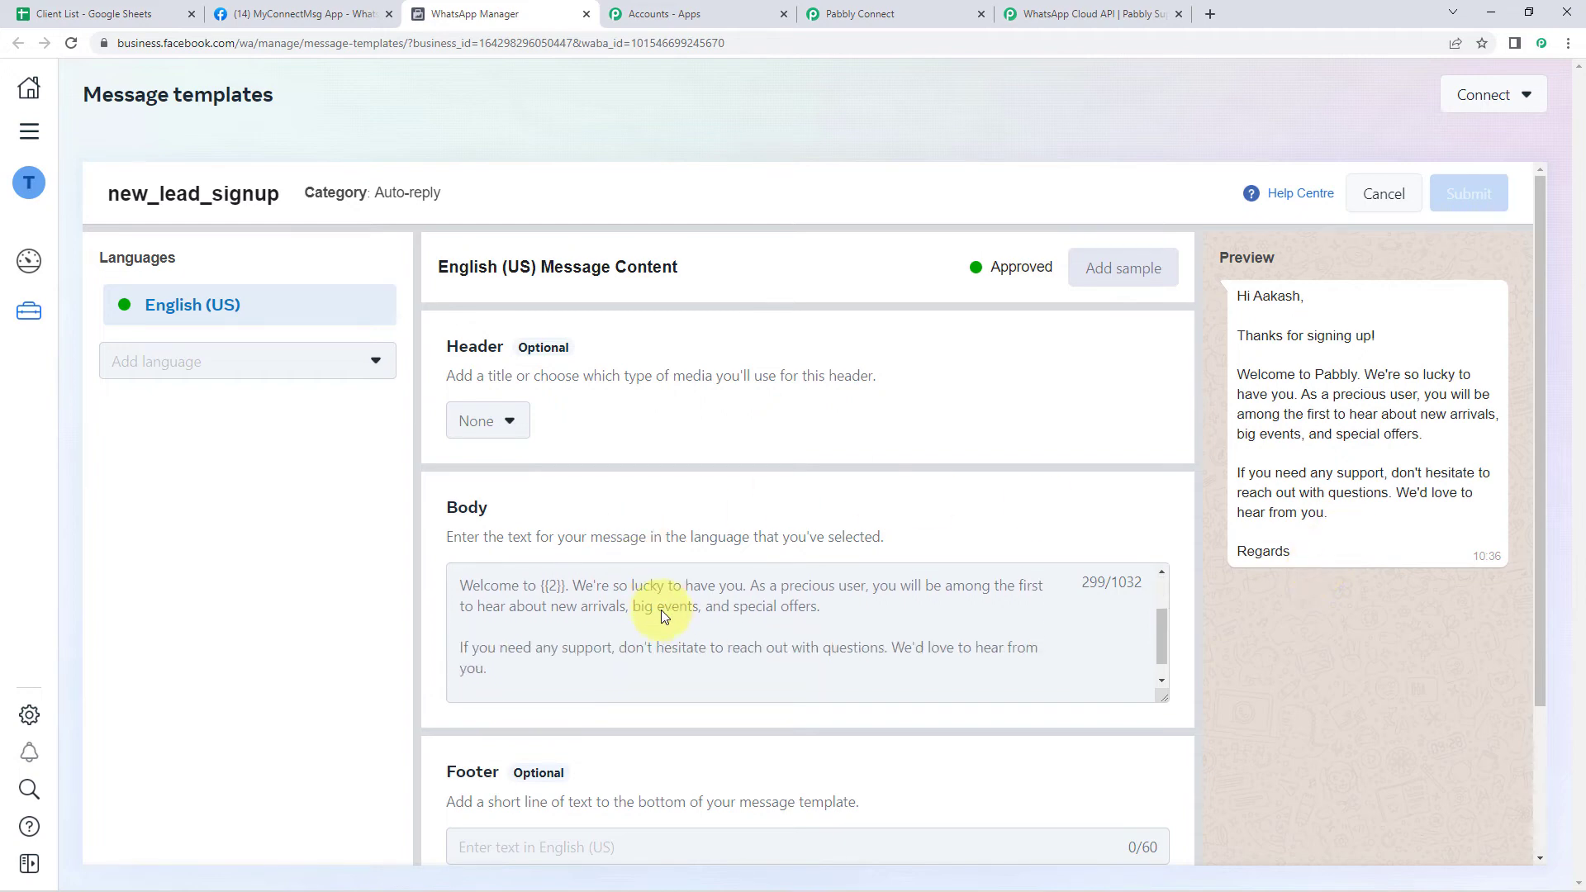
pyautogui.scroll(2, 670, 612)
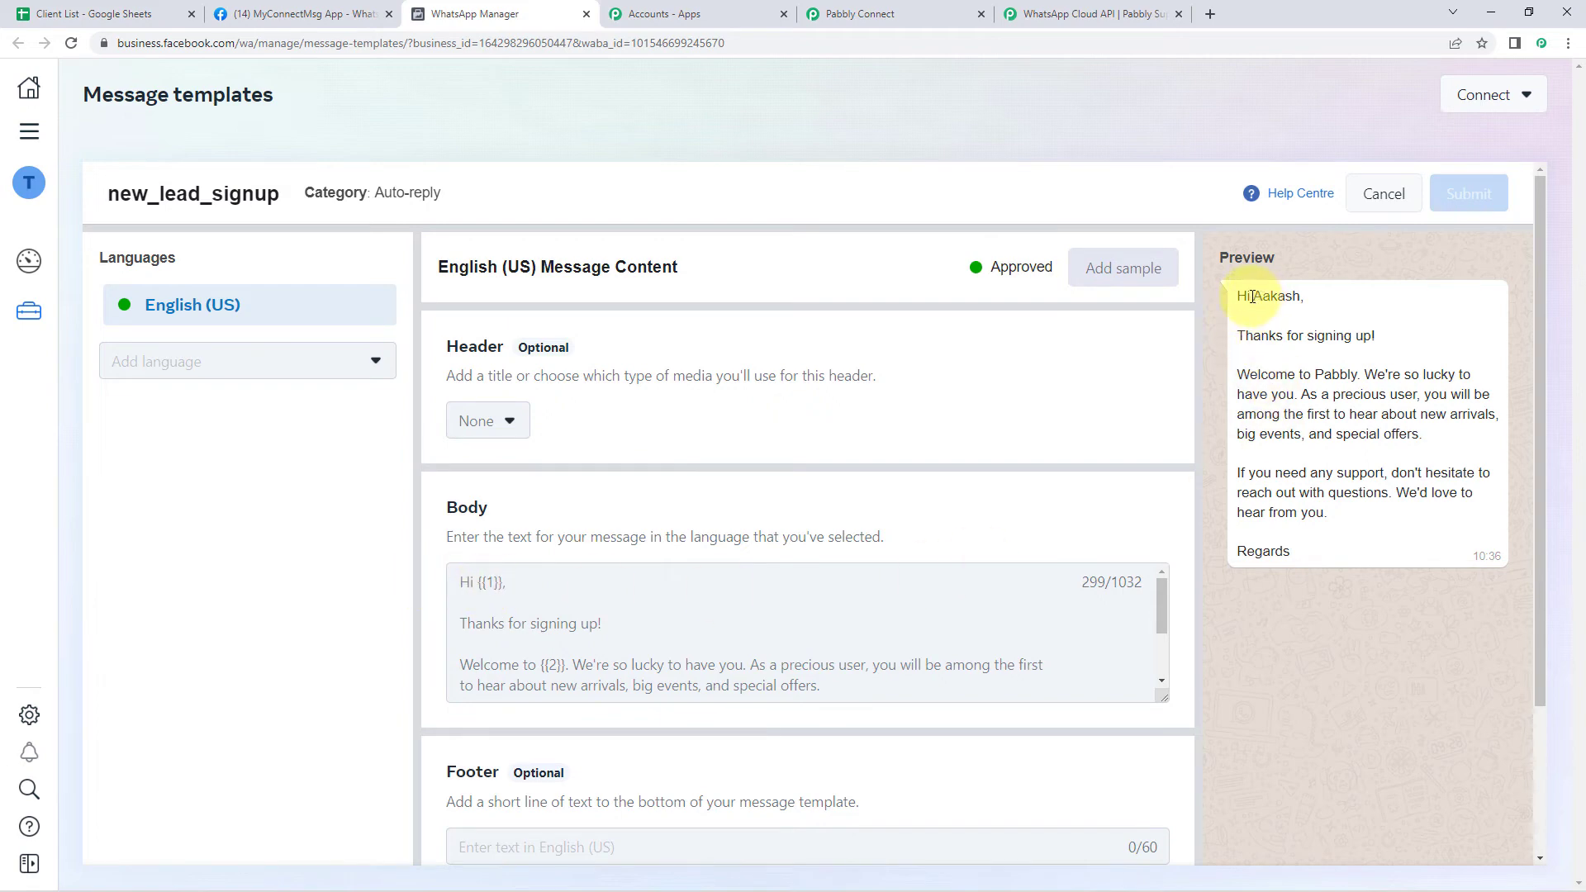
pyautogui.moveTo(1253, 296); pyautogui.dragTo(1316, 283)
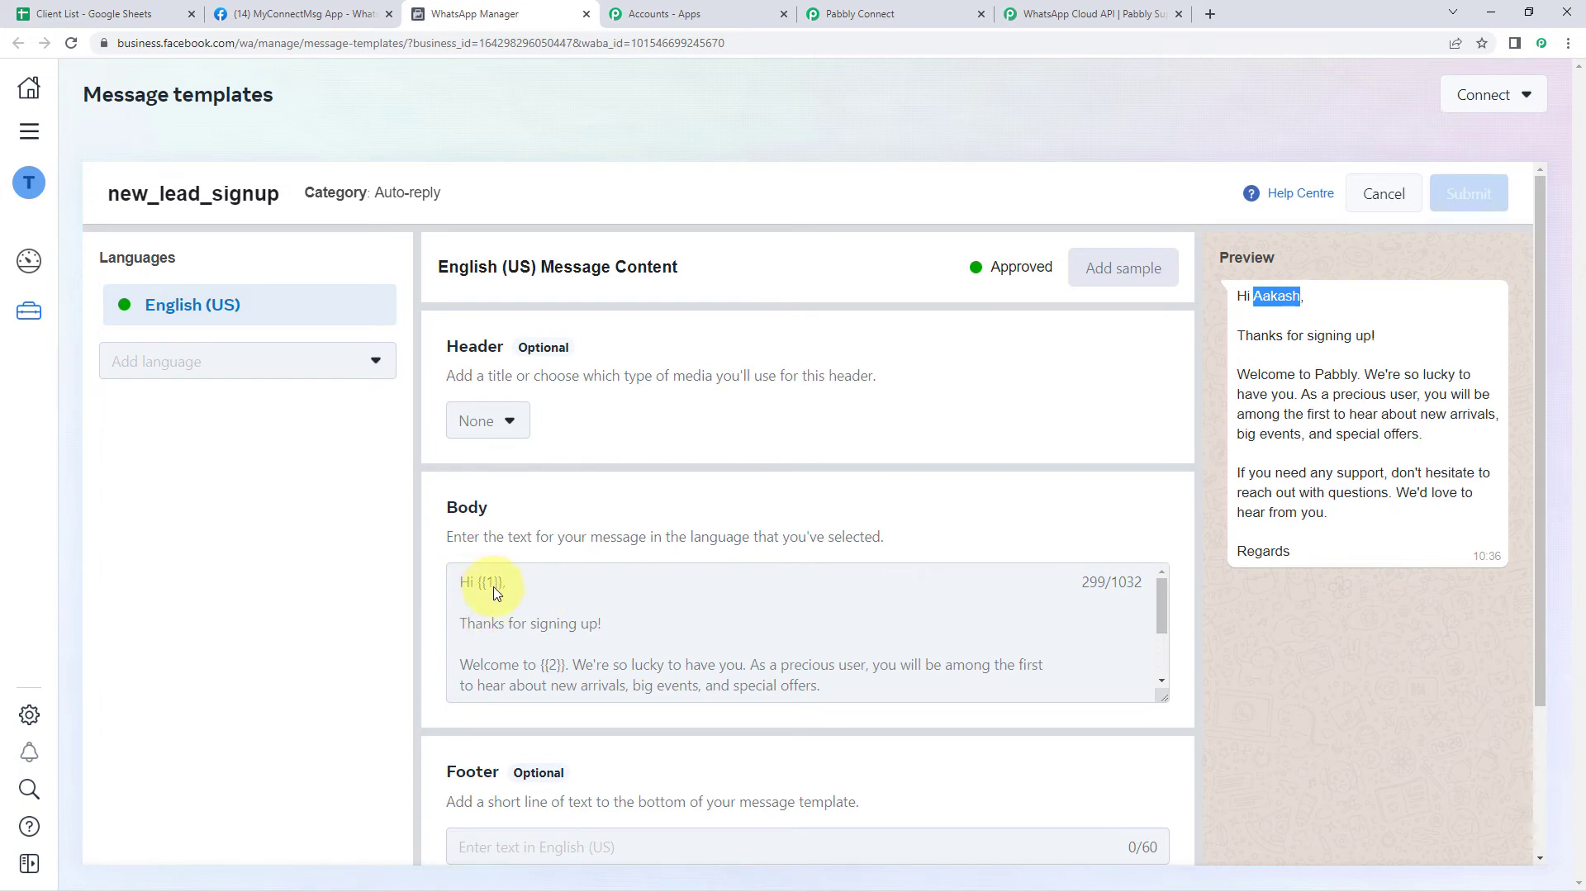
# Match the body's {{2}} placeholder to 'Pabbly' in the preview, then go back to Pabbly Connect
pyautogui.scroll(-1, 509, 604)
pyautogui.scroll(1, 479, 624)
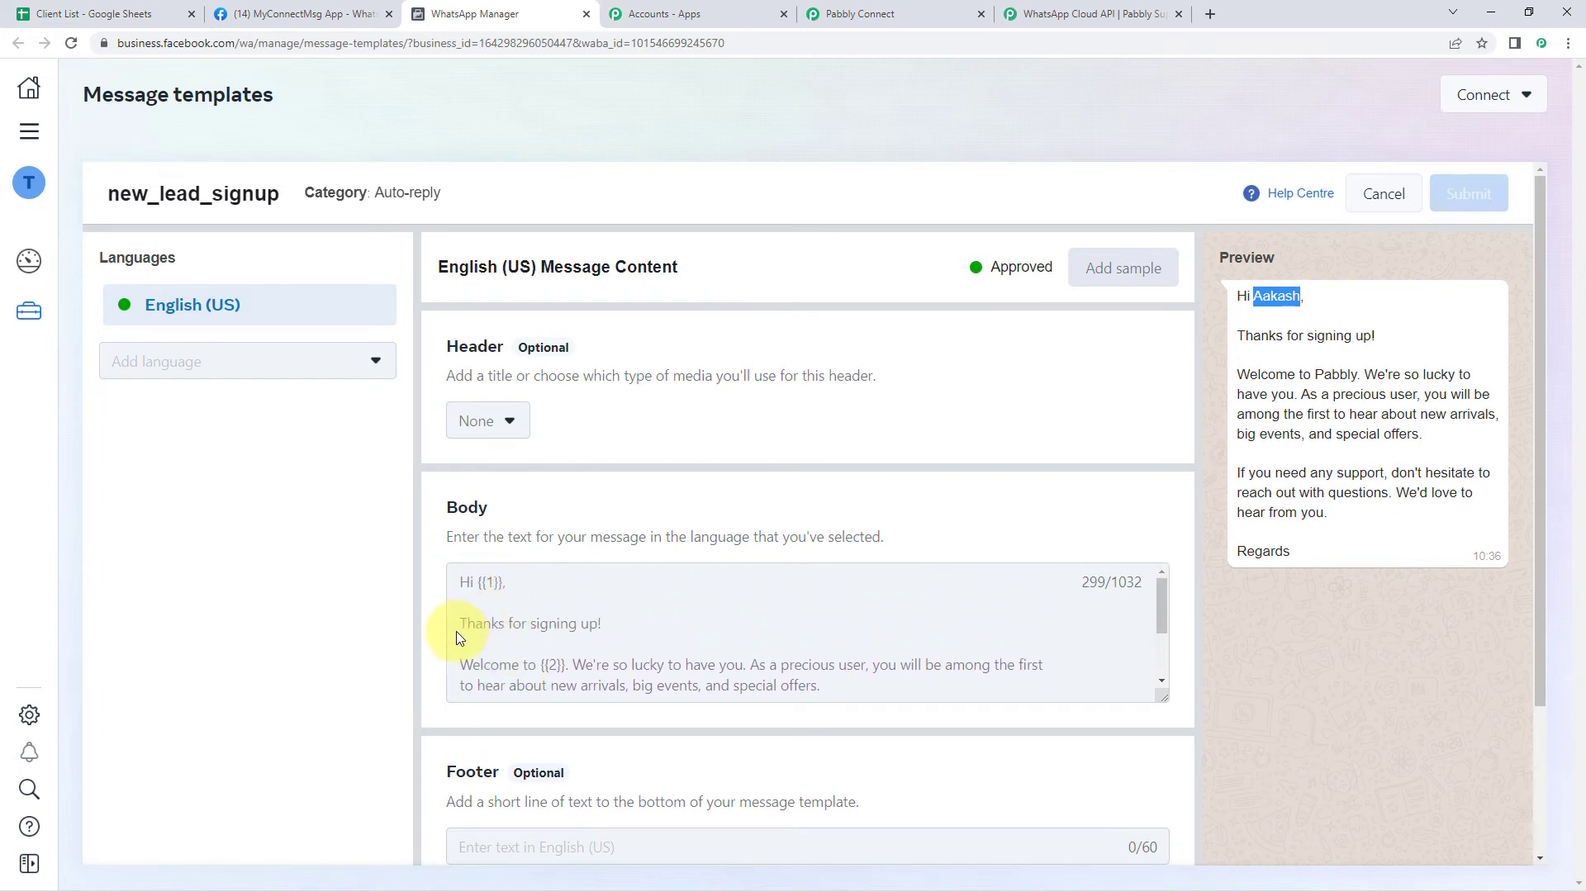
pyautogui.scroll(-2, 613, 627)
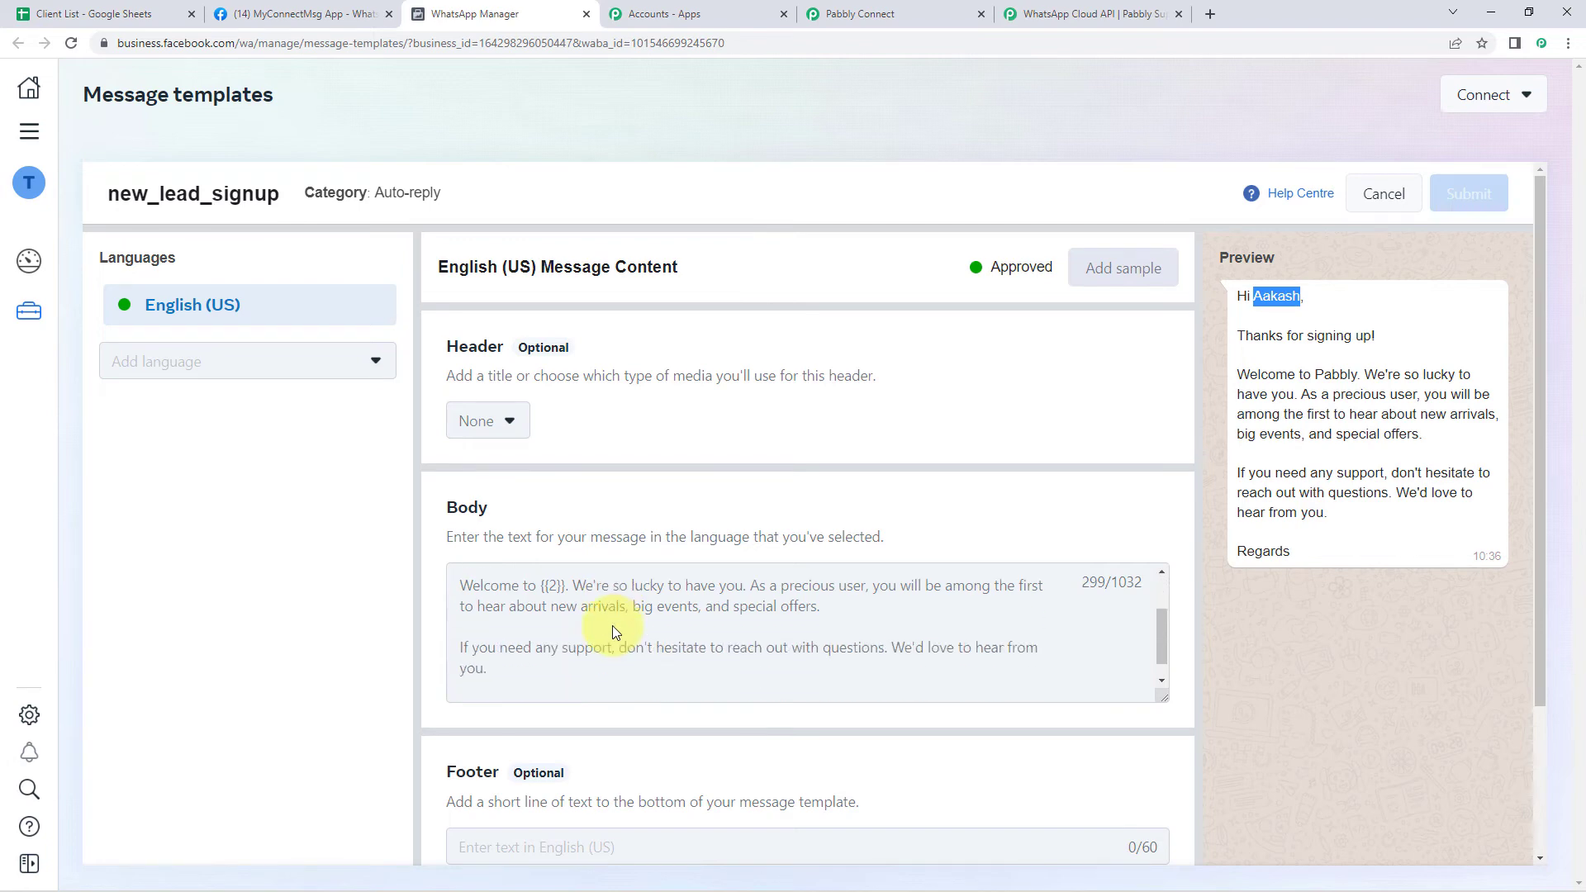
pyautogui.click(555, 586)
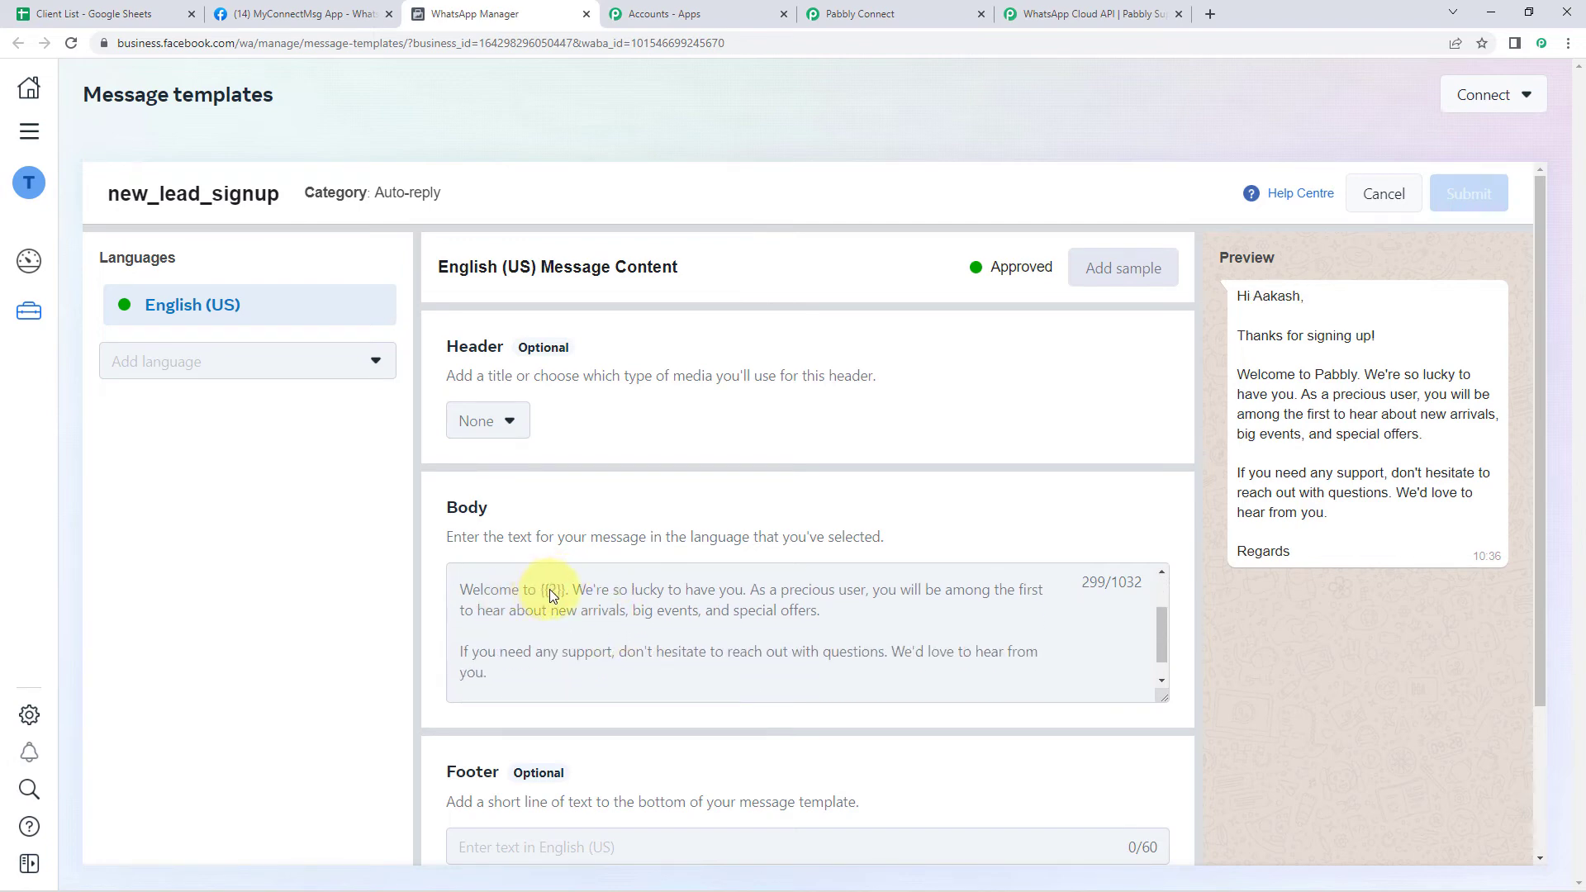
pyautogui.moveTo(546, 590); pyautogui.dragTo(560, 593)
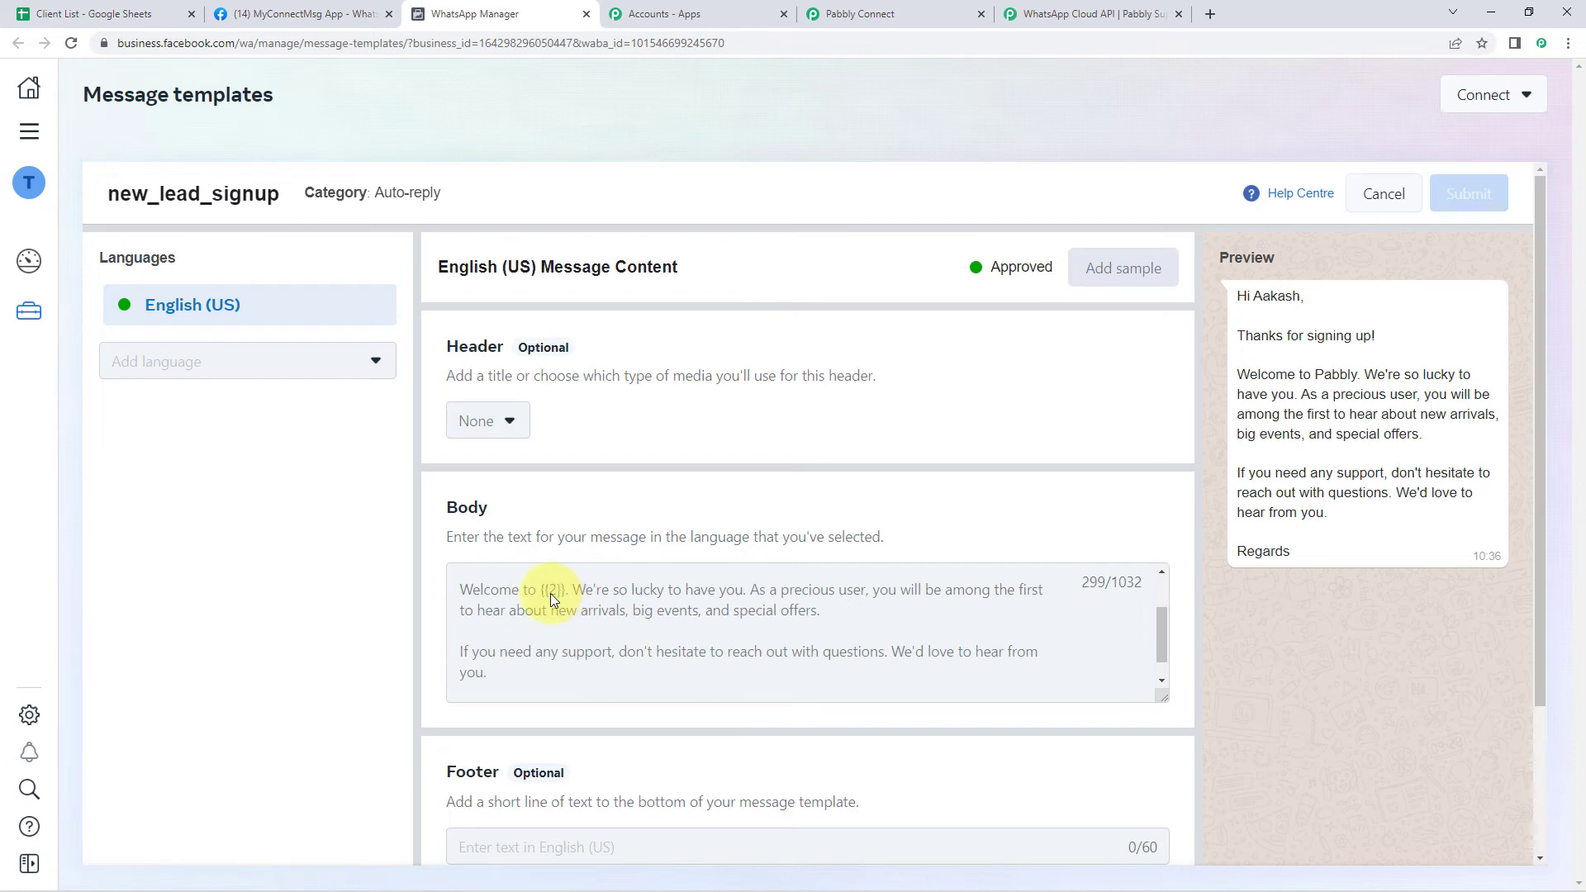
pyautogui.doubleClick(1318, 376)
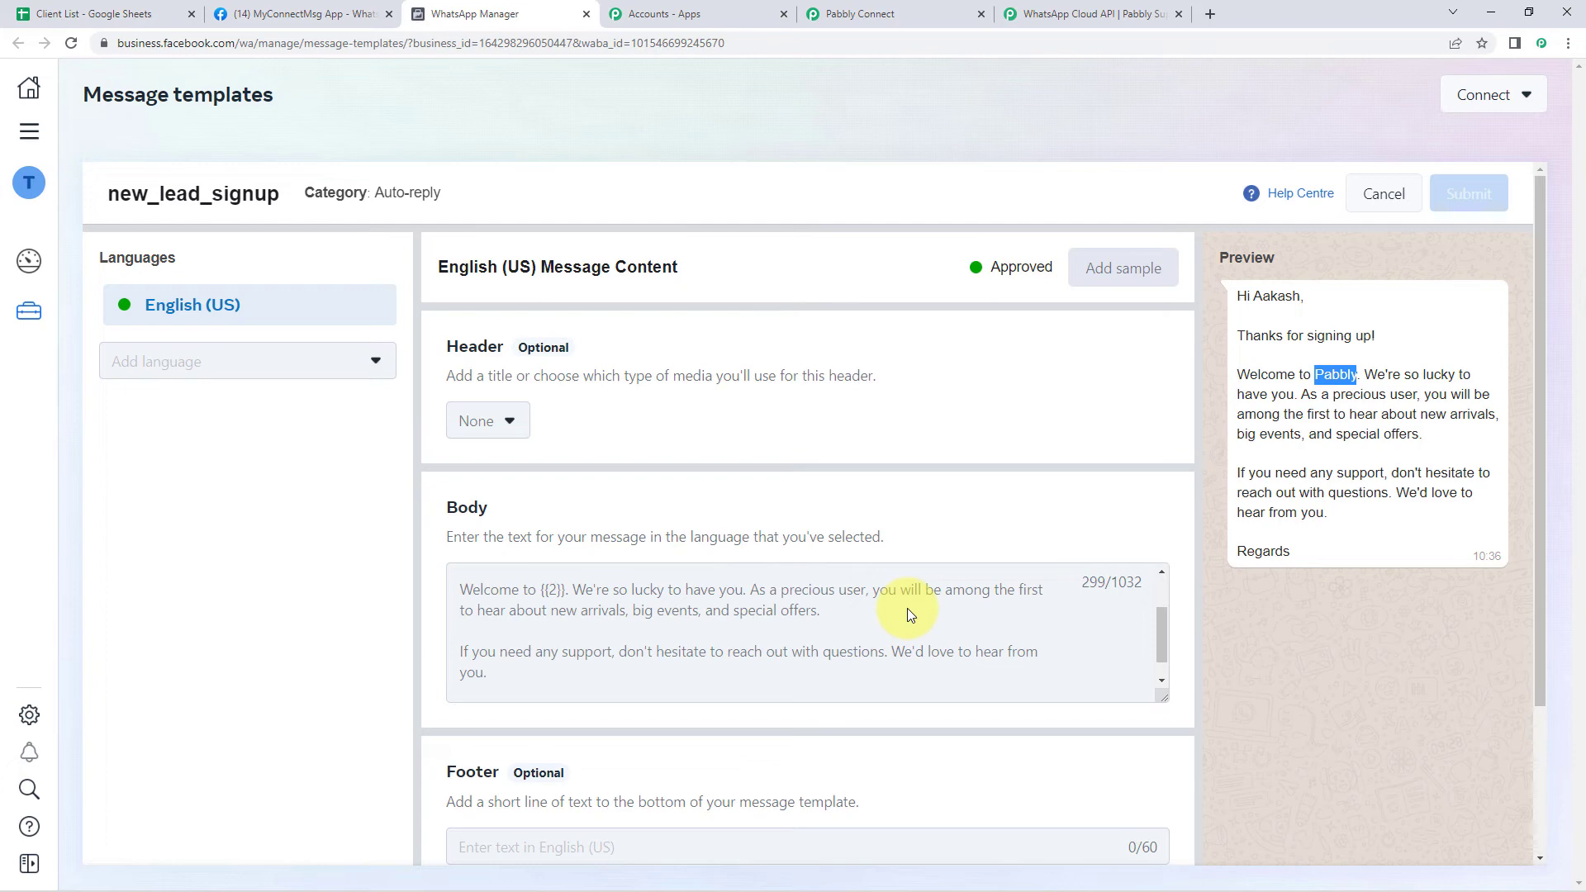
pyautogui.scroll(-1, 896, 616)
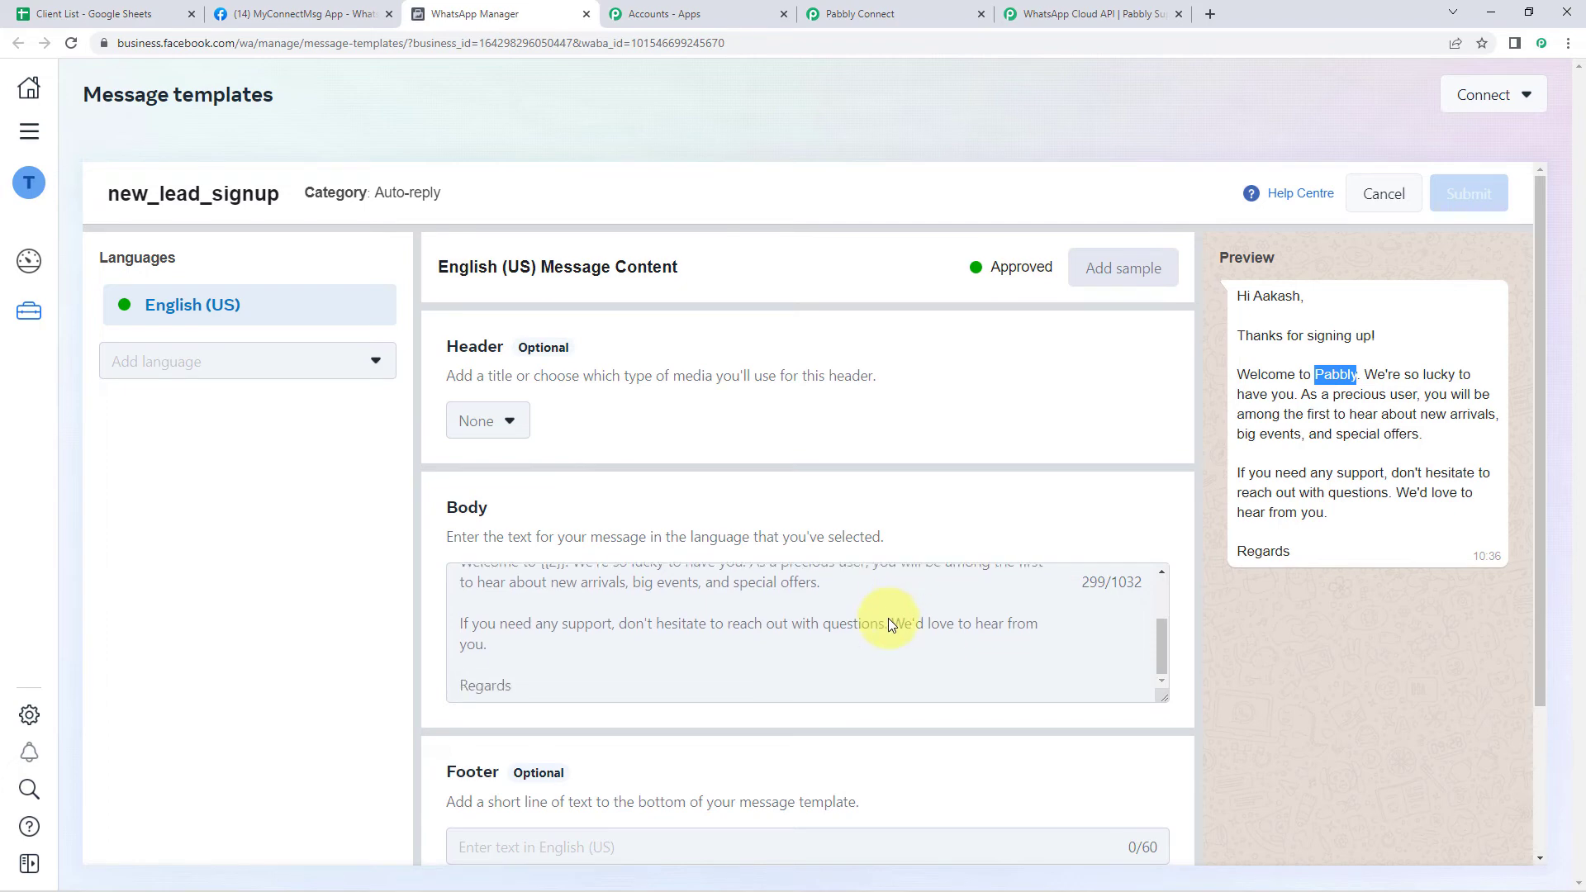
pyautogui.scroll(2, 889, 618)
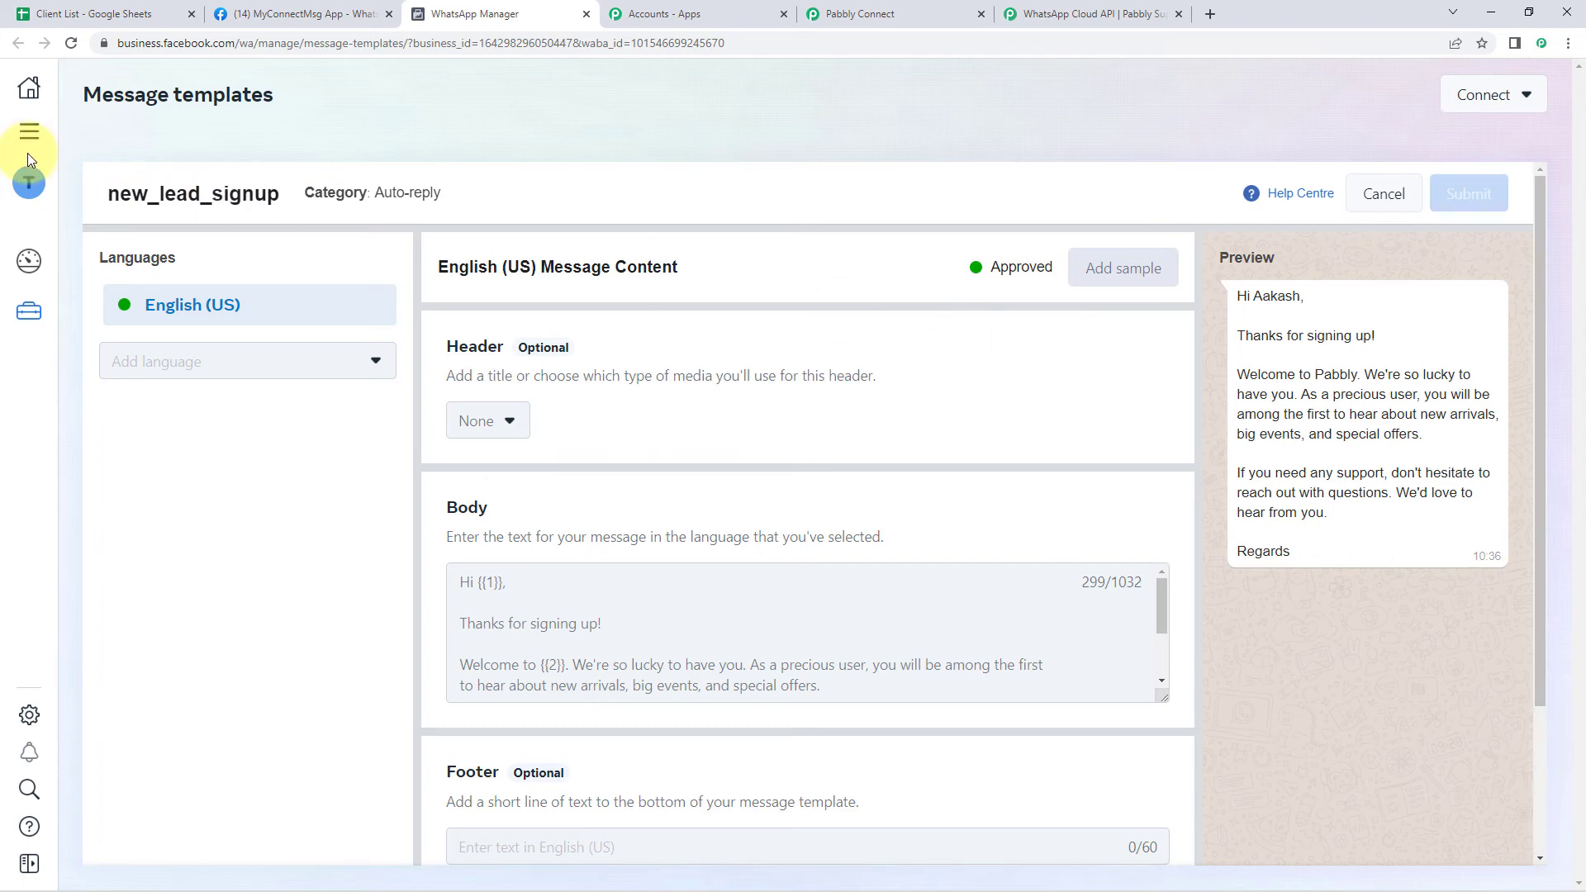
pyautogui.click(867, 13)
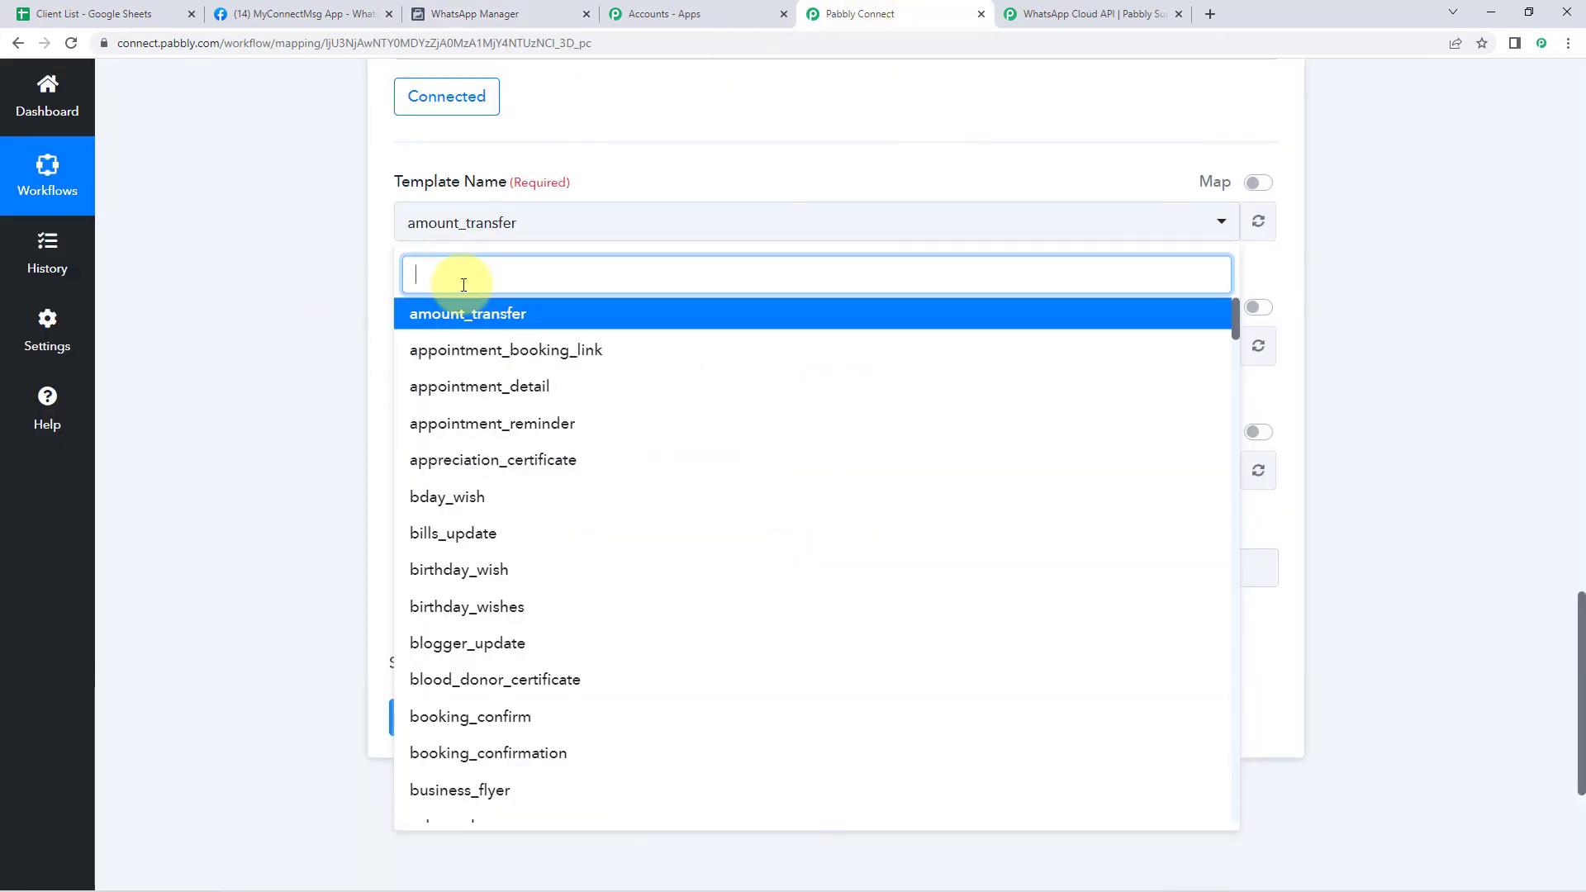
# Pick the new_lead_signup template so en_US and its template ID auto-fill
pyautogui.write('New ')
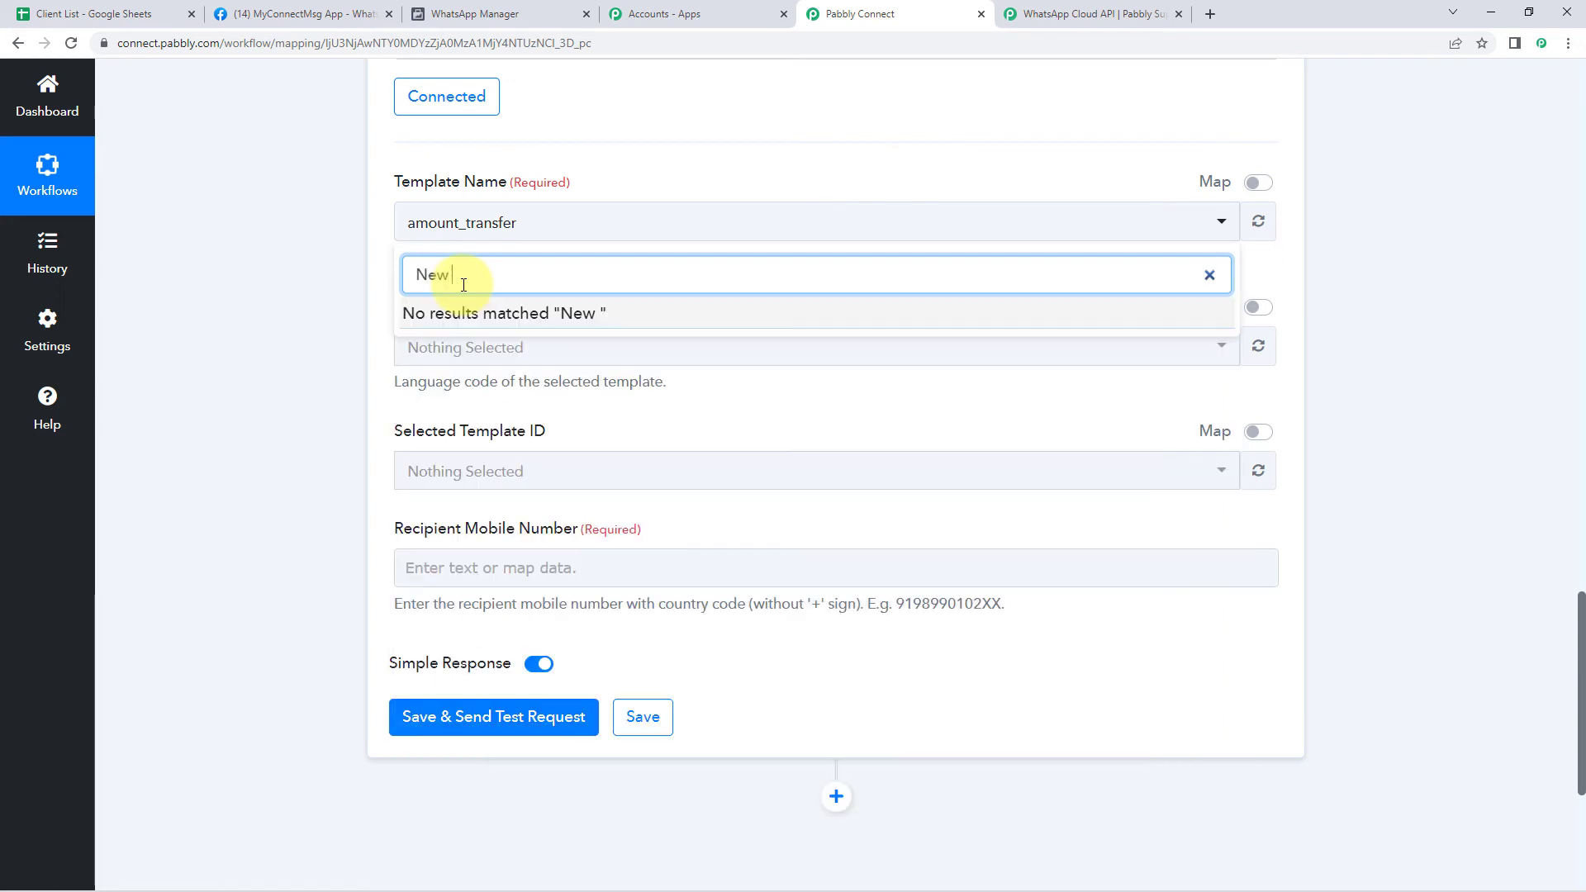
pyautogui.write('k')
pyautogui.press('BackSpace')
pyautogui.press('BackSpace')
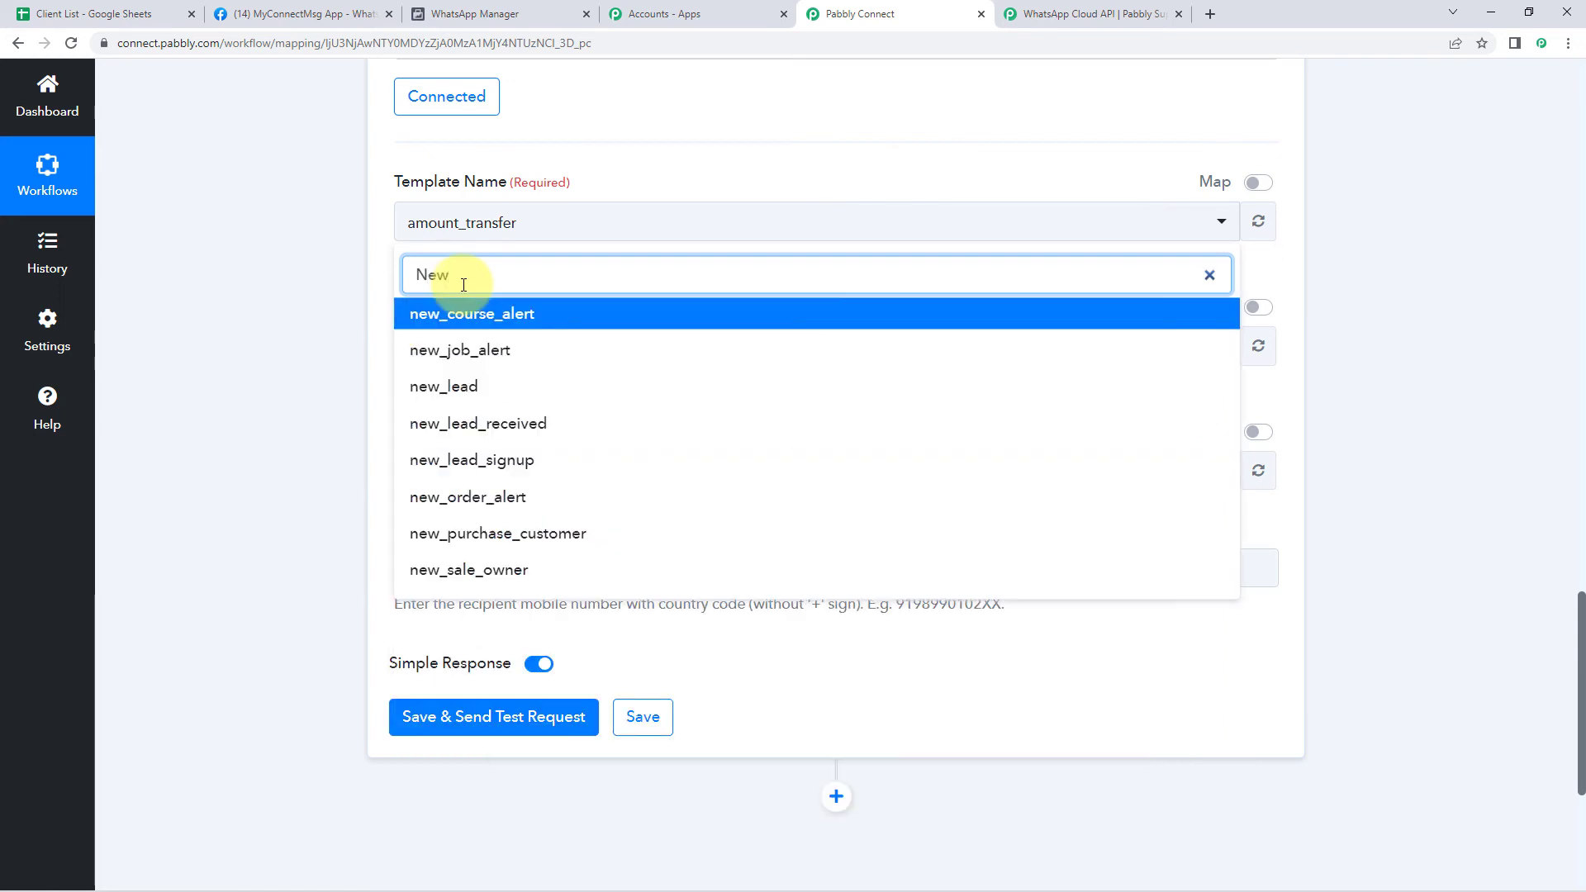
pyautogui.write('_le')
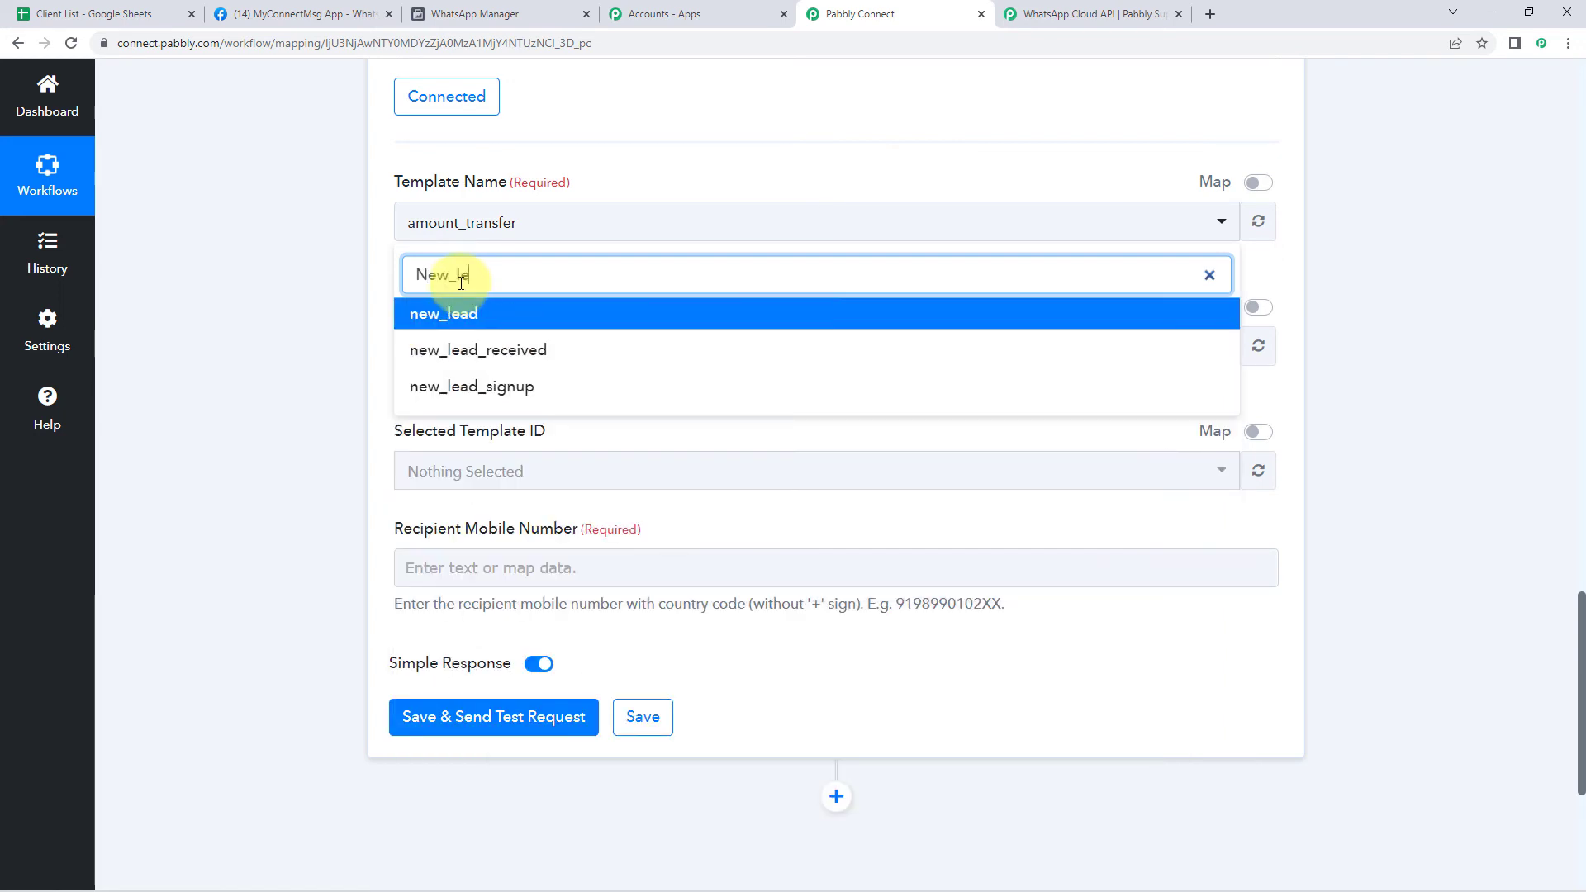
pyautogui.click(494, 387)
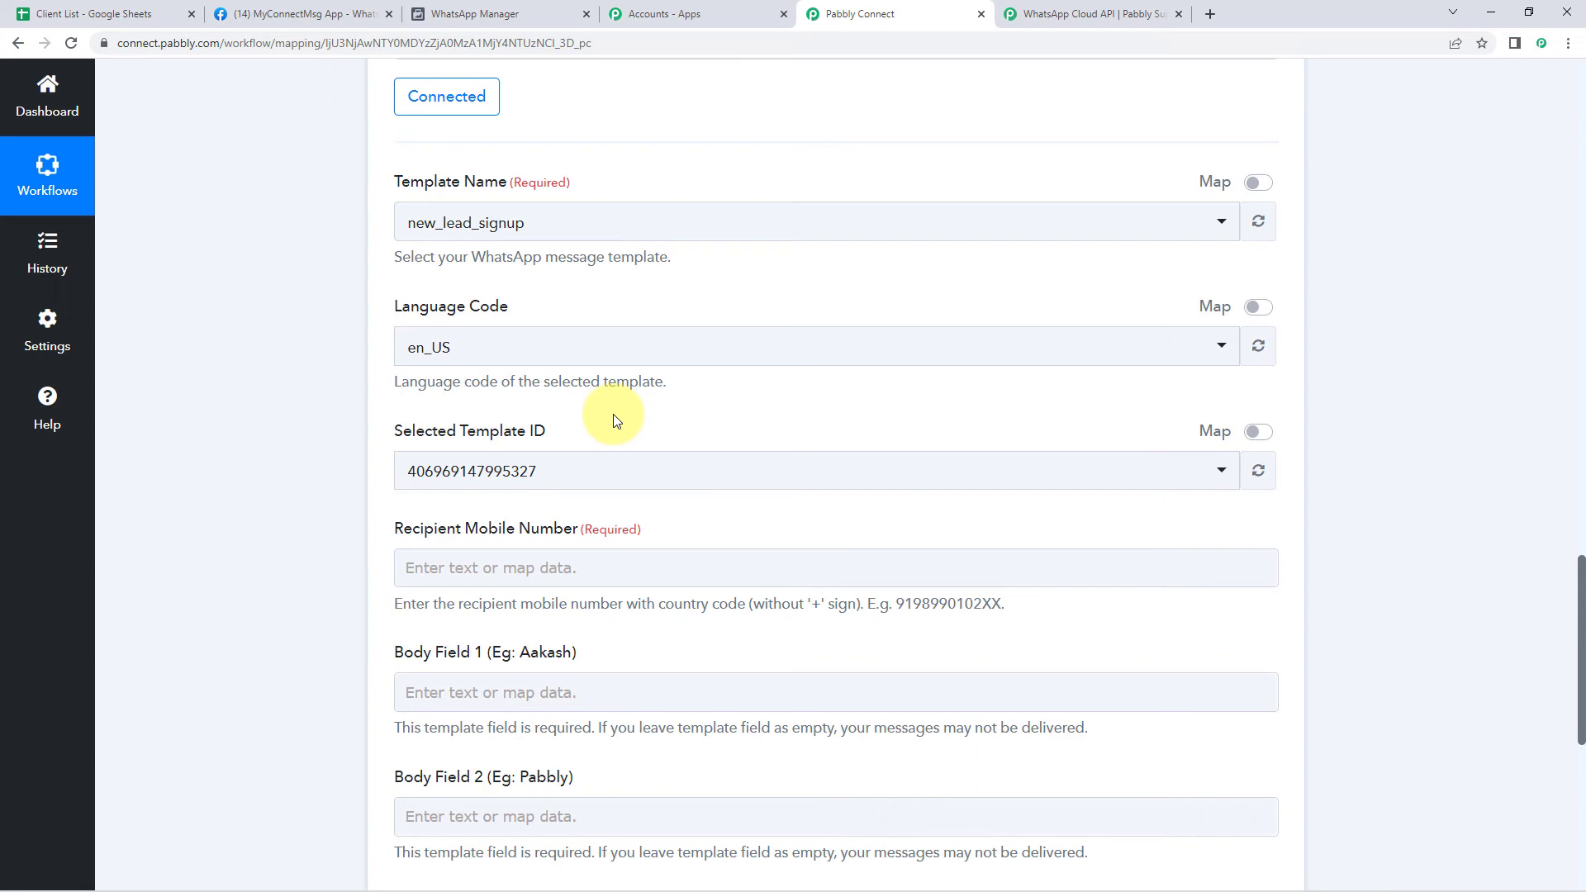
pyautogui.scroll(-3, 614, 422)
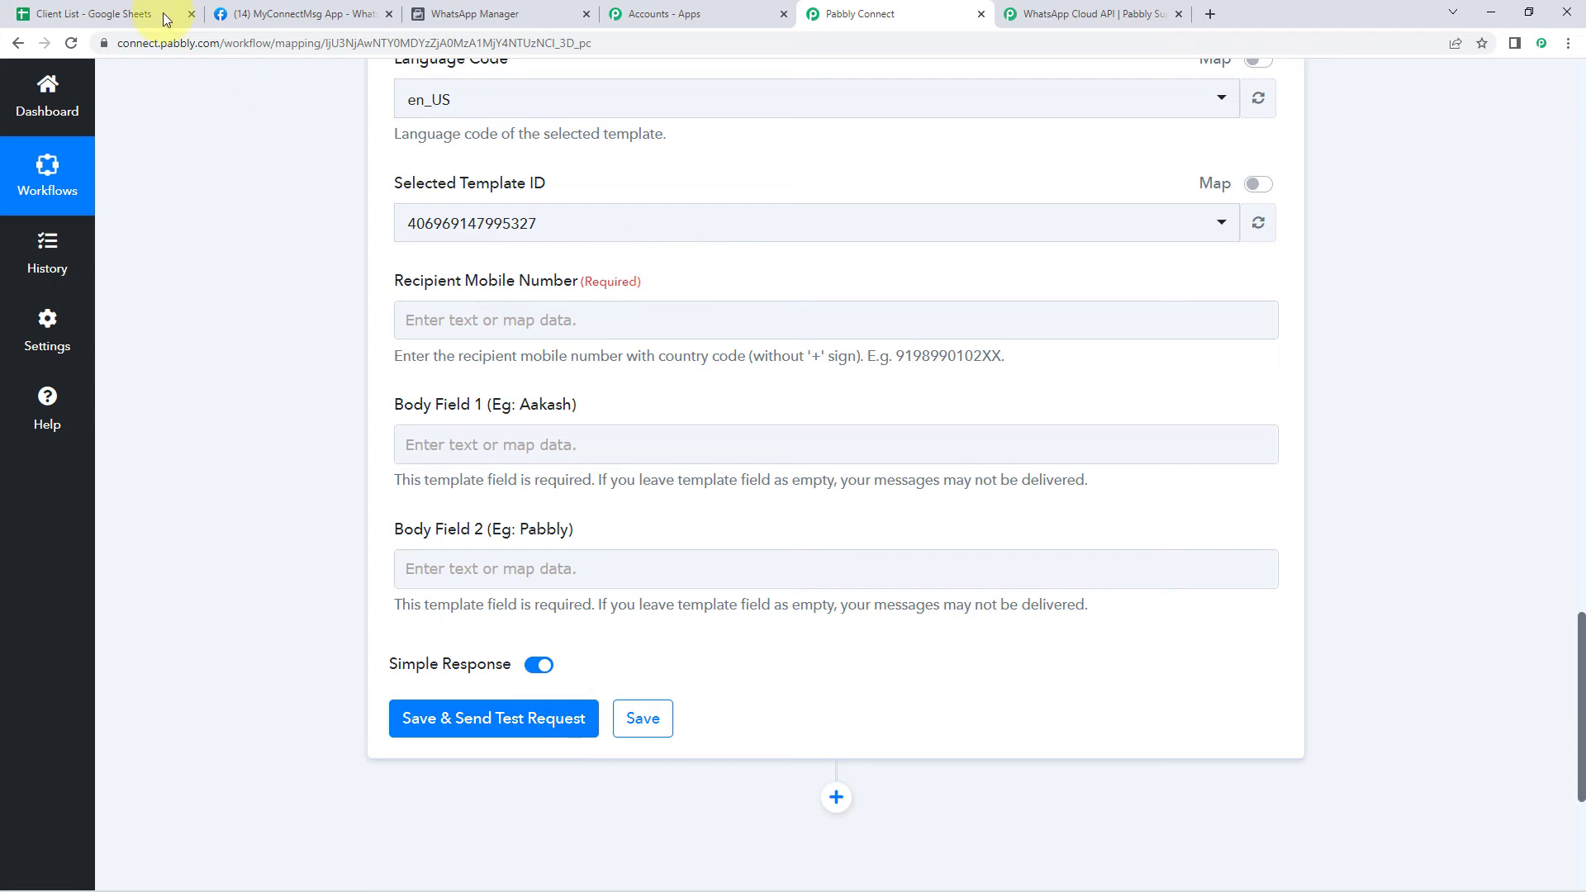
# Compare the Client List sheet's columns with the sample mobile number in the form
pyautogui.click(106, 13)
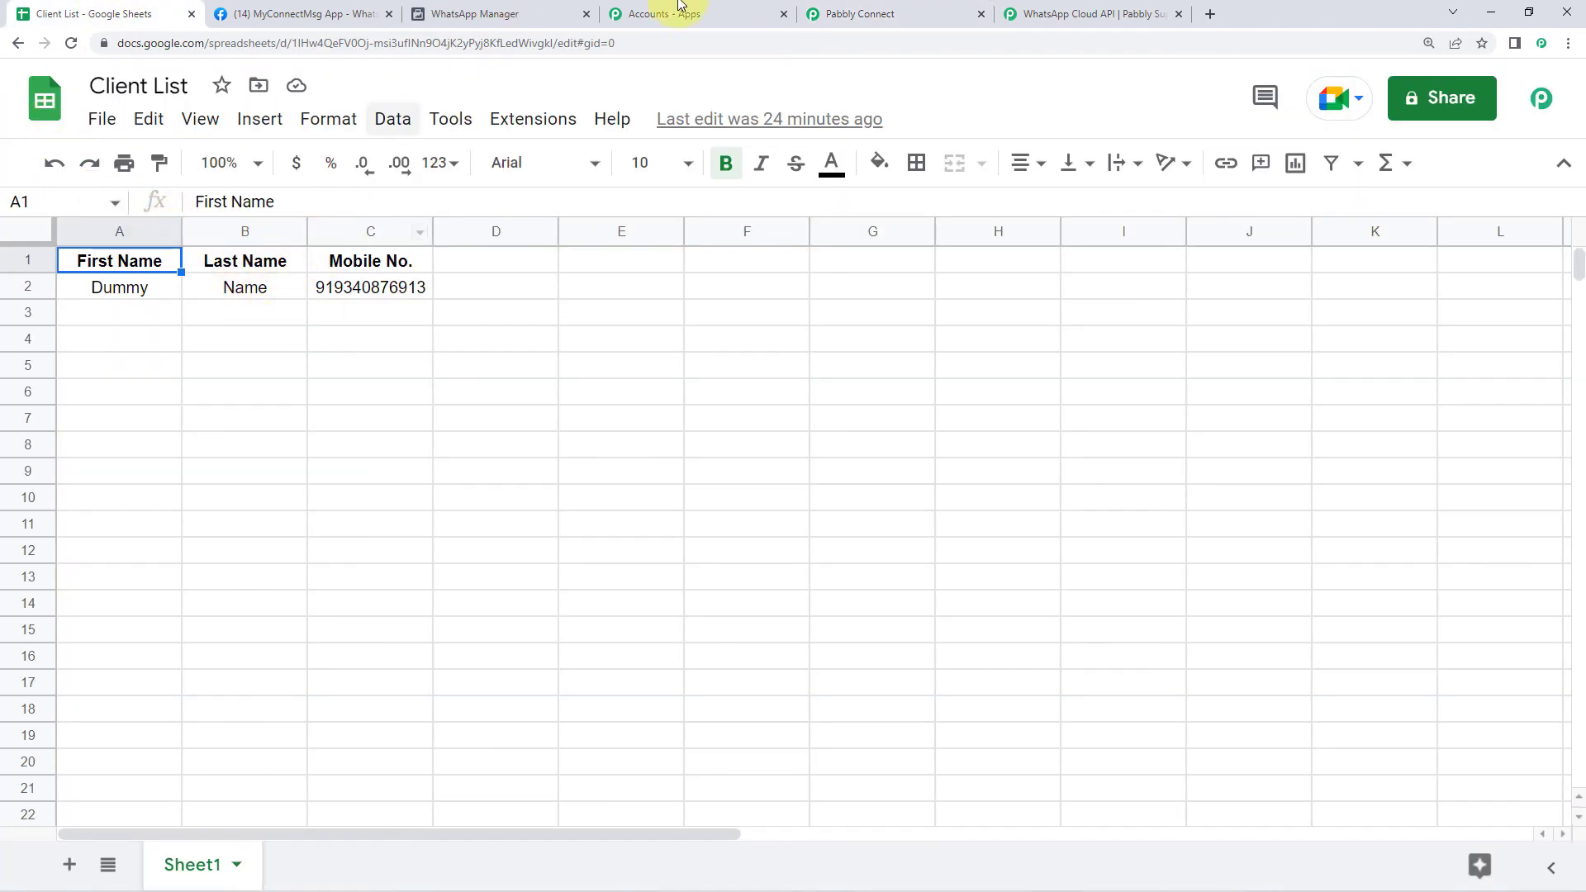
pyautogui.click(902, 14)
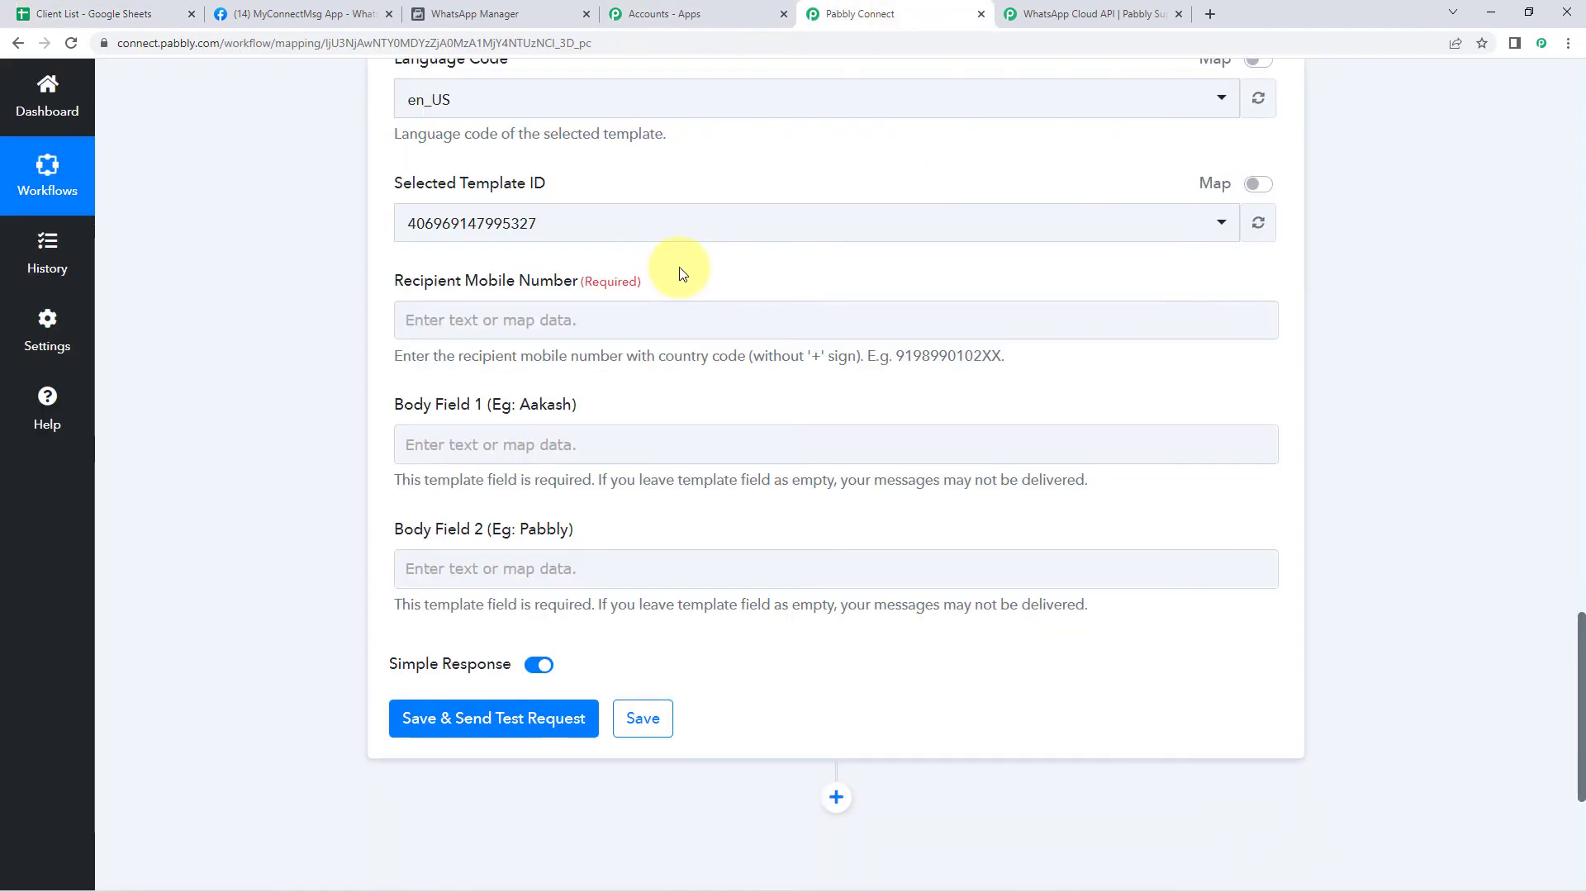
pyautogui.scroll(15, 682, 273)
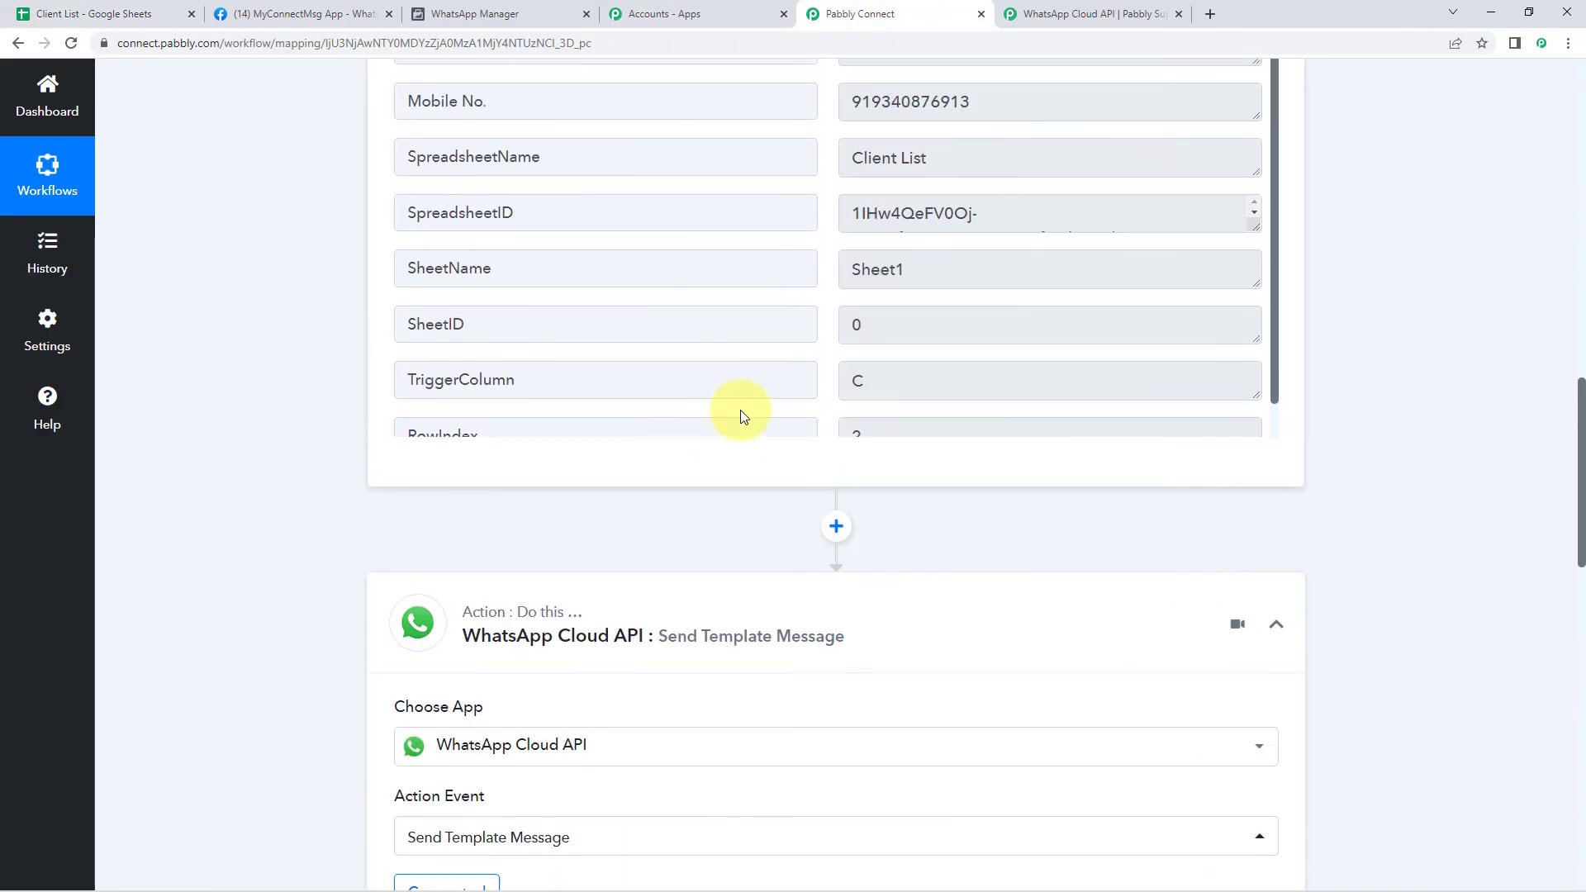
pyautogui.scroll(4, 740, 410)
pyautogui.doubleClick(905, 461)
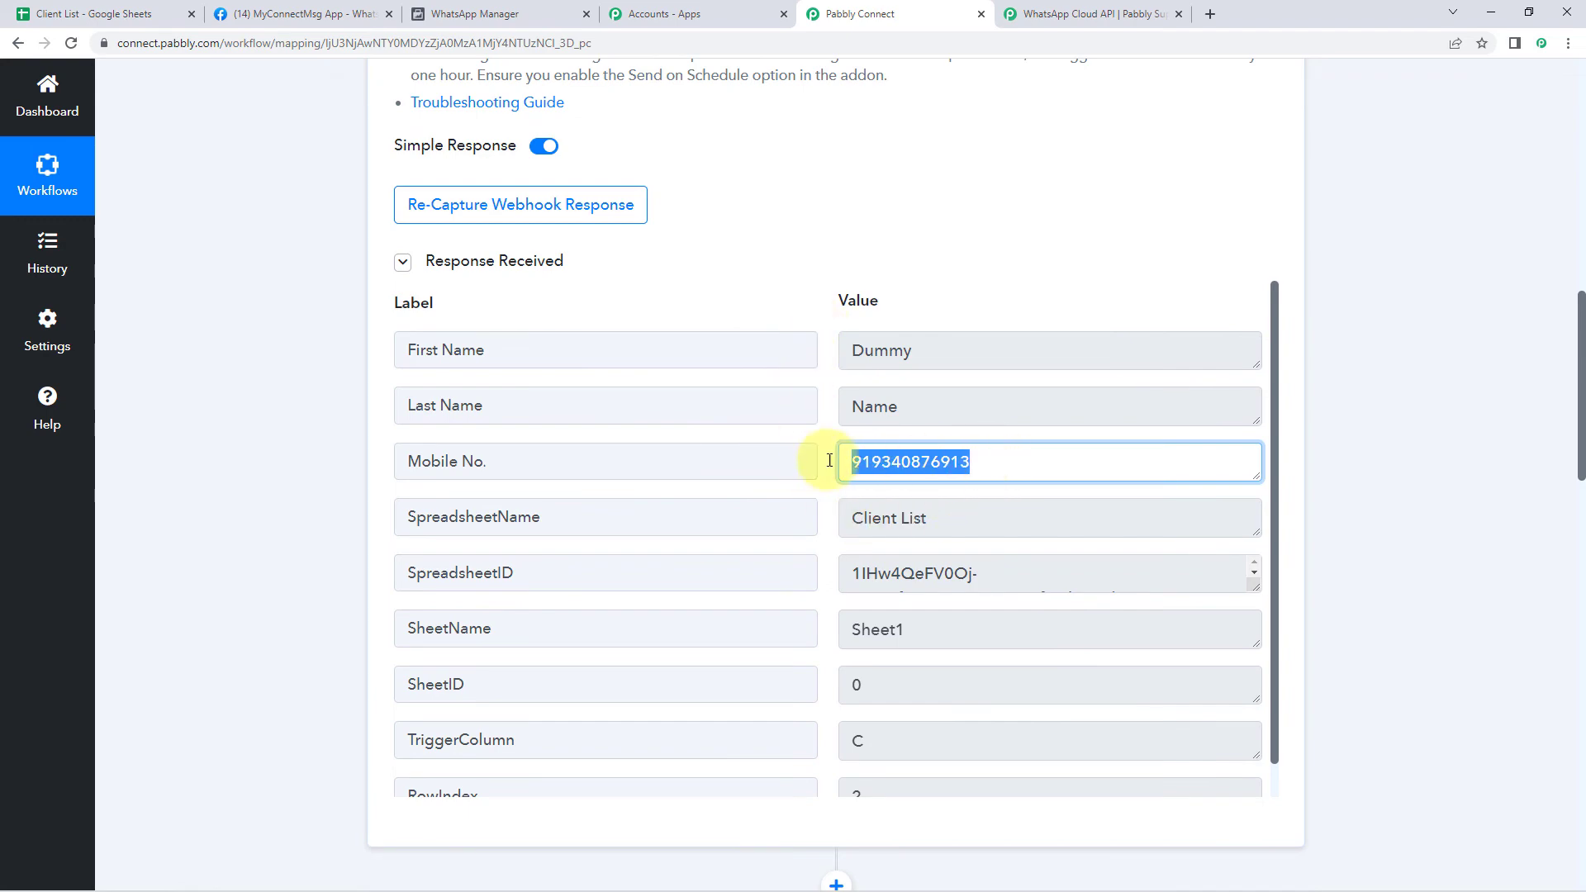
pyautogui.click(300, 447)
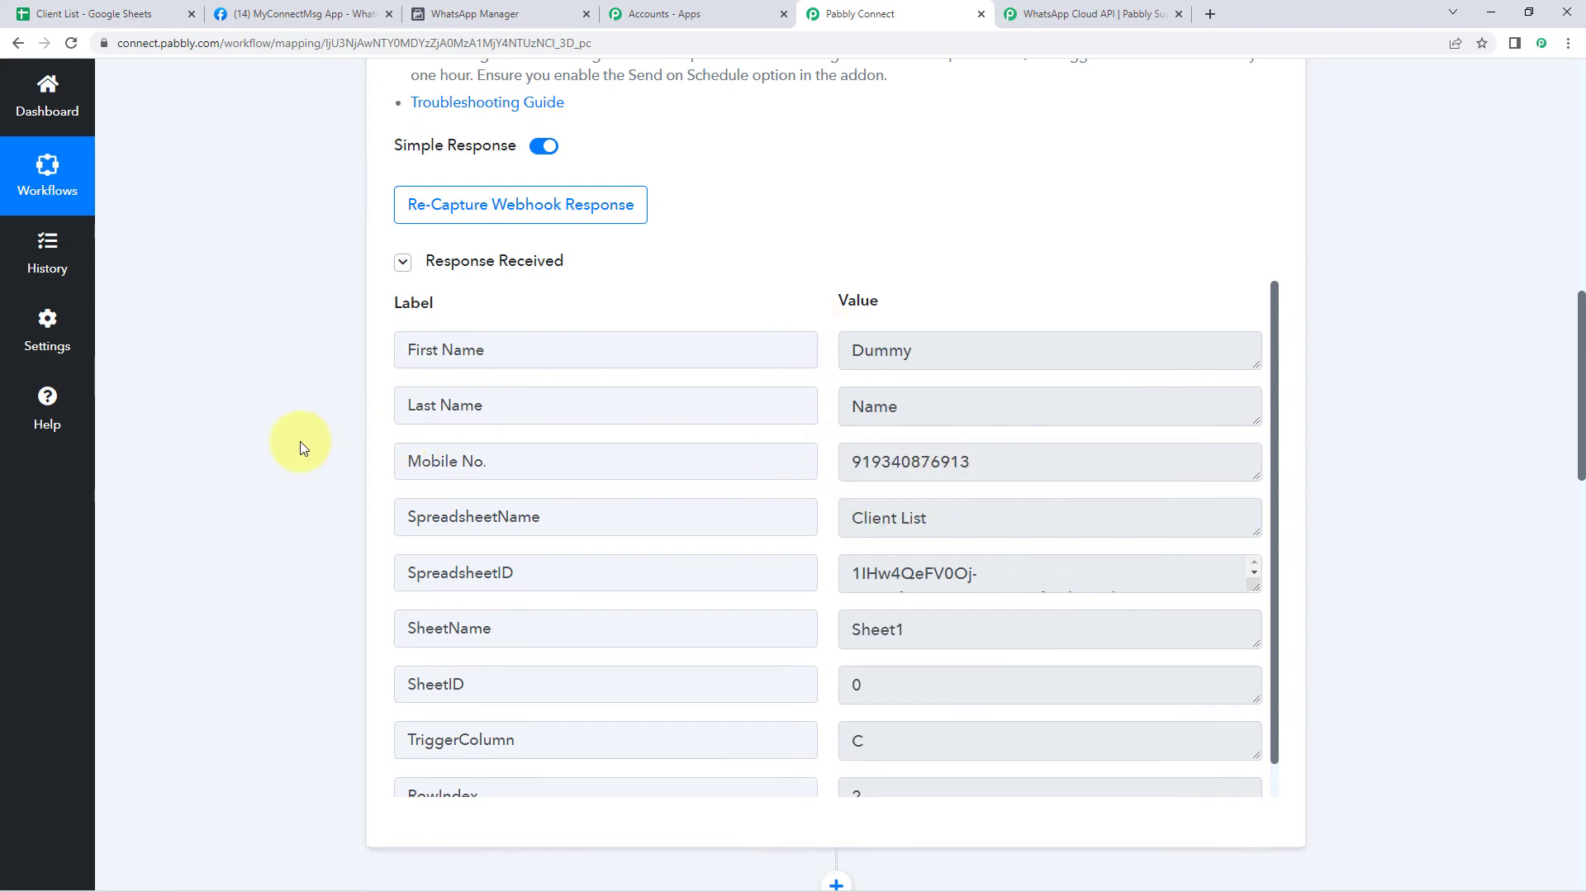
pyautogui.scroll(-20, 300, 442)
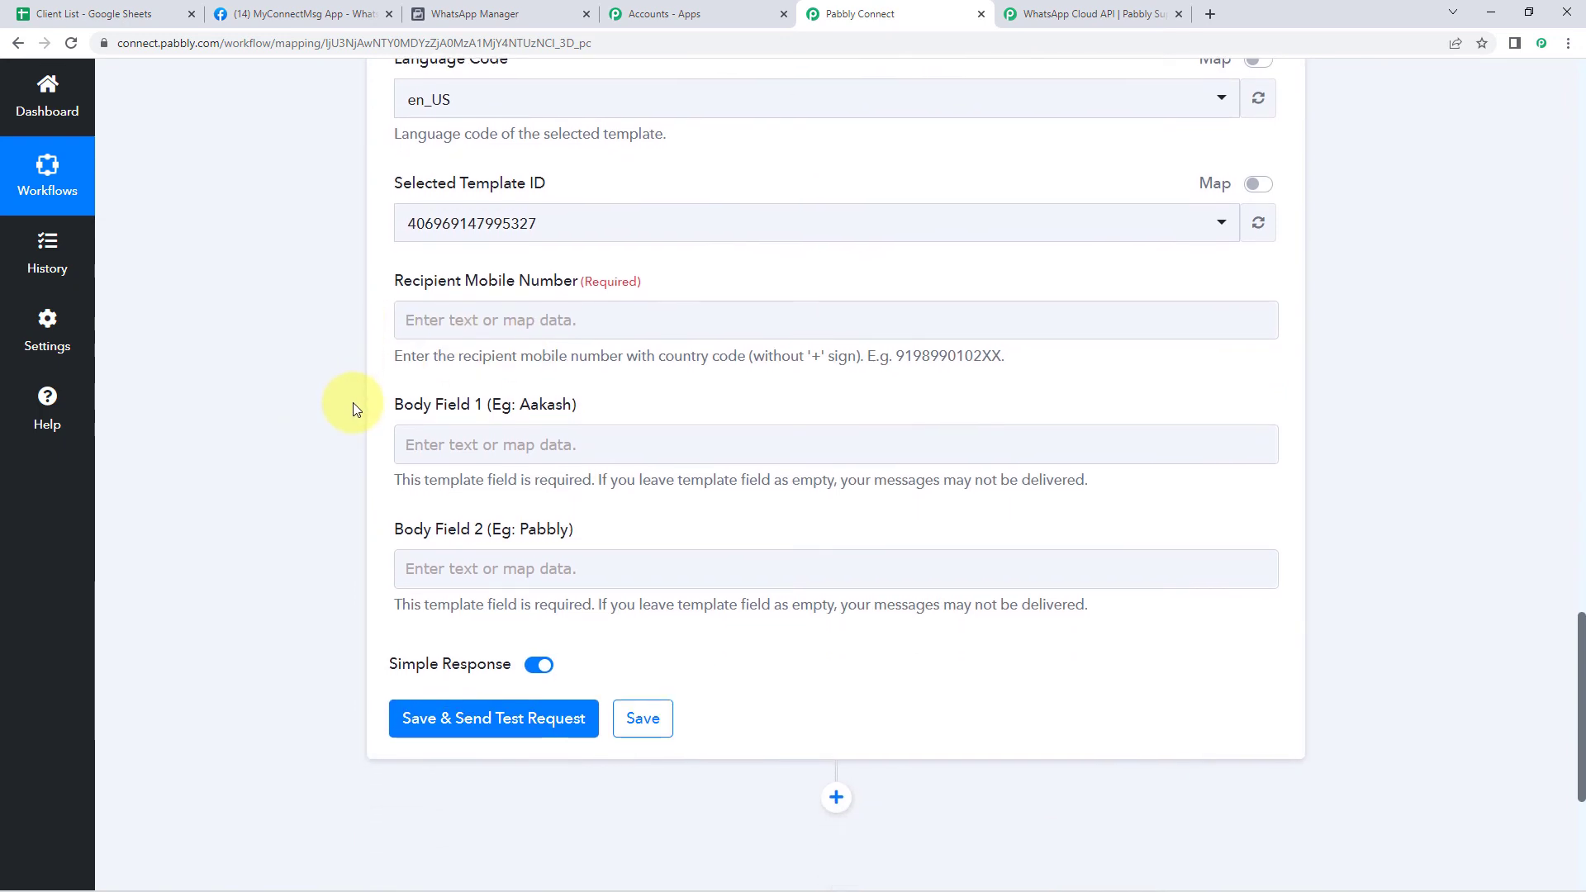
# Map the Google Sheets trigger's Mobile No. into Recipient Mobile Number
pyautogui.click(439, 321)
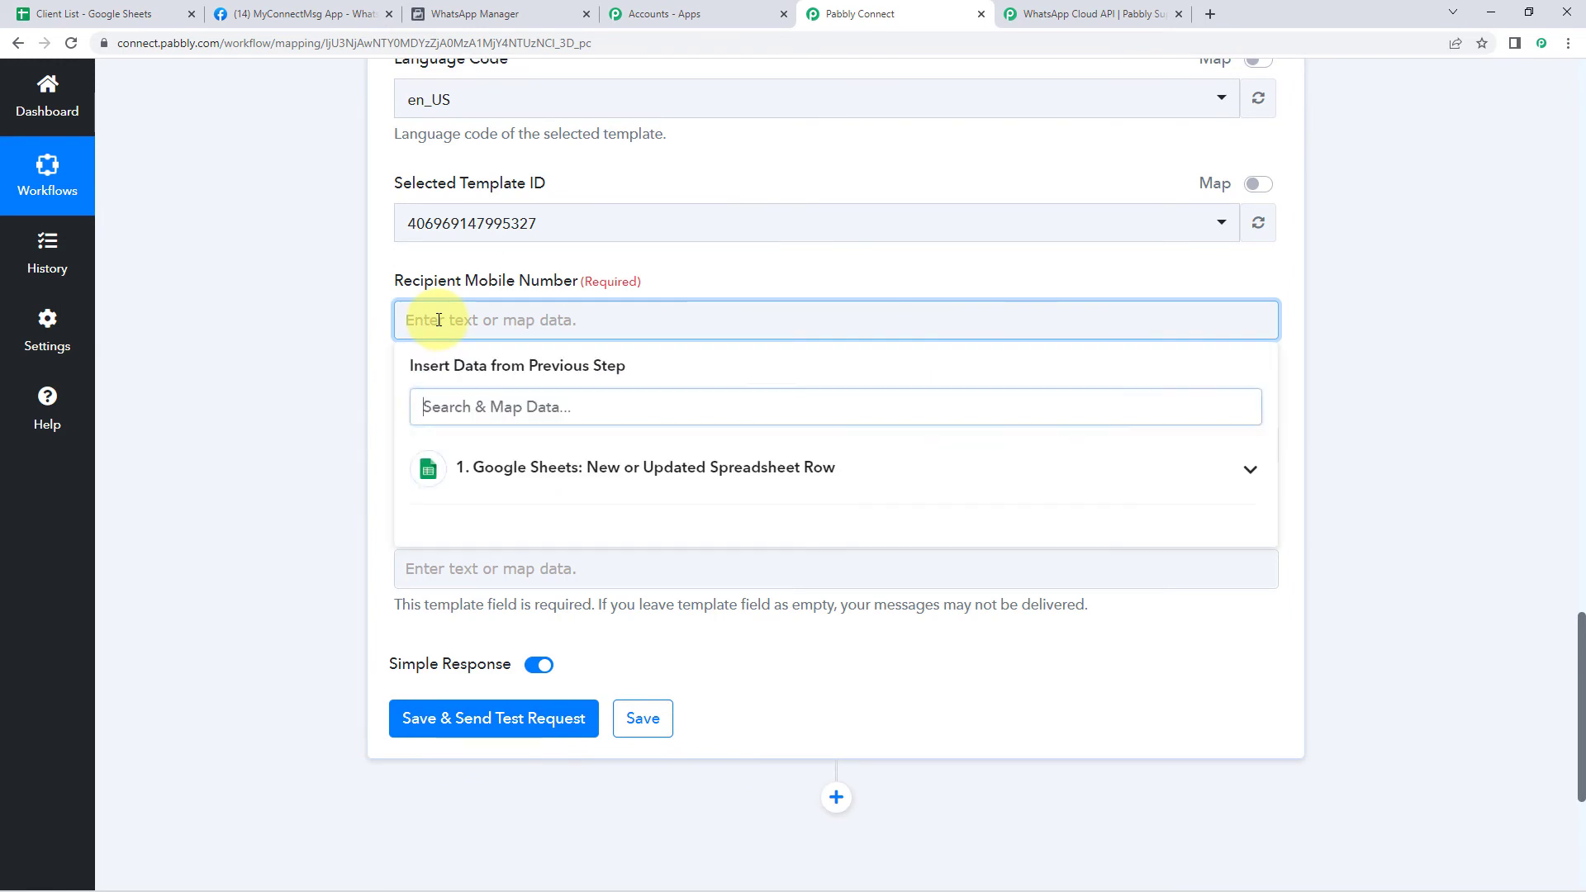
pyautogui.click(521, 486)
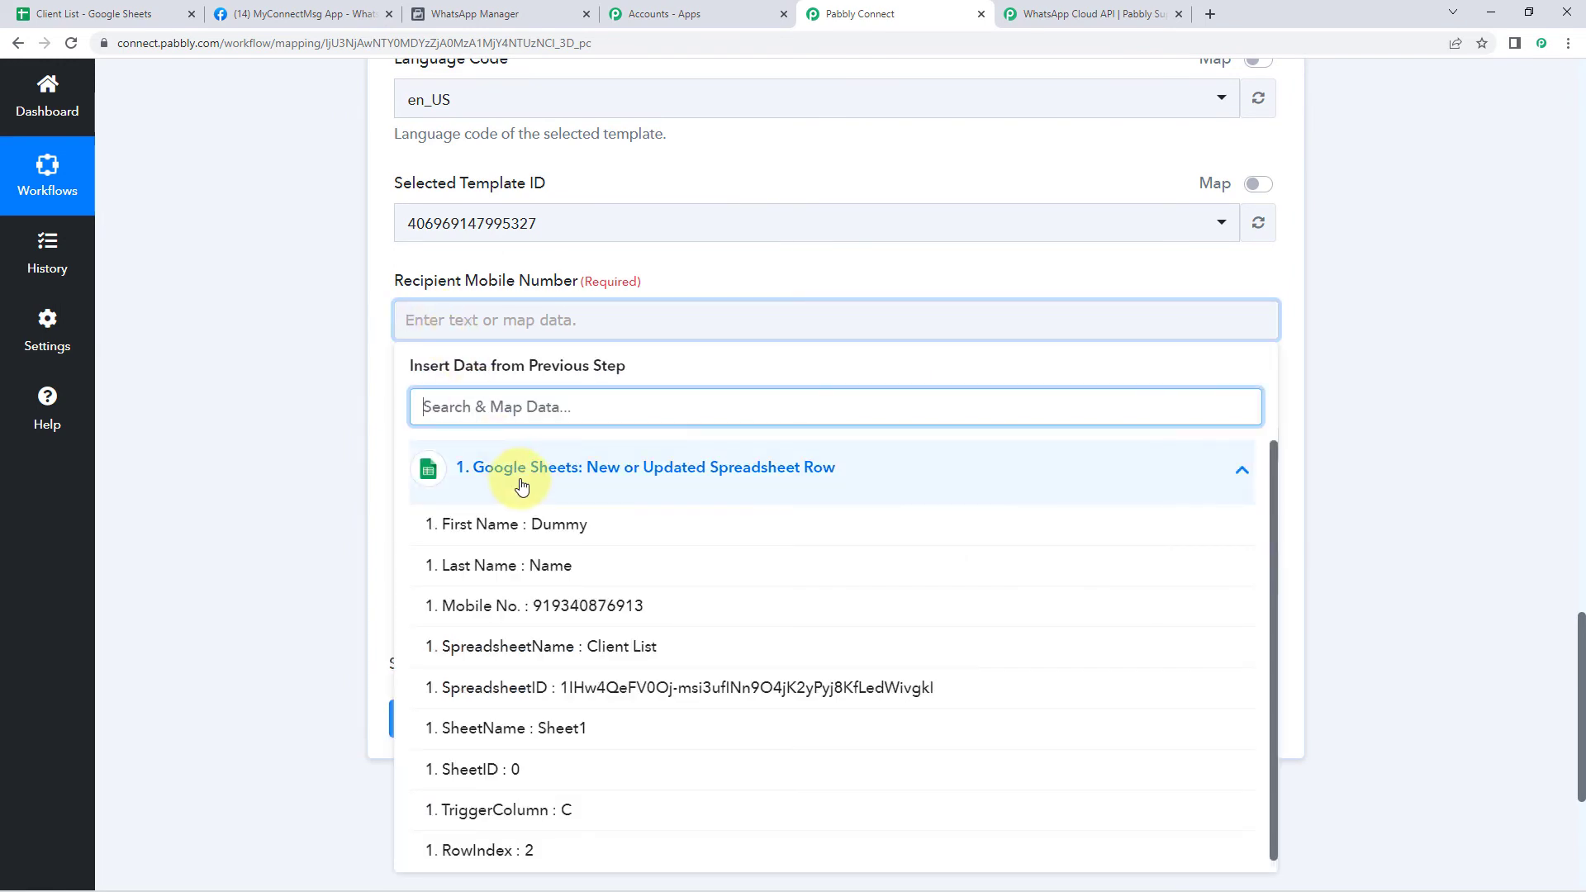
pyautogui.click(475, 612)
pyautogui.click(325, 487)
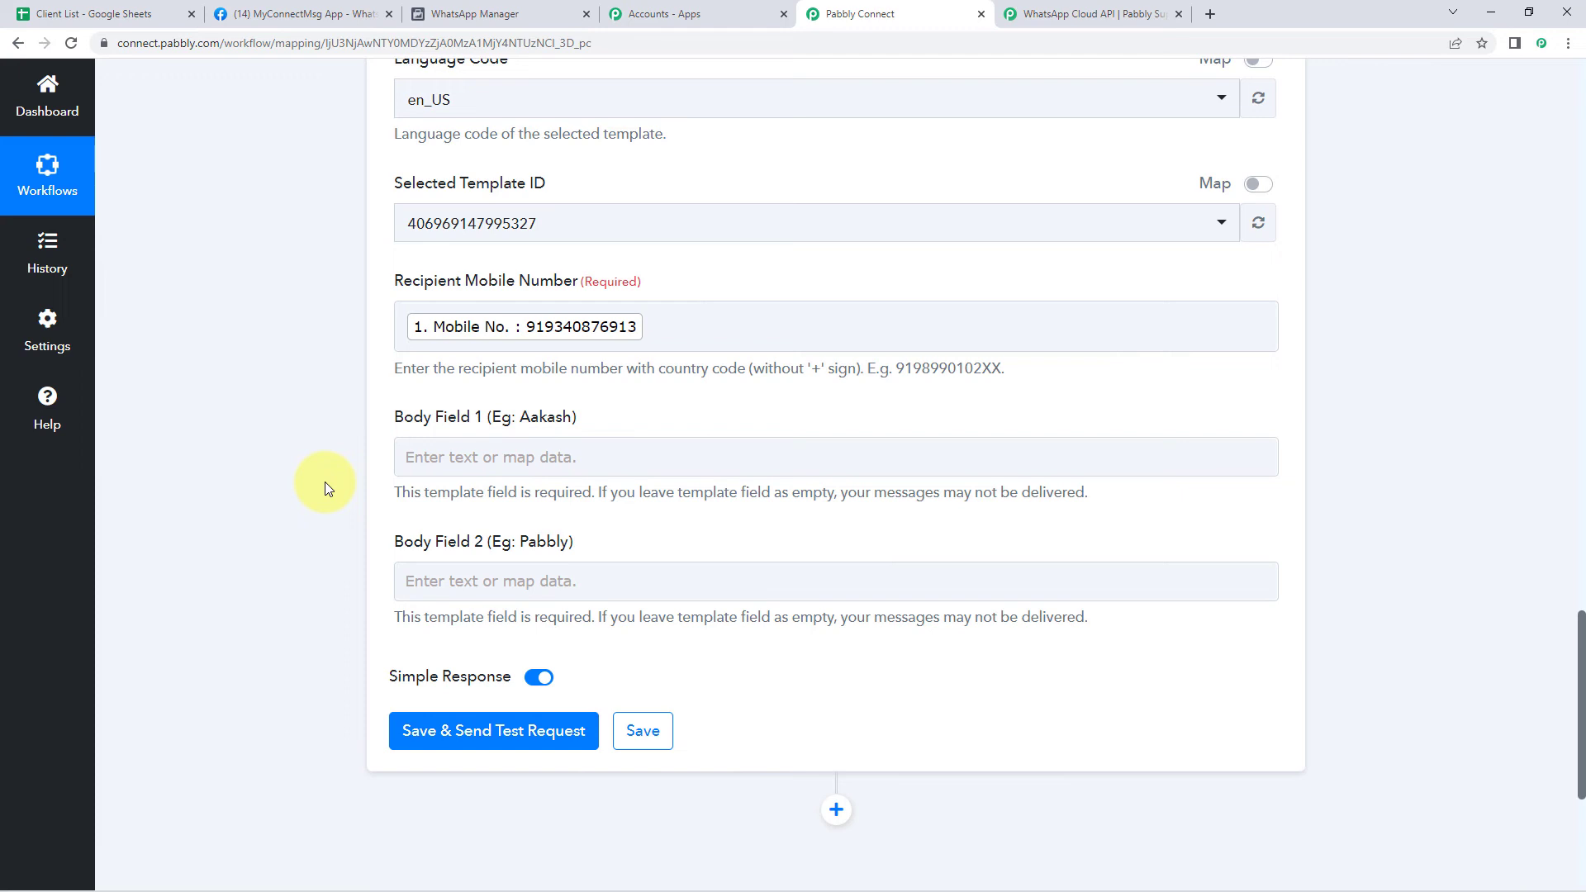
pyautogui.click(107, 13)
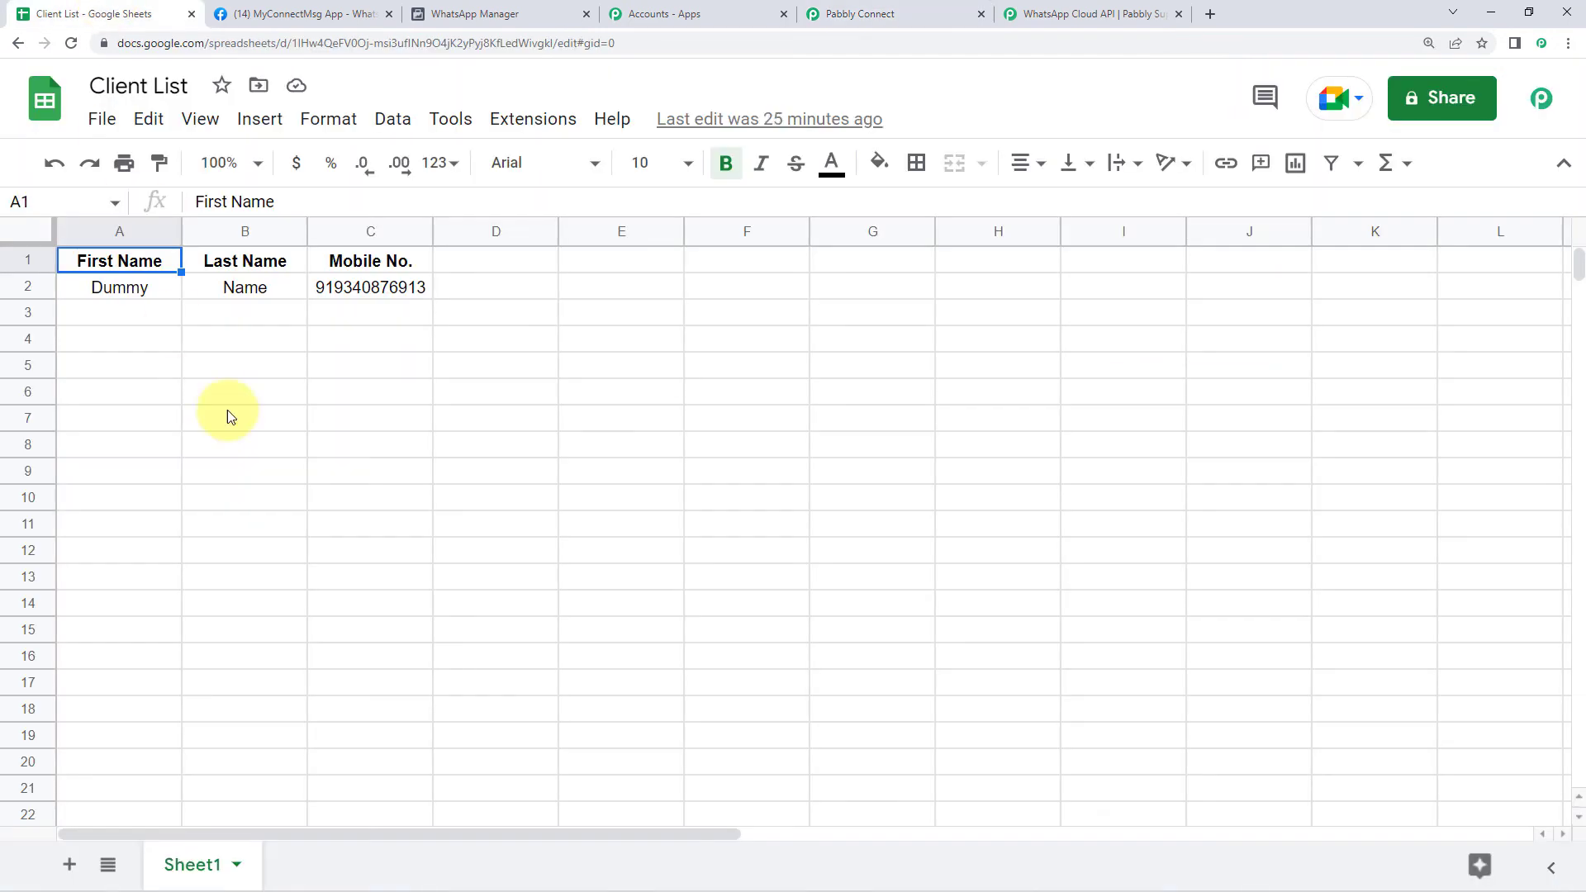
pyautogui.click(902, 8)
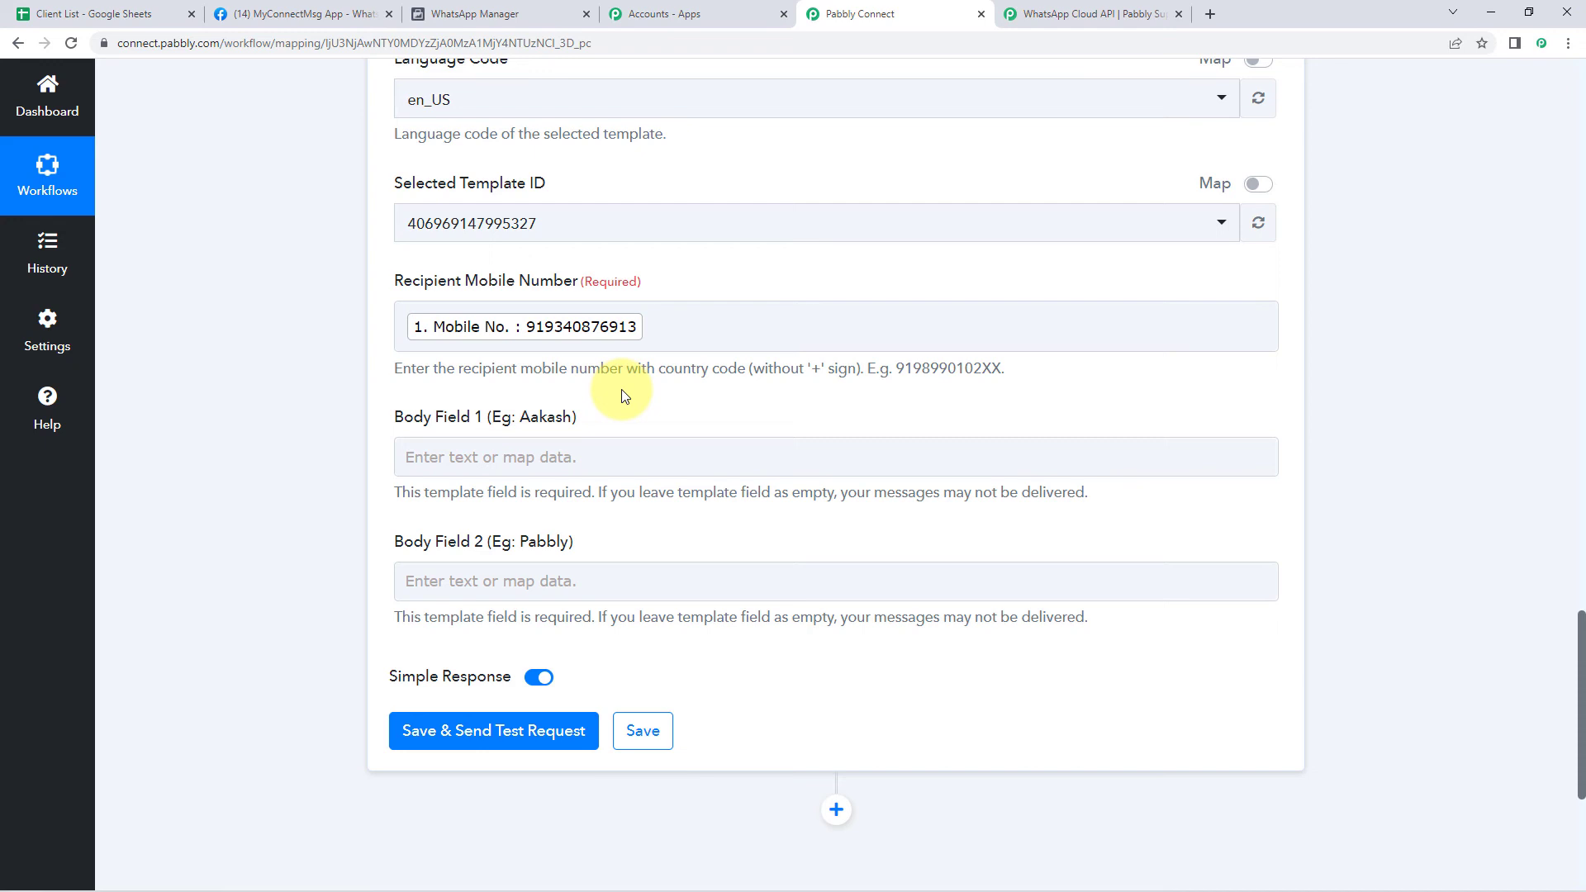
pyautogui.scroll(-5, 622, 396)
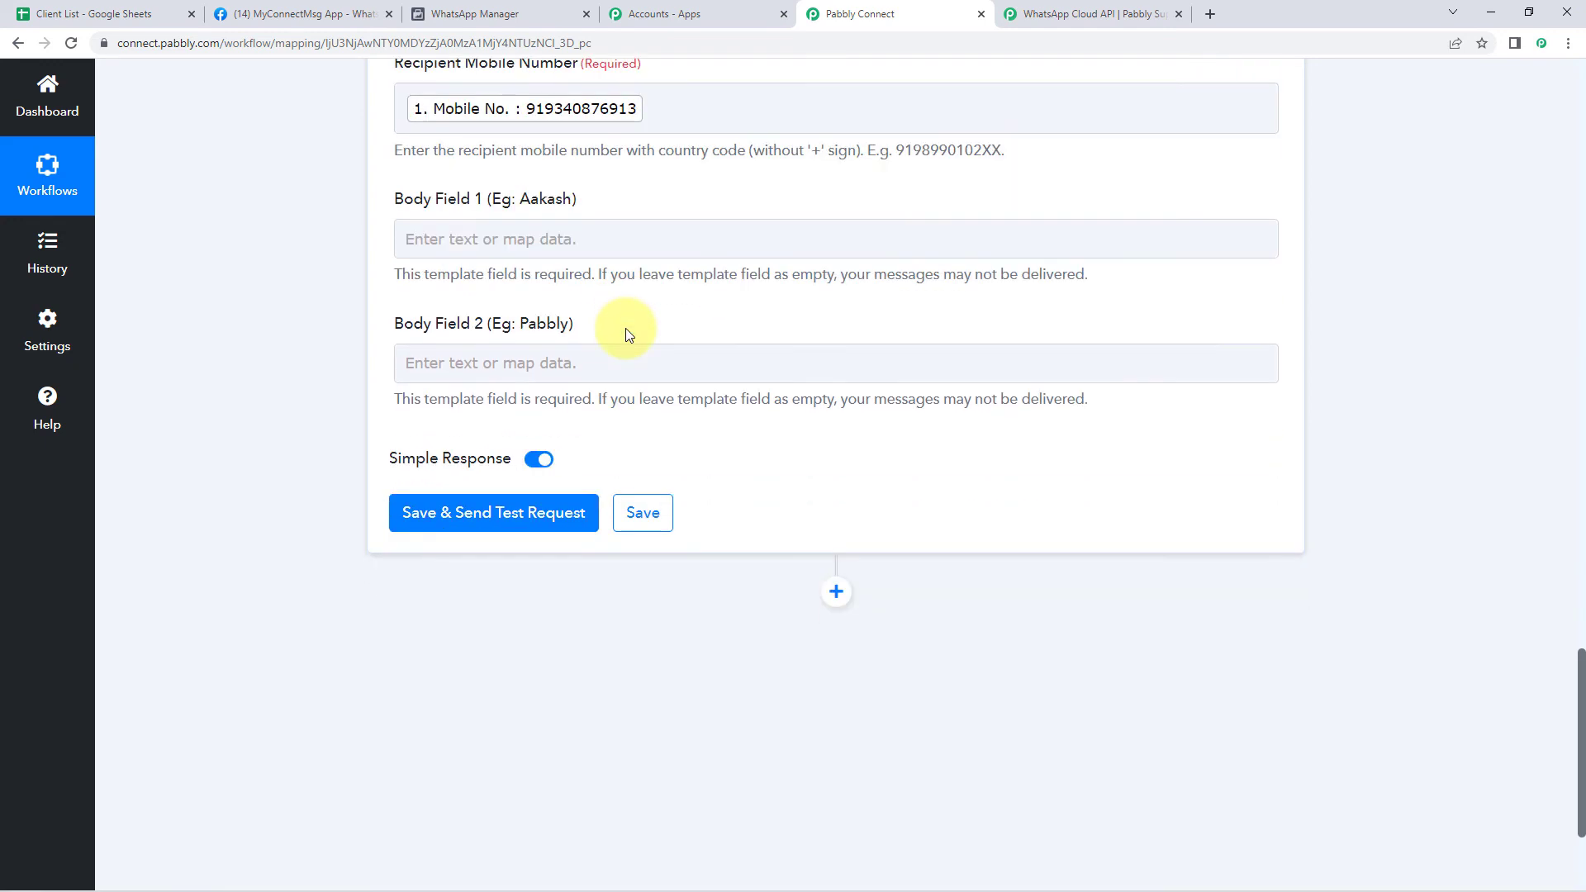
pyautogui.scroll(1, 633, 317)
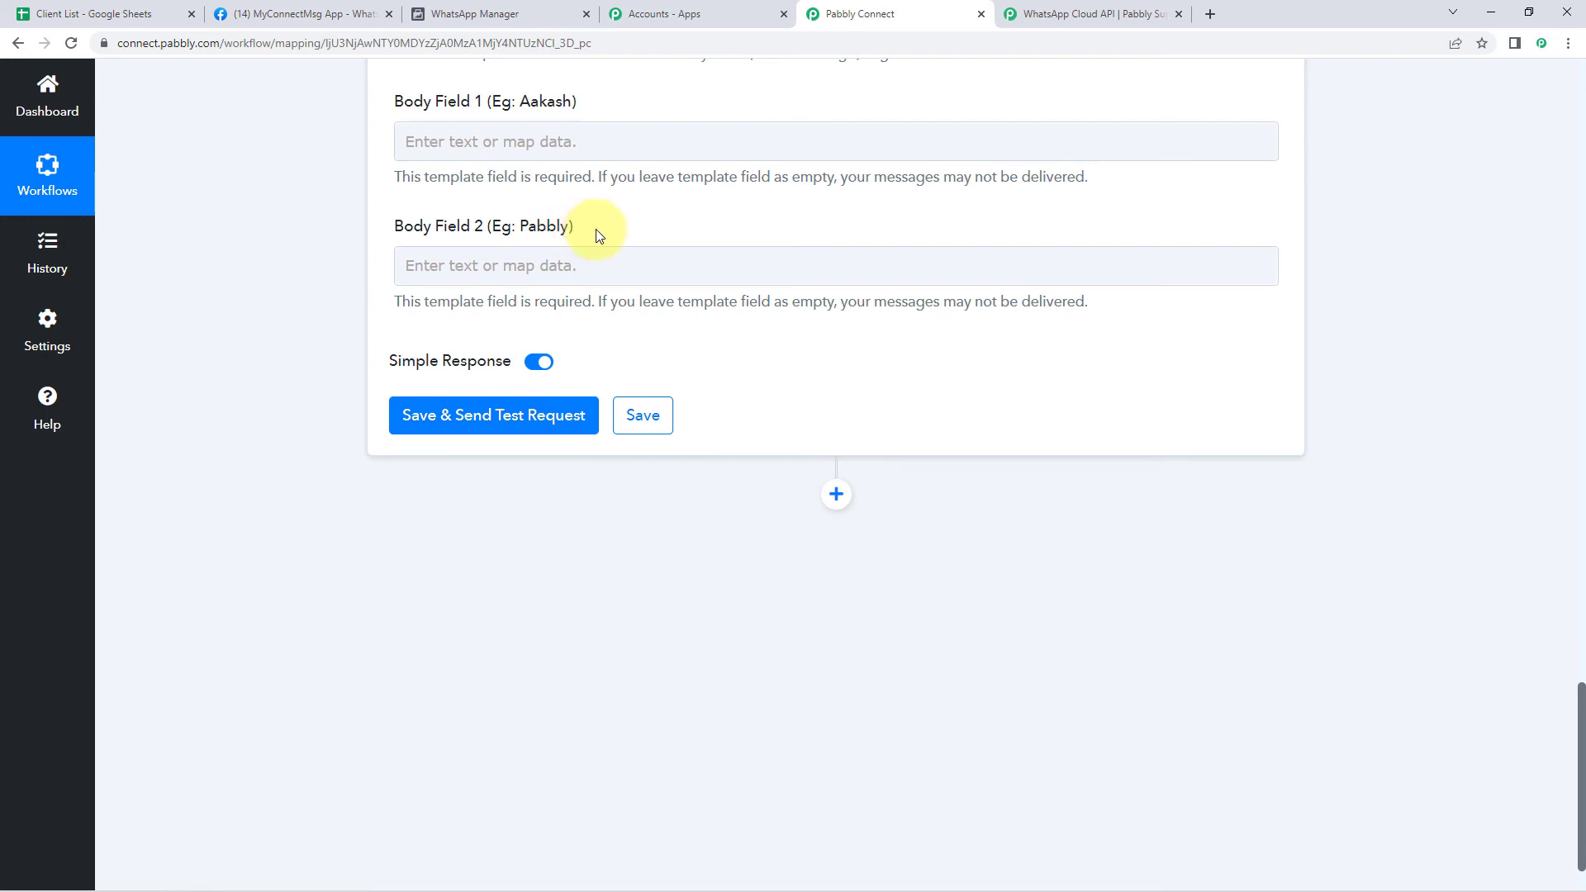
pyautogui.click(529, 8)
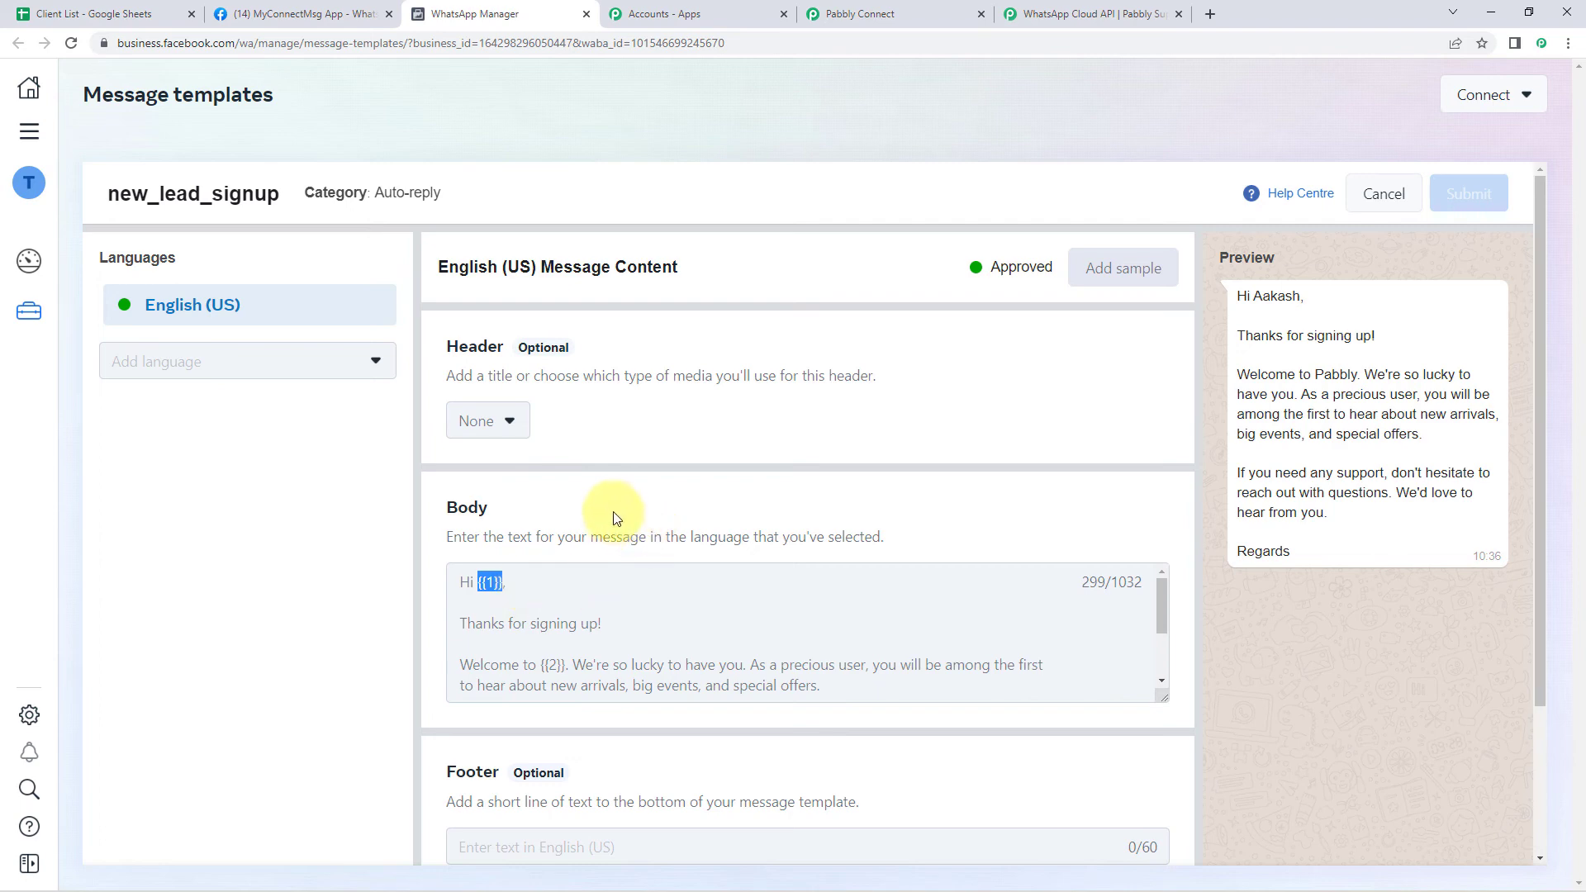
pyautogui.click(876, 13)
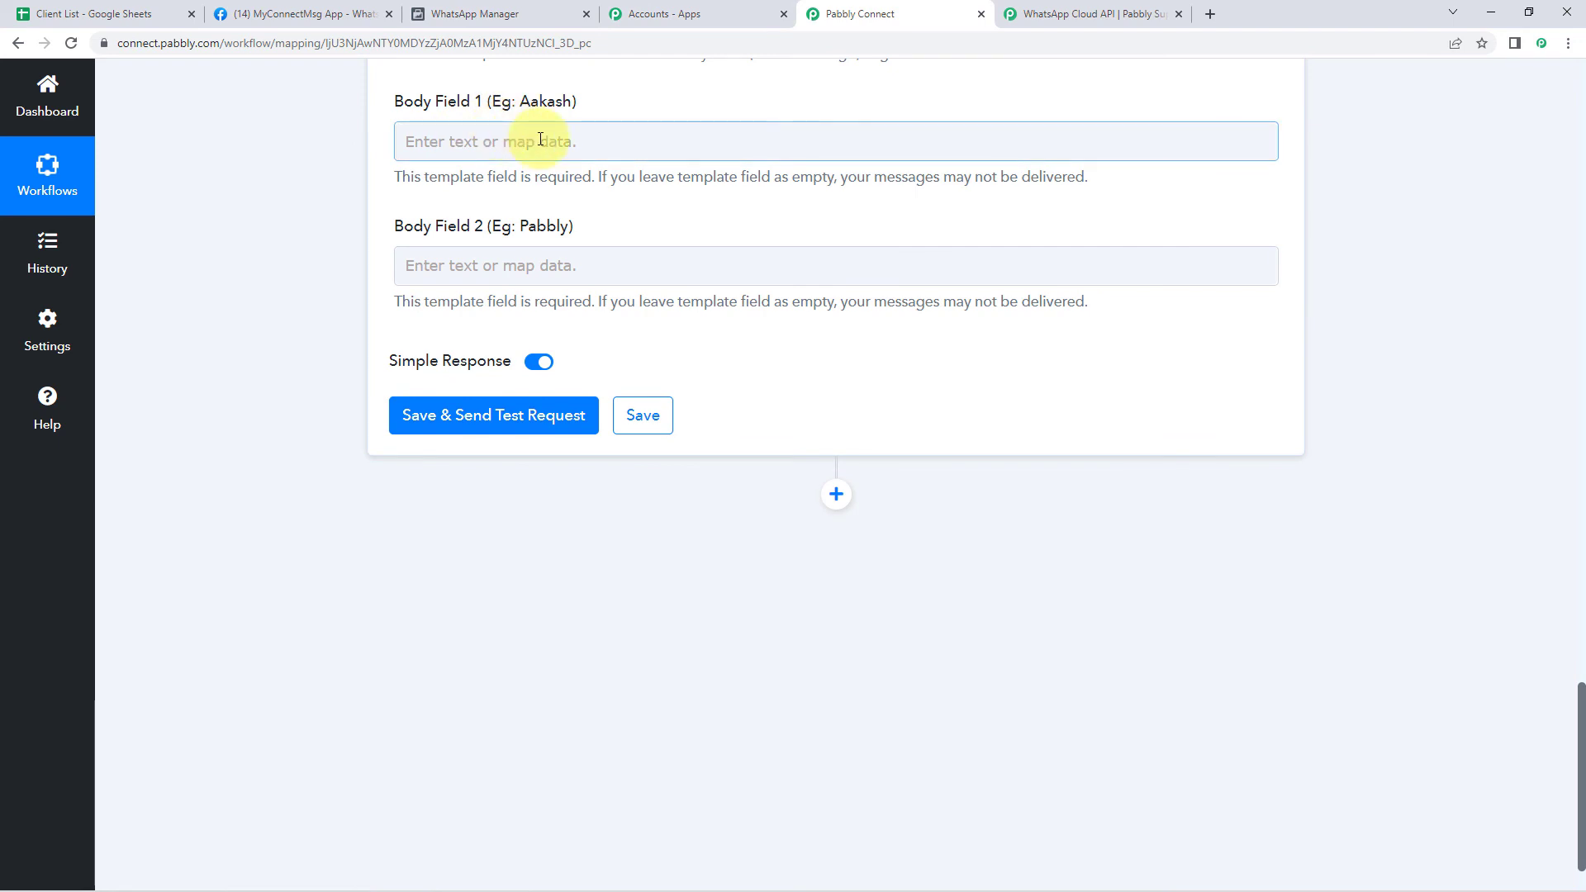
# Map the Google Sheets row's First Name into Body Field 1
pyautogui.click(464, 138)
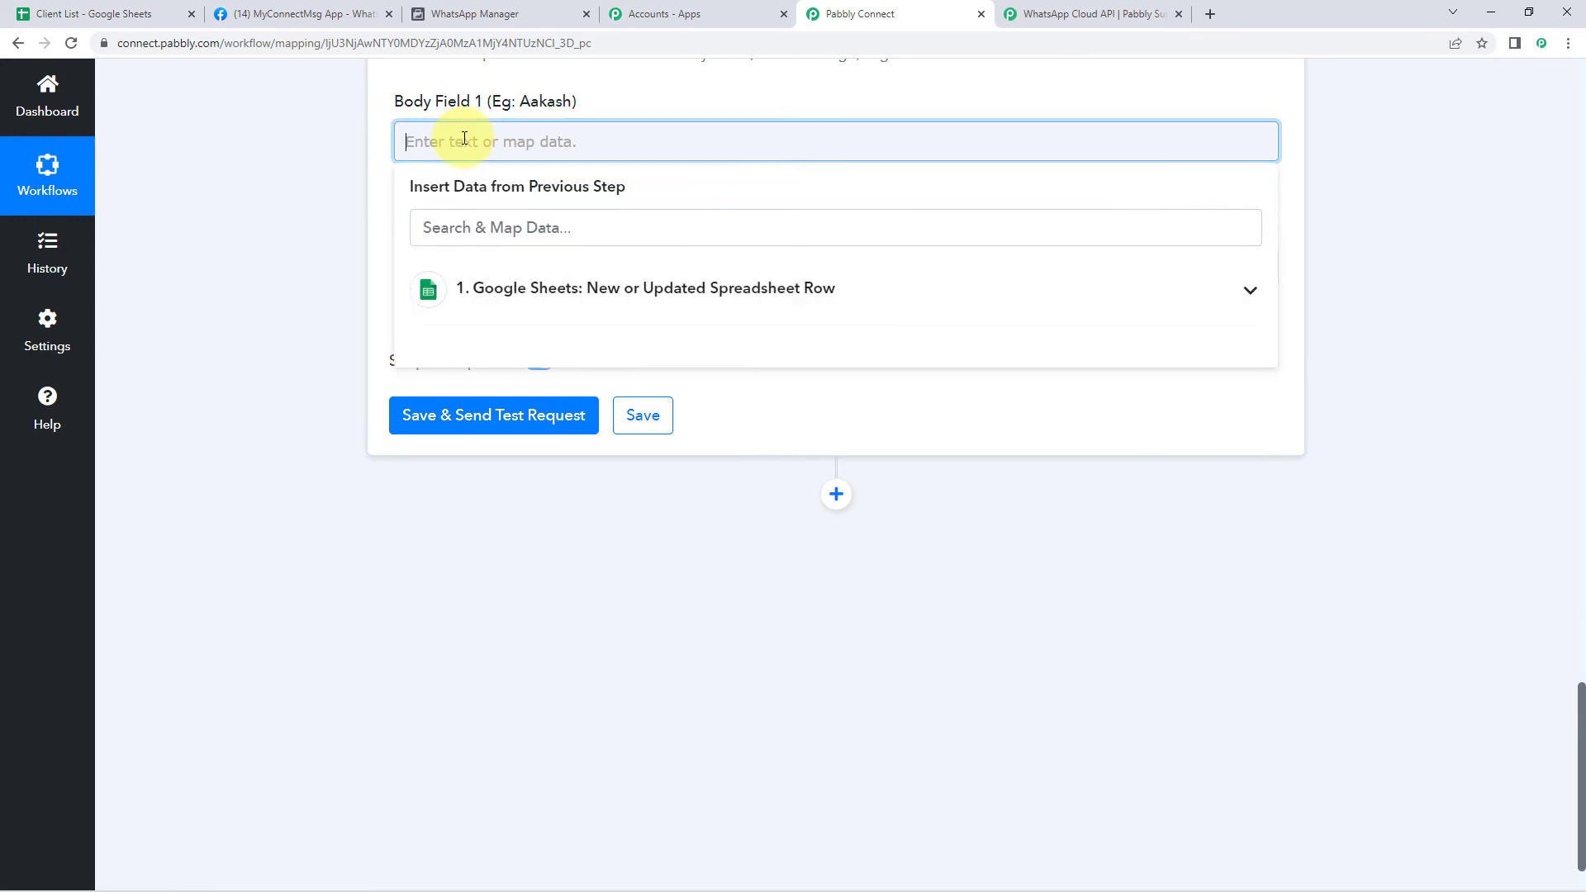
pyautogui.click(532, 299)
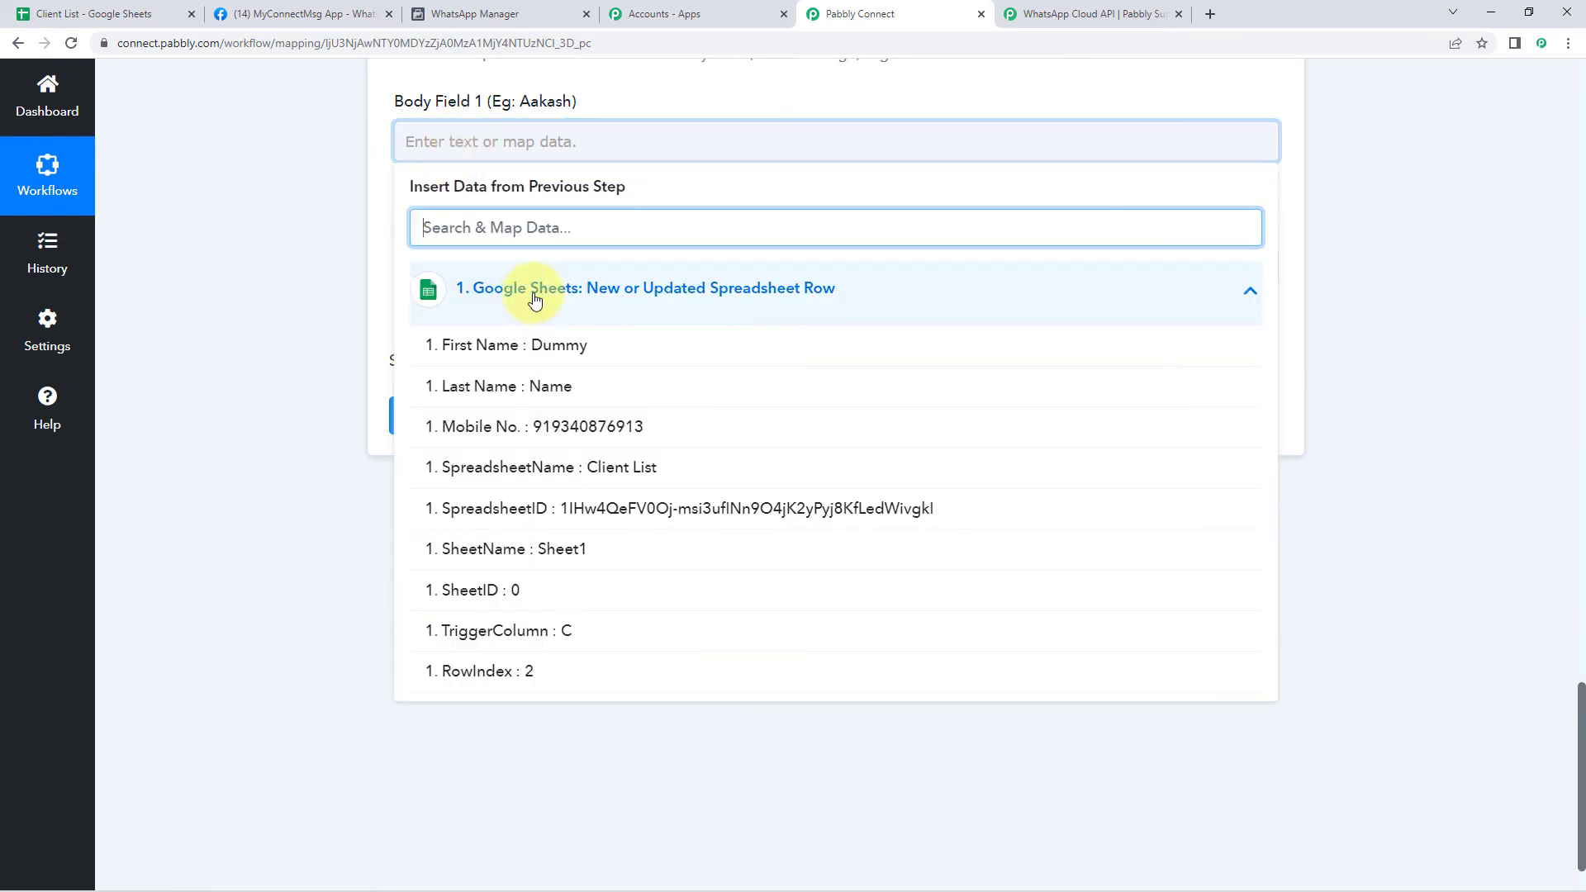
pyautogui.click(522, 347)
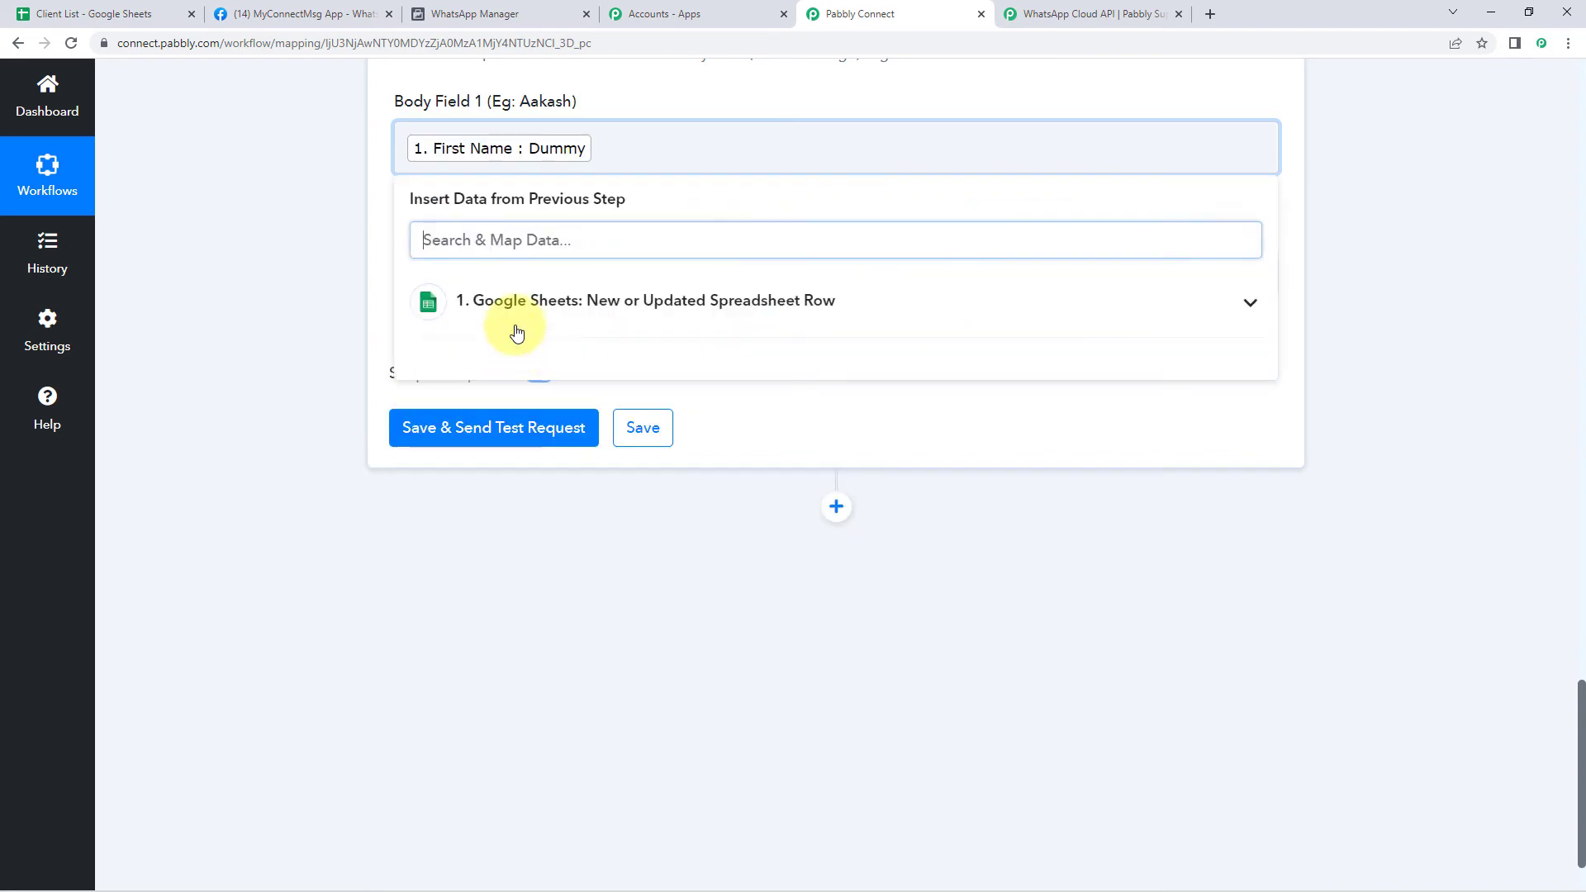
pyautogui.click(329, 260)
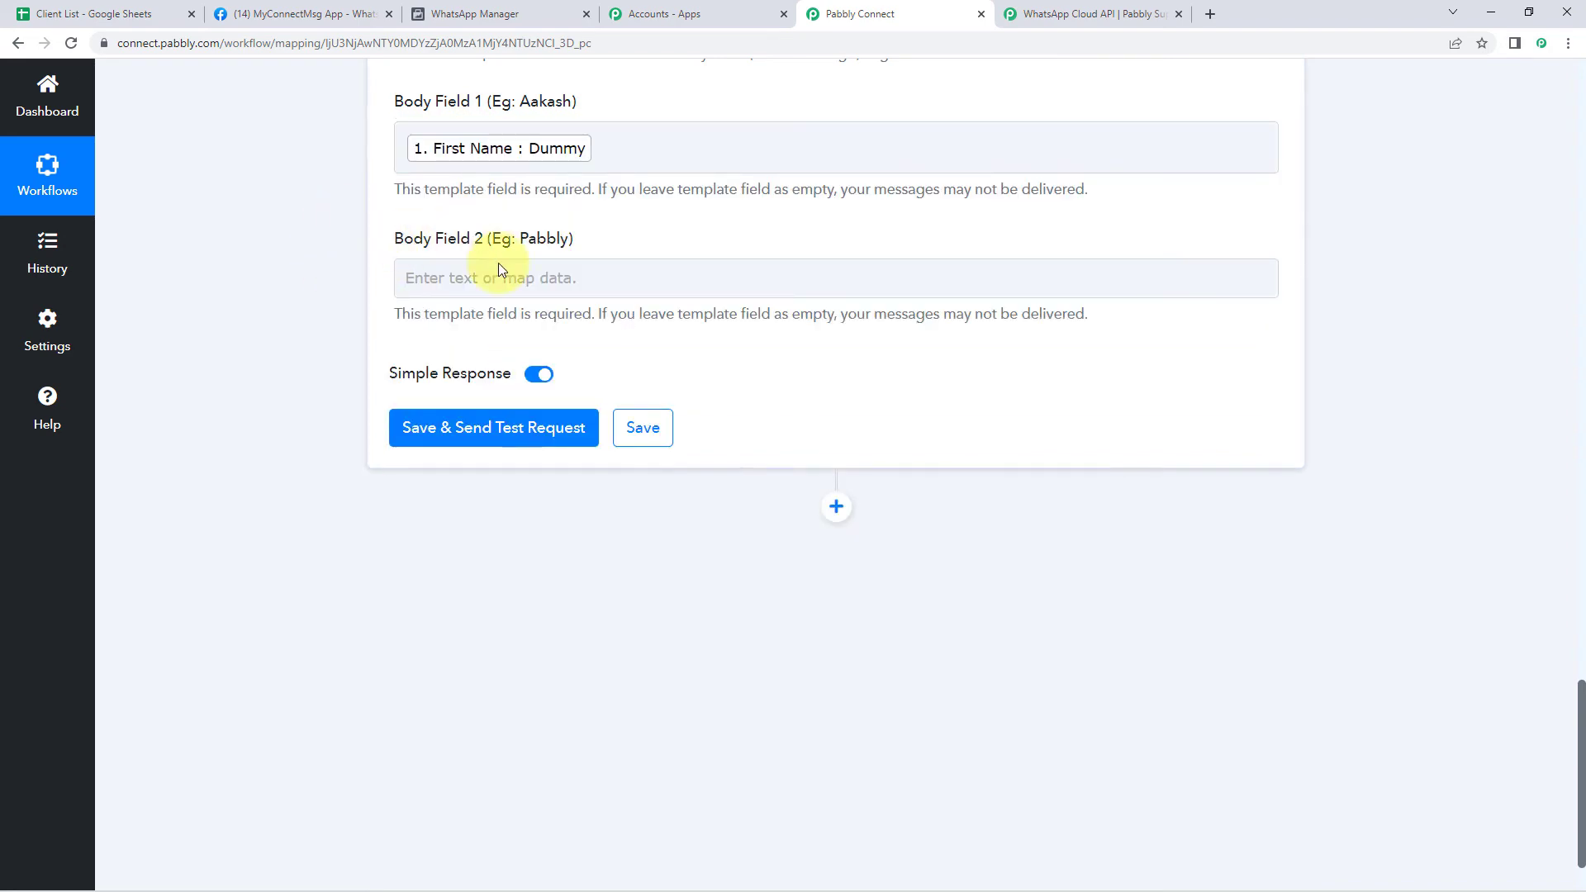
# After checking the template's body placeholders, enter 'Pabbly' in Body Field 2
pyautogui.click(467, 9)
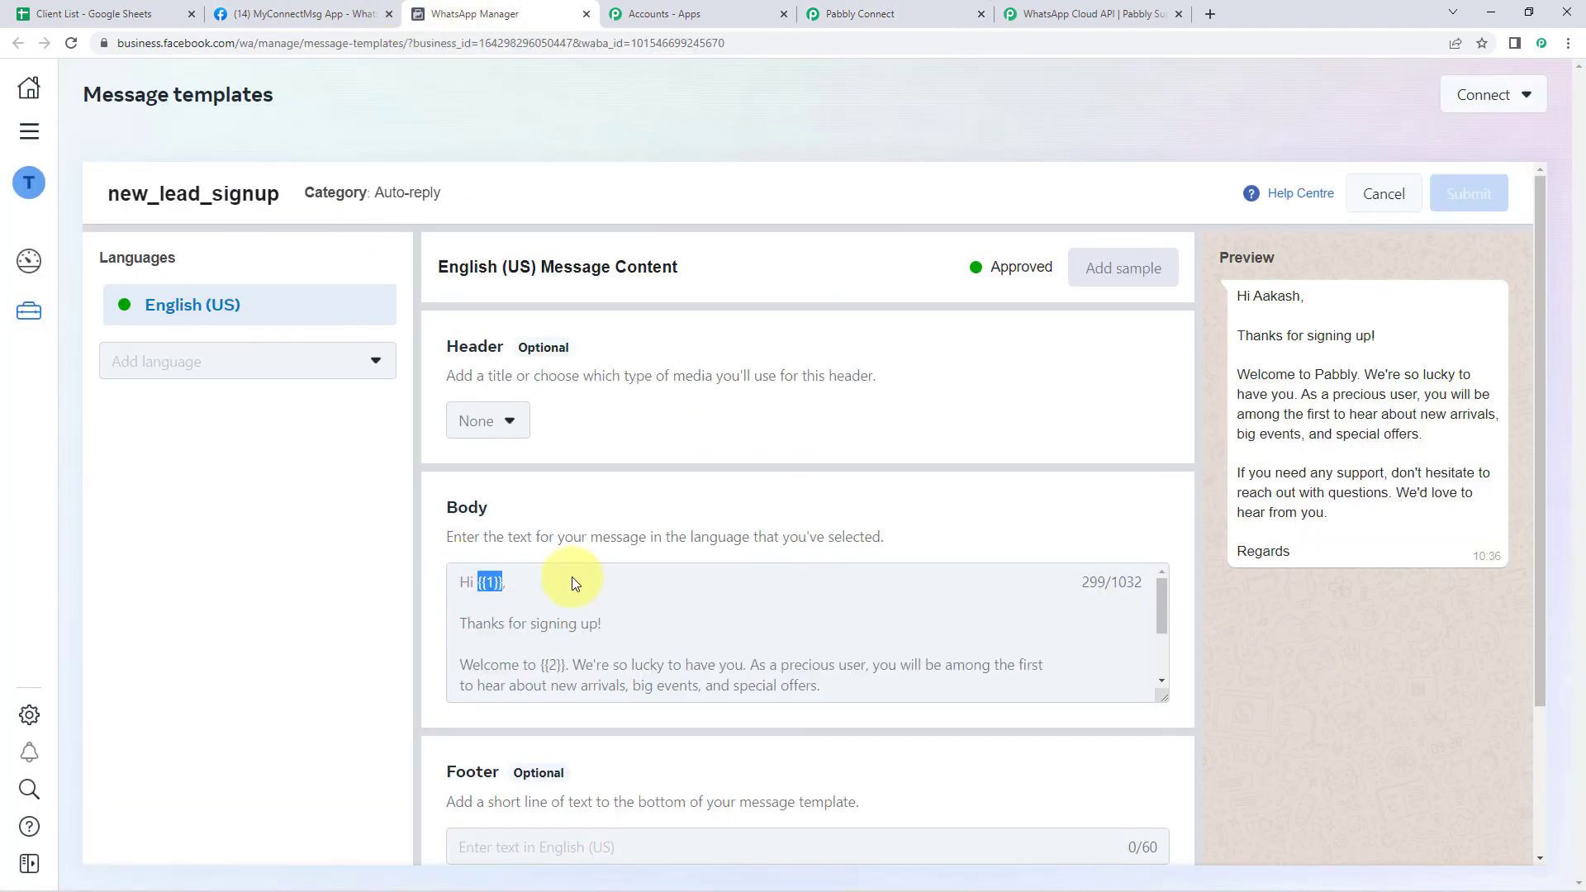
pyautogui.scroll(-1, 552, 588)
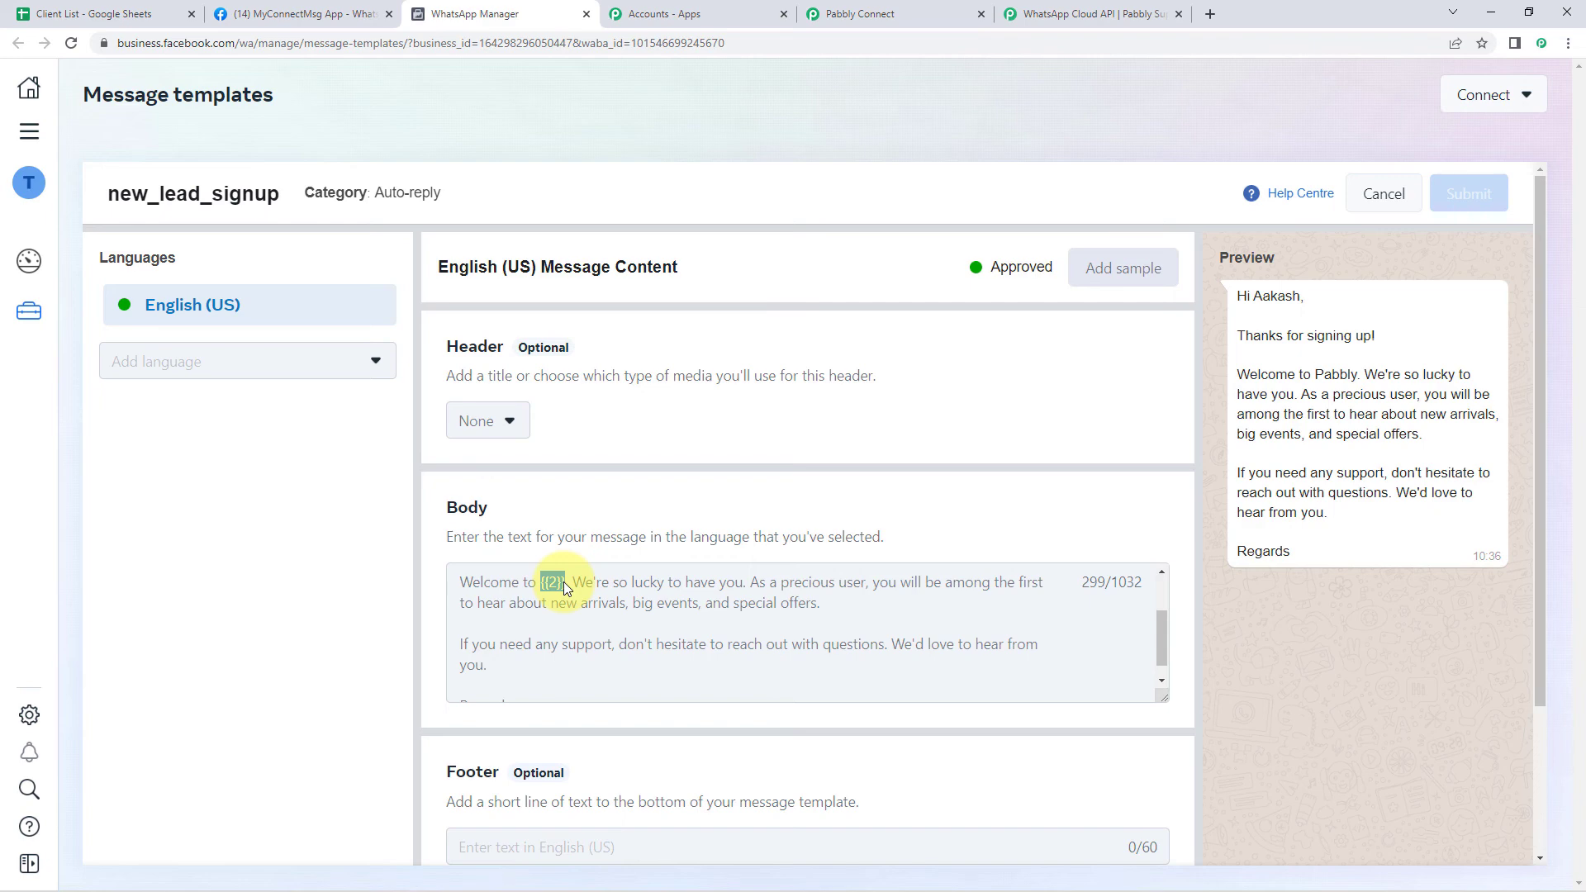
pyautogui.click(851, 13)
pyautogui.click(470, 276)
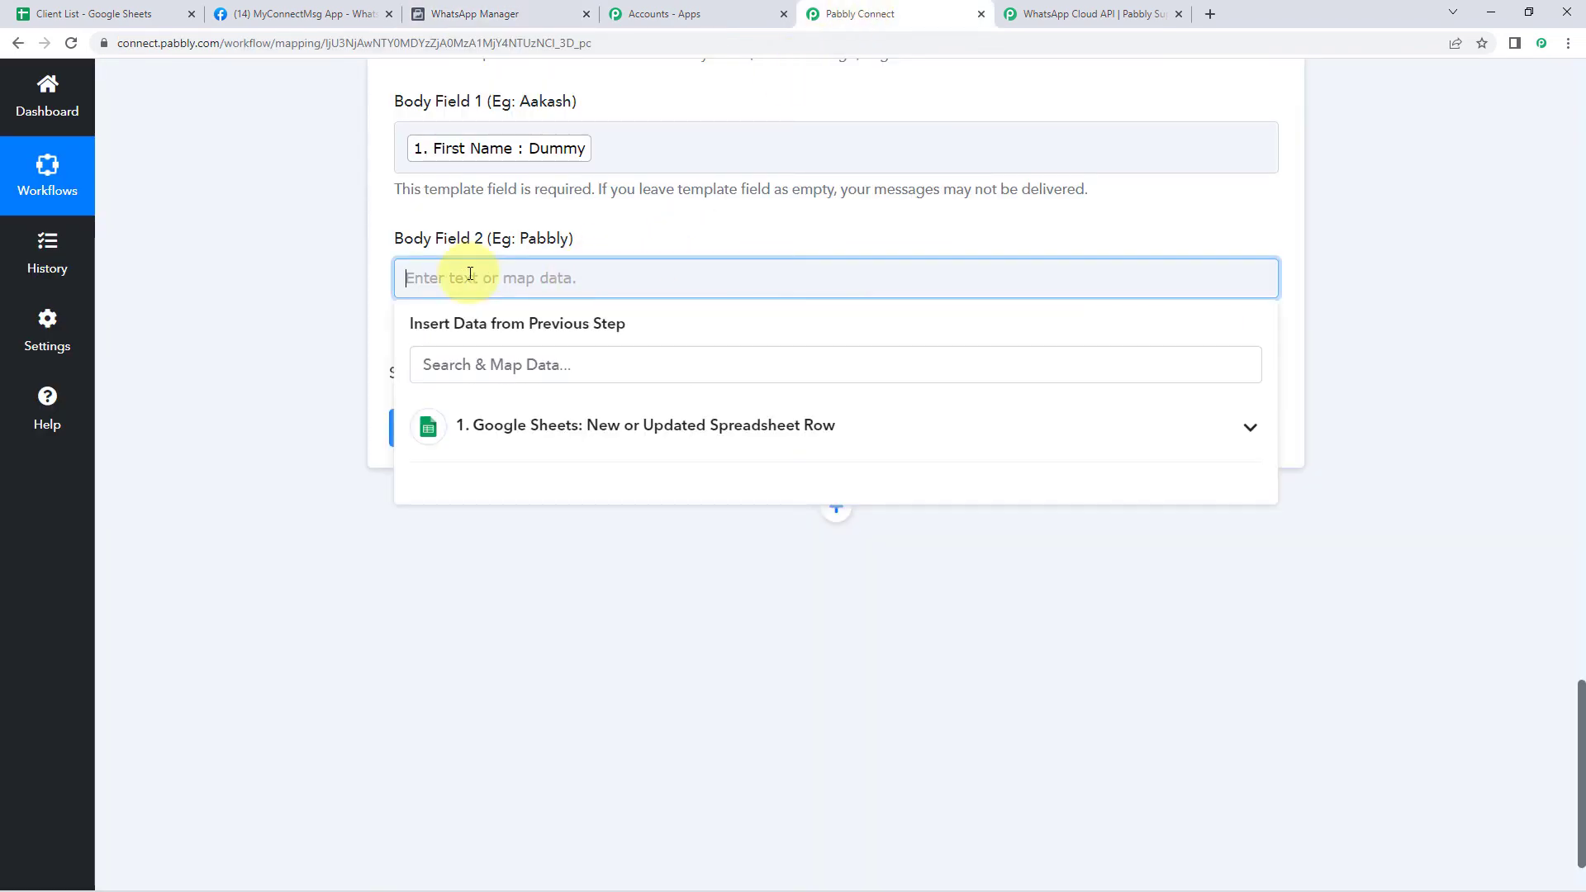
pyautogui.write('Pabbly')
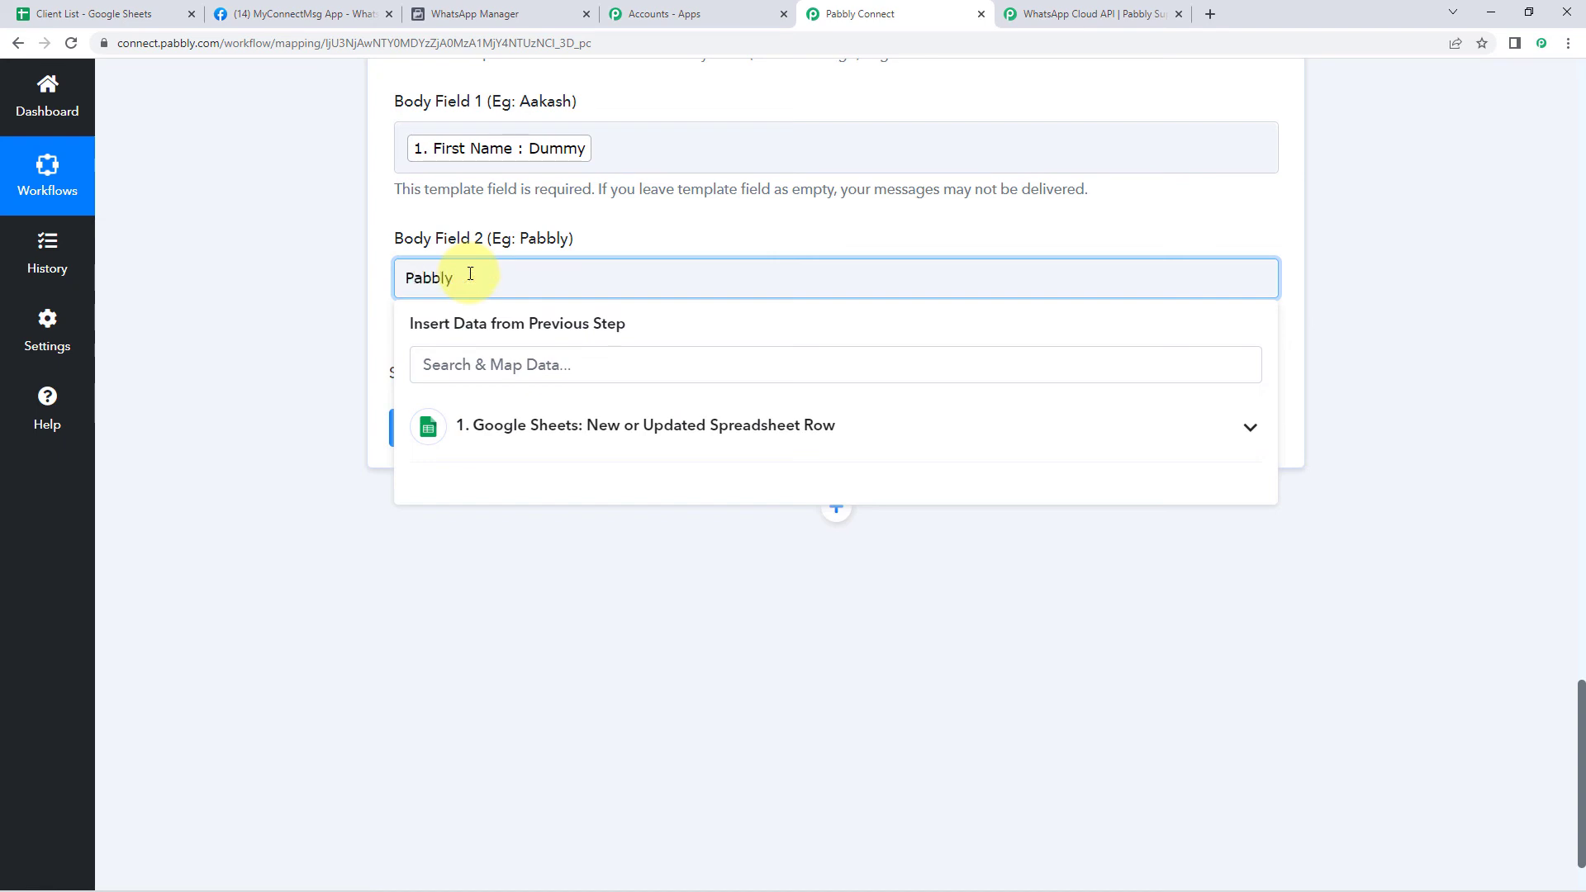
pyautogui.click(342, 290)
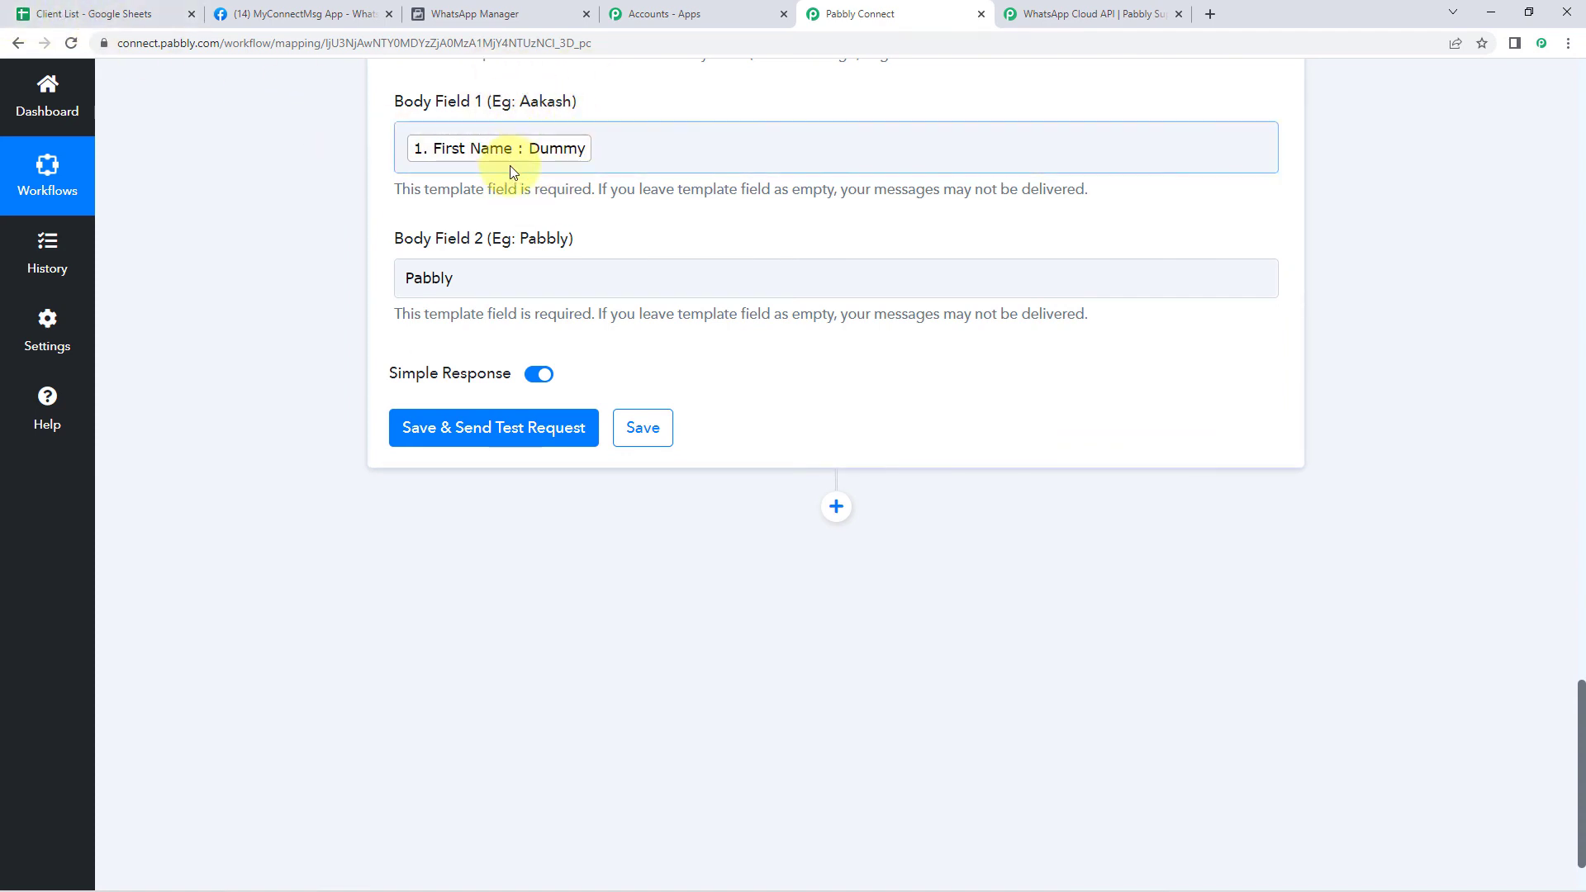
pyautogui.click(498, 283)
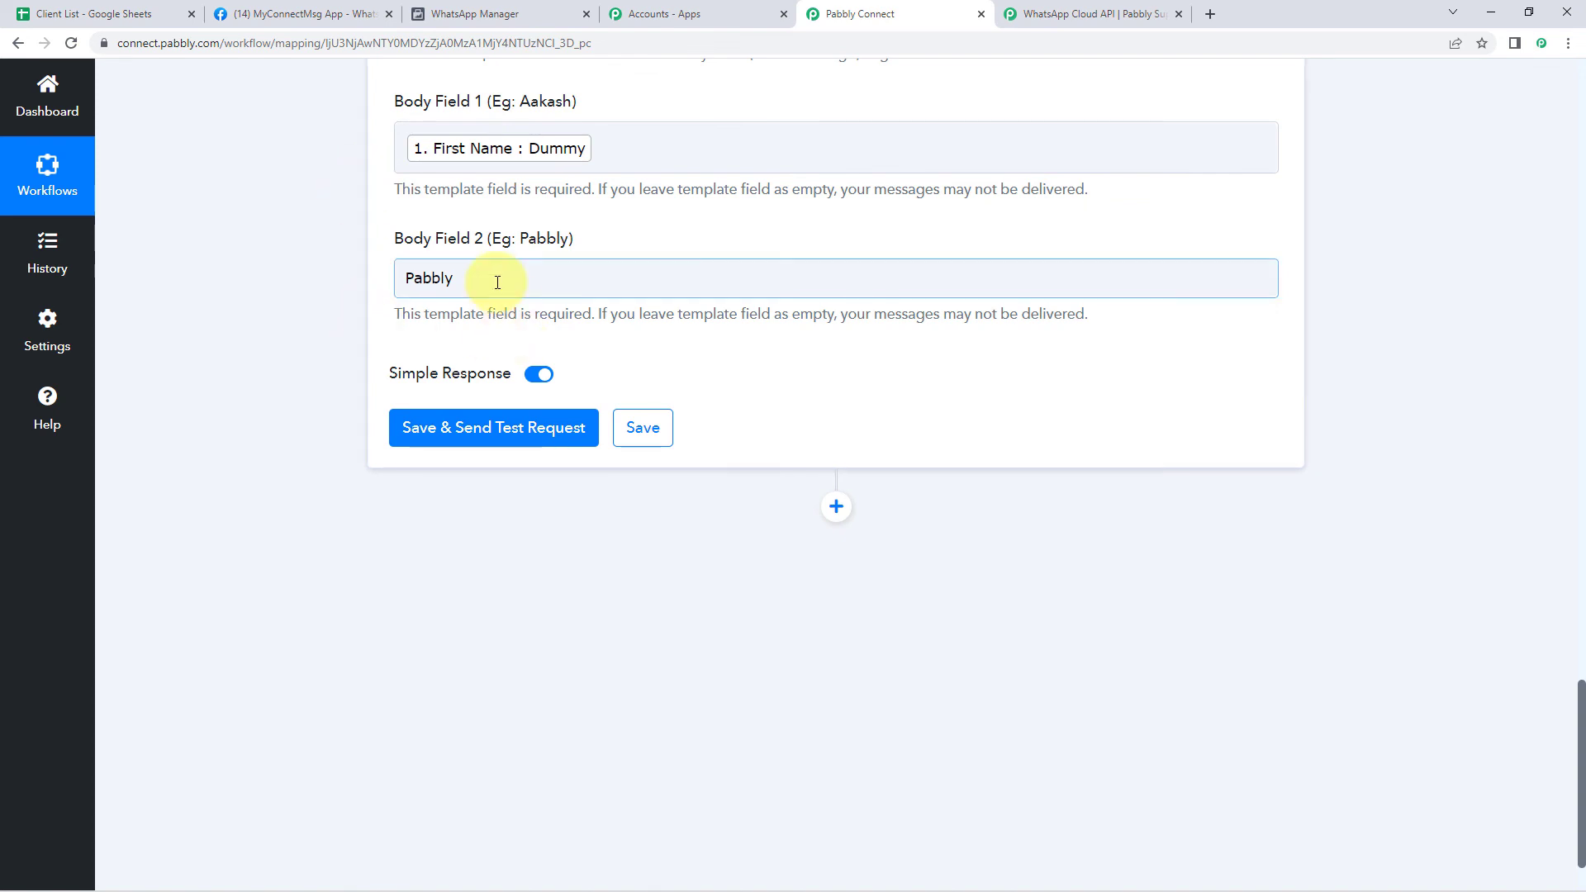
pyautogui.scroll(2, 278, 276)
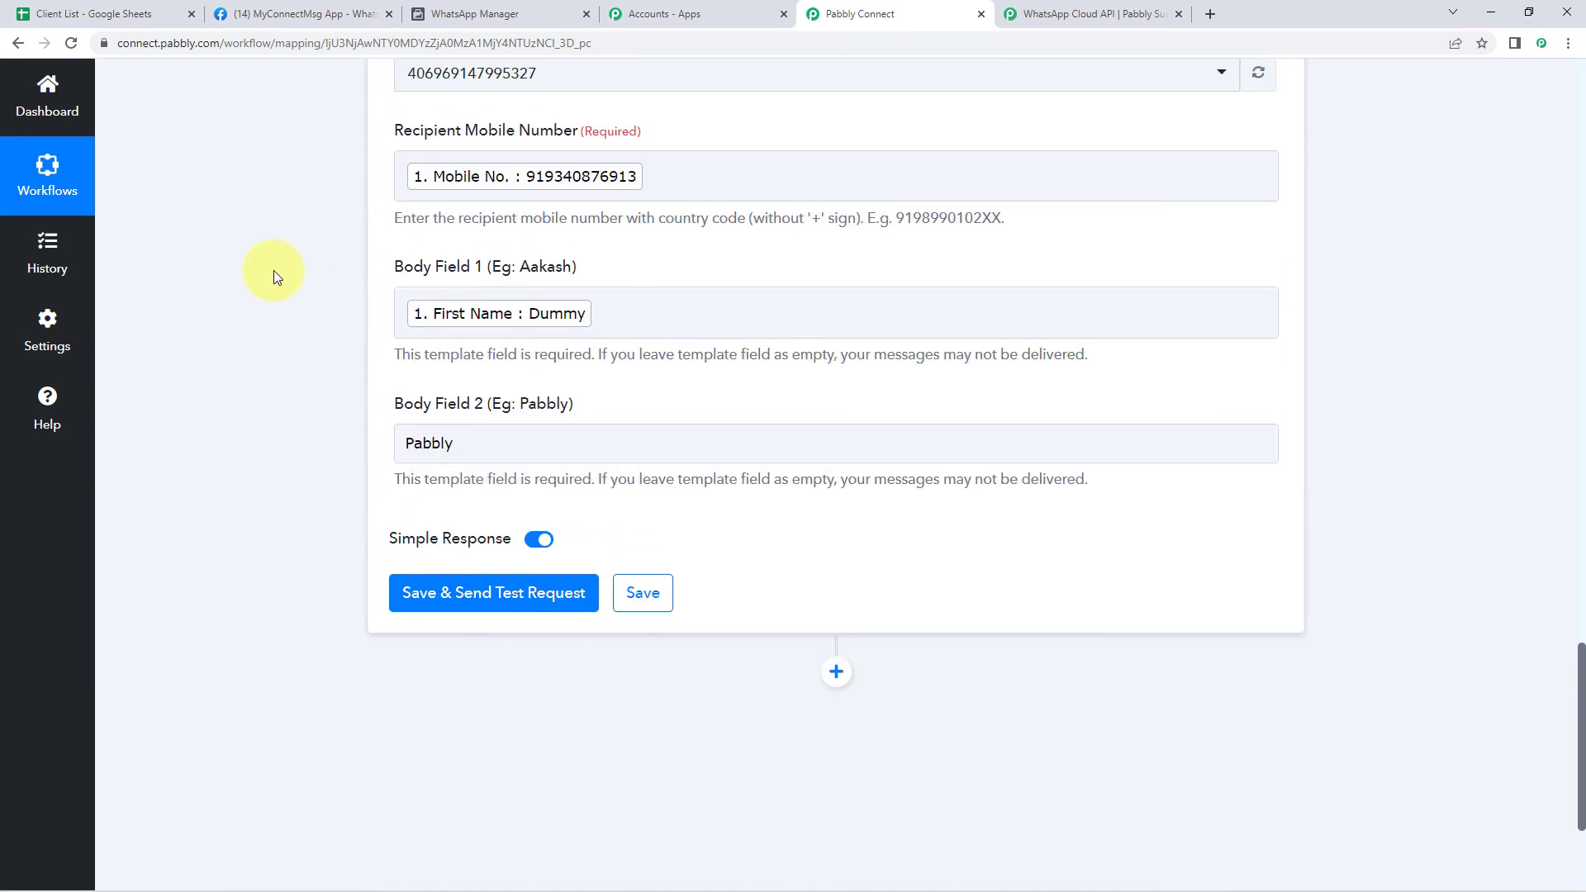
pyautogui.scroll(-2, 315, 325)
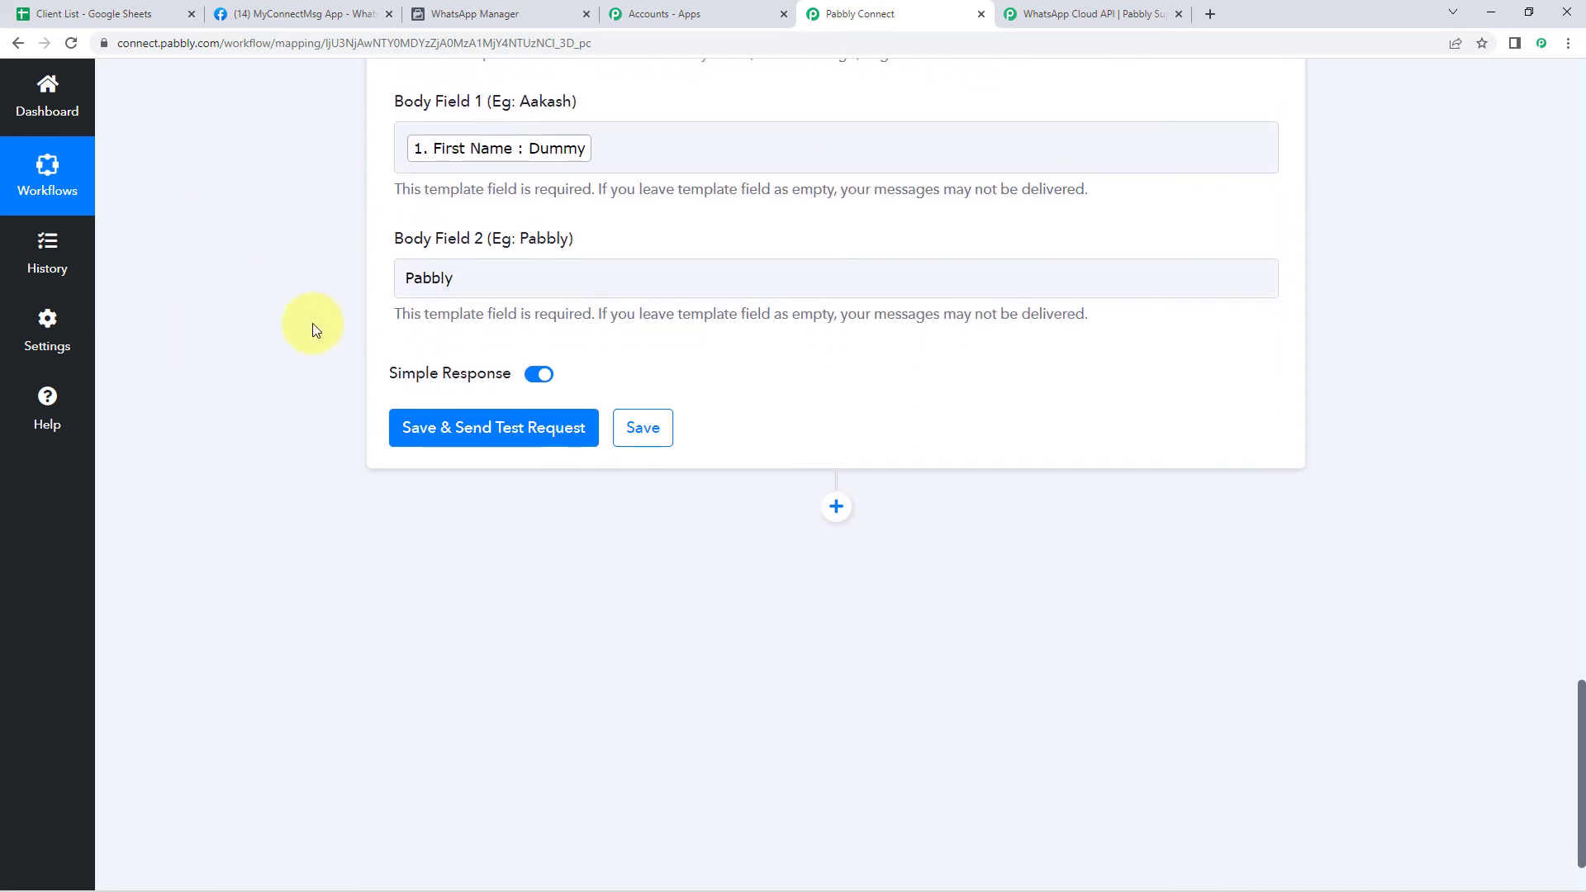
# Save and send a test request, then review the returned recipient and message ID
pyautogui.click(487, 427)
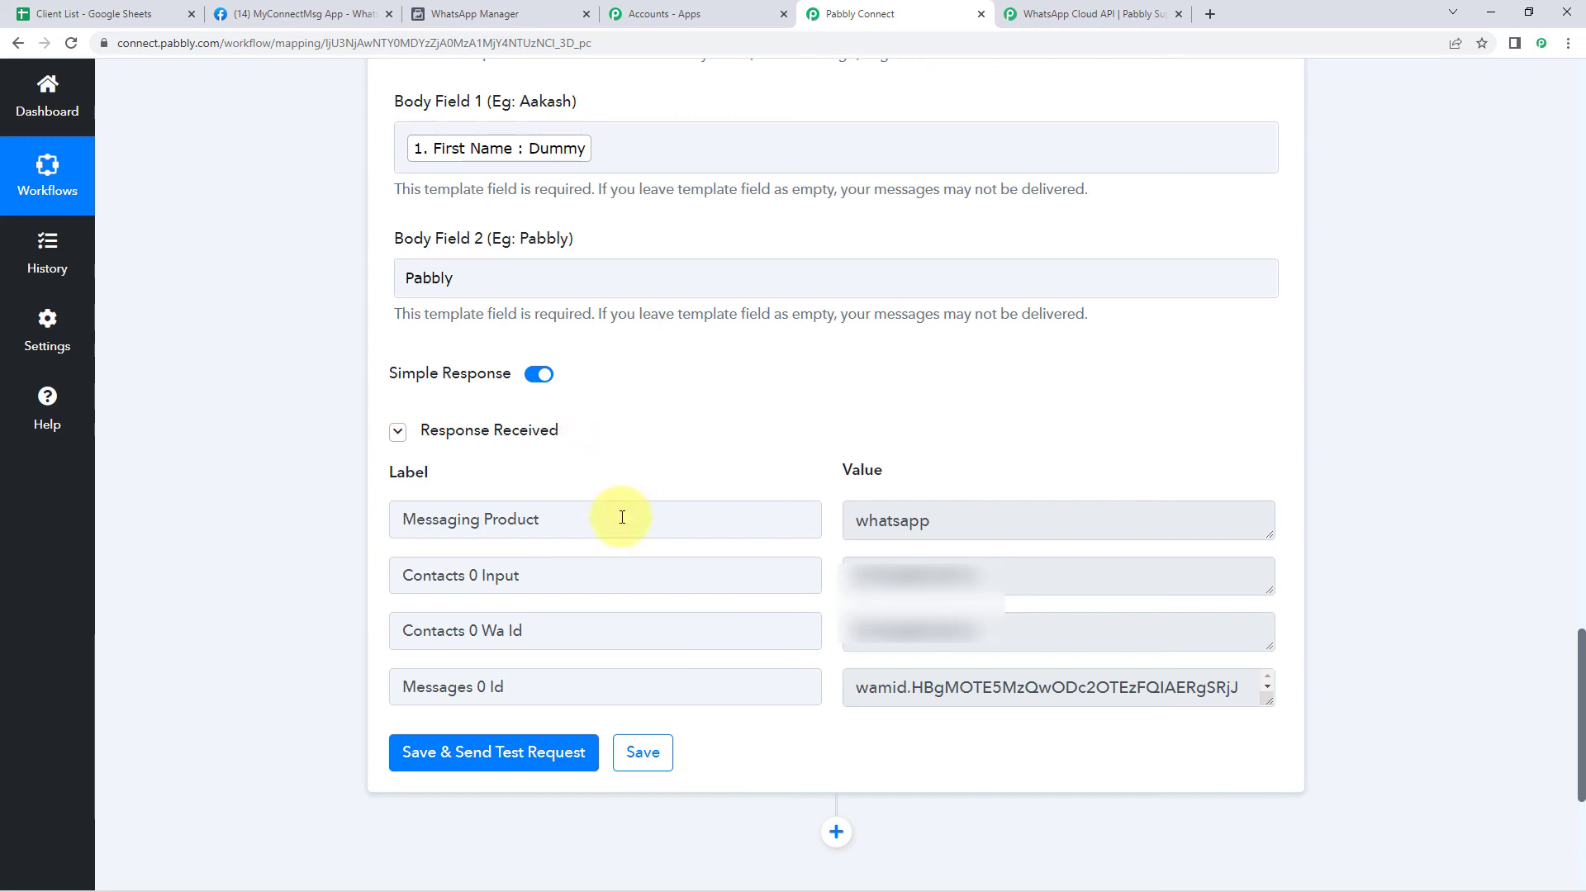
pyautogui.moveTo(983, 576); pyautogui.dragTo(808, 578)
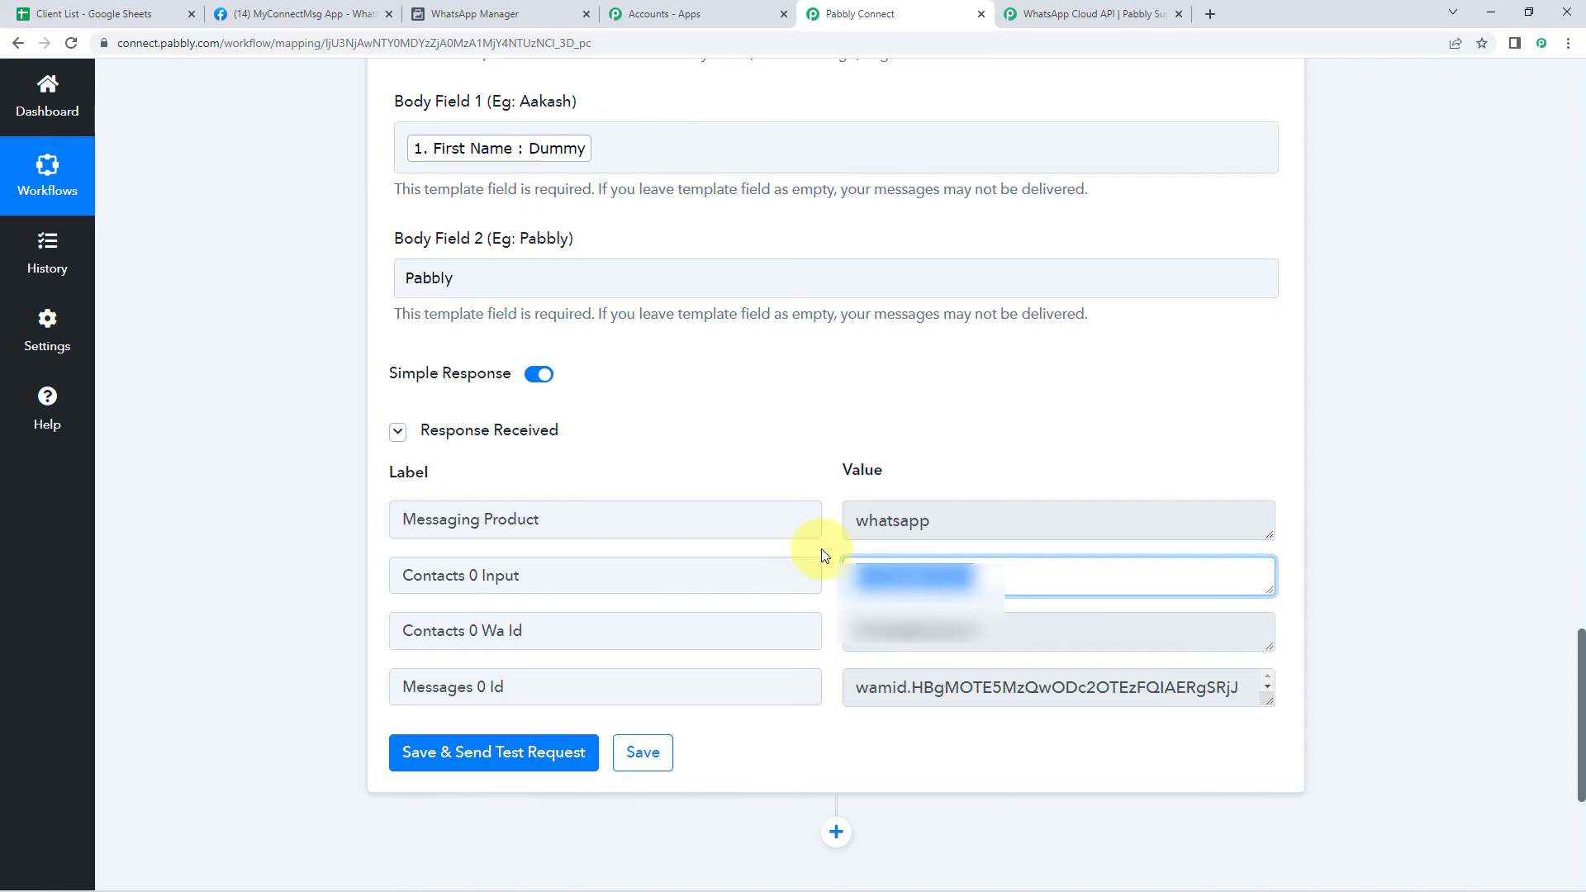
pyautogui.click(831, 549)
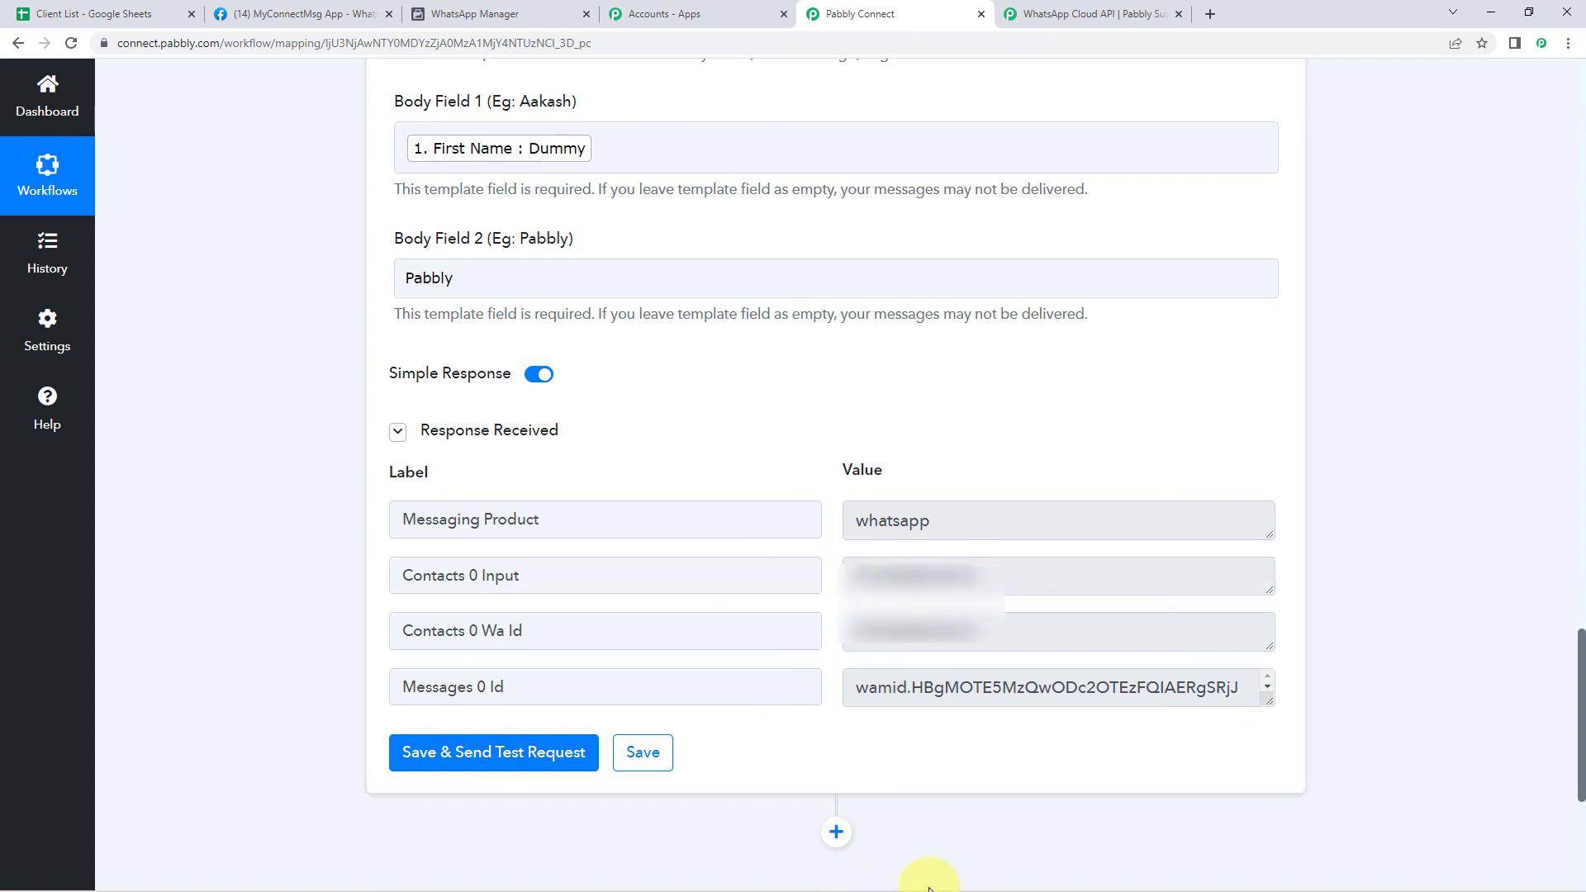
# Open the new WhatsApp chat and dismiss the unknown-business warning as not spam
pyautogui.click(954, 886)
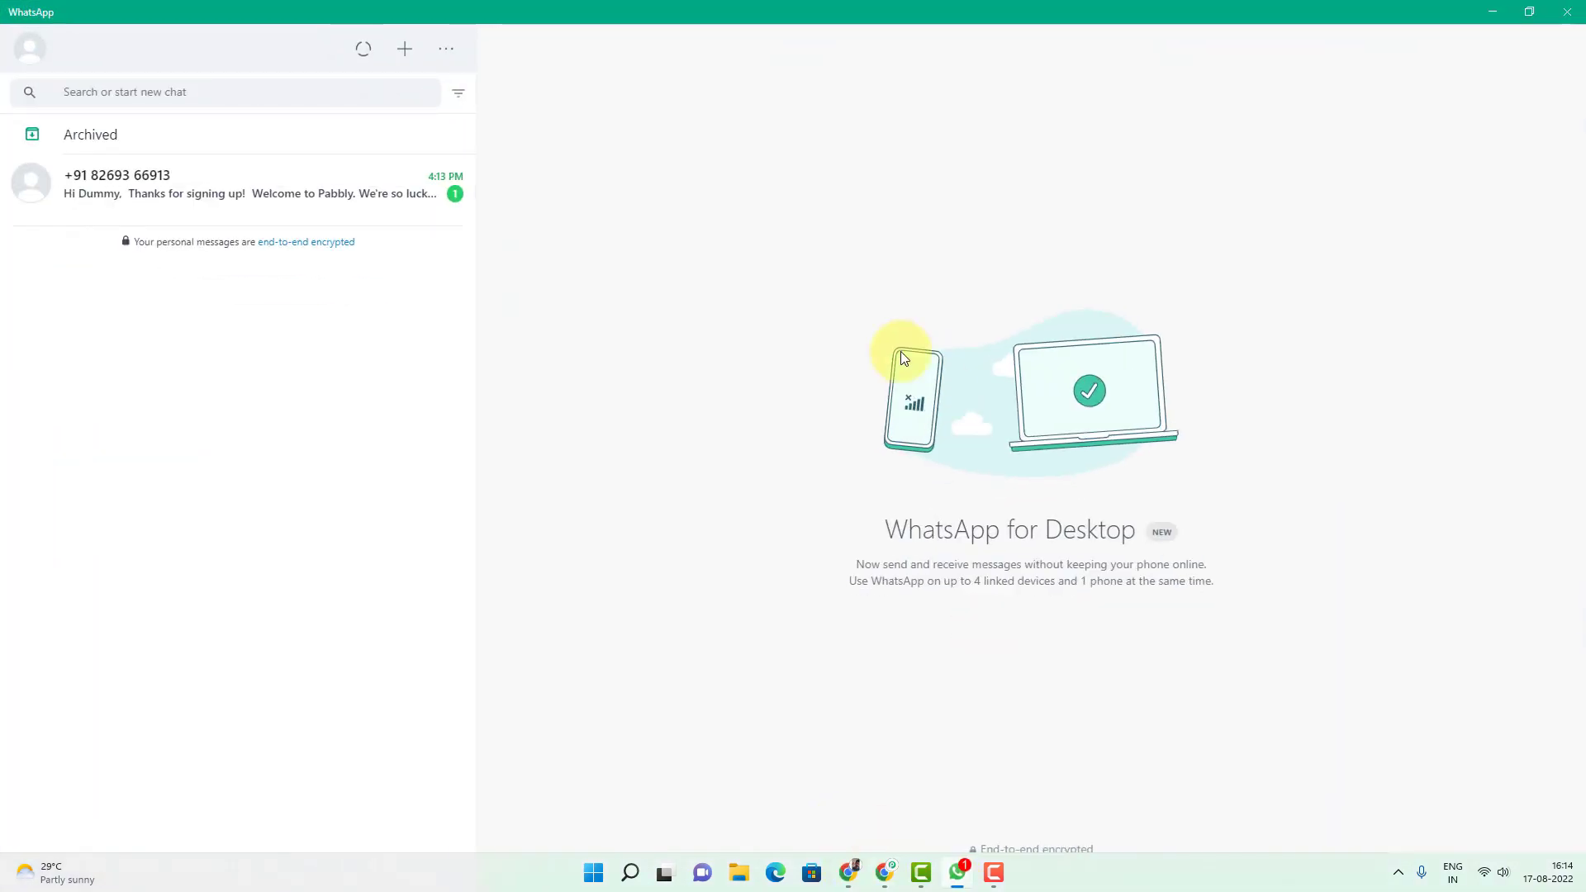
pyautogui.click(330, 188)
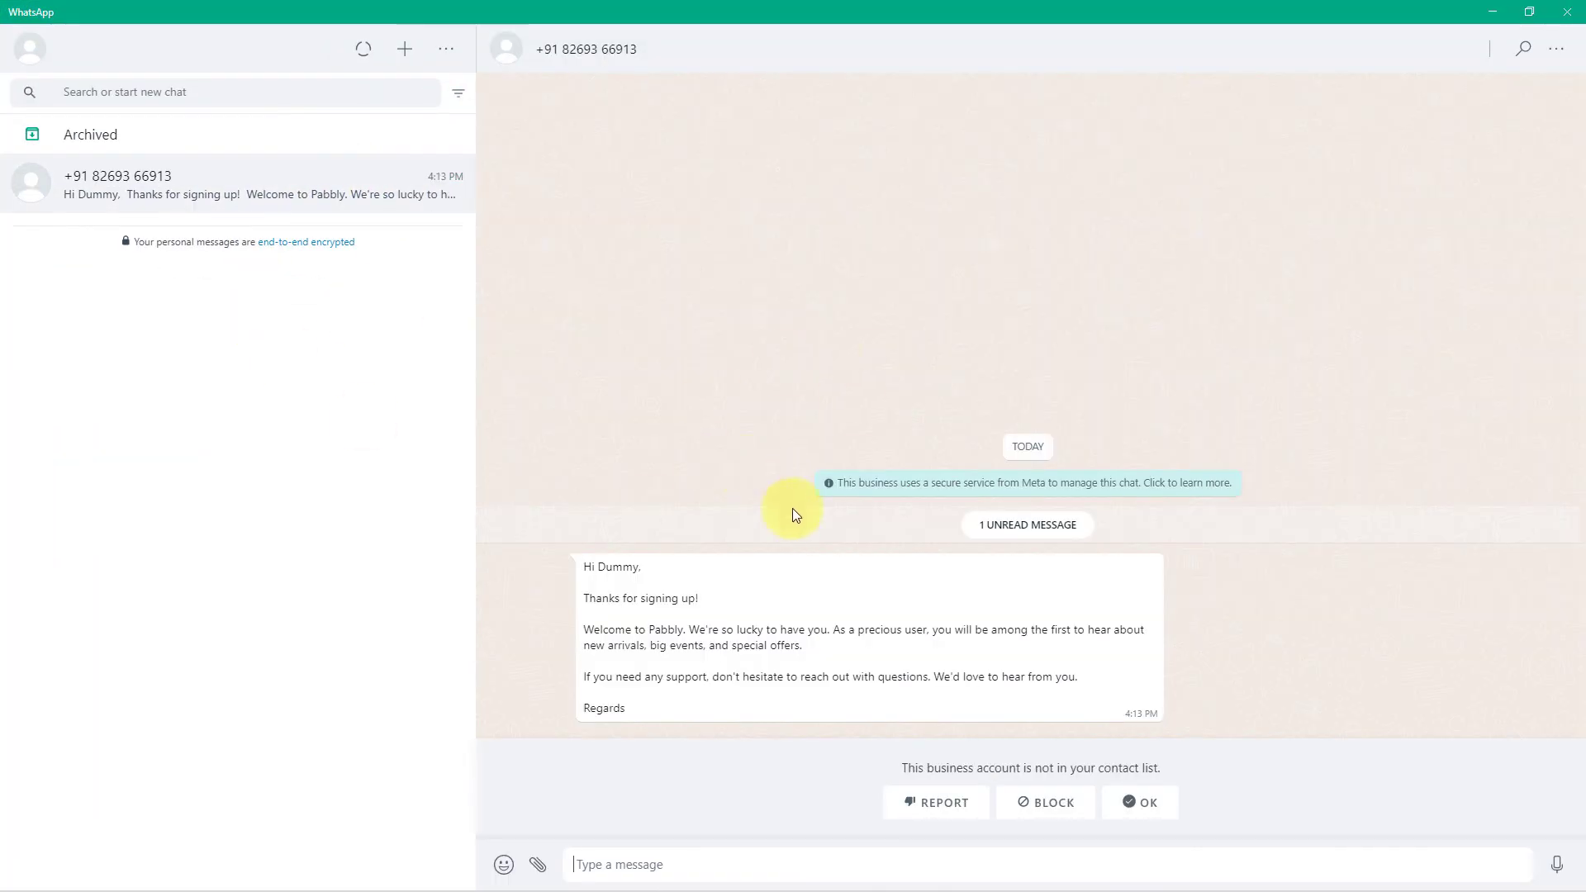
pyautogui.click(1167, 809)
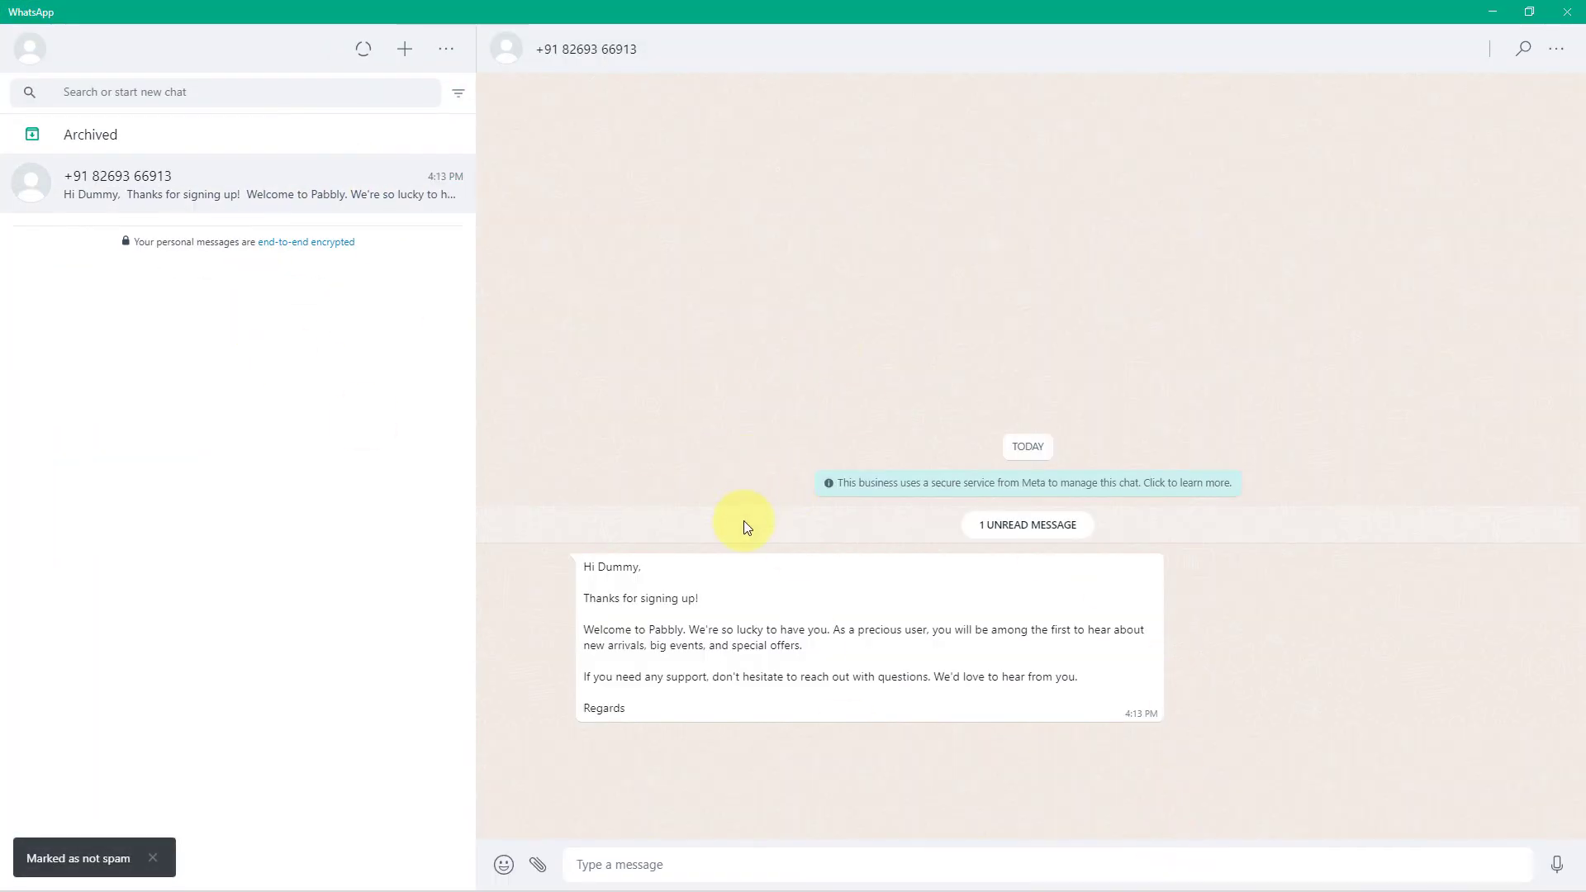
# Highlight 'Dummy' and 'Pabbly' in the received greeting, then return to the Client List sheet
pyautogui.doubleClick(613, 566)
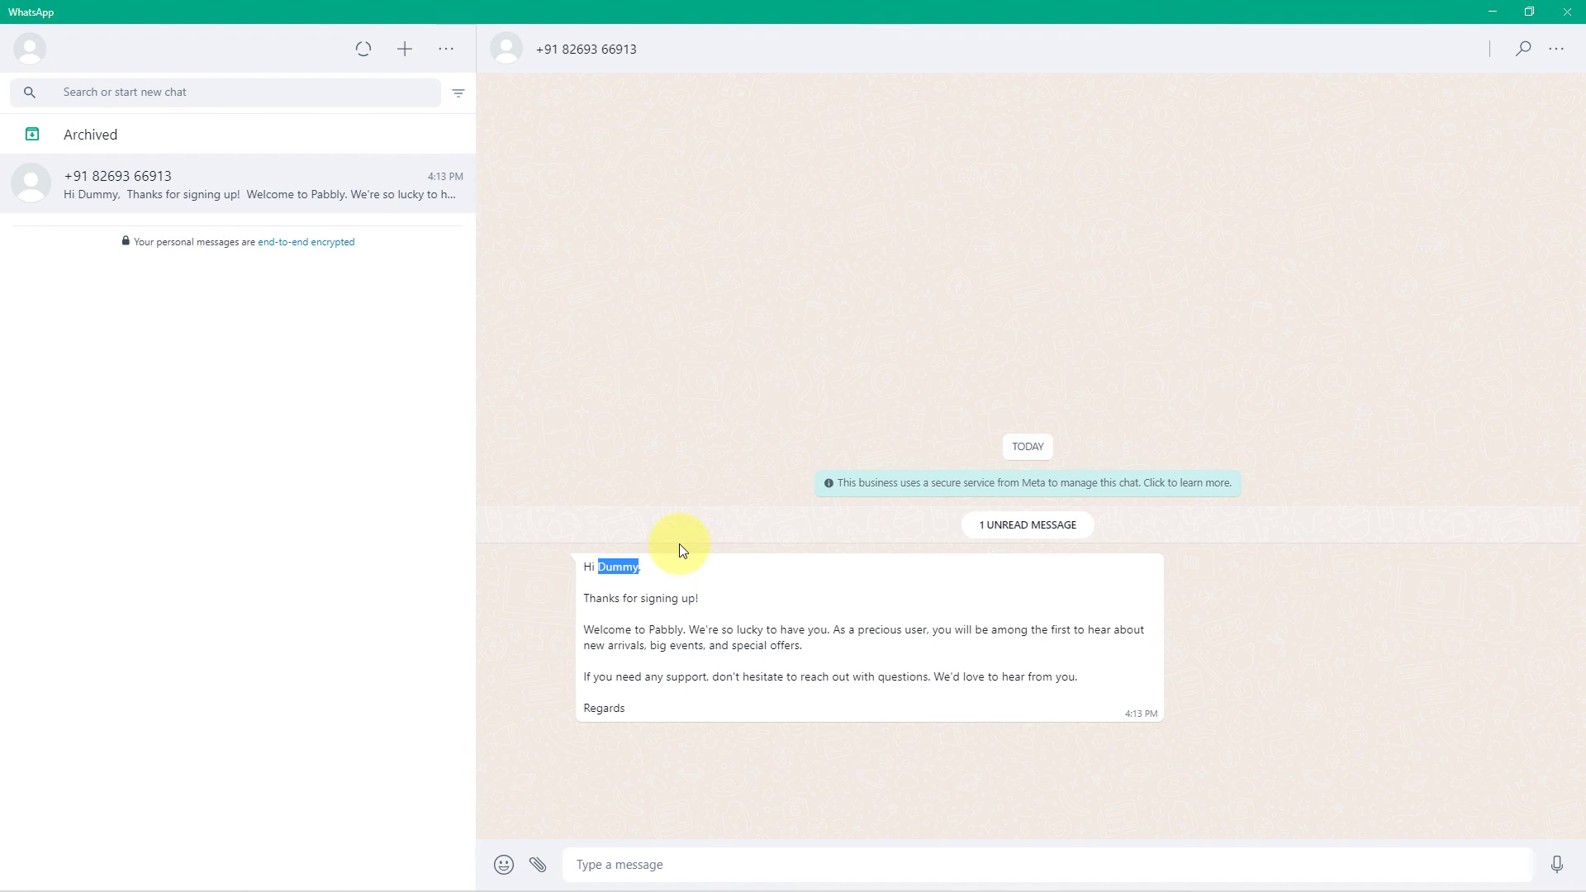
pyautogui.click(704, 607)
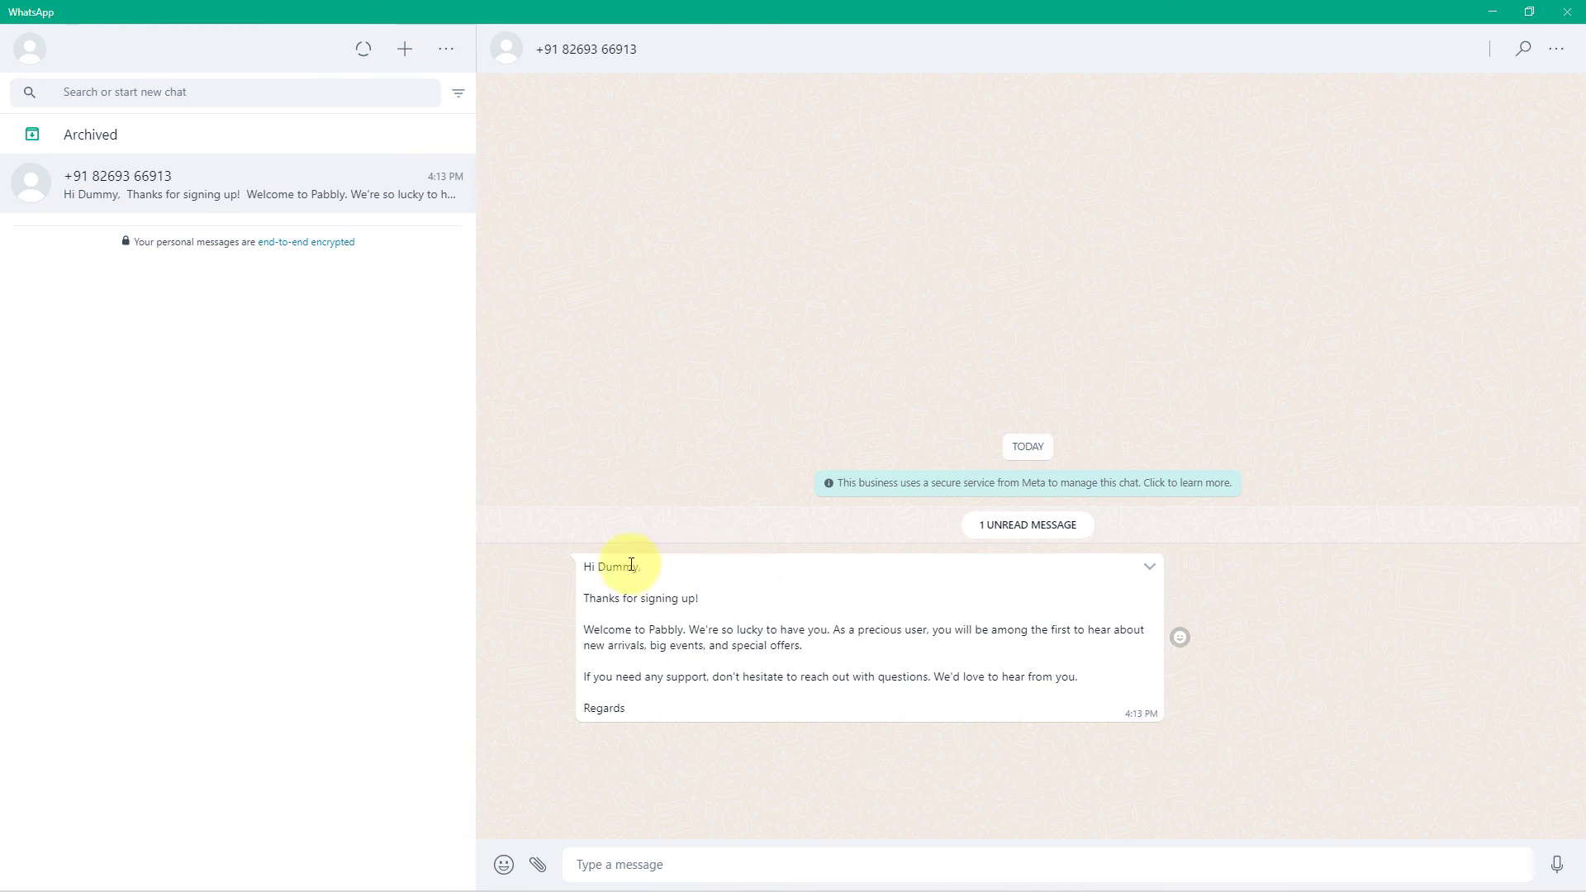
pyautogui.moveTo(596, 567); pyautogui.dragTo(640, 573)
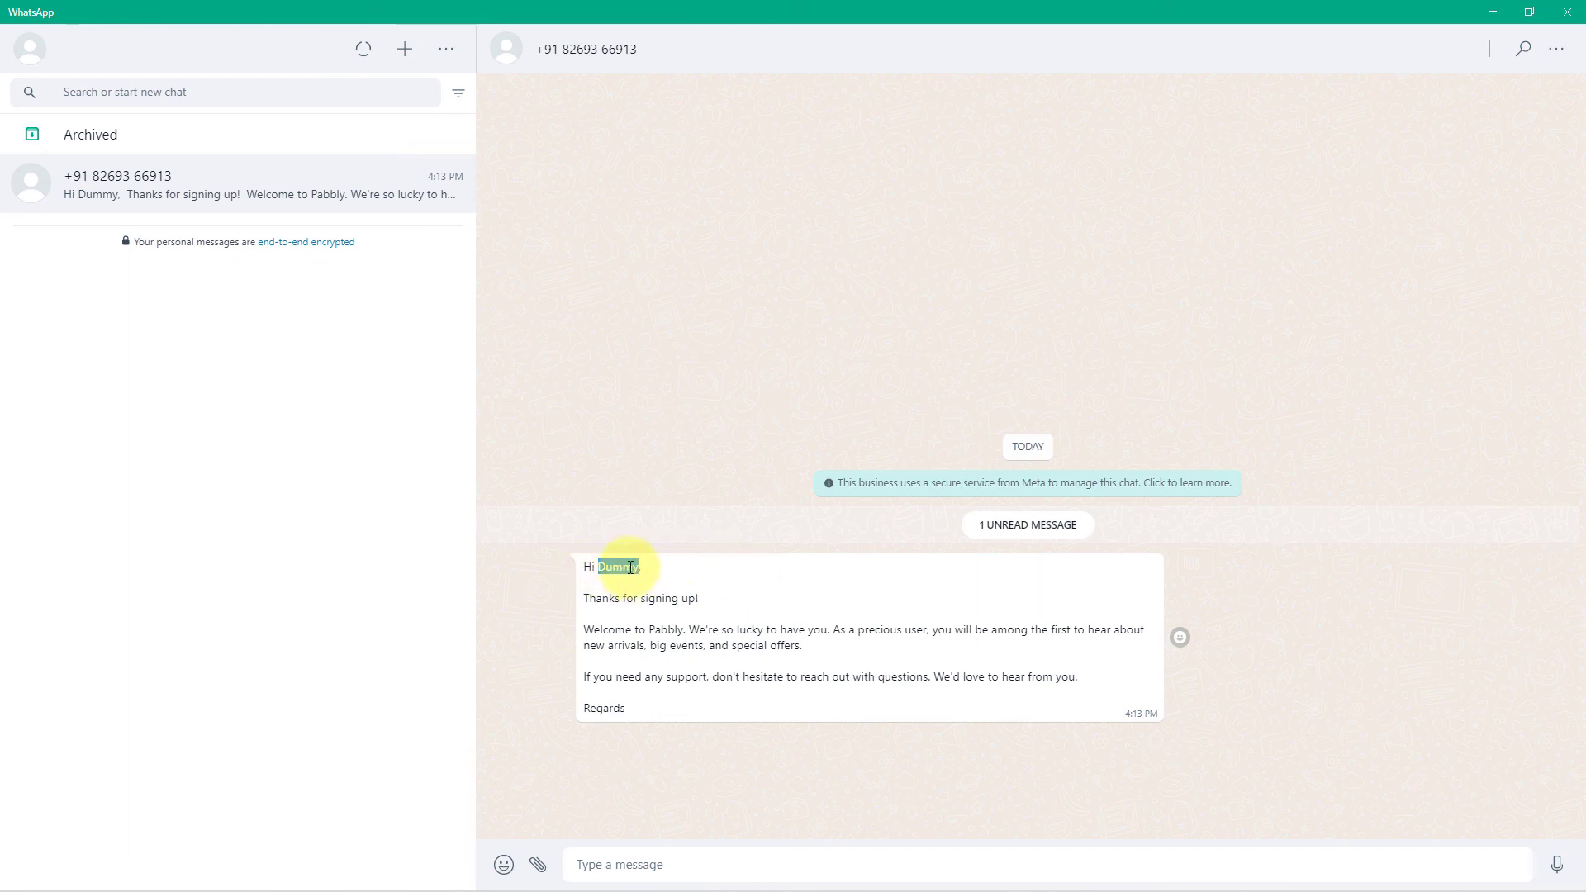
pyautogui.moveTo(648, 630); pyautogui.dragTo(683, 630)
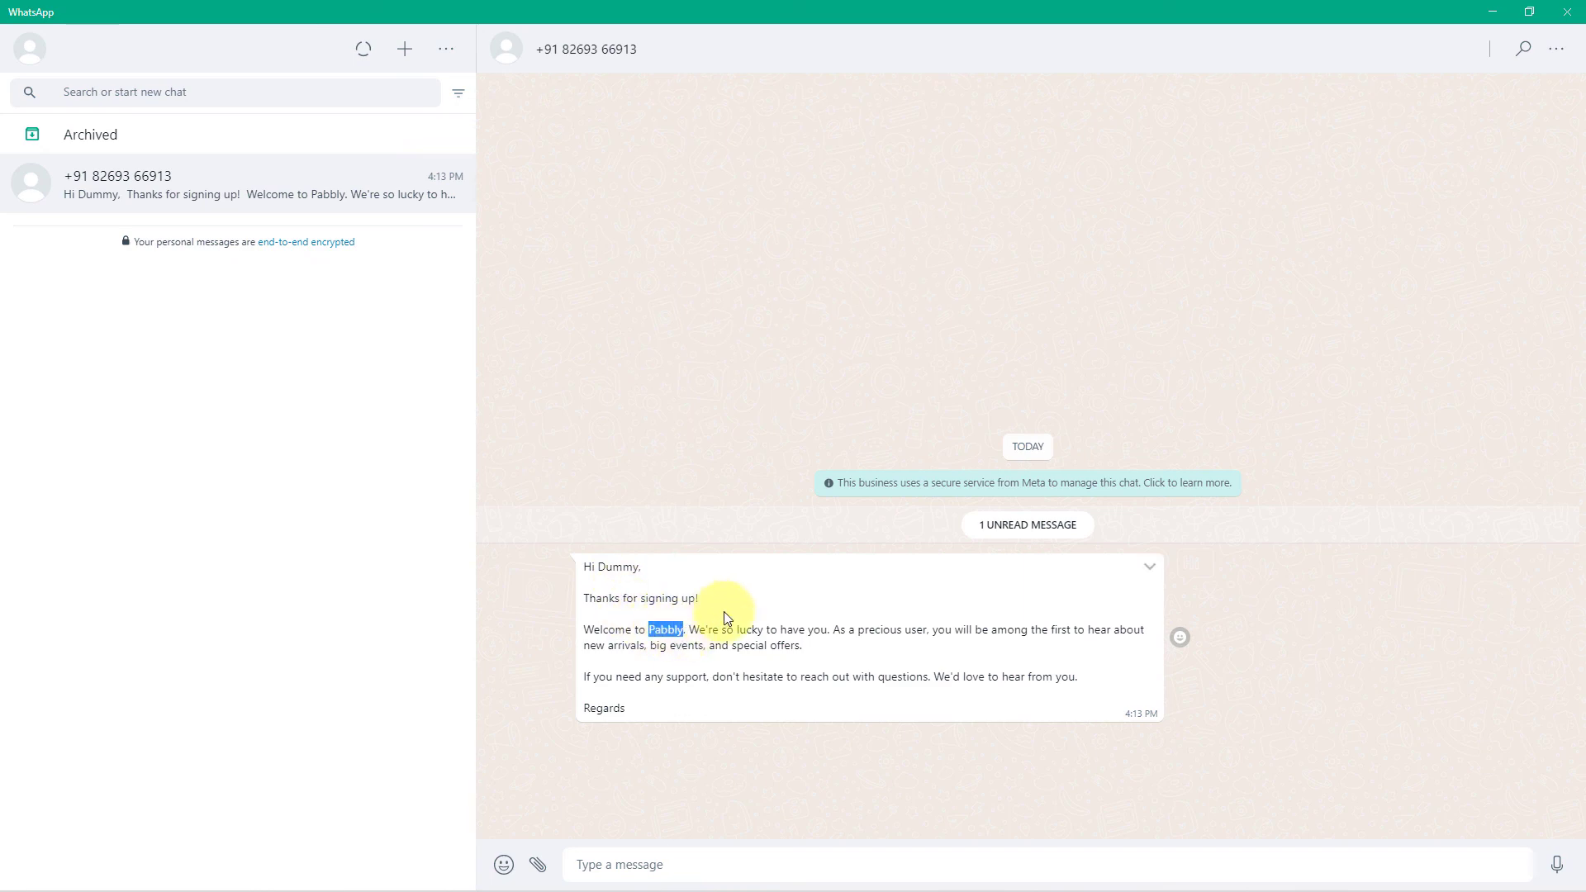
pyautogui.click(671, 628)
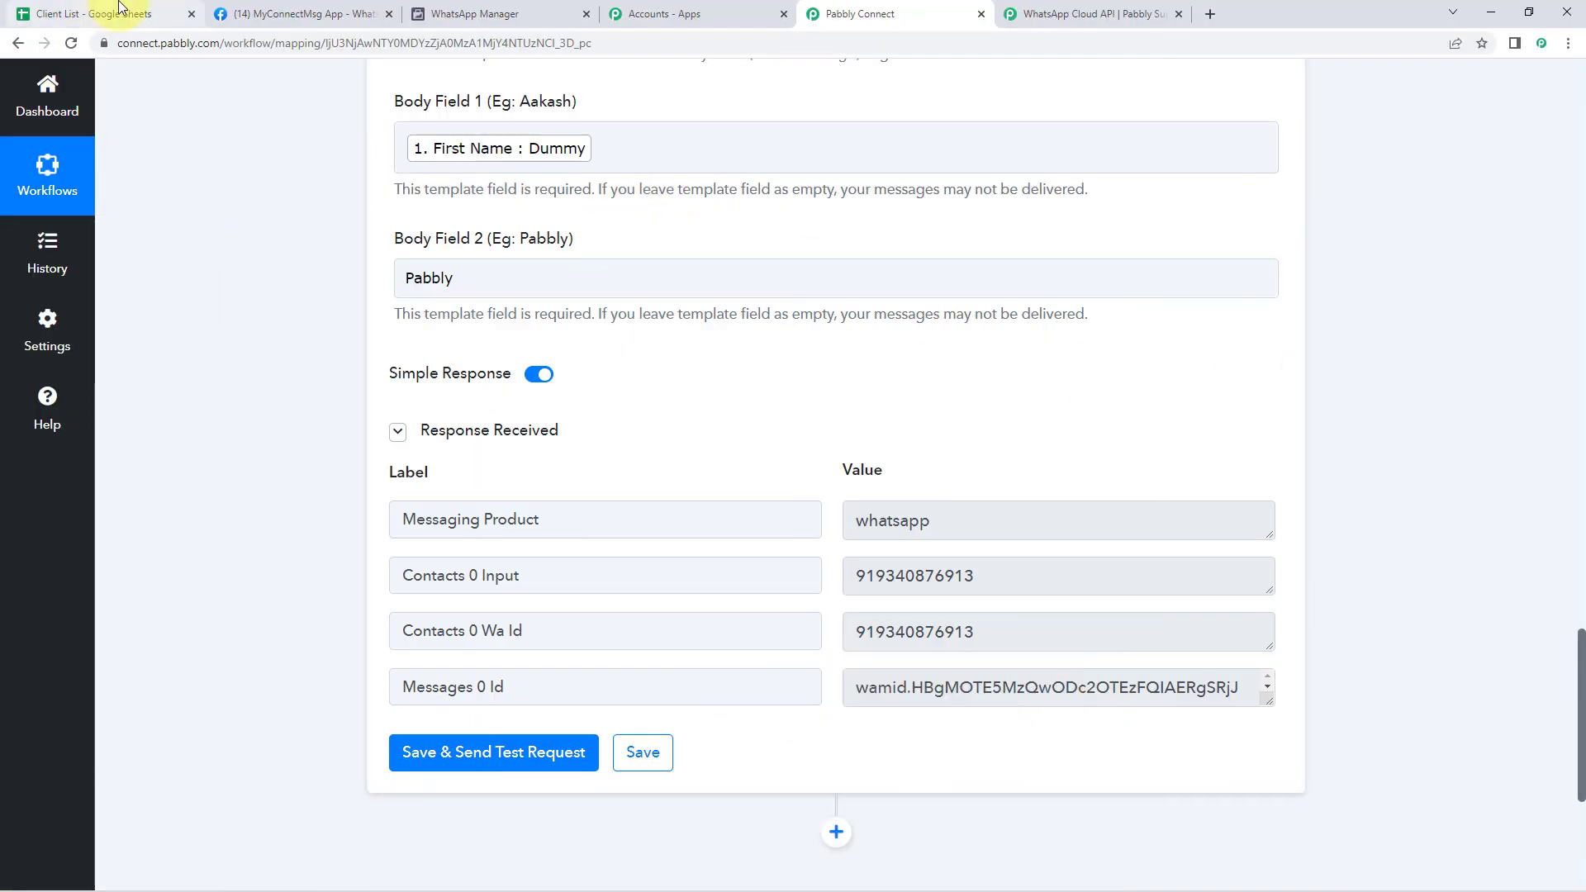
pyautogui.click(99, 14)
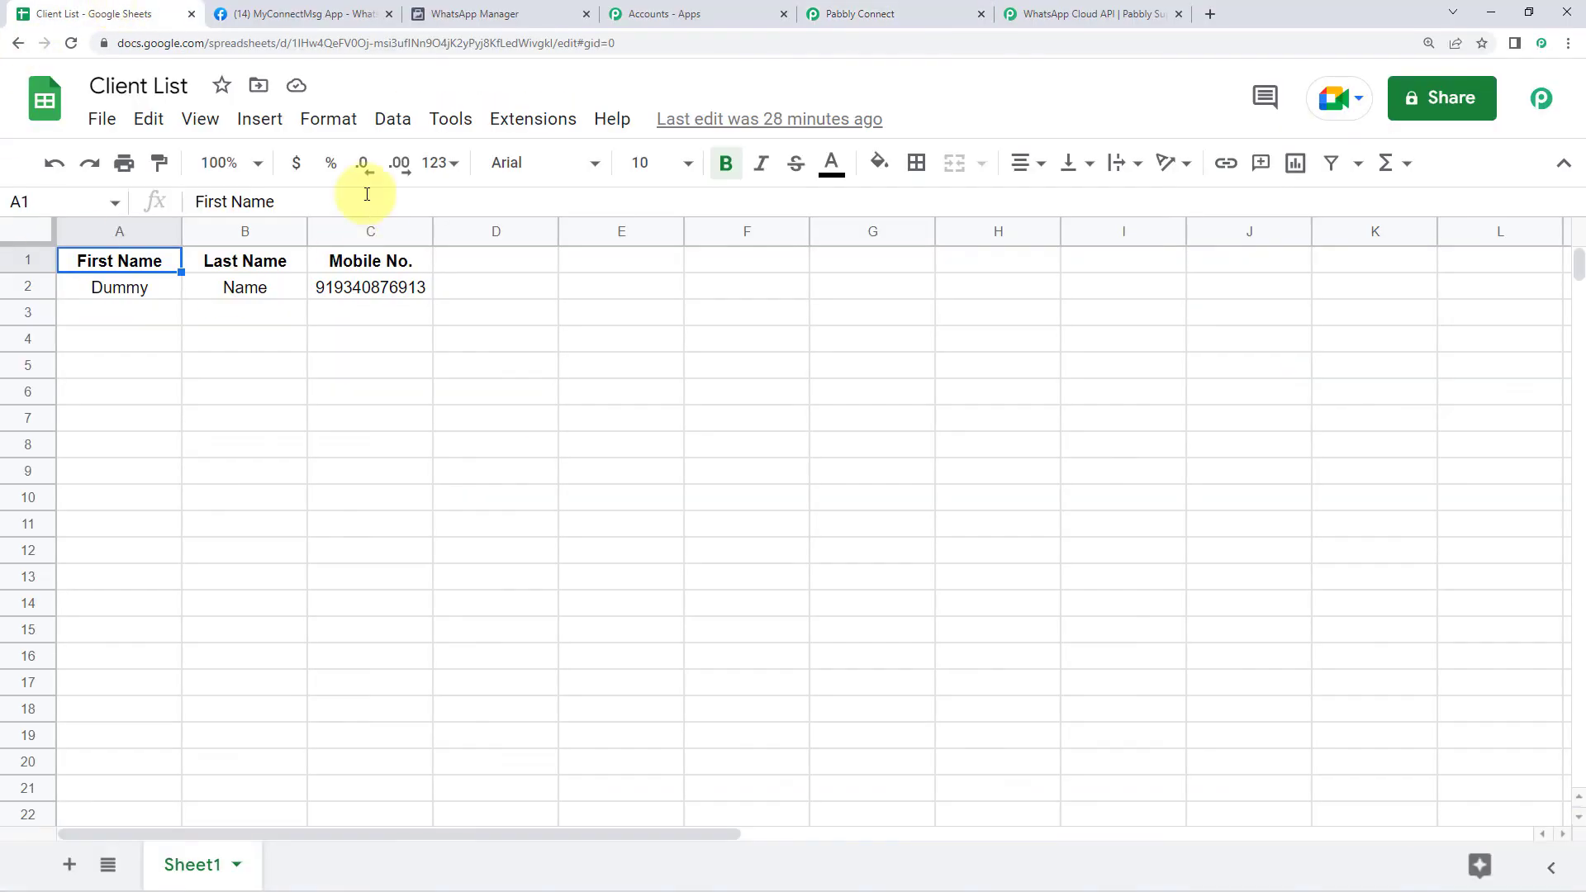
# Enter 'Test' in A3 and 'Name' in B3 of the Client List sheet
pyautogui.click(140, 314)
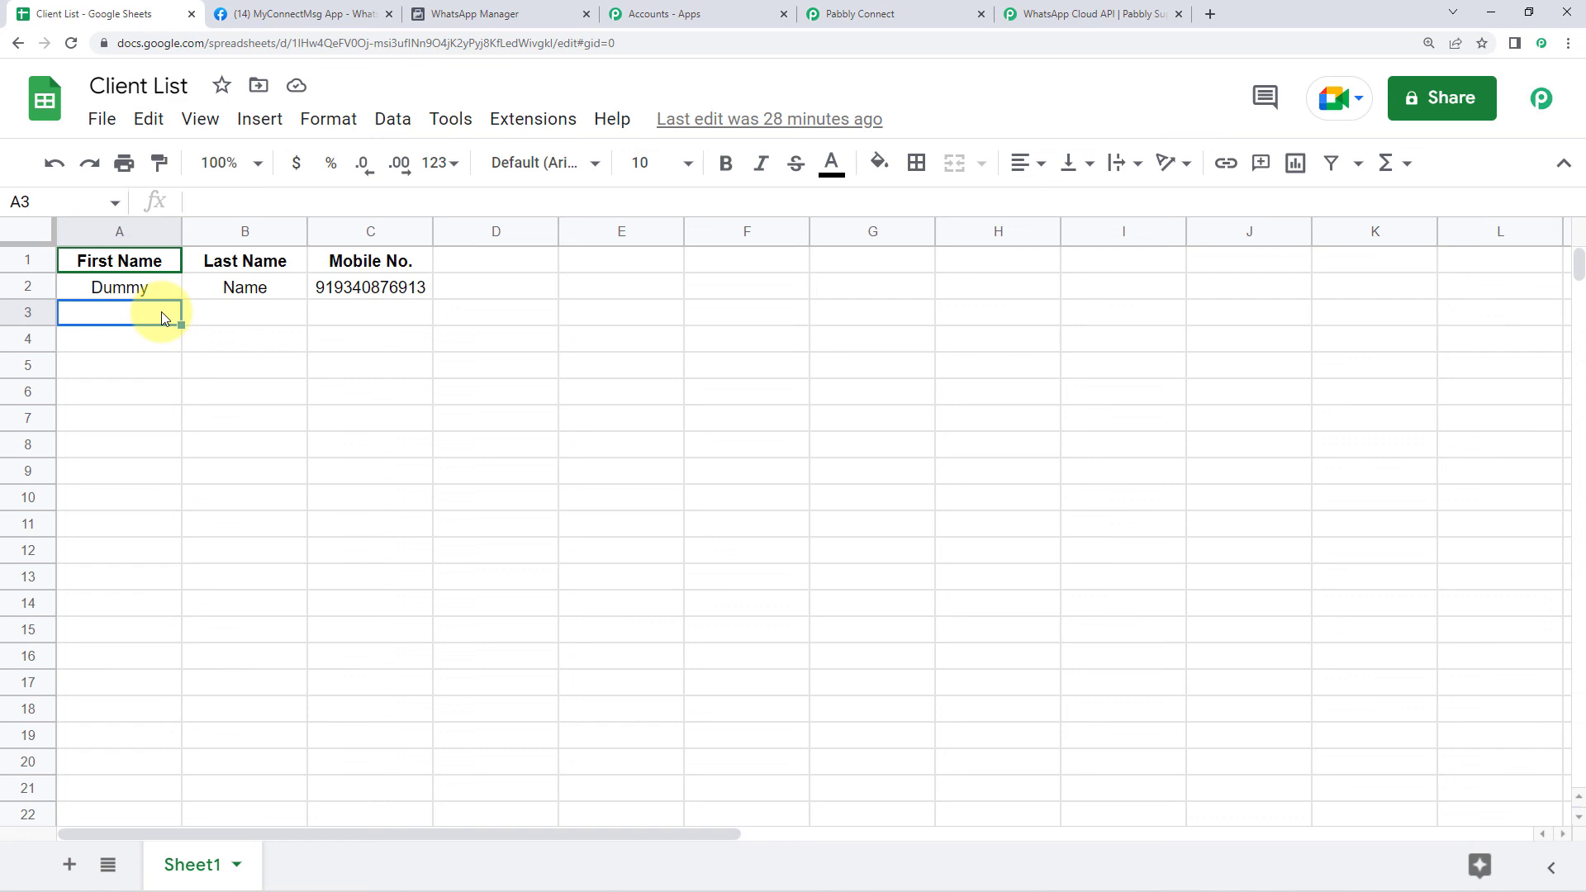
pyautogui.doubleClick(151, 313)
pyautogui.write('test')
pyautogui.press('BackSpace')
pyautogui.press('BackSpace')
pyautogui.press('BackSpace')
pyautogui.press('BackSpace')
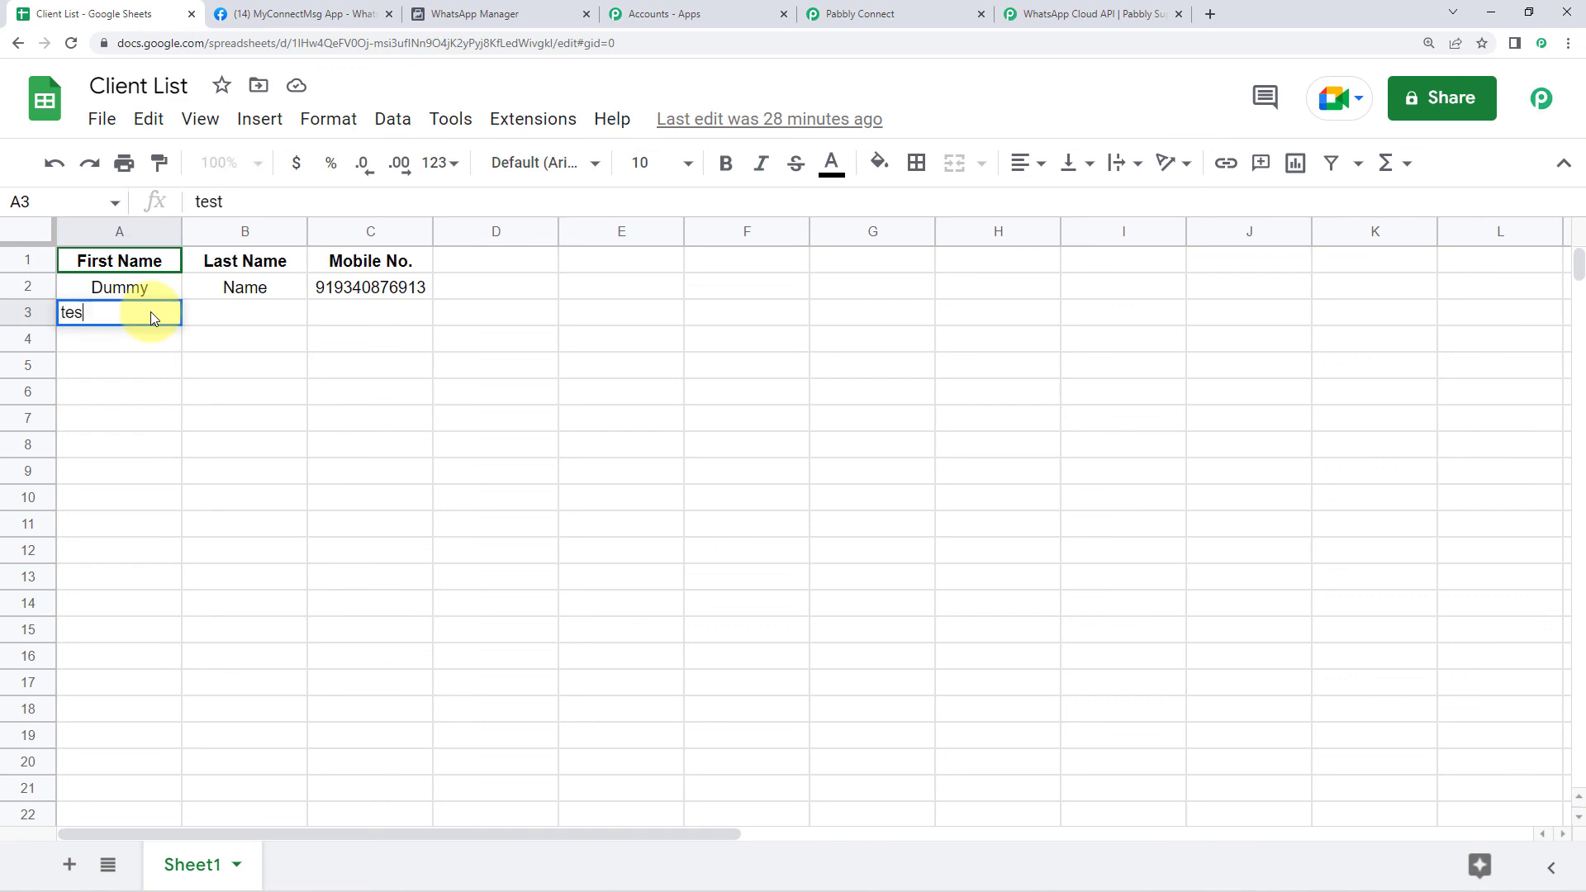
pyautogui.write('Test')
pyautogui.press('Tab')
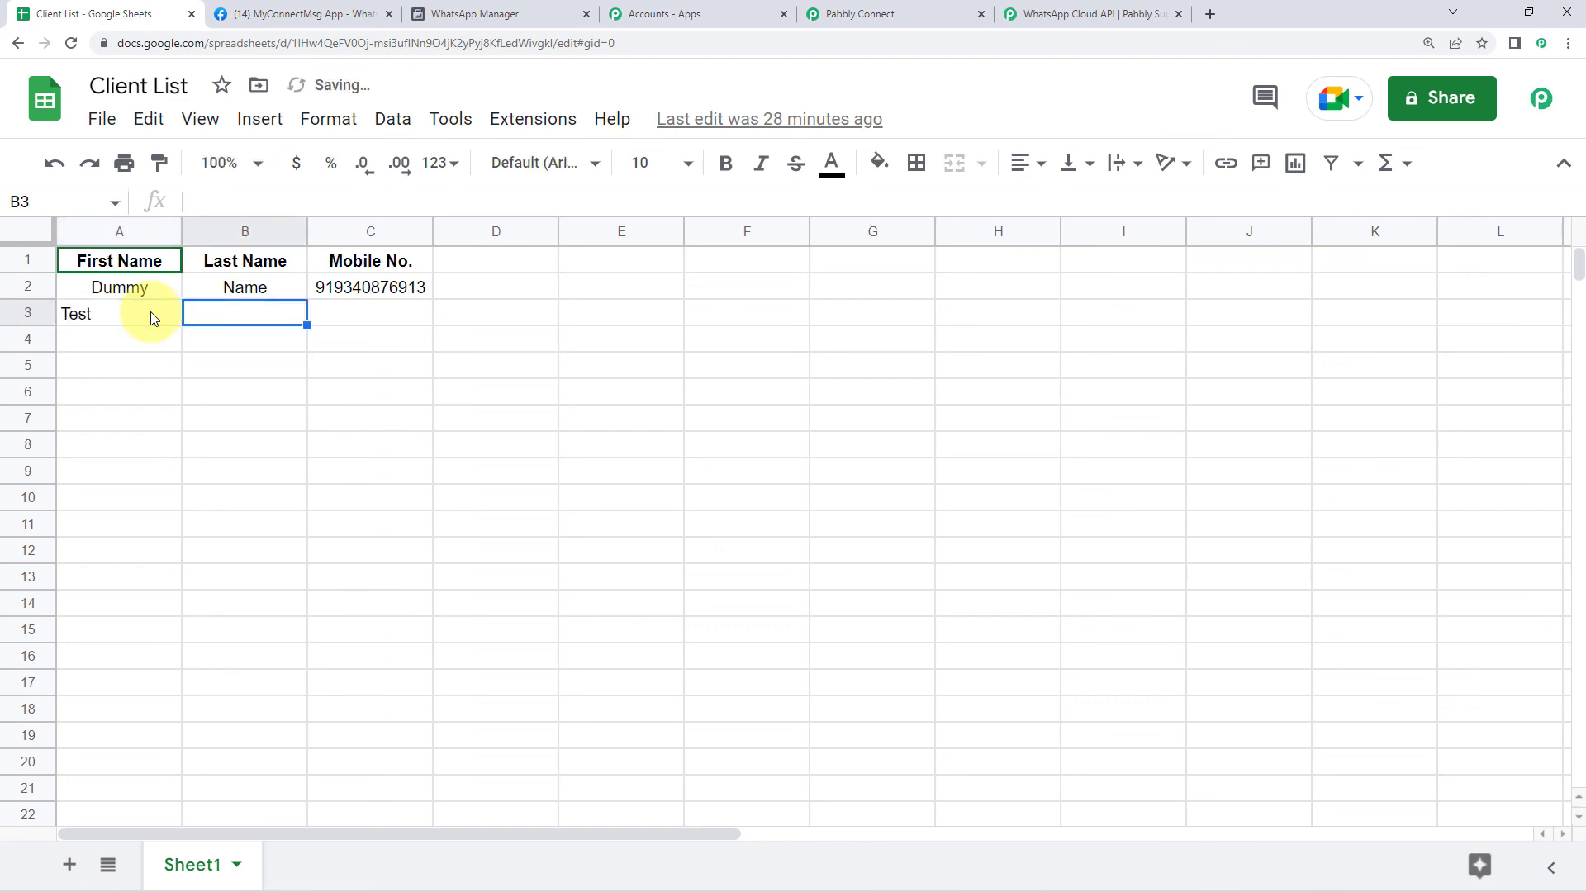
pyautogui.write('Name')
pyautogui.press('Tab')
# Copy the mobile number from C2 into C3 to complete the new row
pyautogui.press('Up')
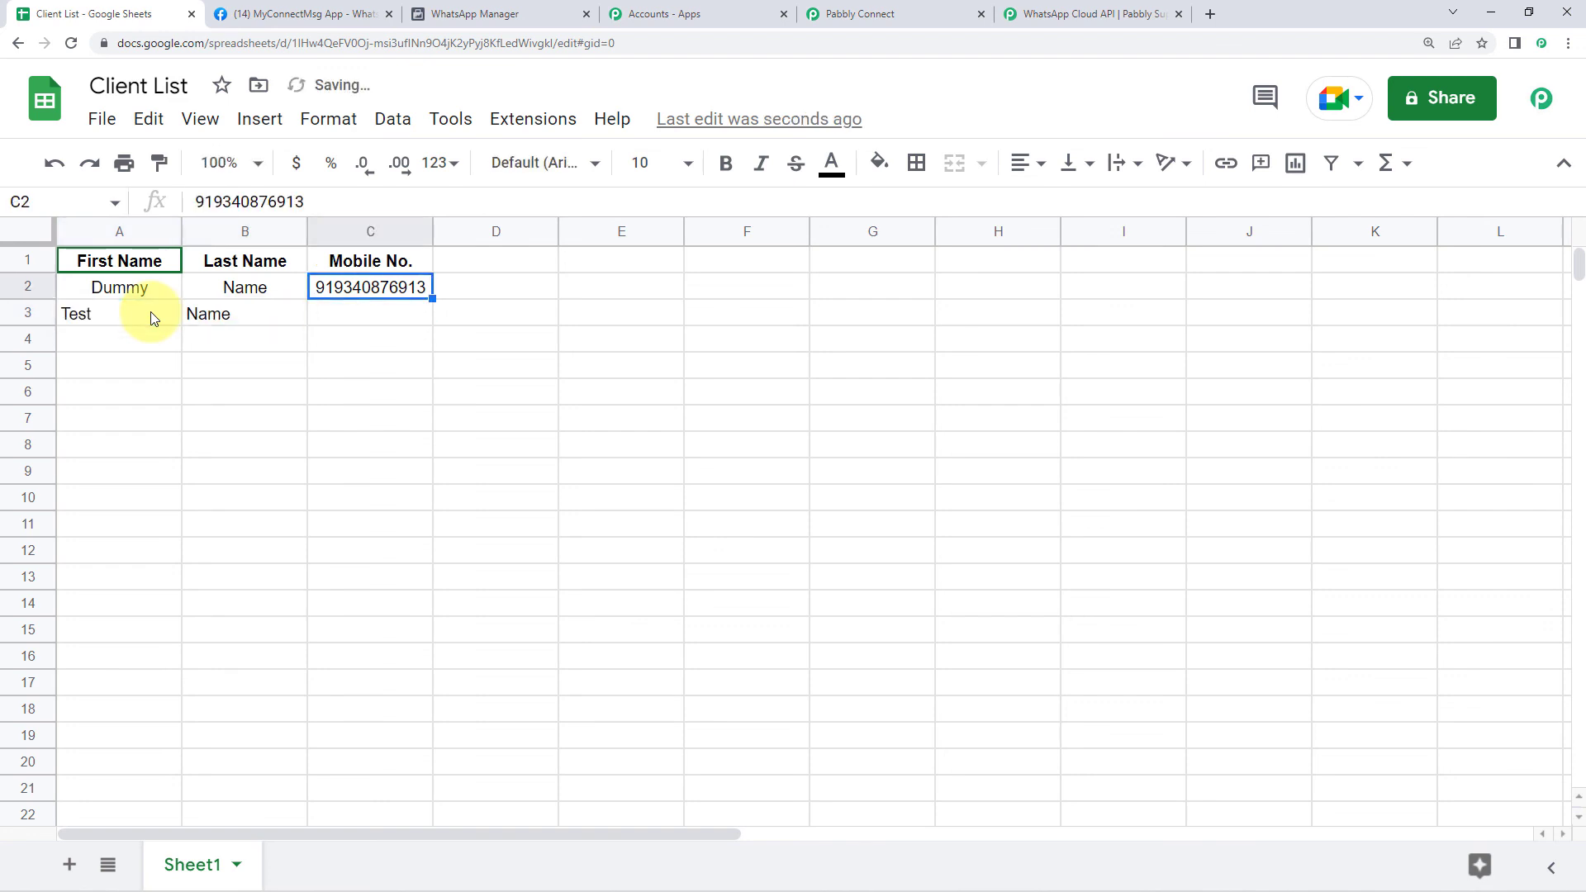
pyautogui.hotkey('ctrl', 'c')
pyautogui.press('Down')
pyautogui.hotkey('ctrl', 'v')
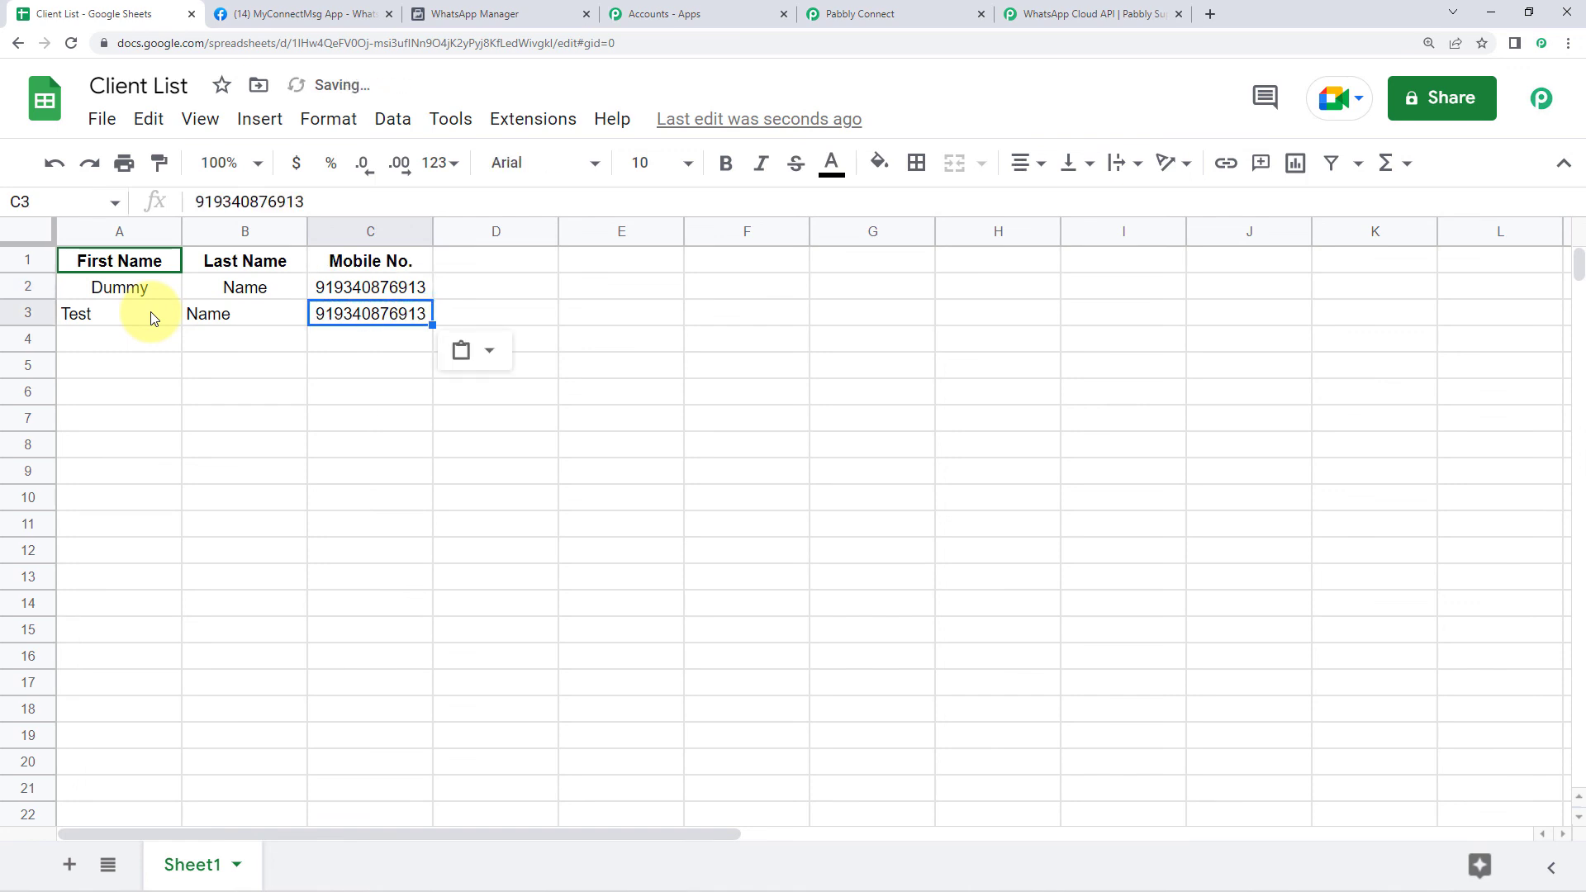
pyautogui.press('Tab')
pyautogui.click(107, 341)
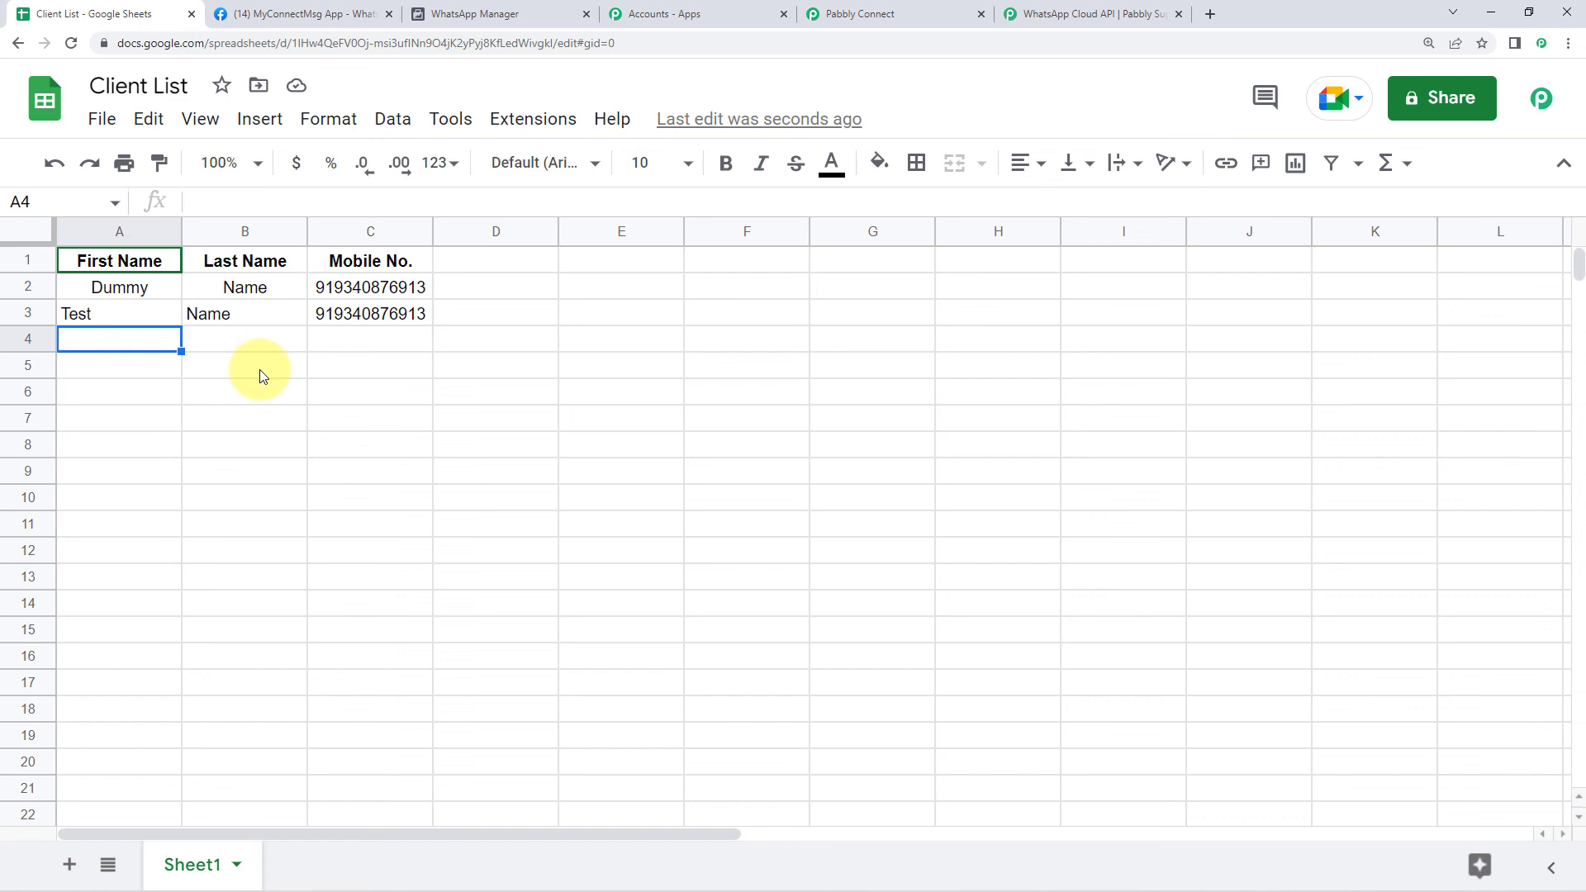
pyautogui.click(374, 319)
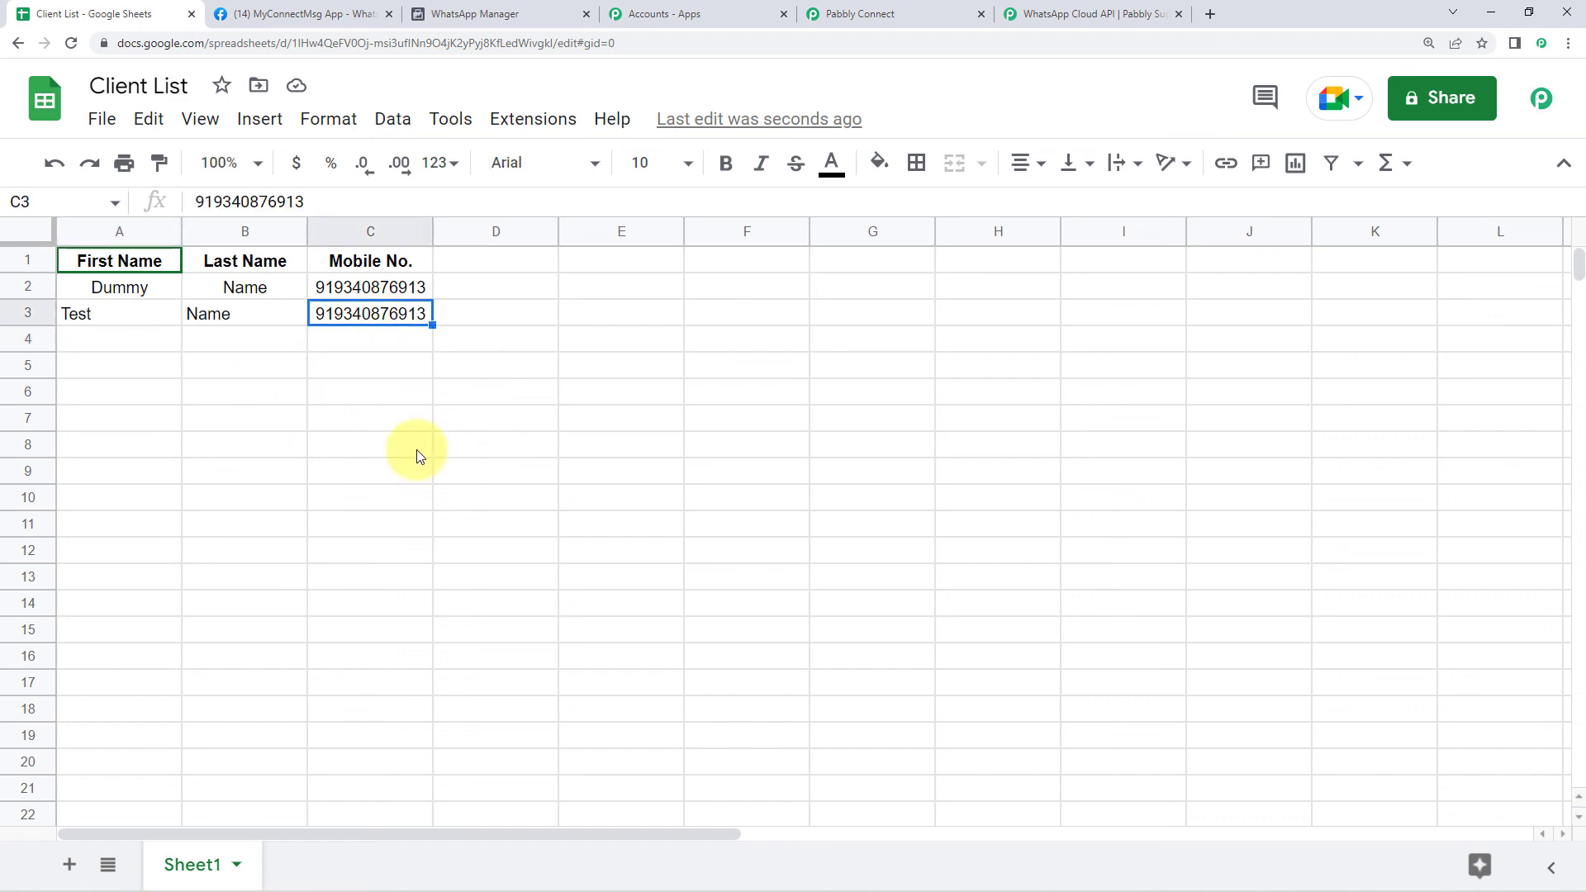
pyautogui.click(959, 874)
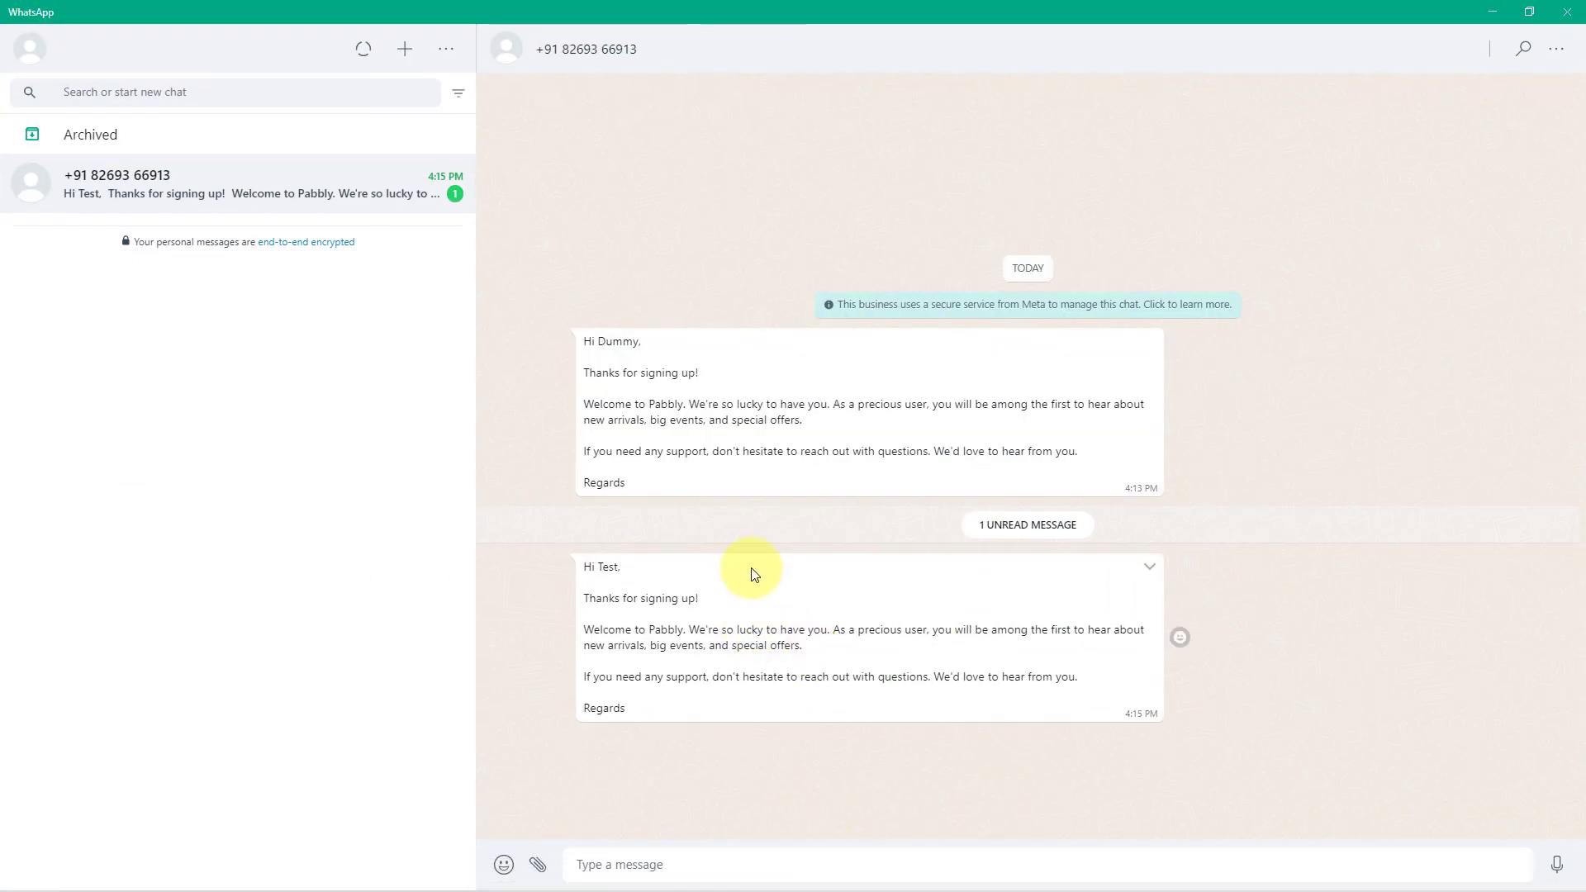
# Highlight 'Test' and 'Pabbly' in the second welcome message, then minimize WhatsApp
pyautogui.moveTo(598, 566); pyautogui.dragTo(618, 569)
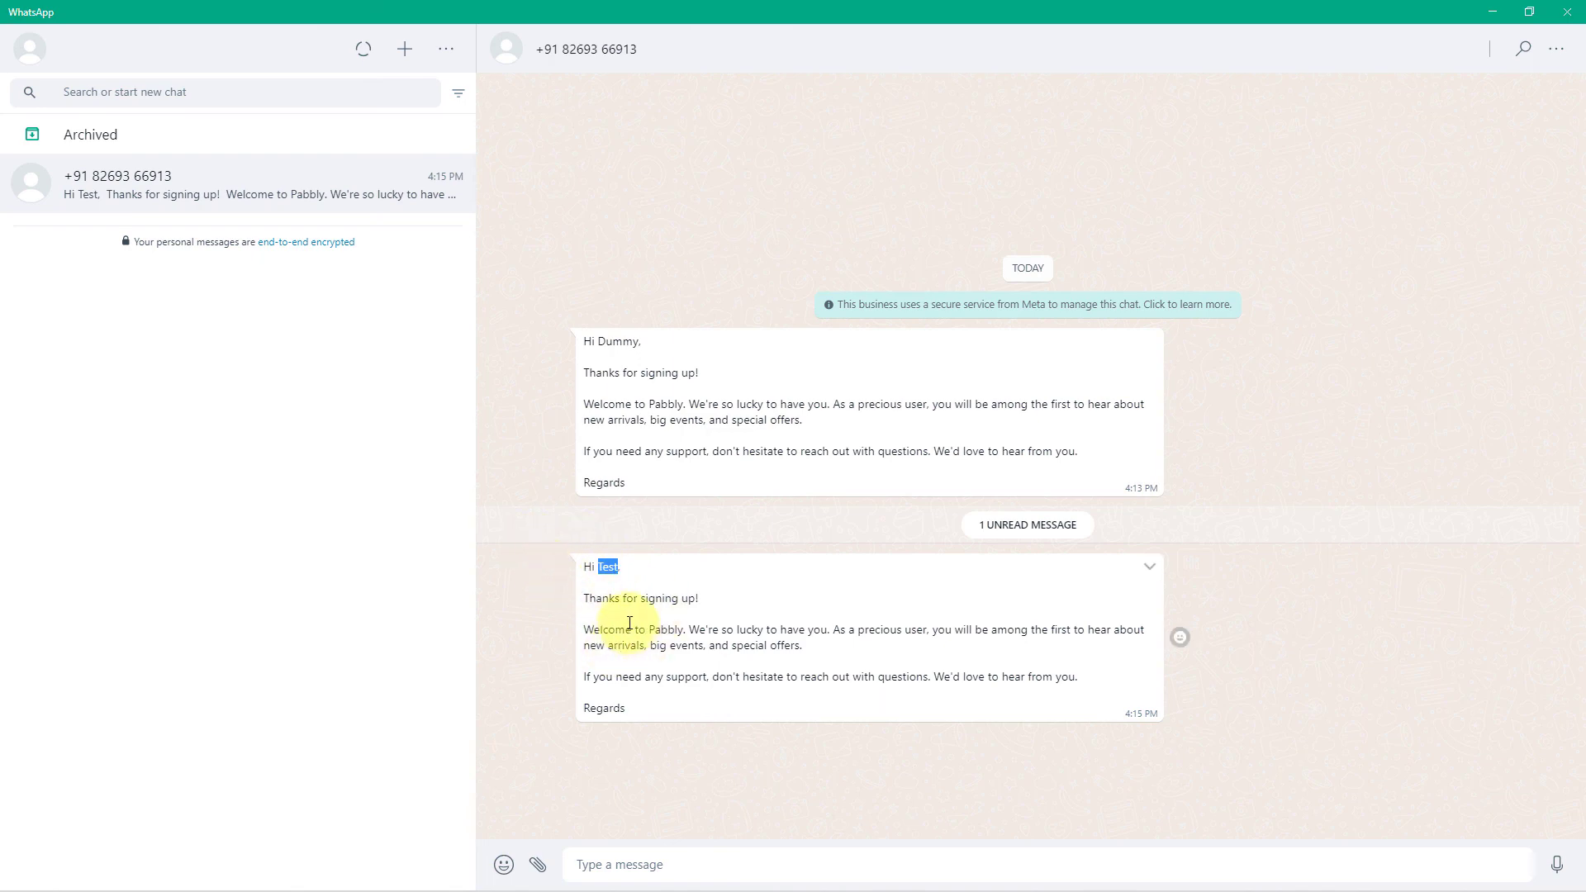
pyautogui.moveTo(649, 630); pyautogui.dragTo(683, 634)
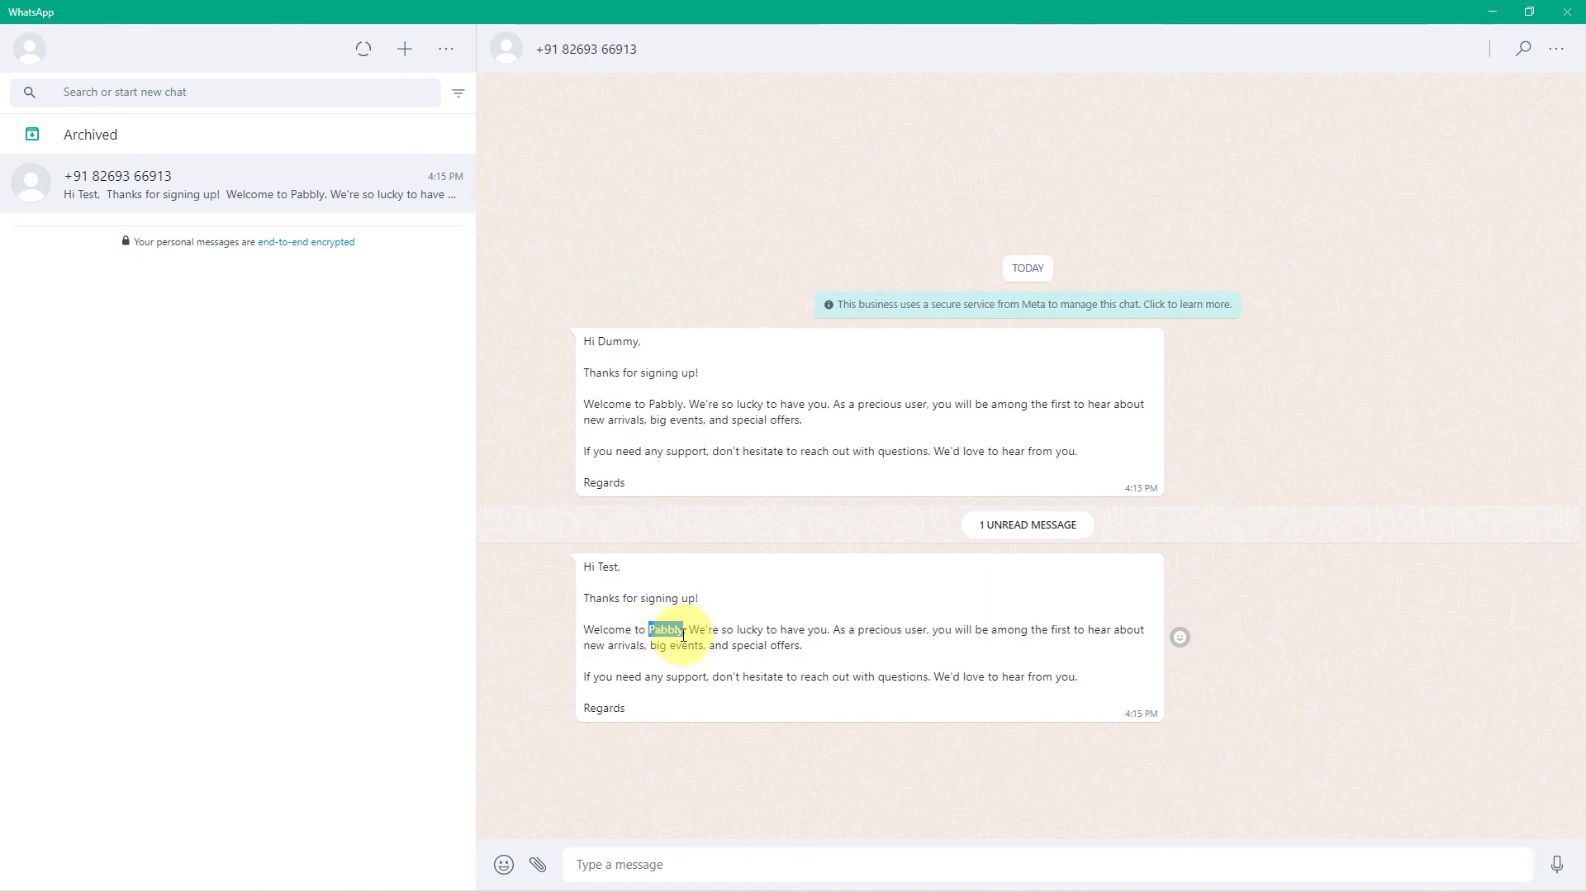
pyautogui.click(1492, 12)
# Back in the Pabbly workflow, scroll up and collapse the Google Sheets trigger card
pyautogui.click(978, 8)
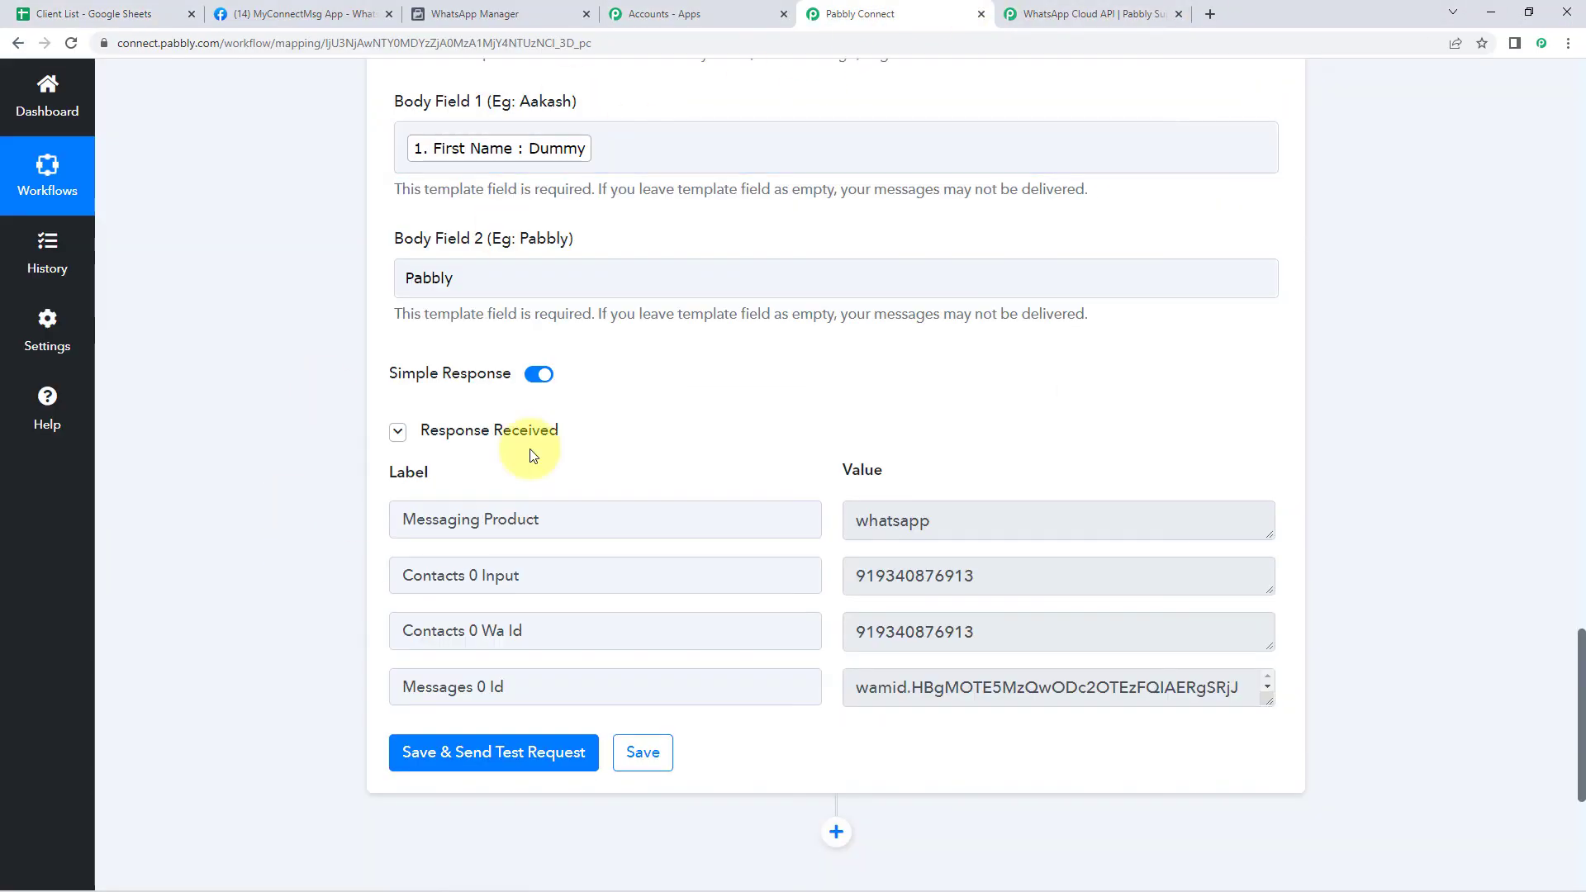
pyautogui.doubleClick(506, 280)
pyautogui.click(295, 302)
pyautogui.click(460, 273)
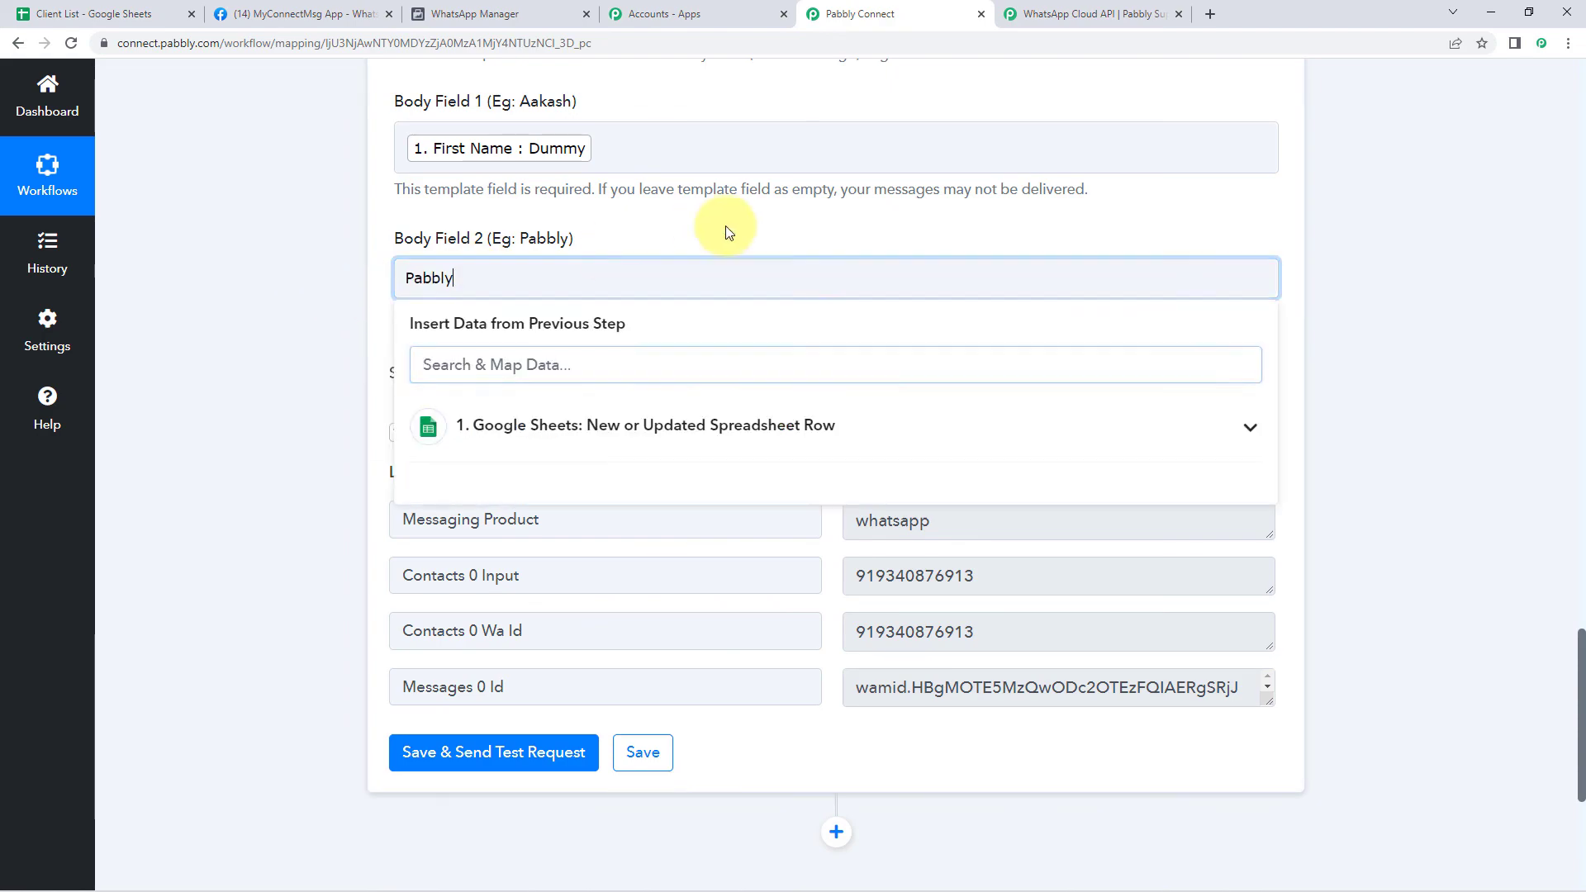
pyautogui.scroll(9, 708, 300)
pyautogui.scroll(20, 1107, 346)
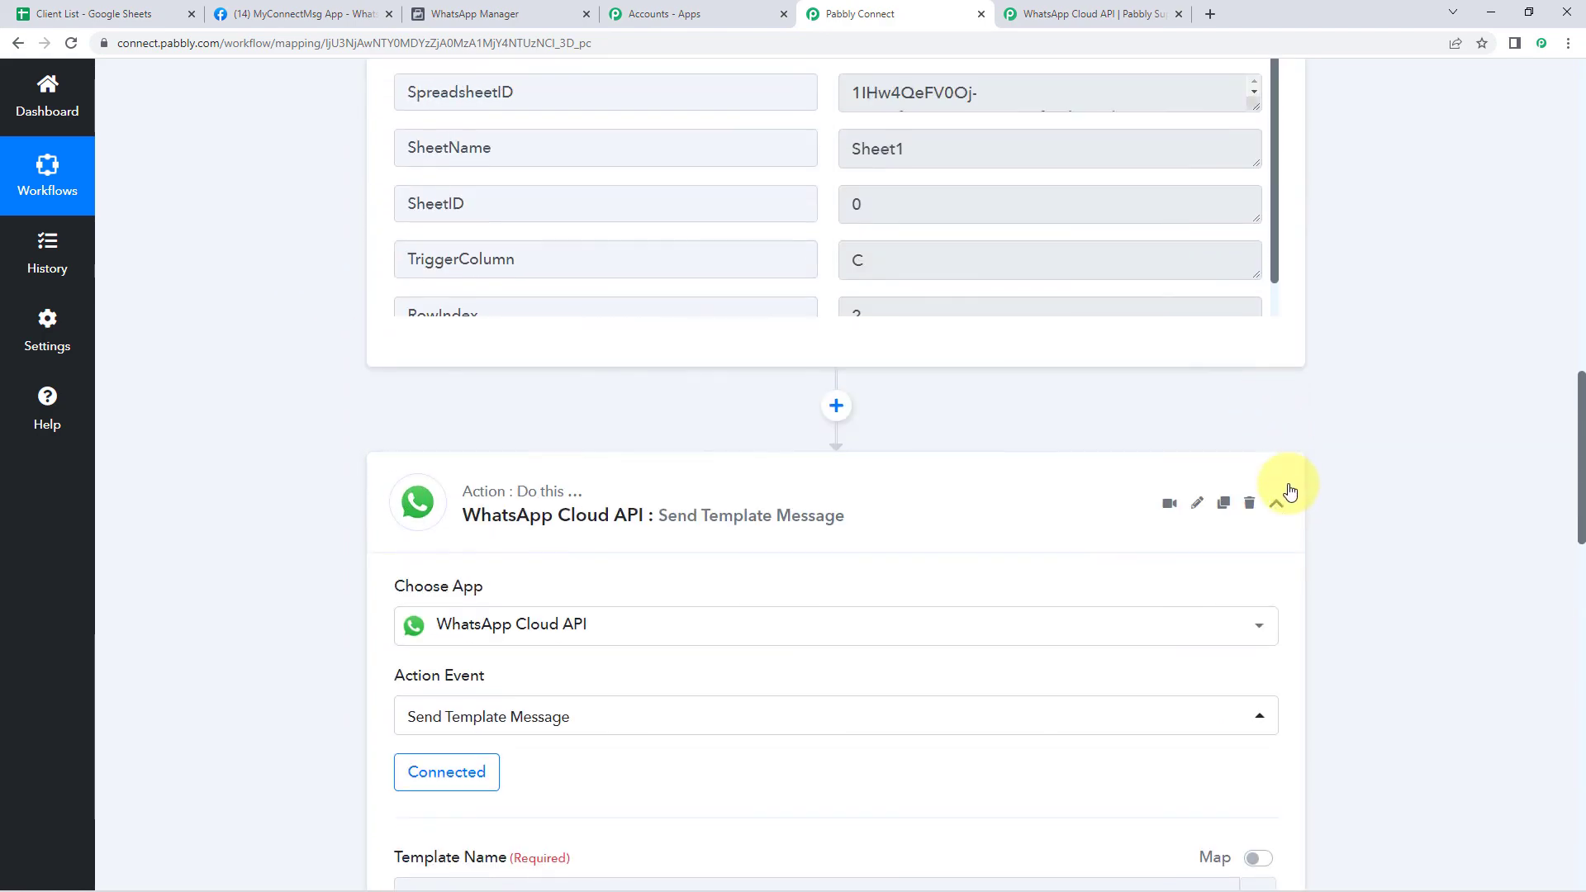
pyautogui.scroll(5, 1291, 412)
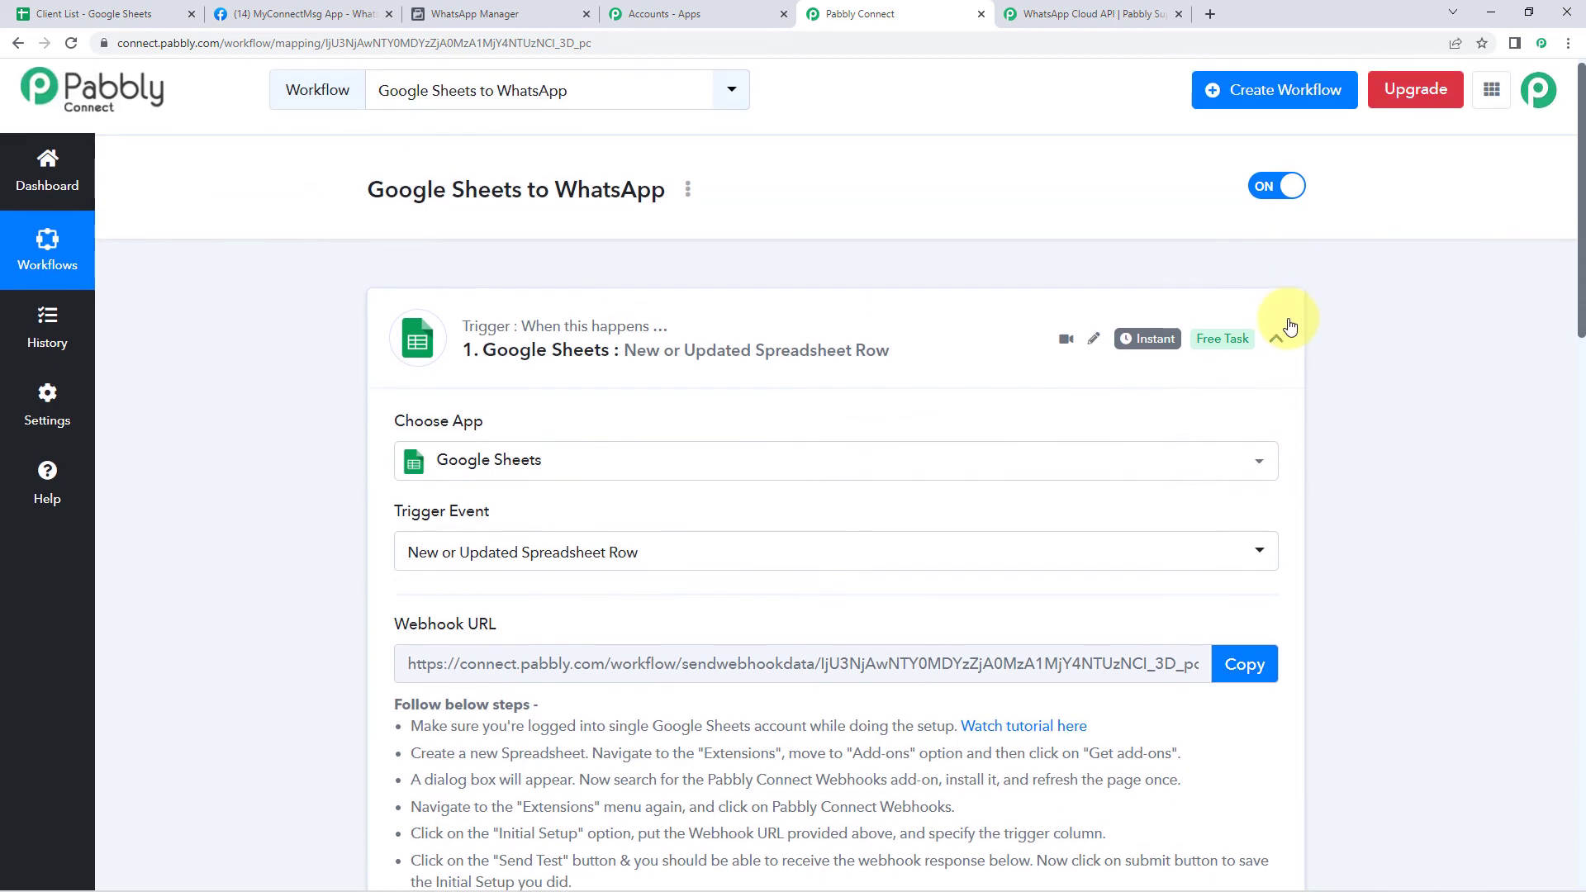
pyautogui.click(1281, 327)
pyautogui.scroll(-1, 258, 372)
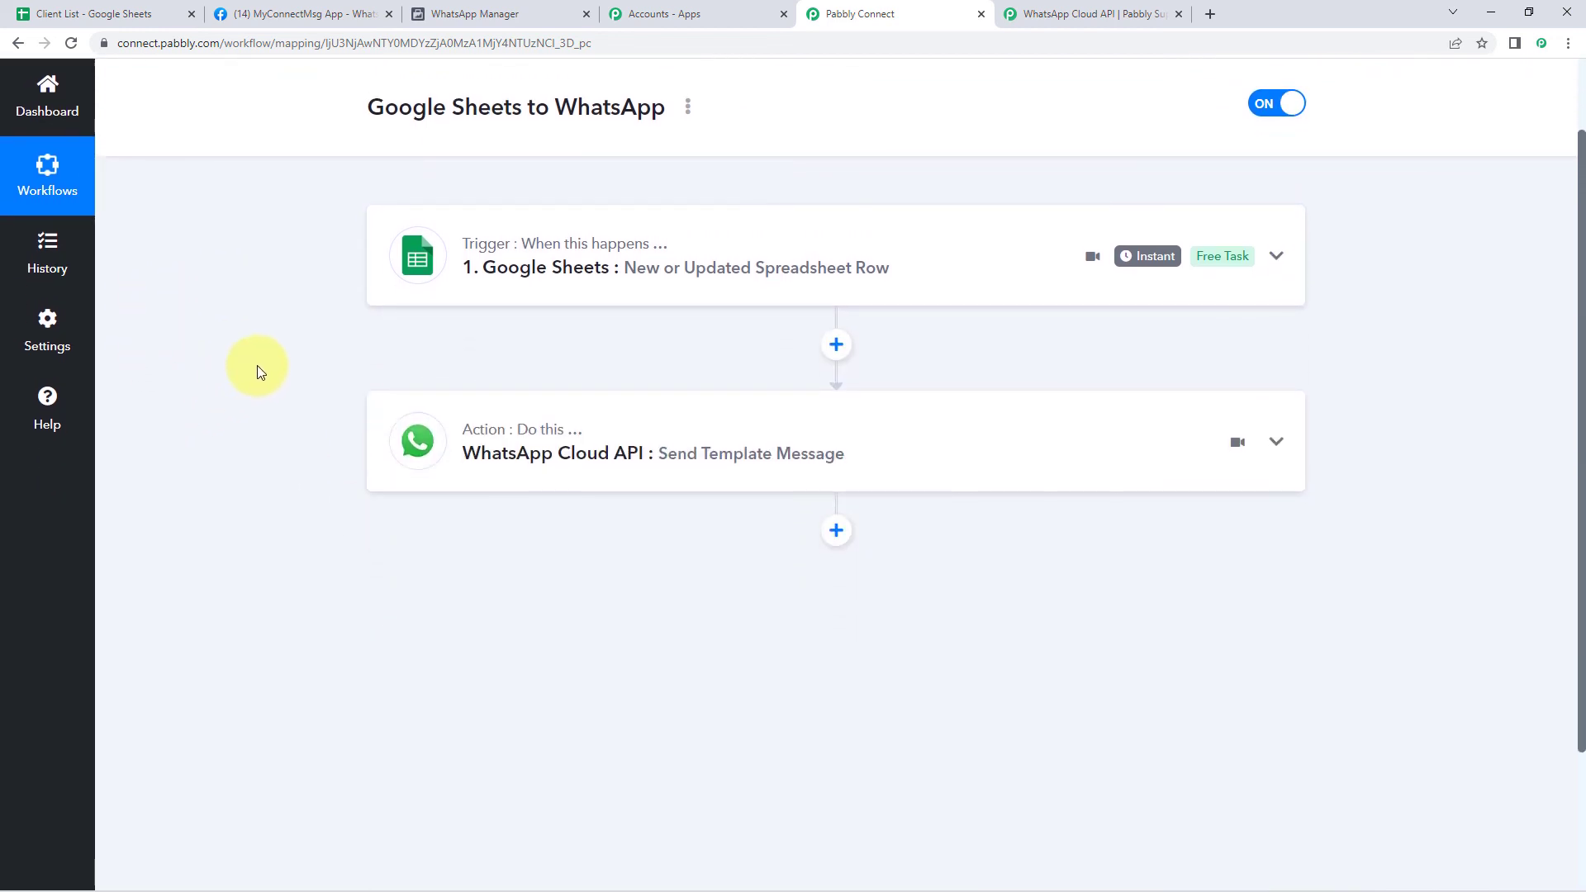